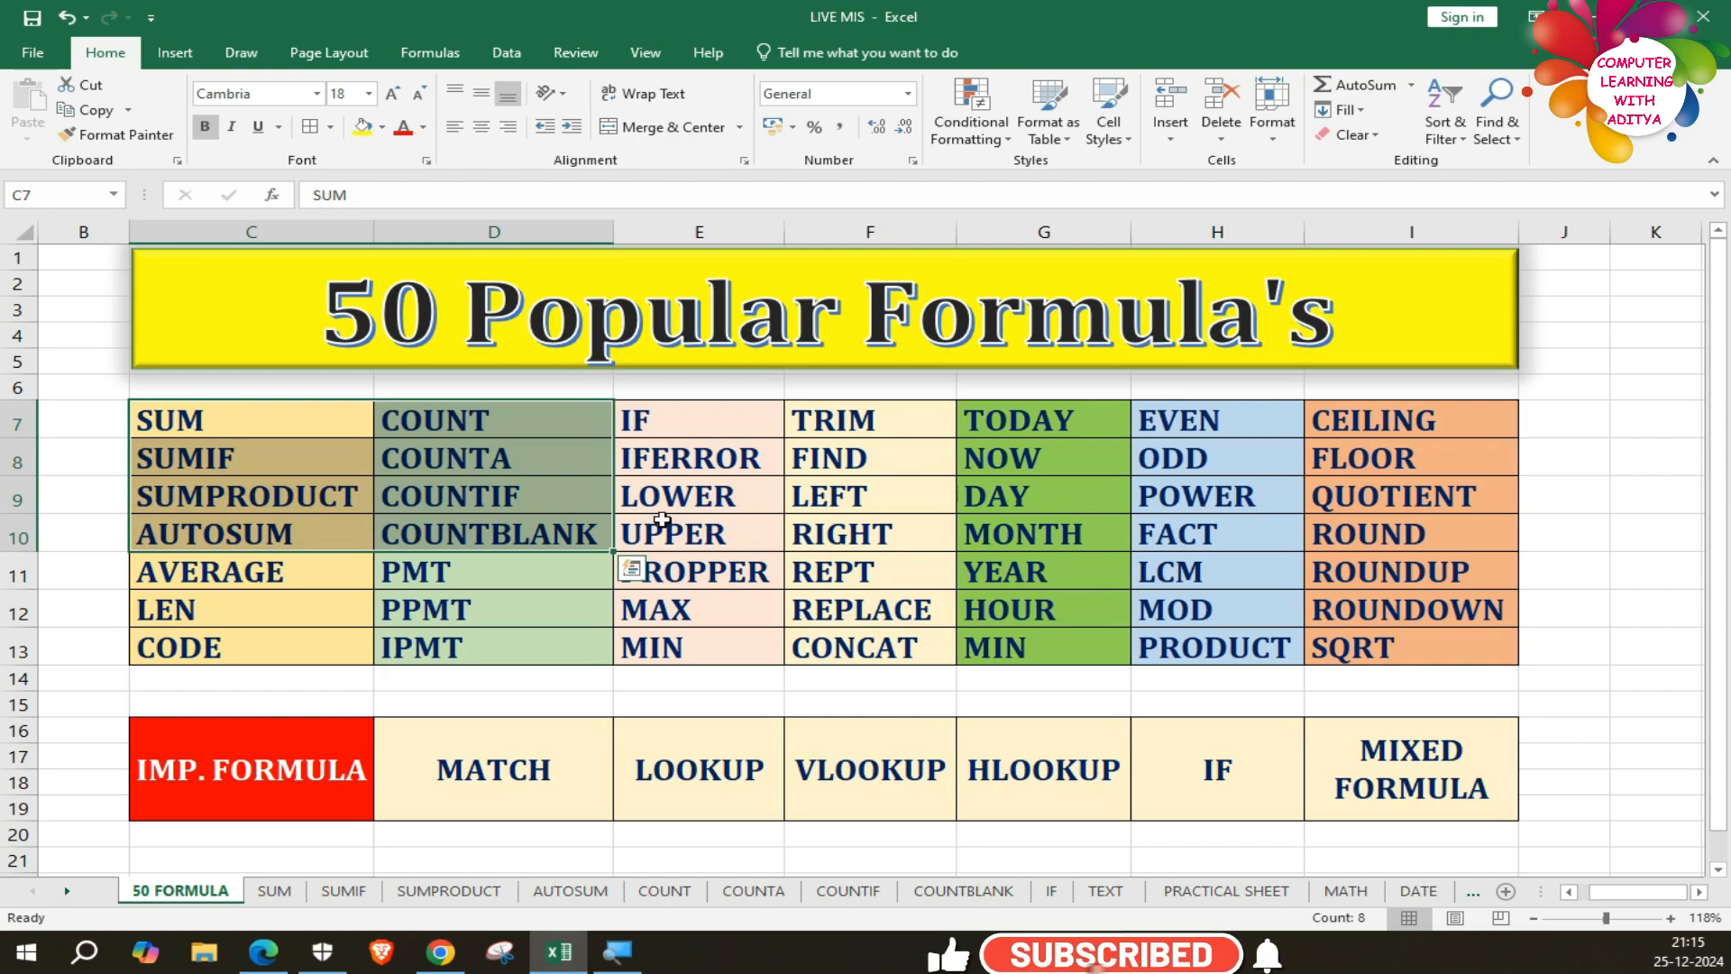
Open the TEXT sheet and look over the formula headings from LOWER to CODE in row 7.
click(710, 526)
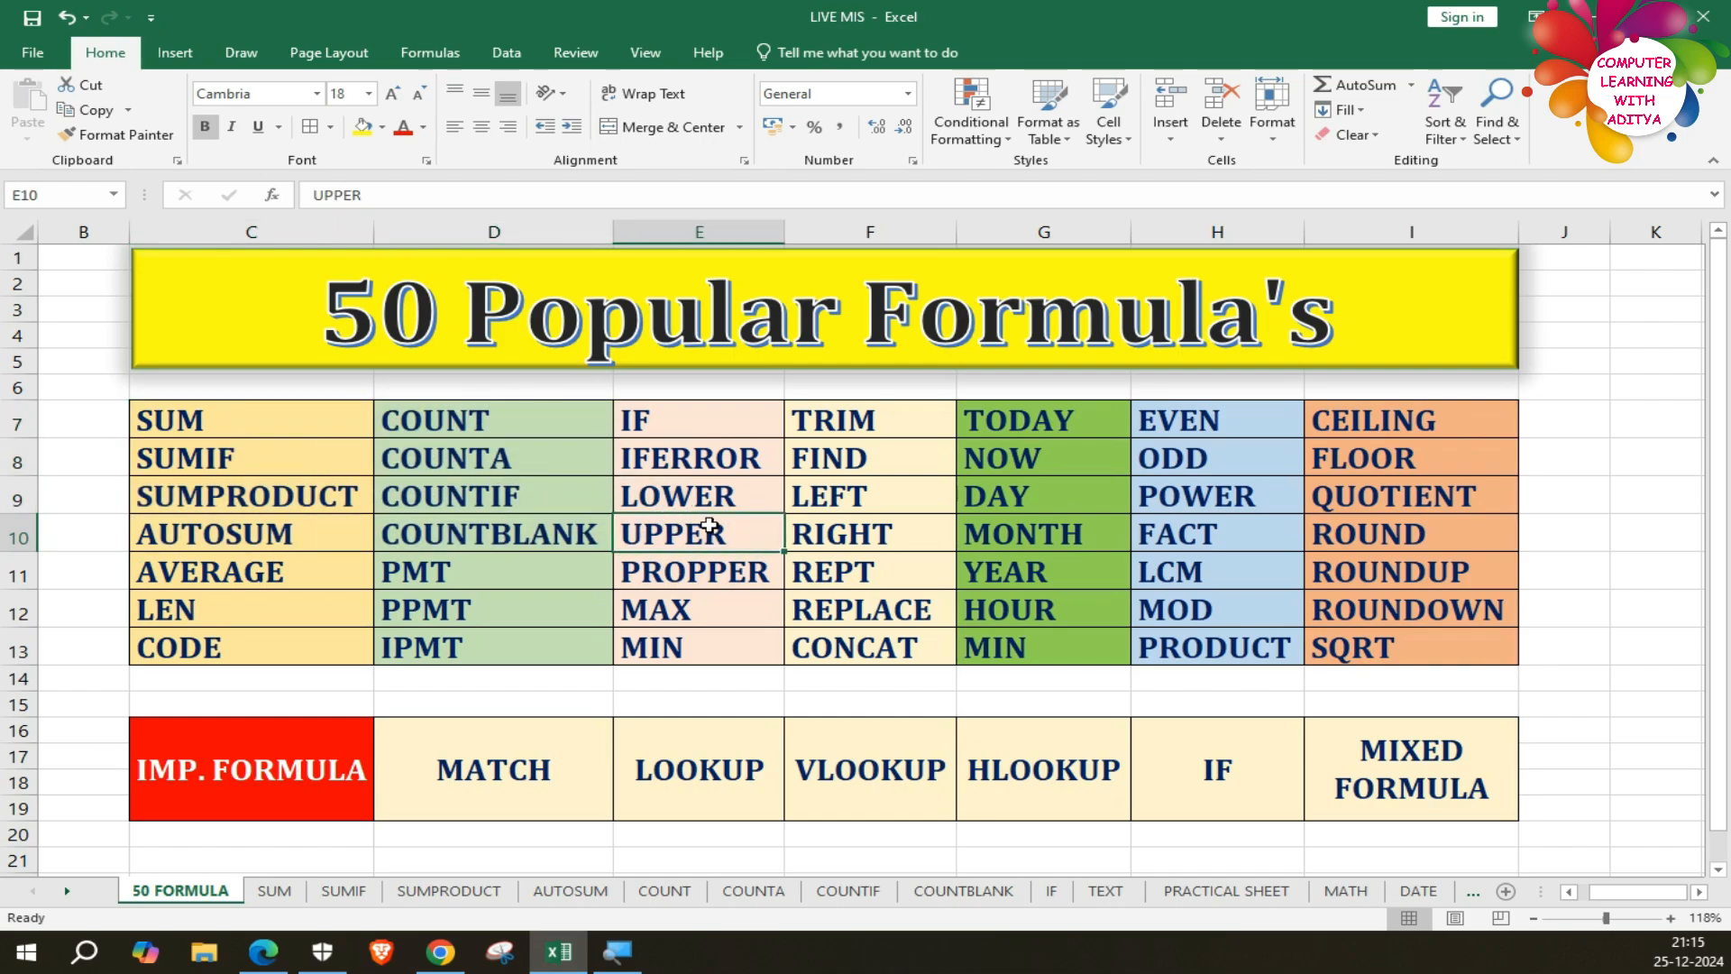
click(1105, 891)
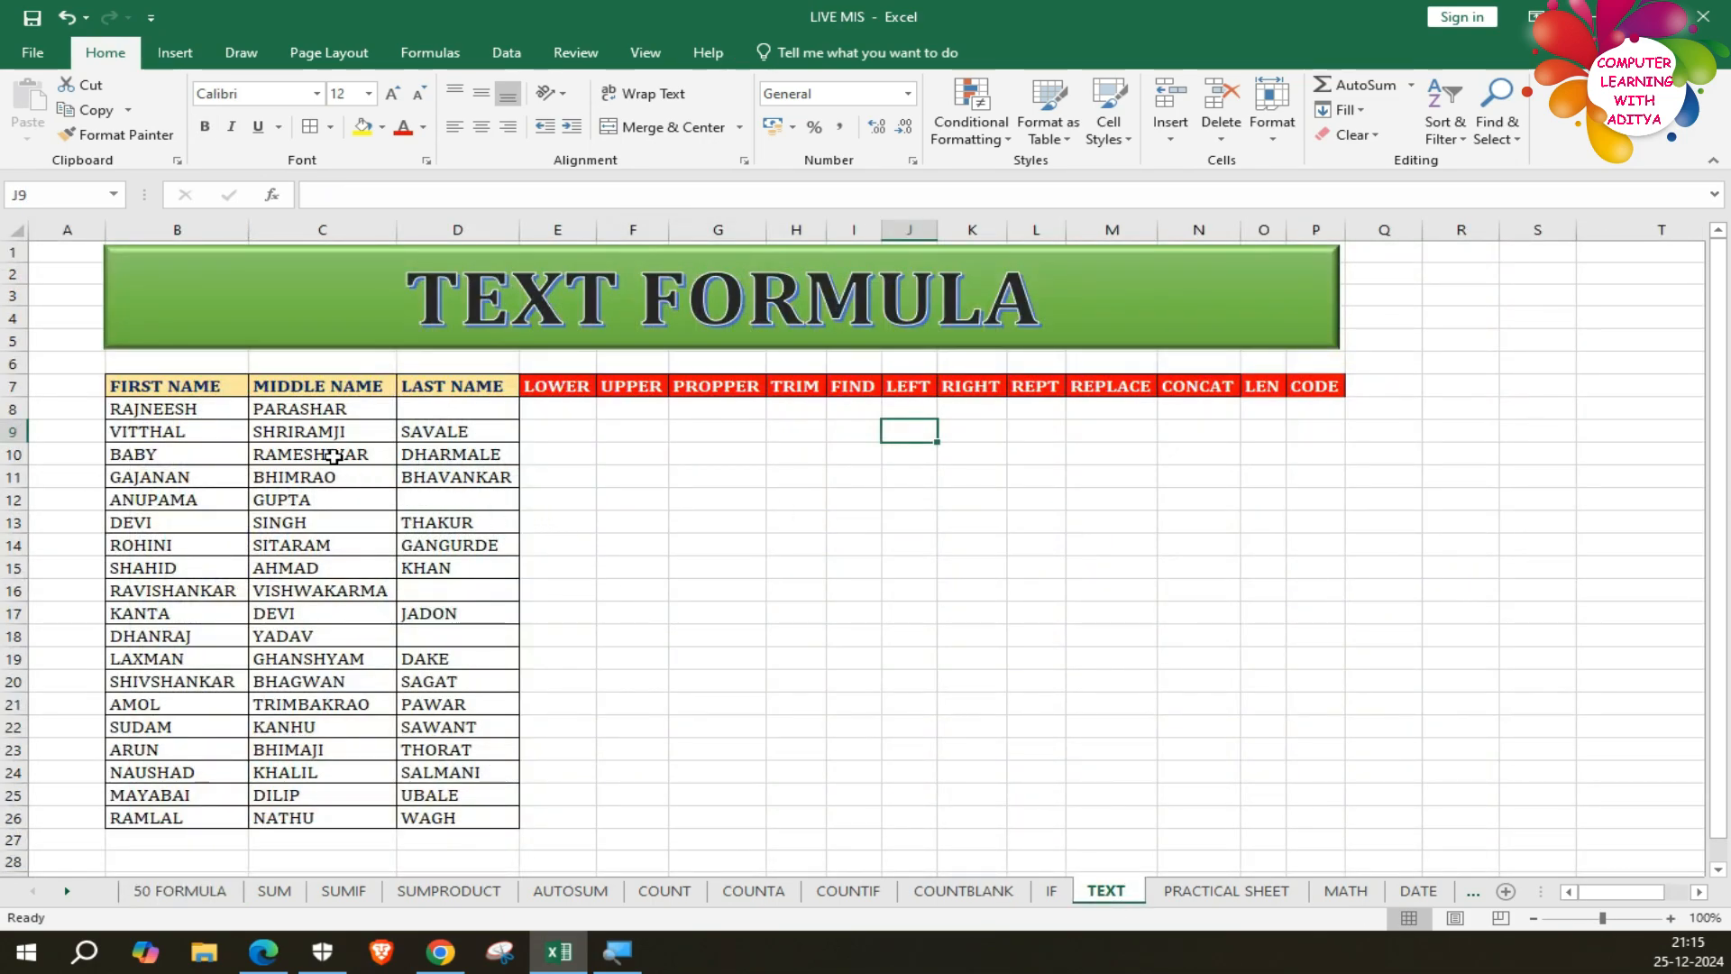
click(577, 395)
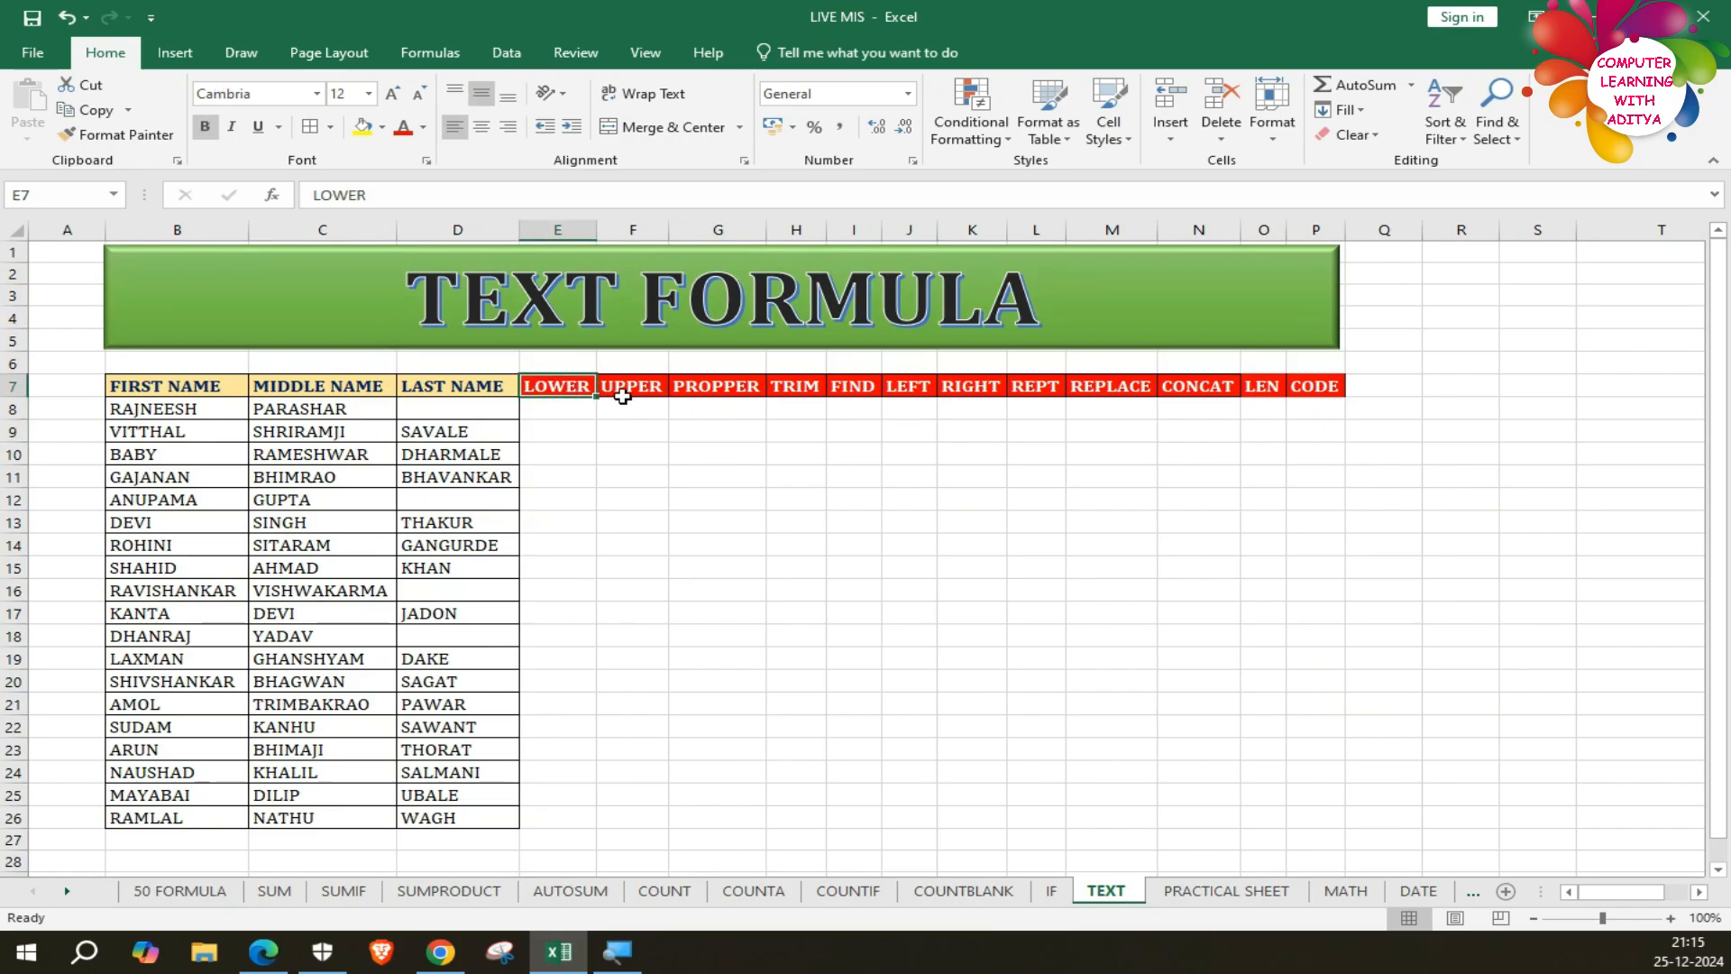
key(Right)
key(Right)
key(Right)
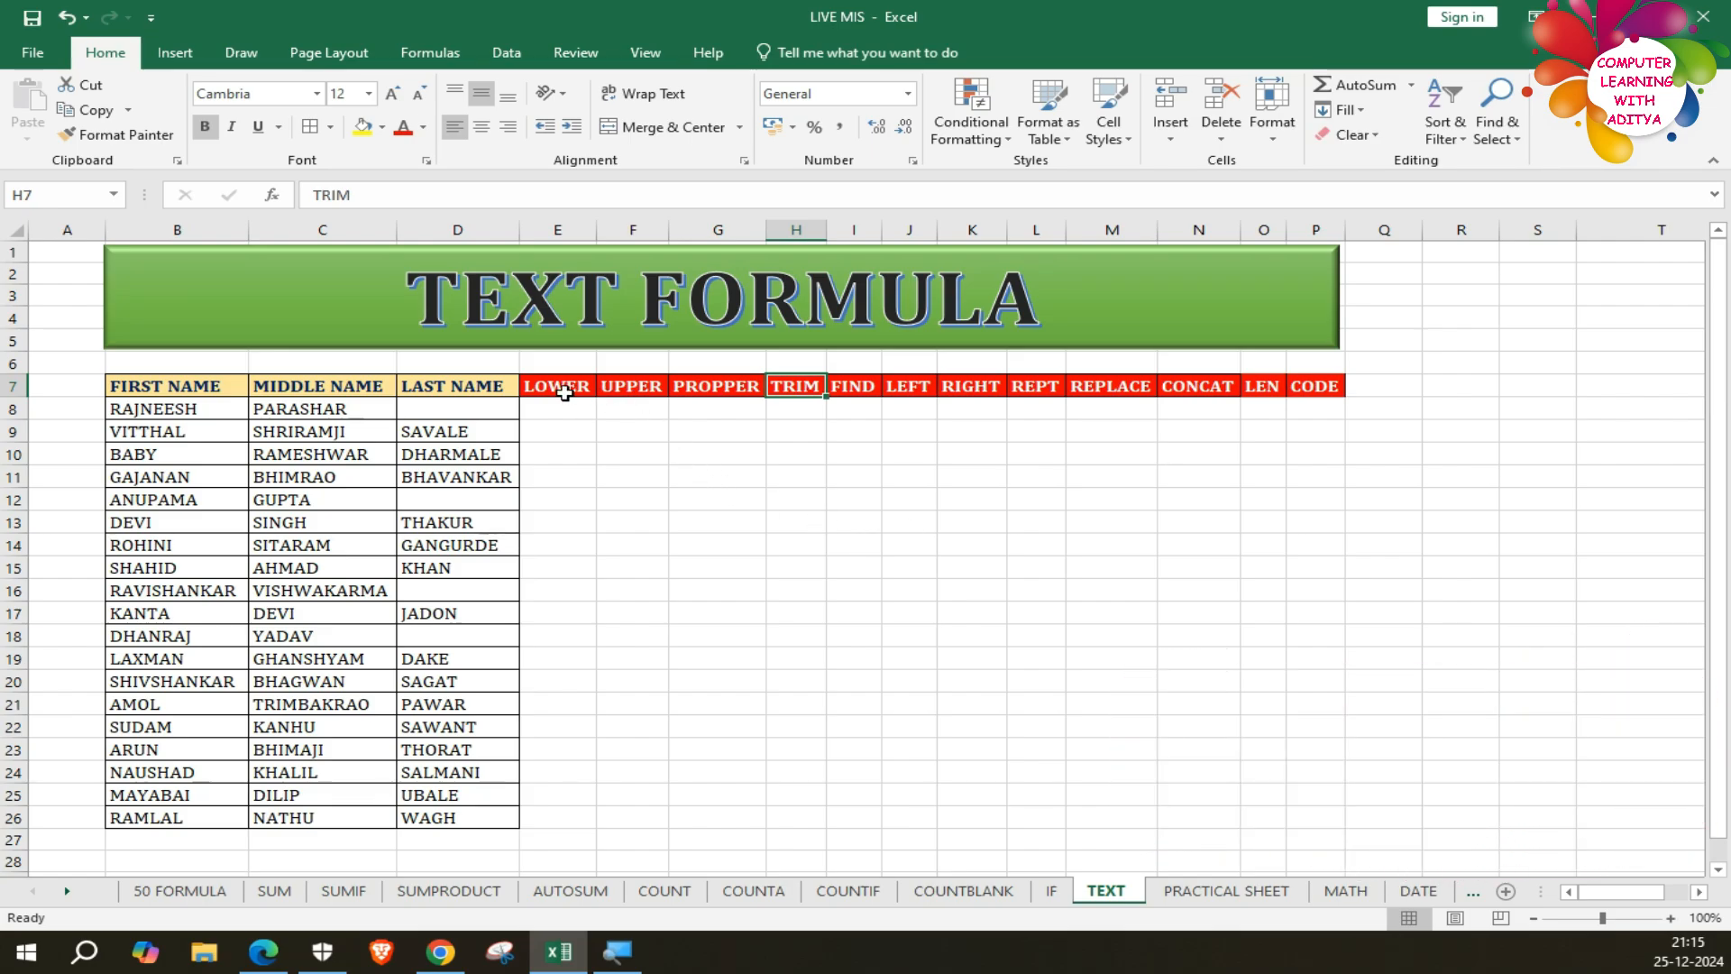
drag(557, 388, 1331, 811)
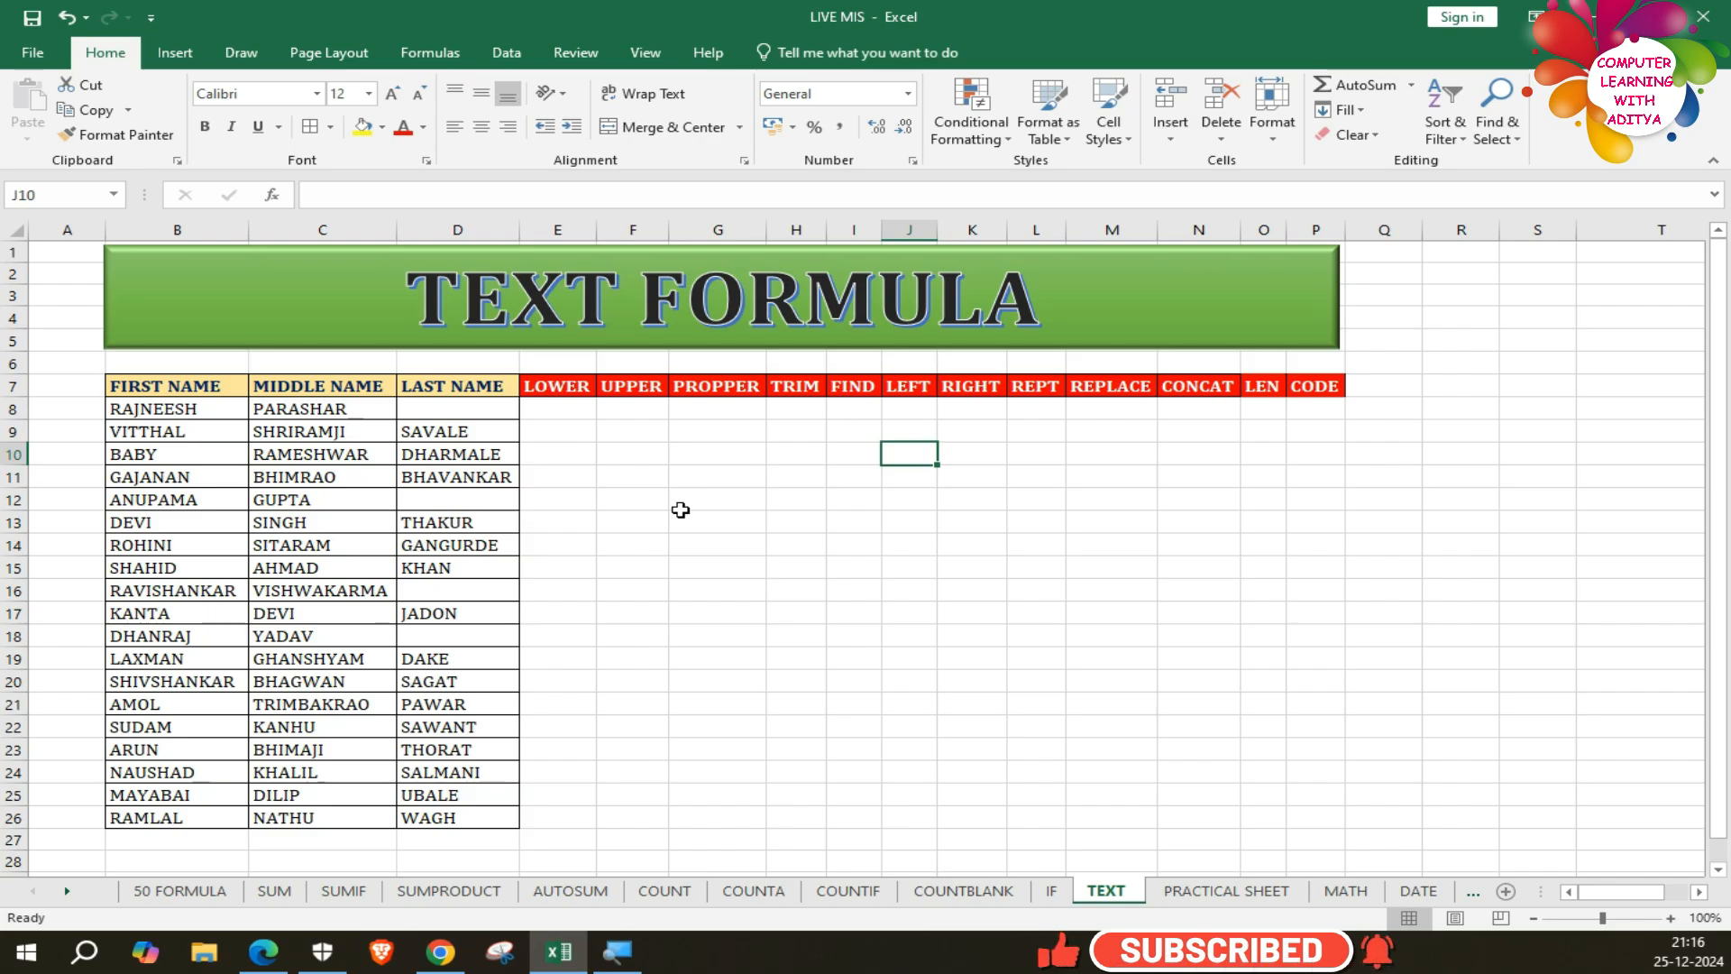
Enter =LOWER(C8) in cell E8 and fill it down the LOWER column to row 26.
click(567, 411)
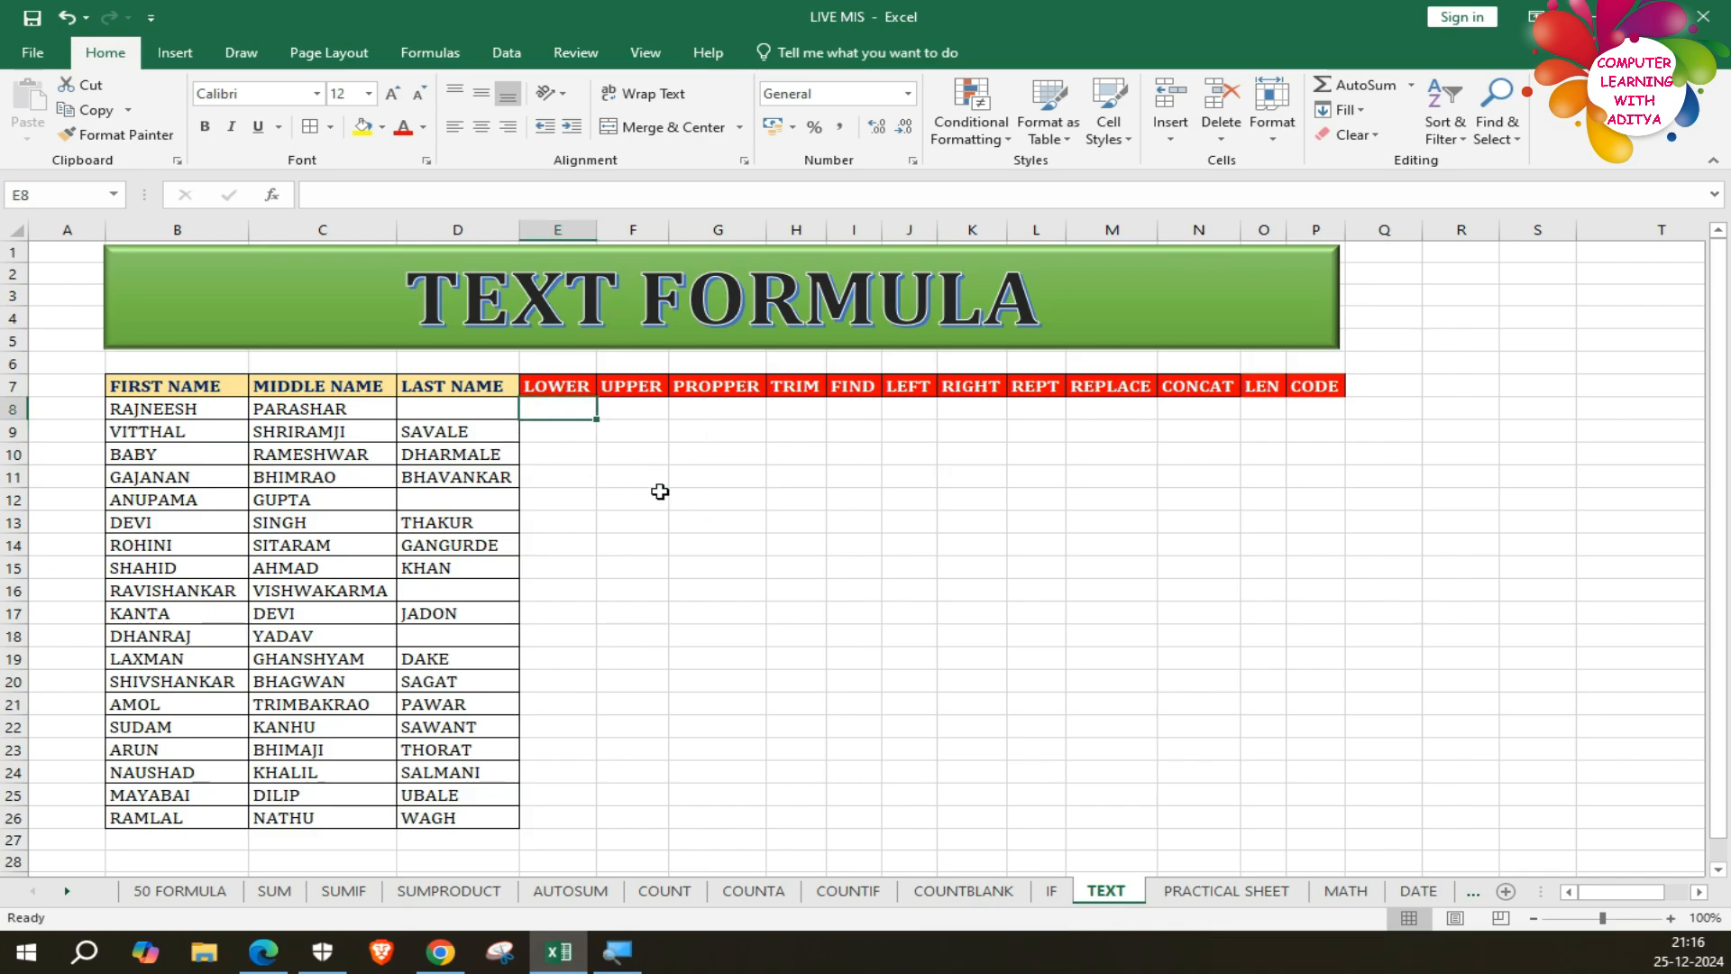
text(=LOWER)
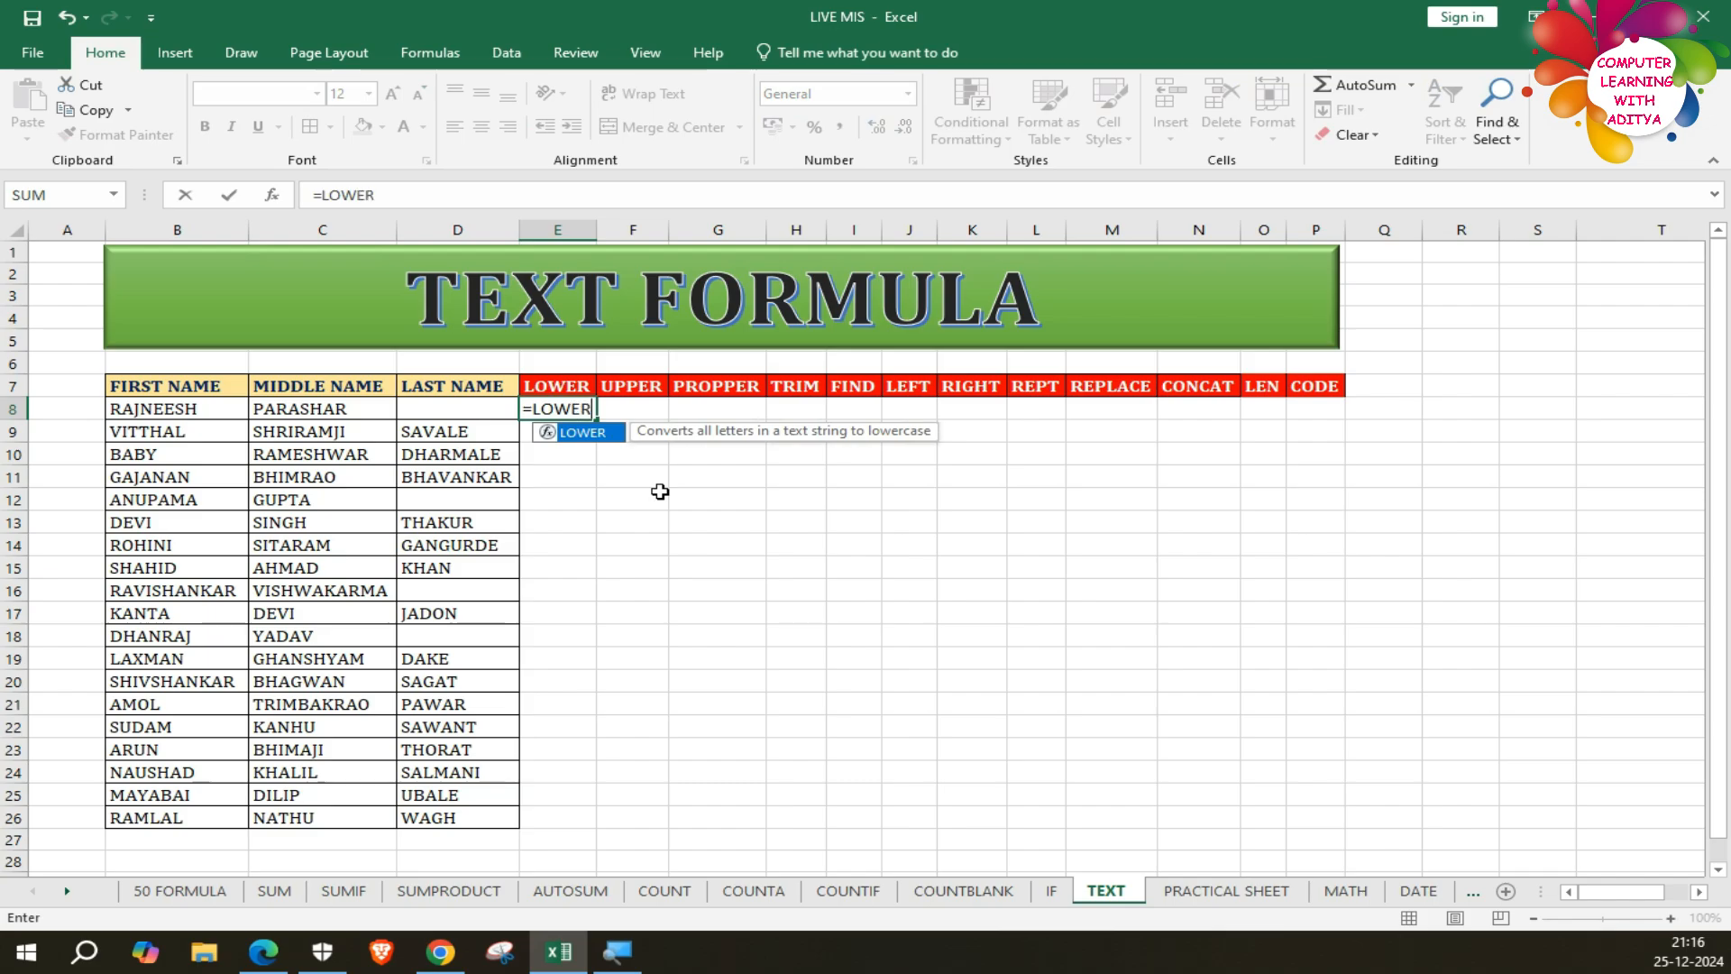
text(()
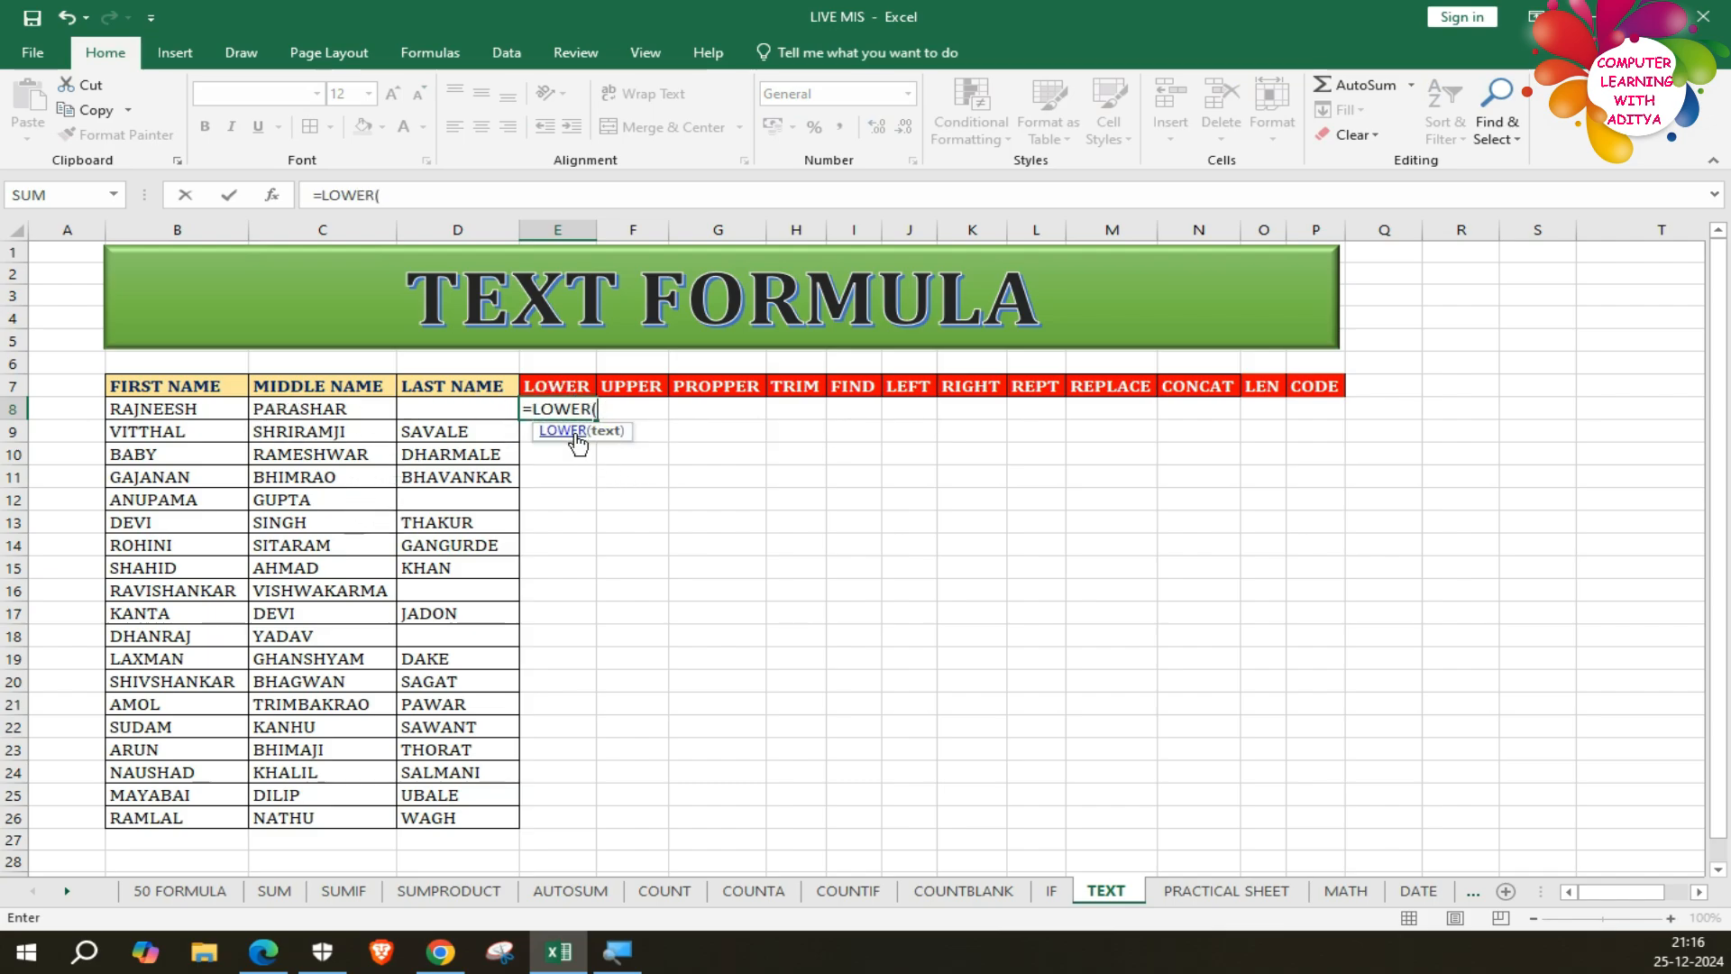
click(342, 416)
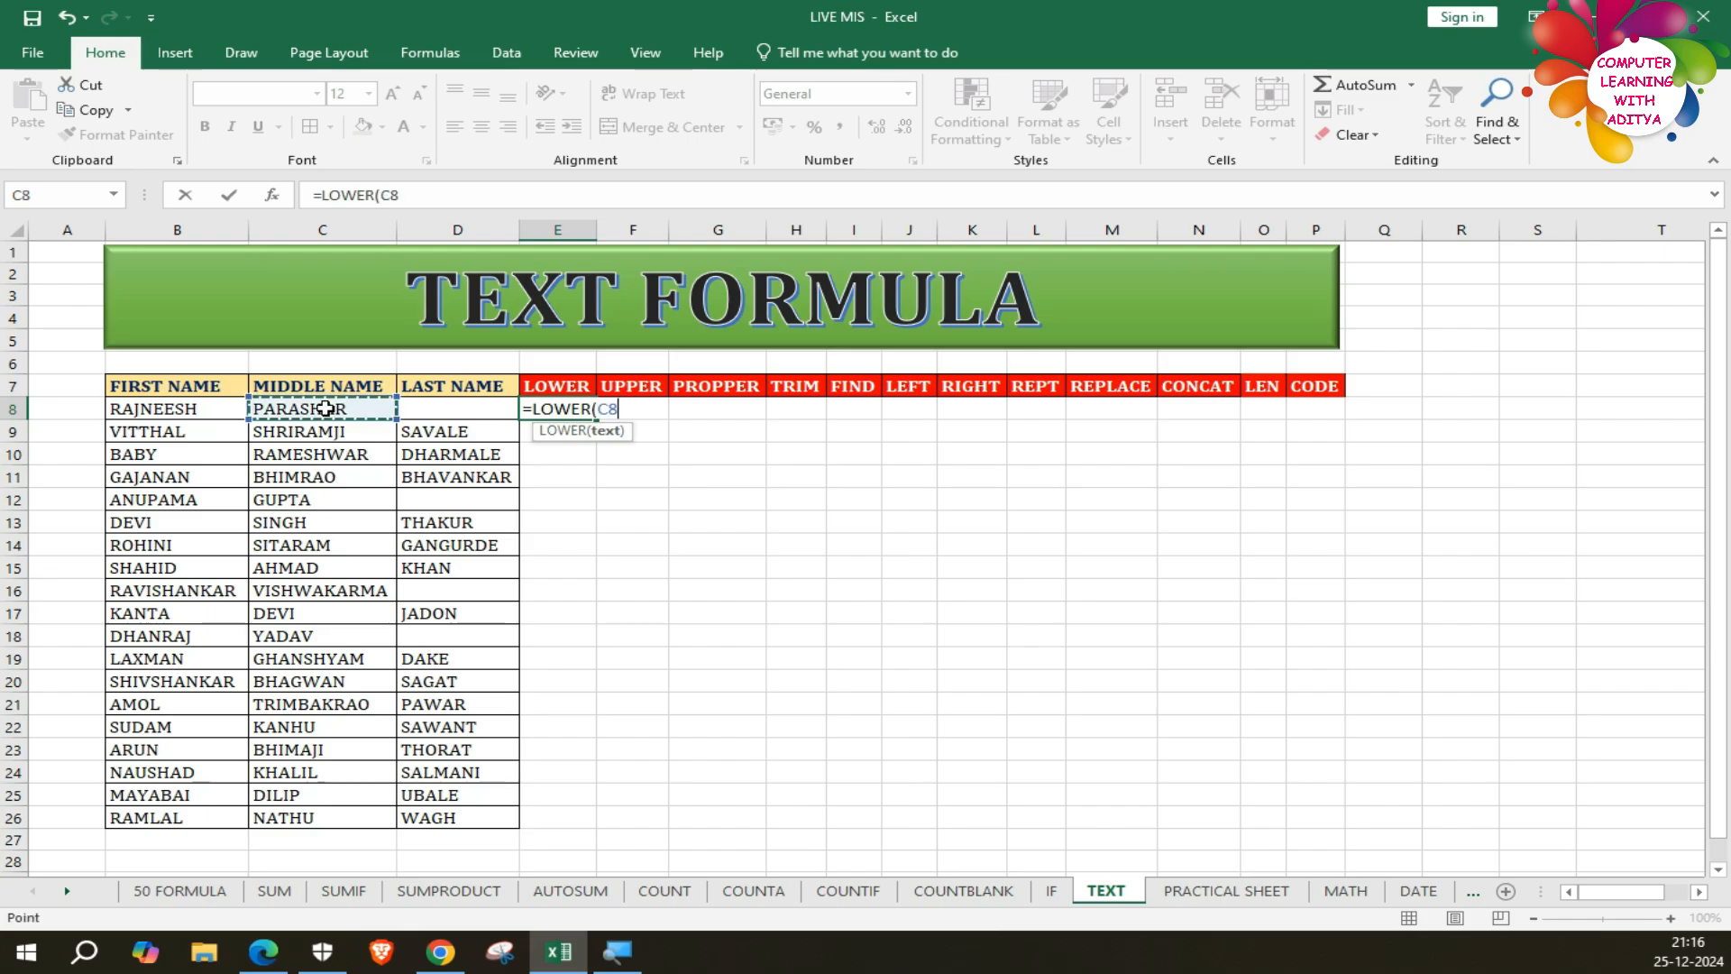
text())
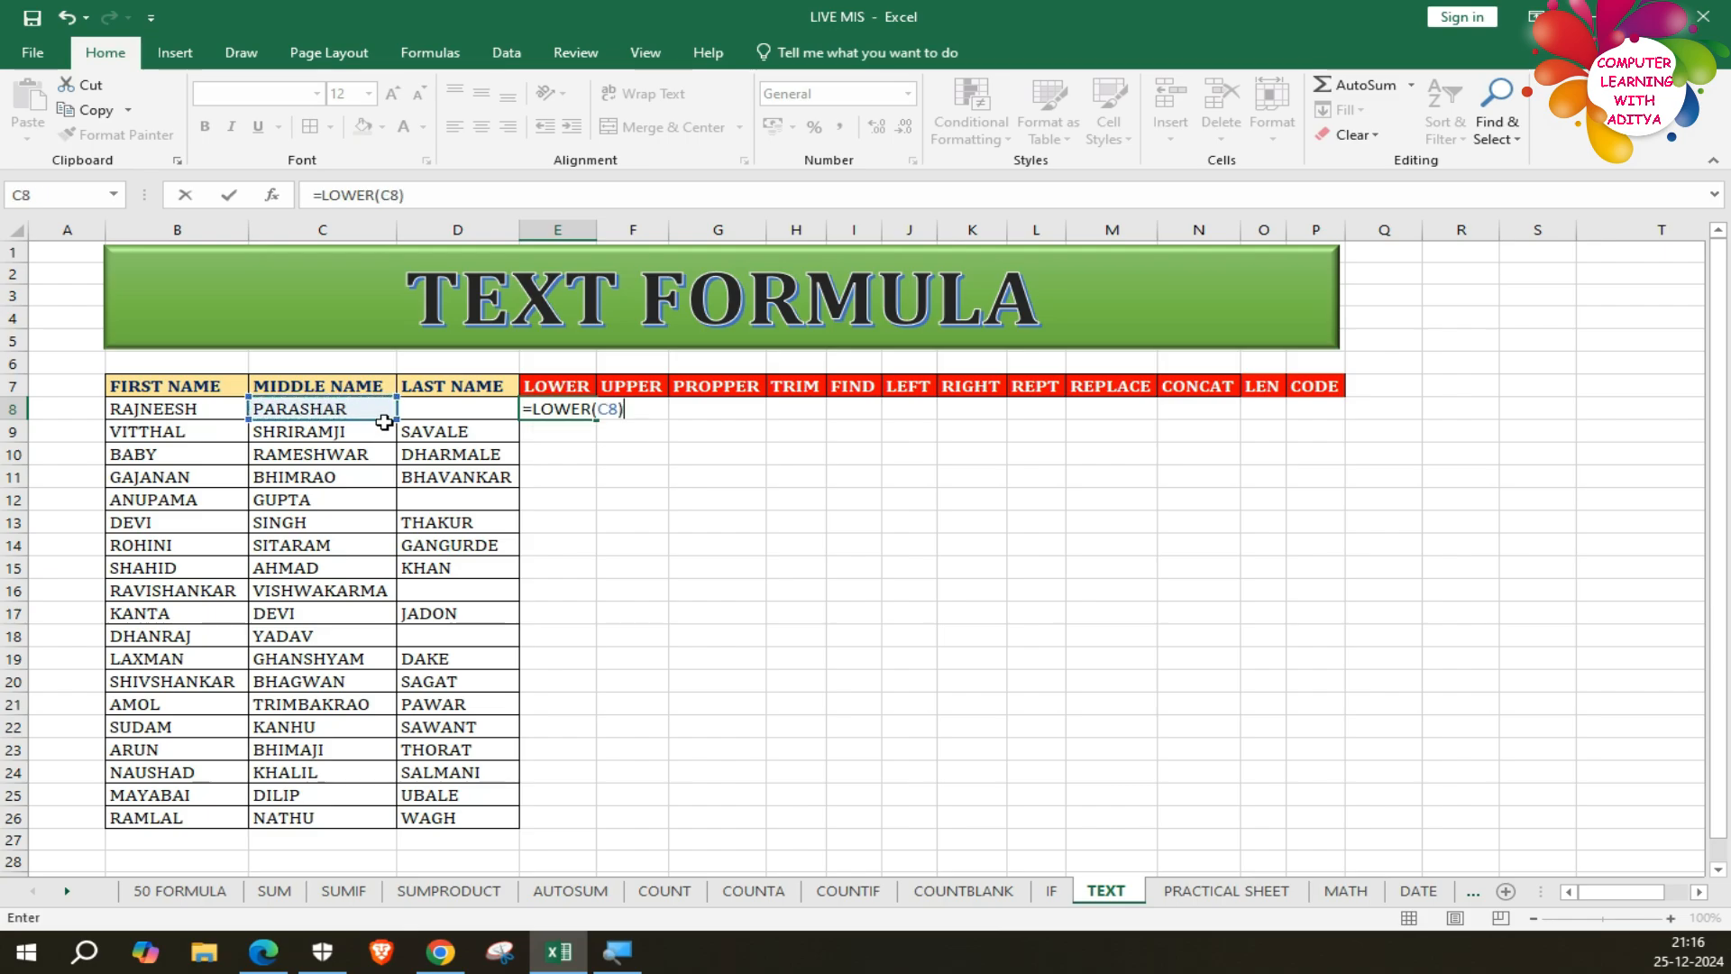
key(Return)
click(559, 407)
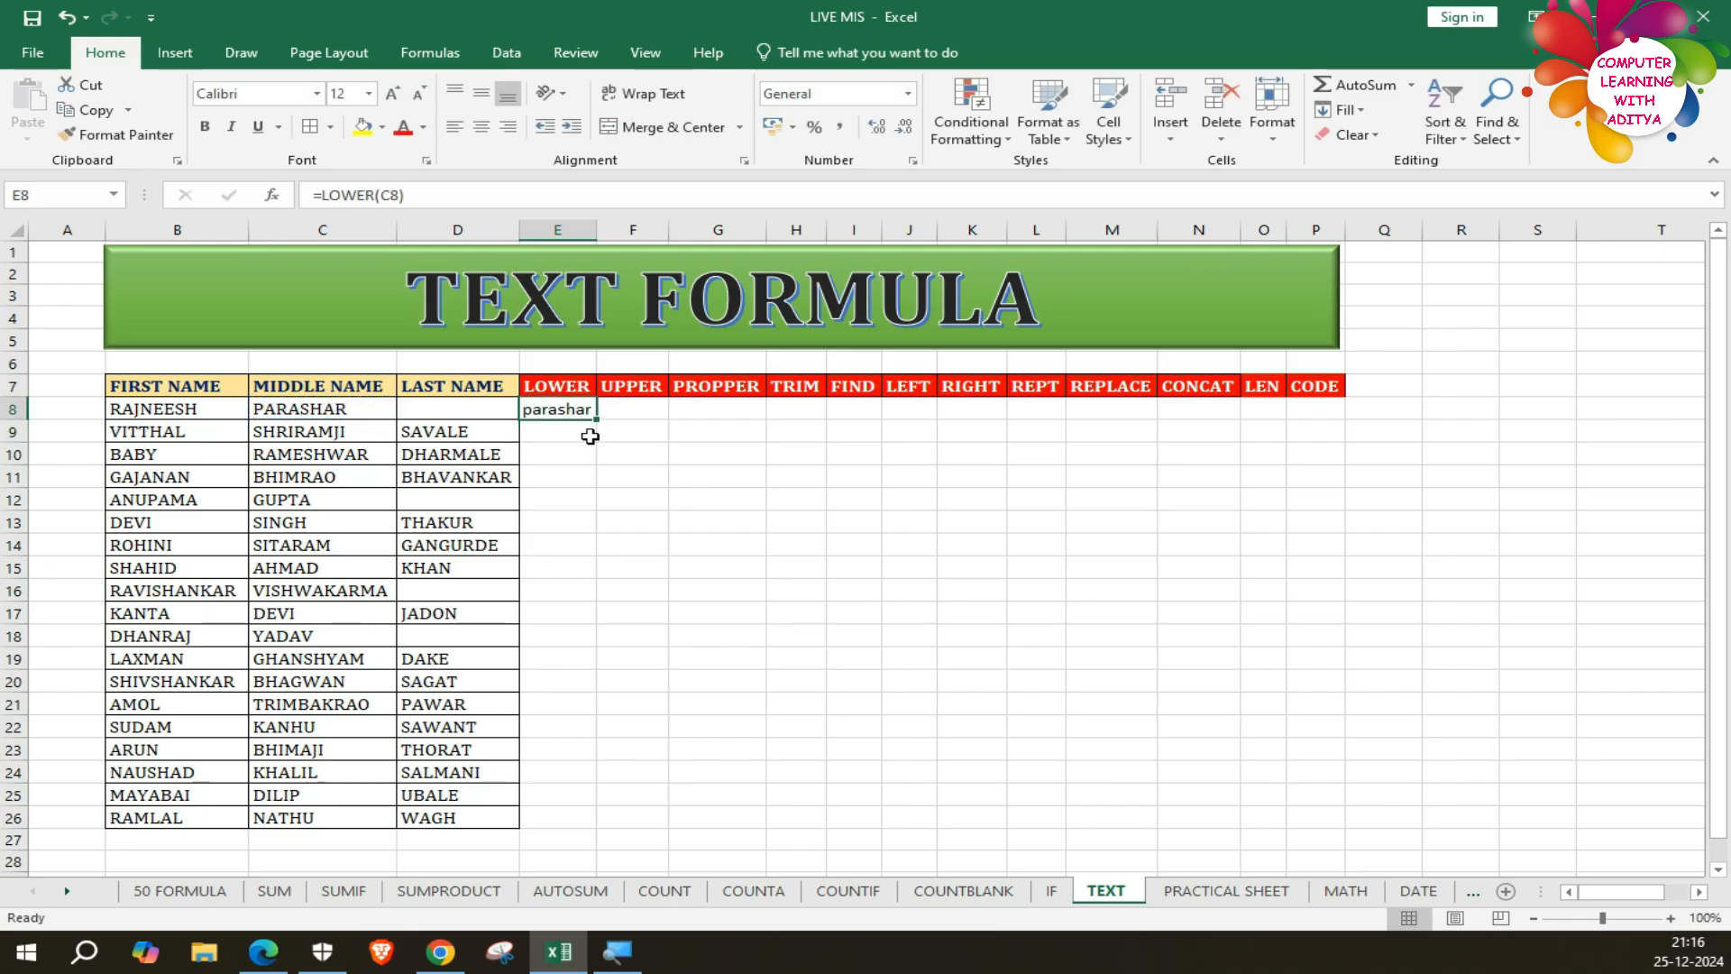
double_click(597, 422)
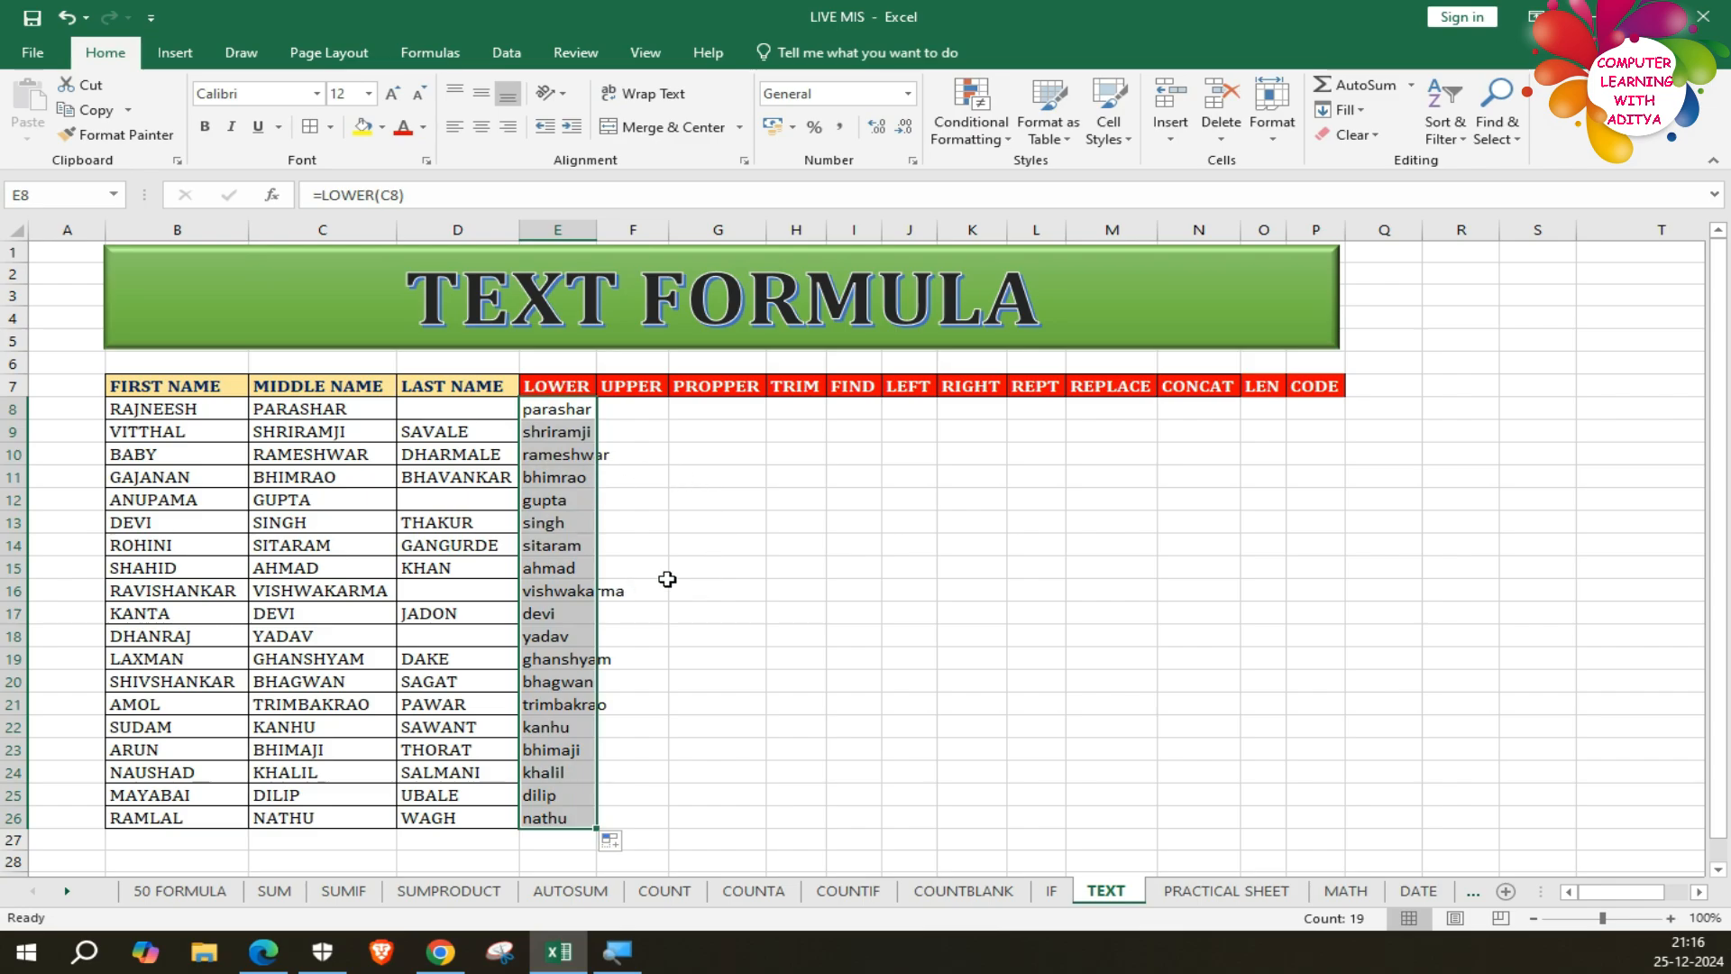
Enter =UPPER(B8) in cell F8 and fill it down the UPPER column to row 26.
click(642, 410)
text(=)
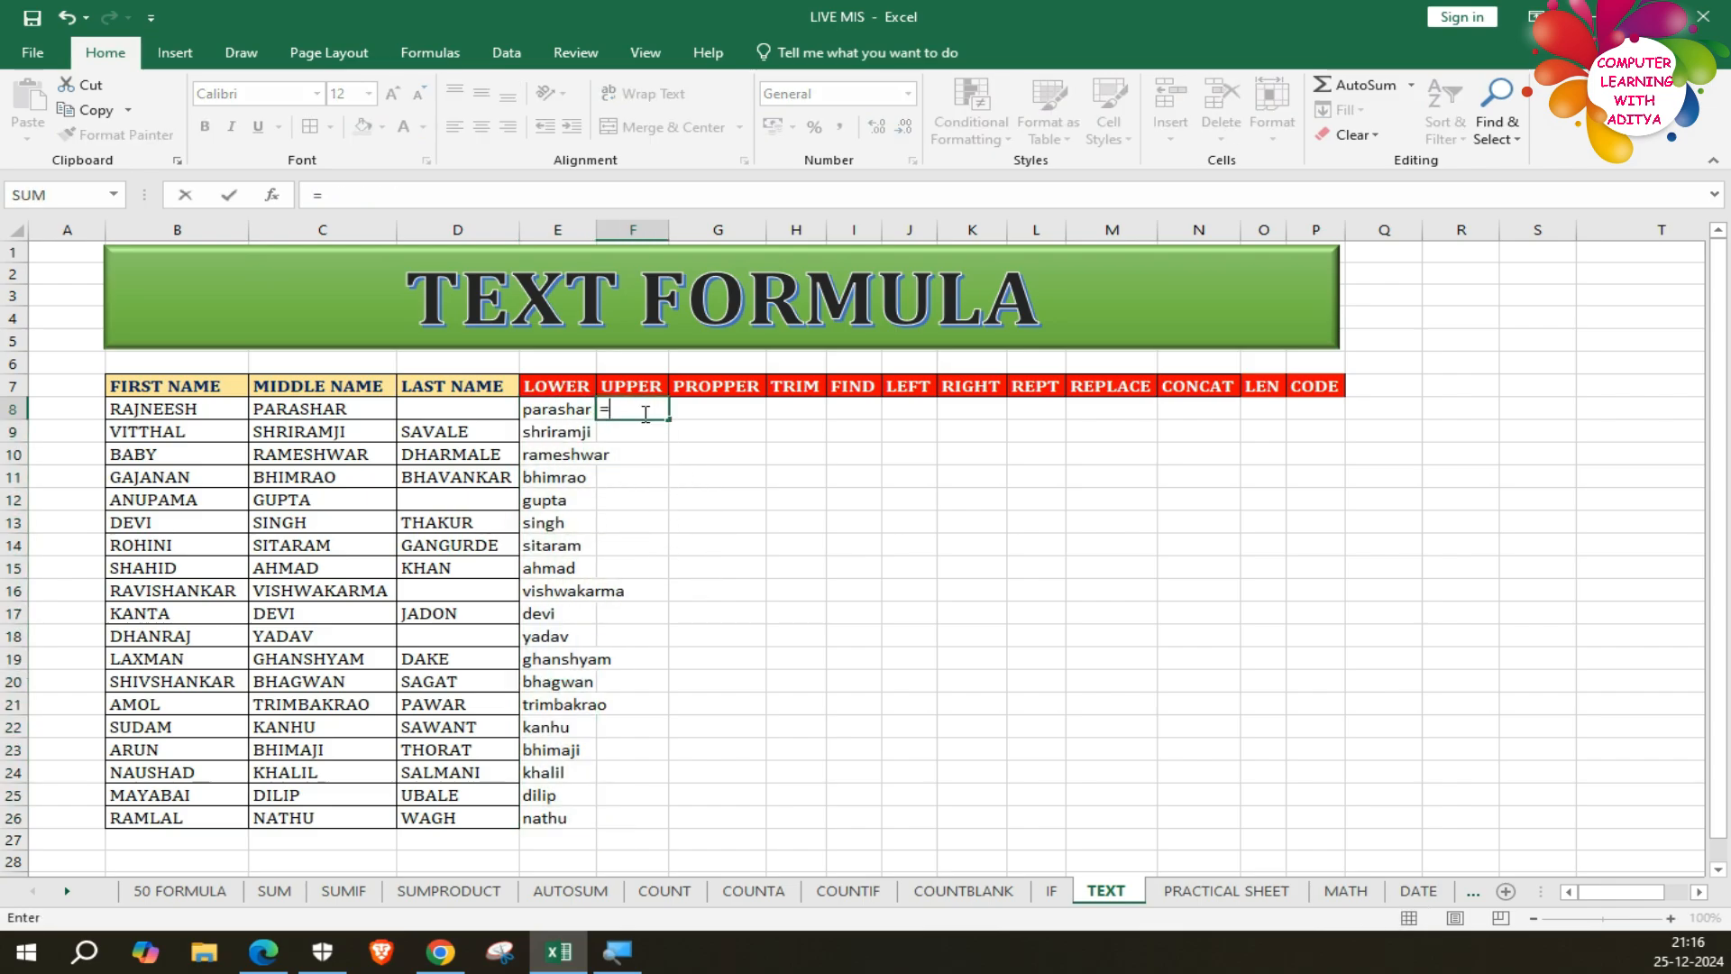
text(UPPER()
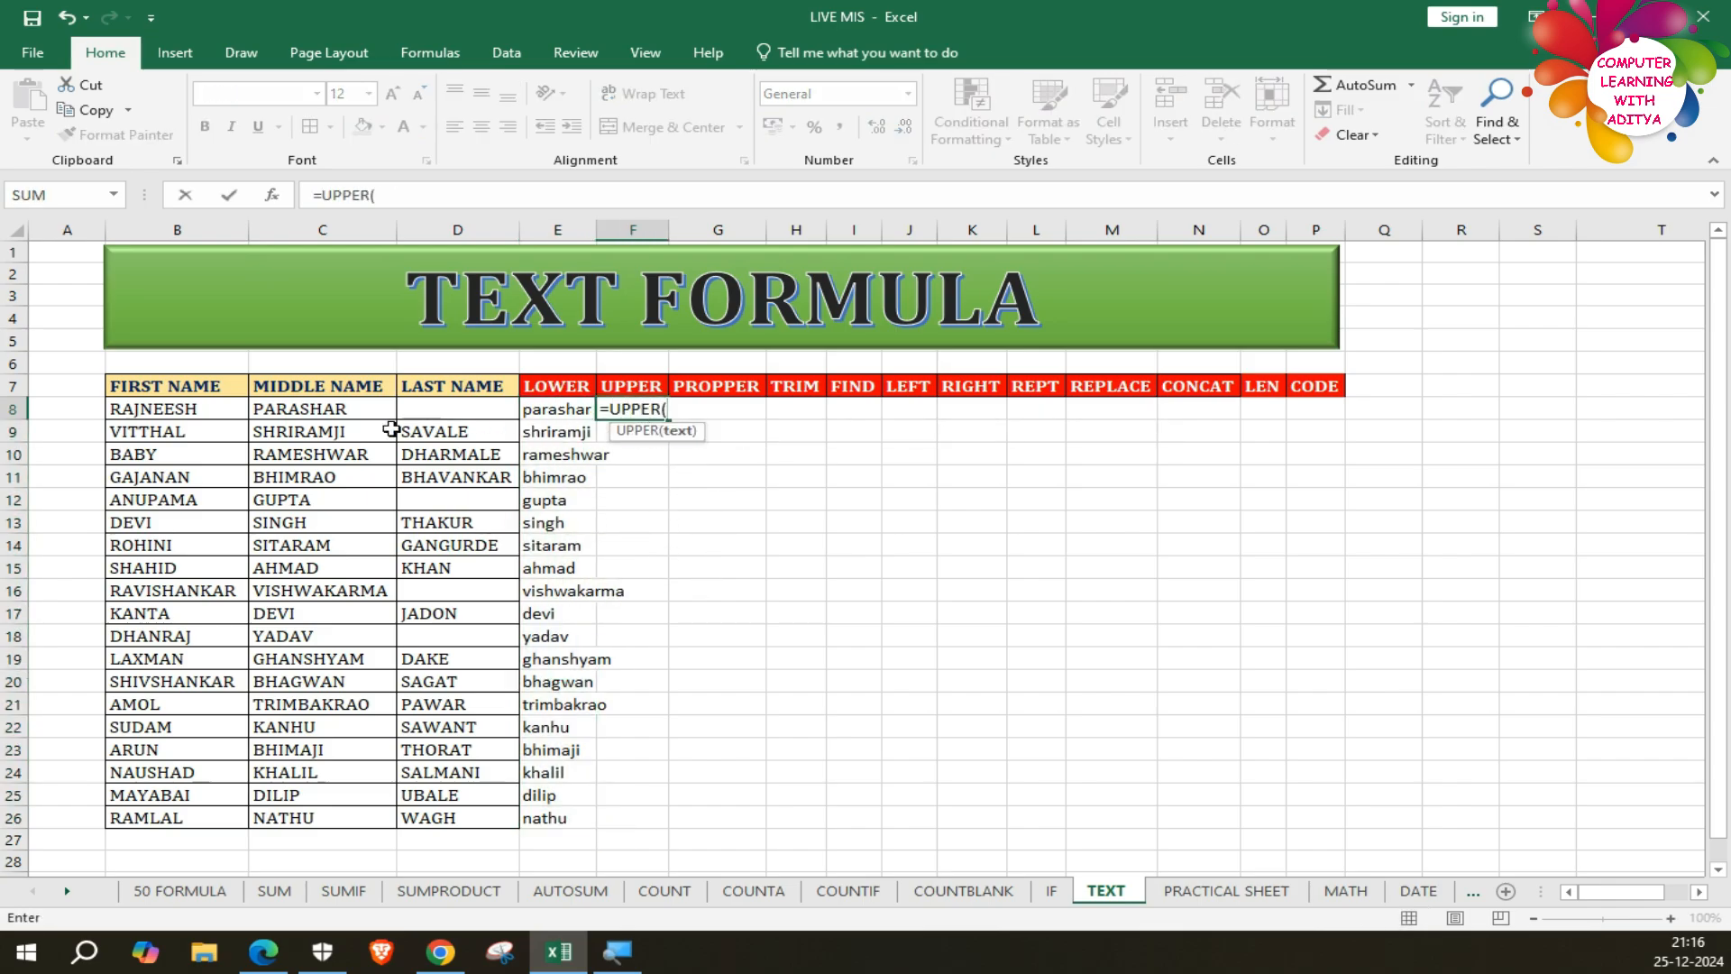
click(162, 410)
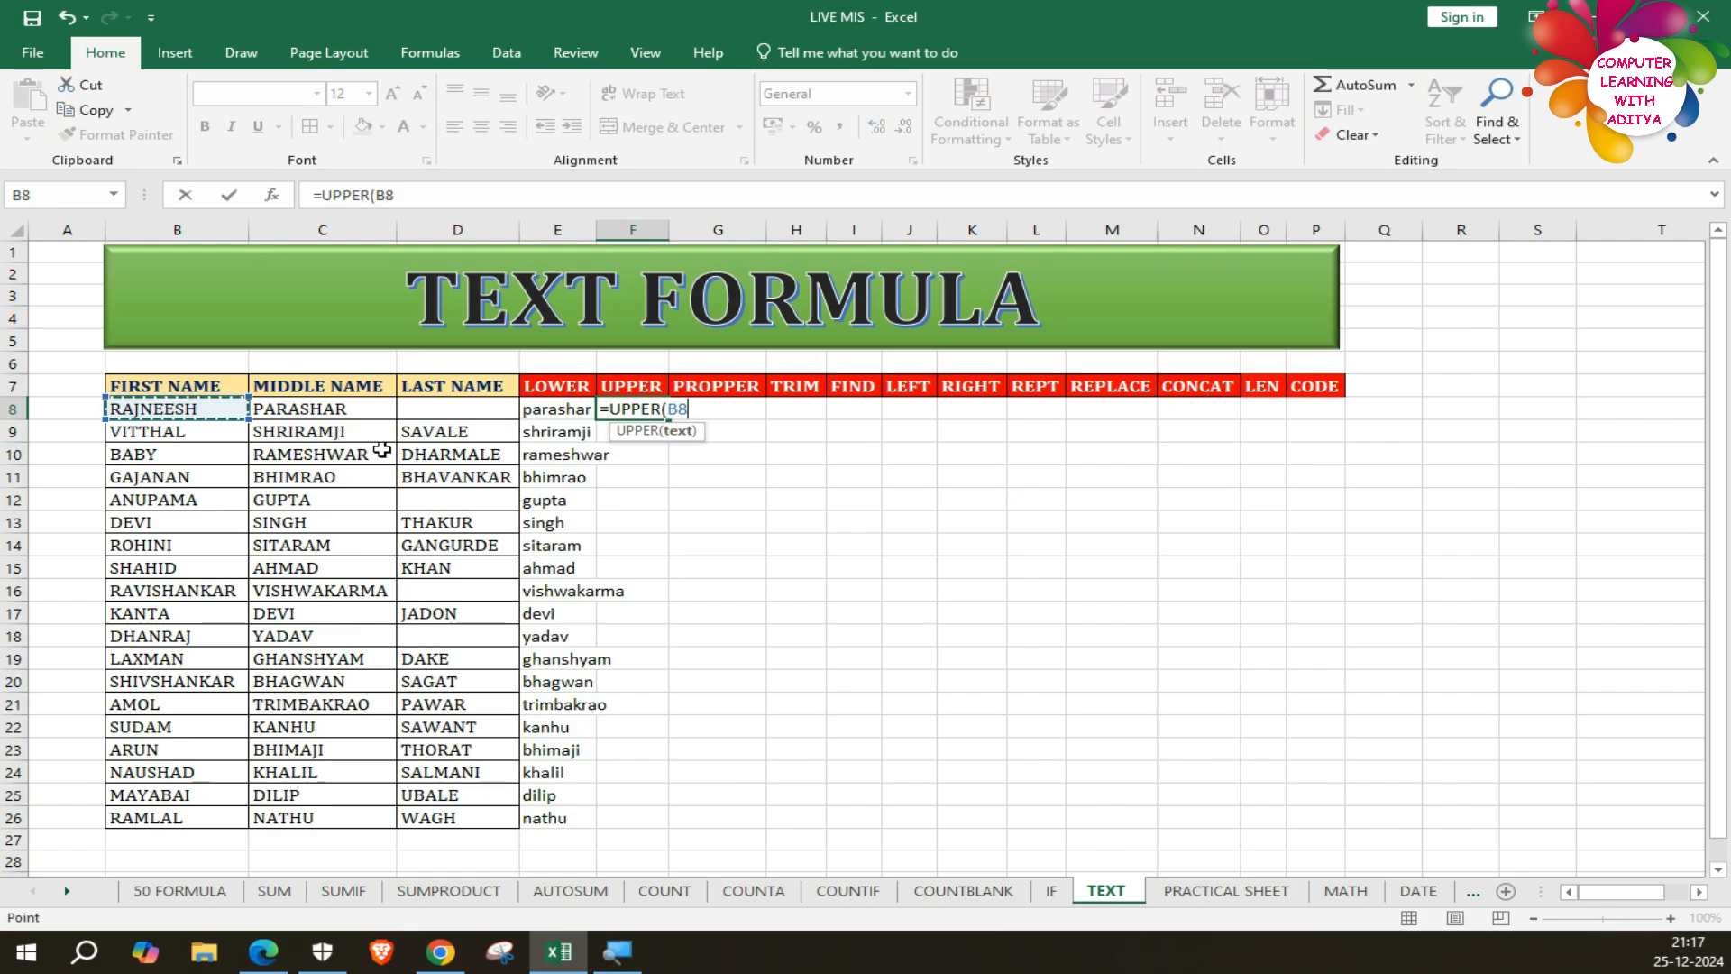
text())
key(Return)
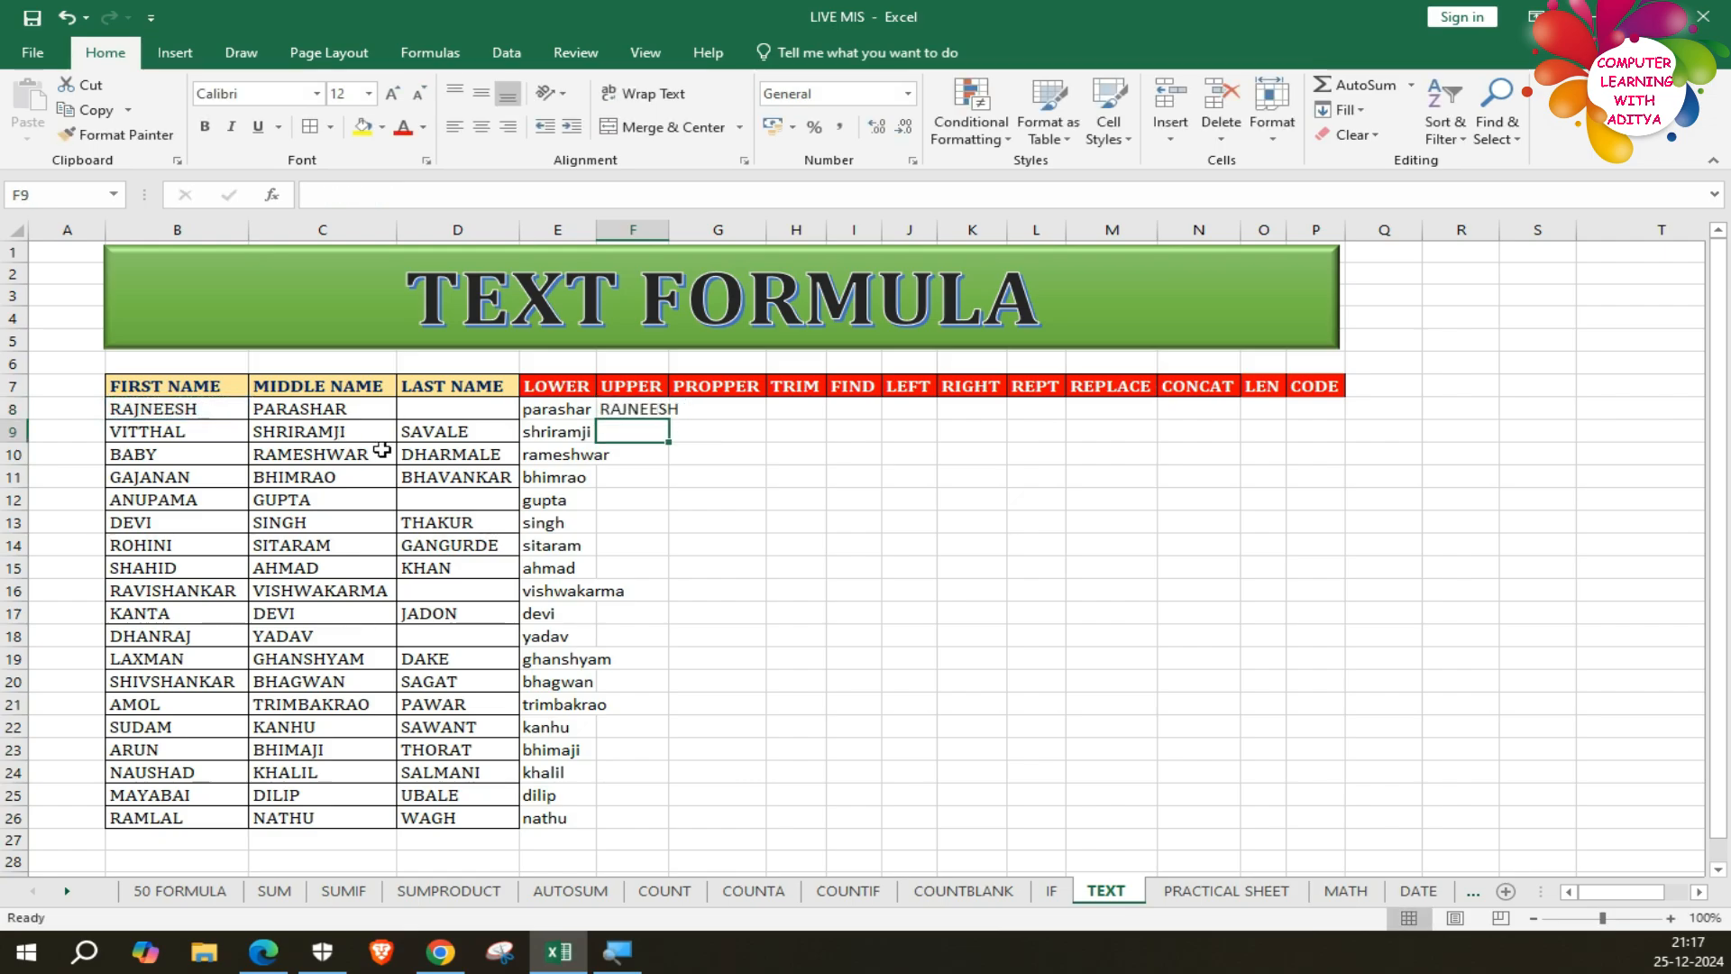
click(658, 411)
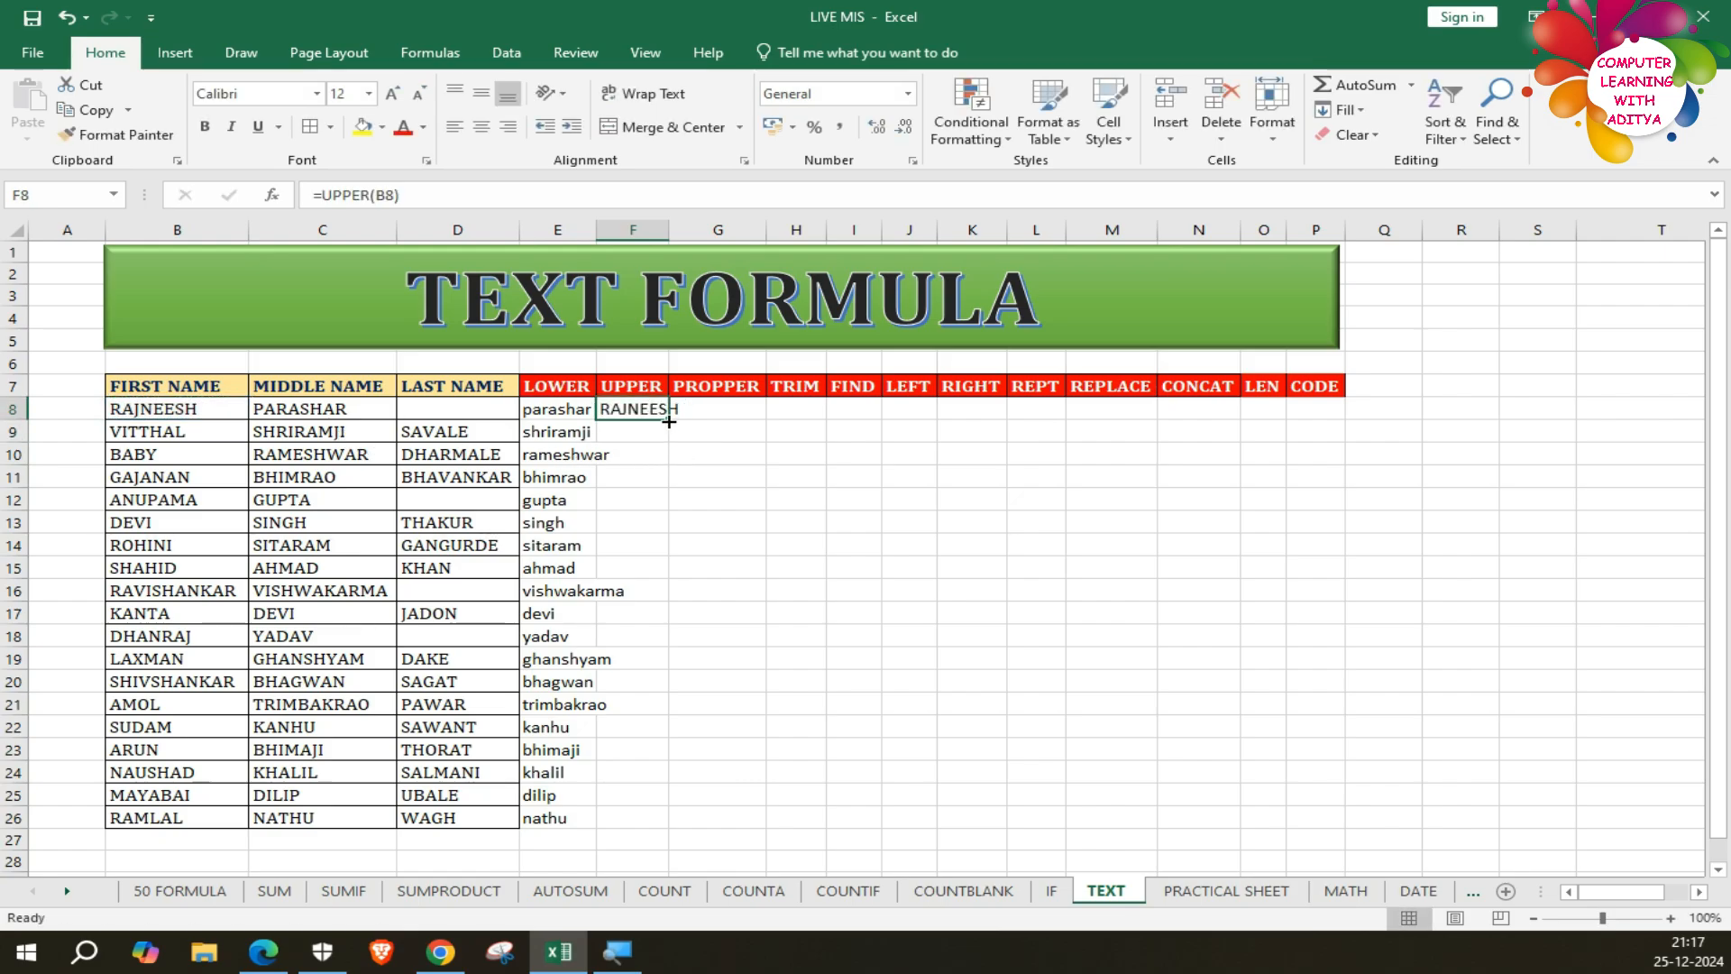
double_click(669, 421)
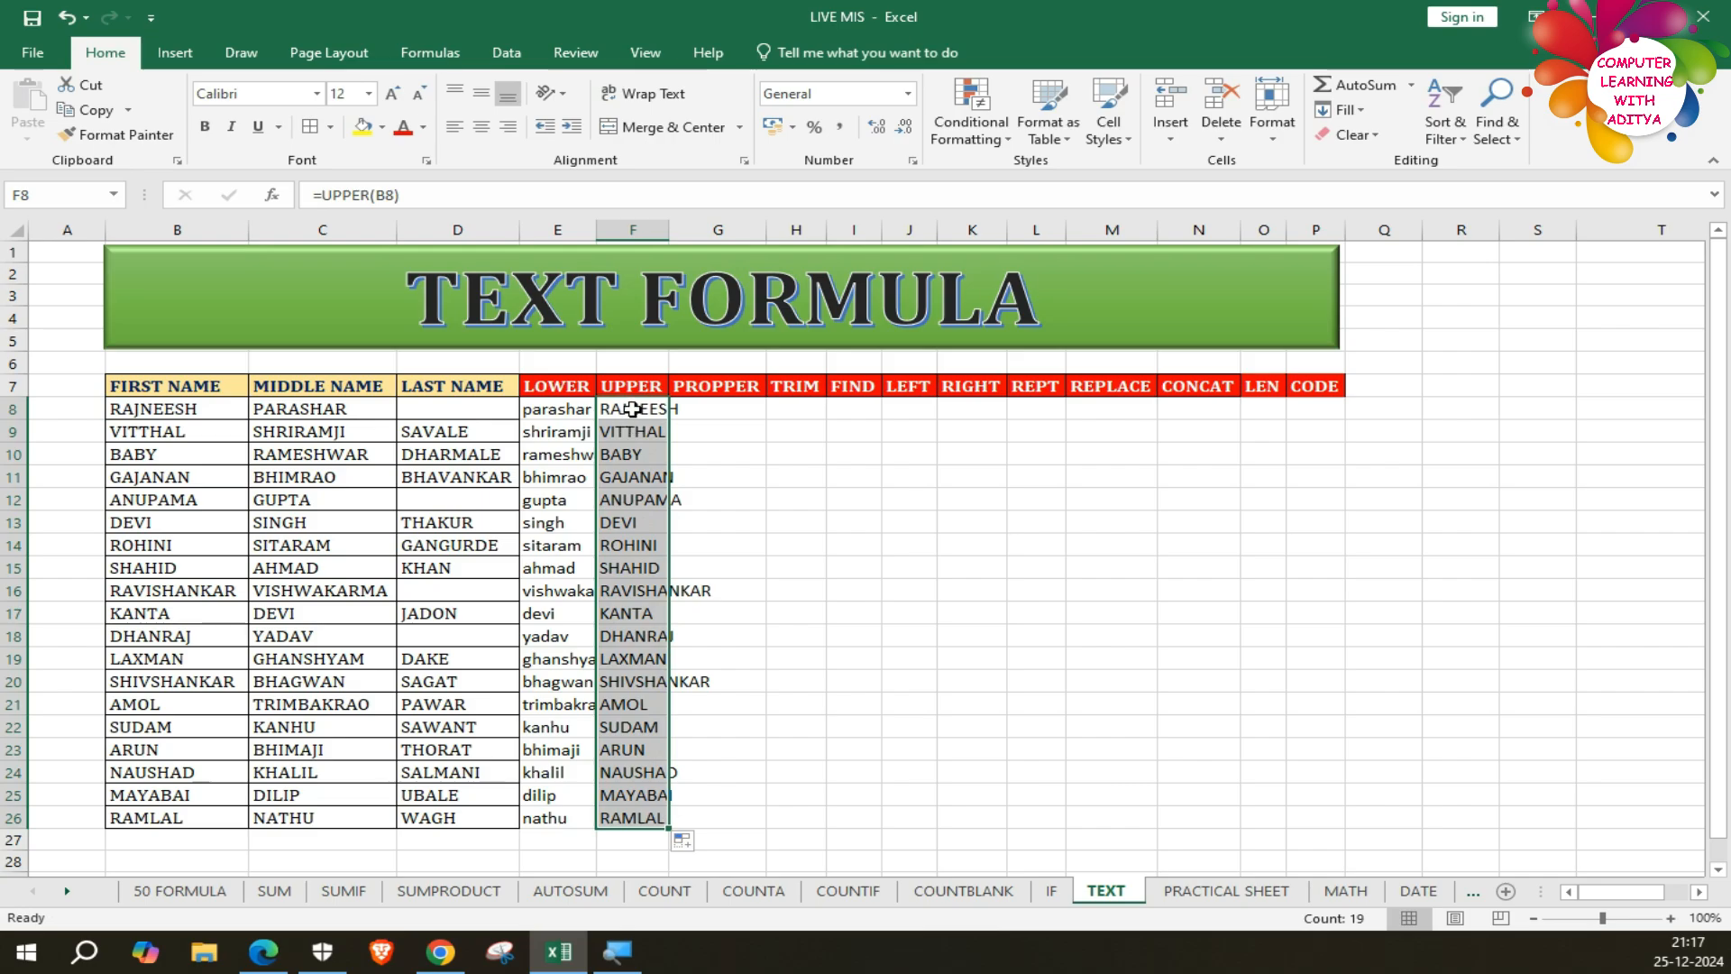
Enter =PROPER(E8) in cell G8 and fill it down the PROPPER column to row 26.
click(755, 408)
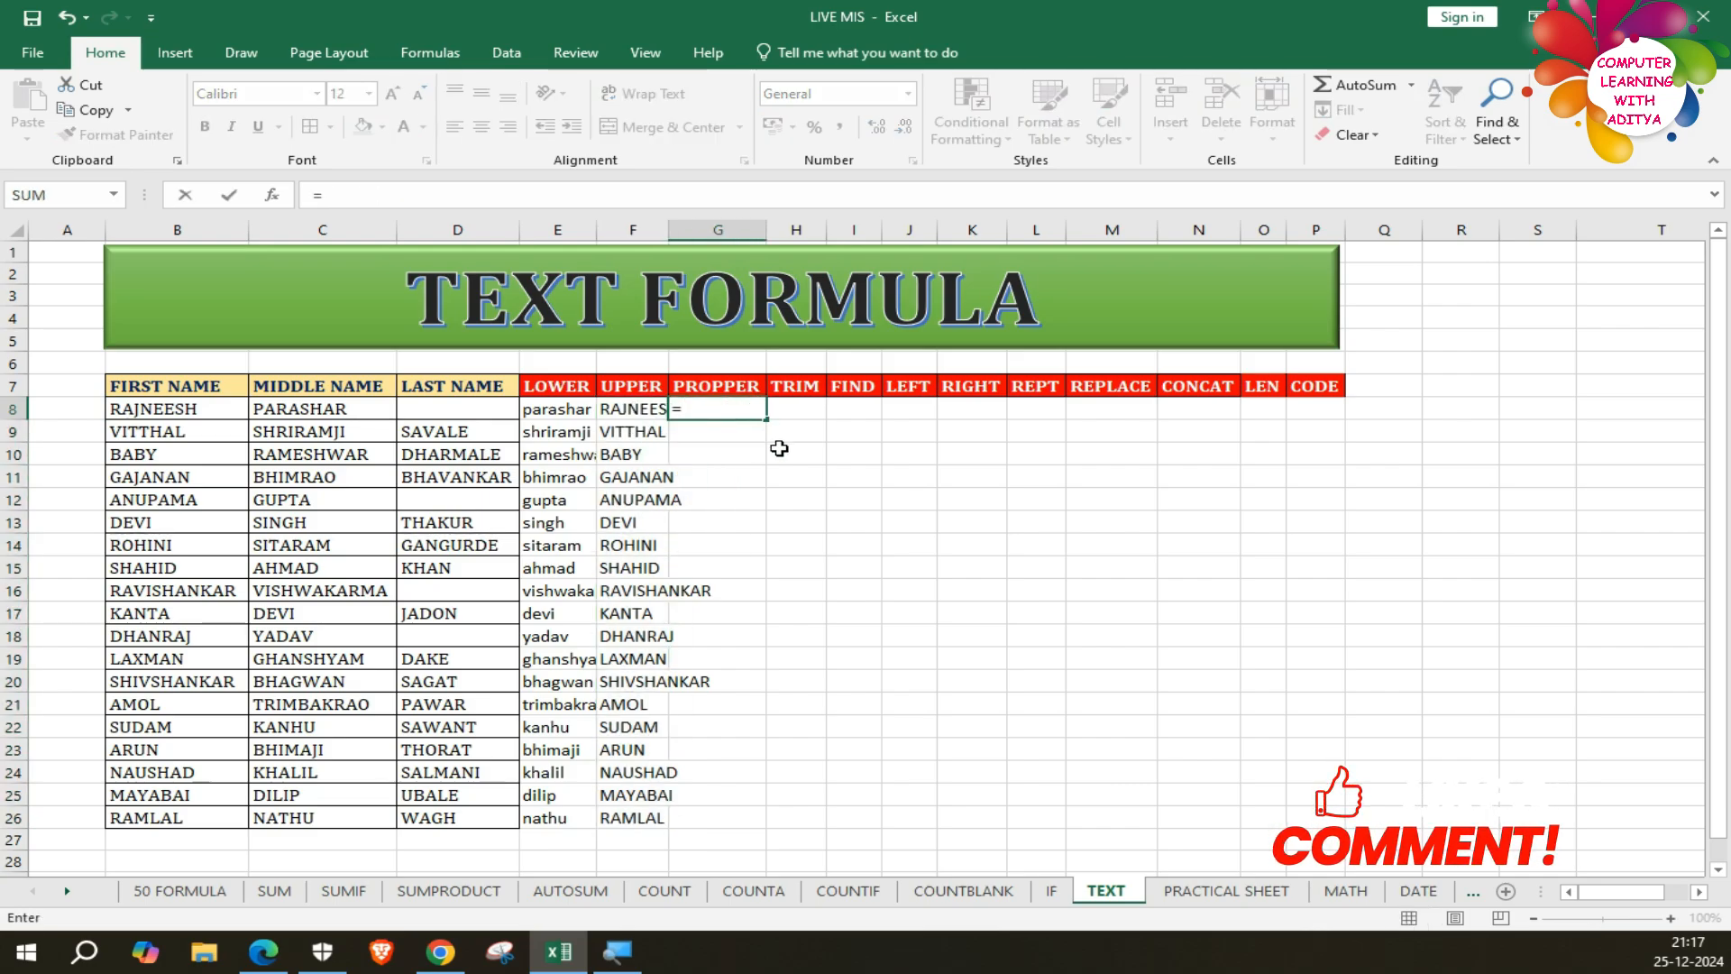
text(=PROPER()
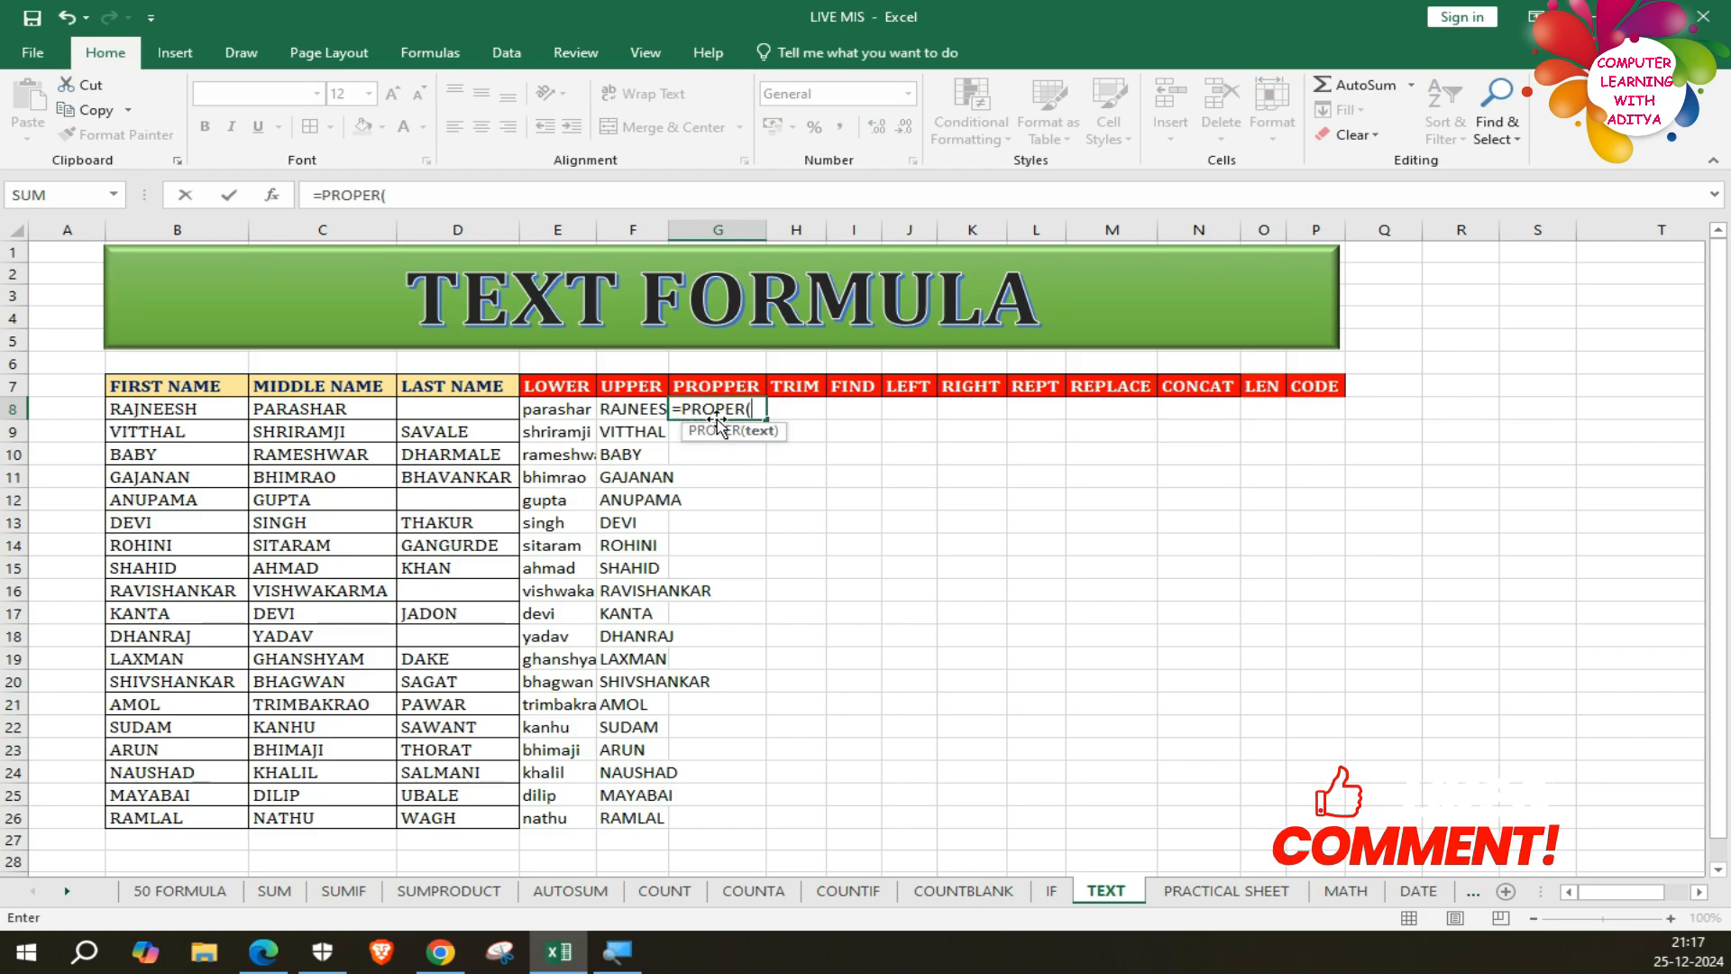
click(561, 408)
text())
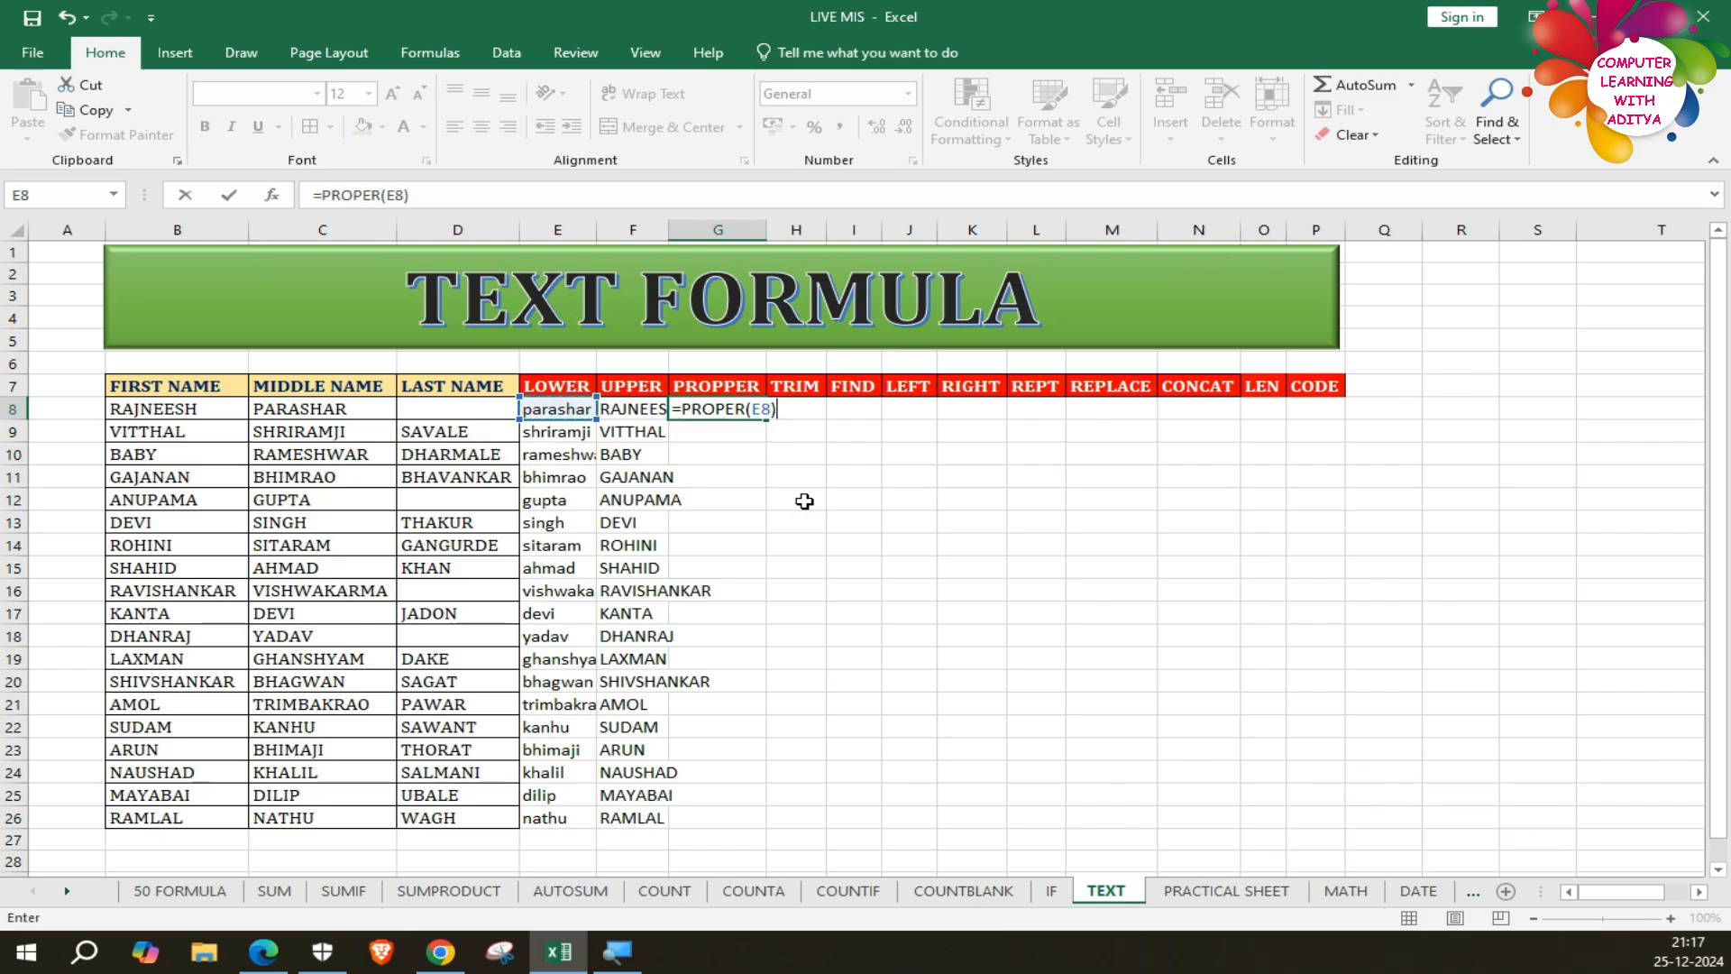
key(Return)
click(720, 404)
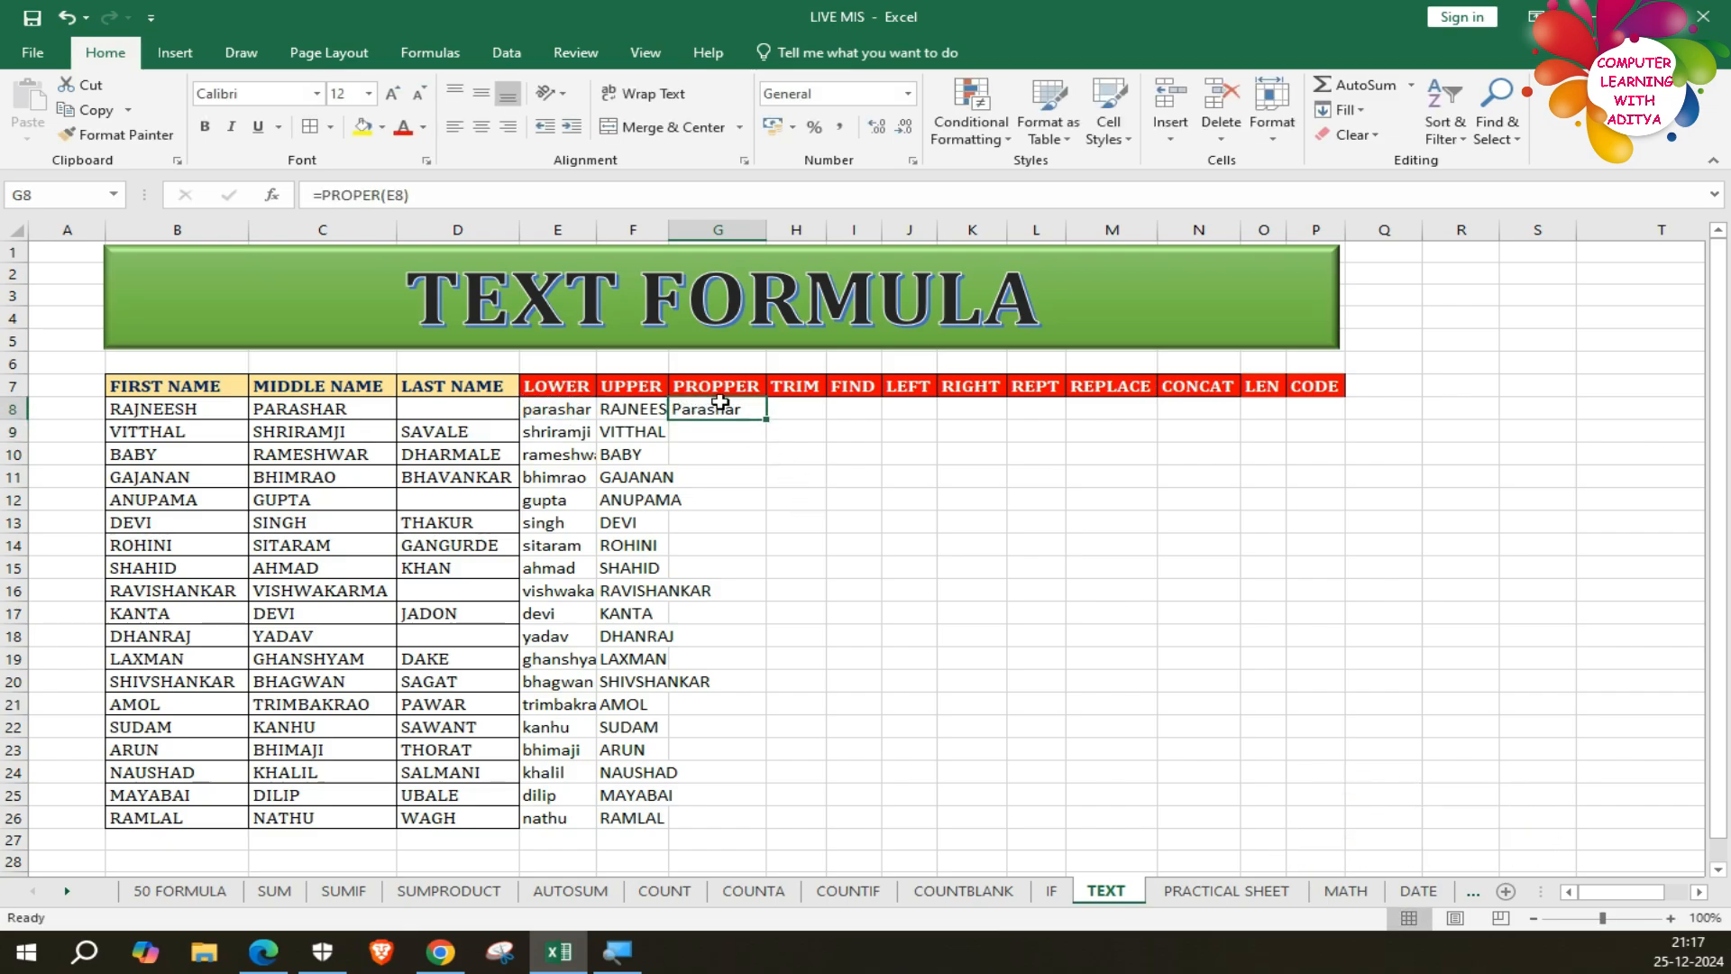
double_click(764, 419)
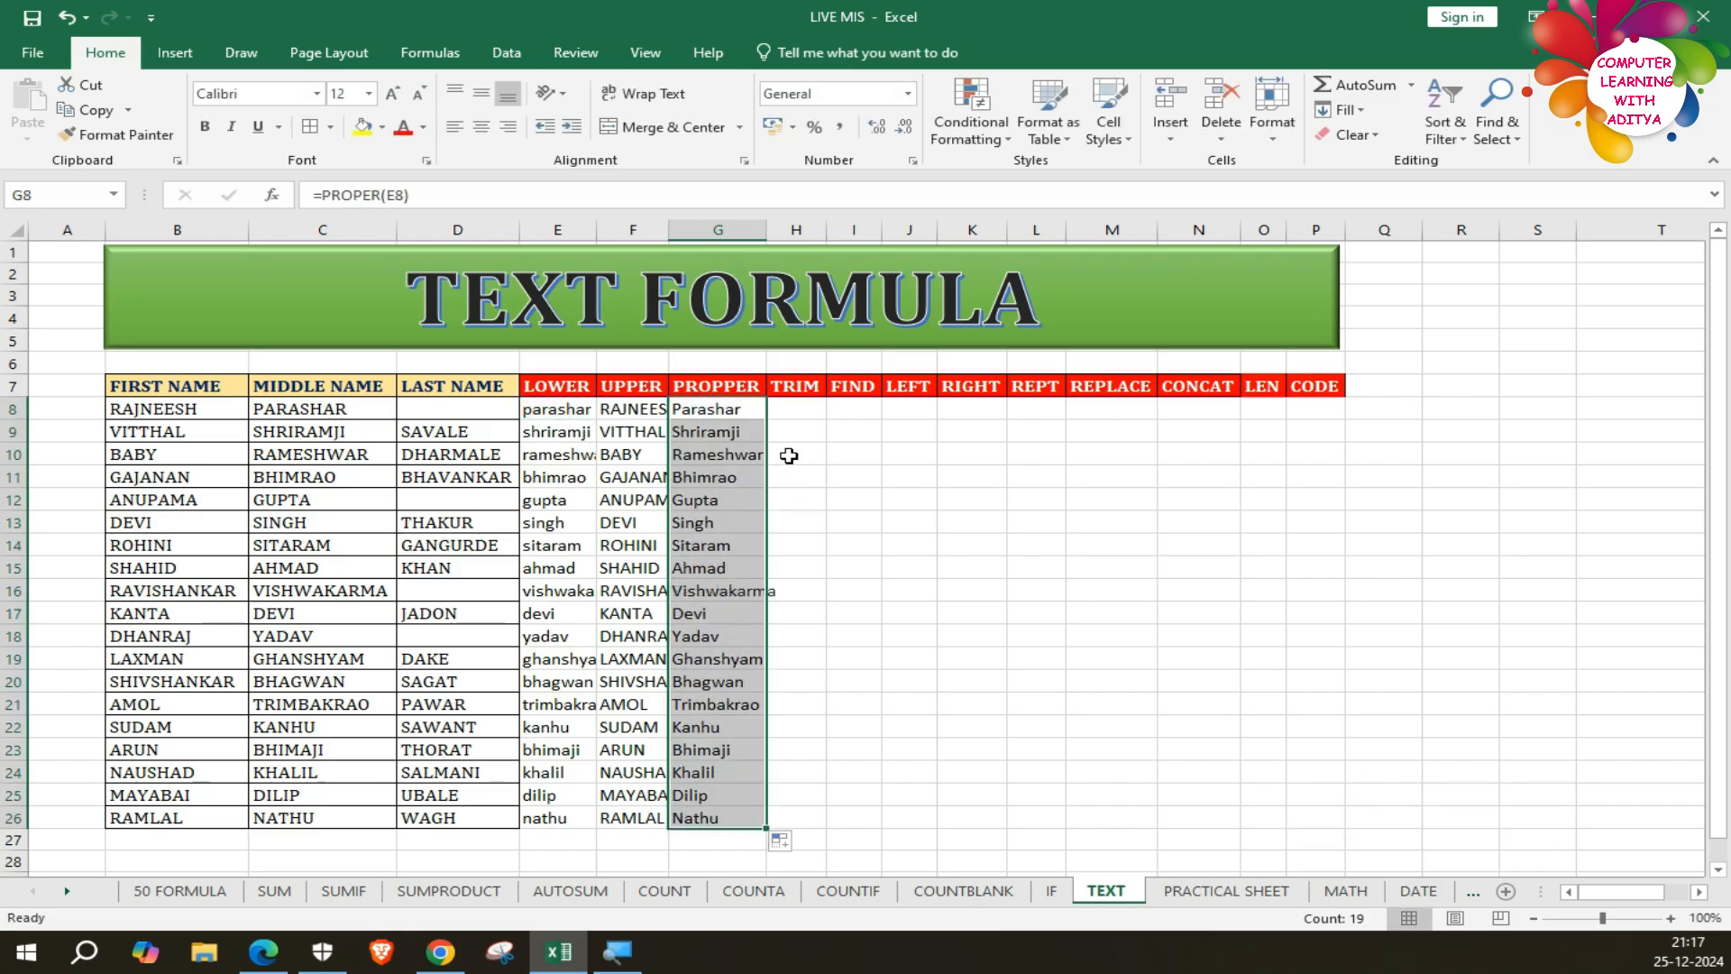
Enter =TRIM(C8) in cell H8 to remove extra spaces from the first middle name.
click(807, 402)
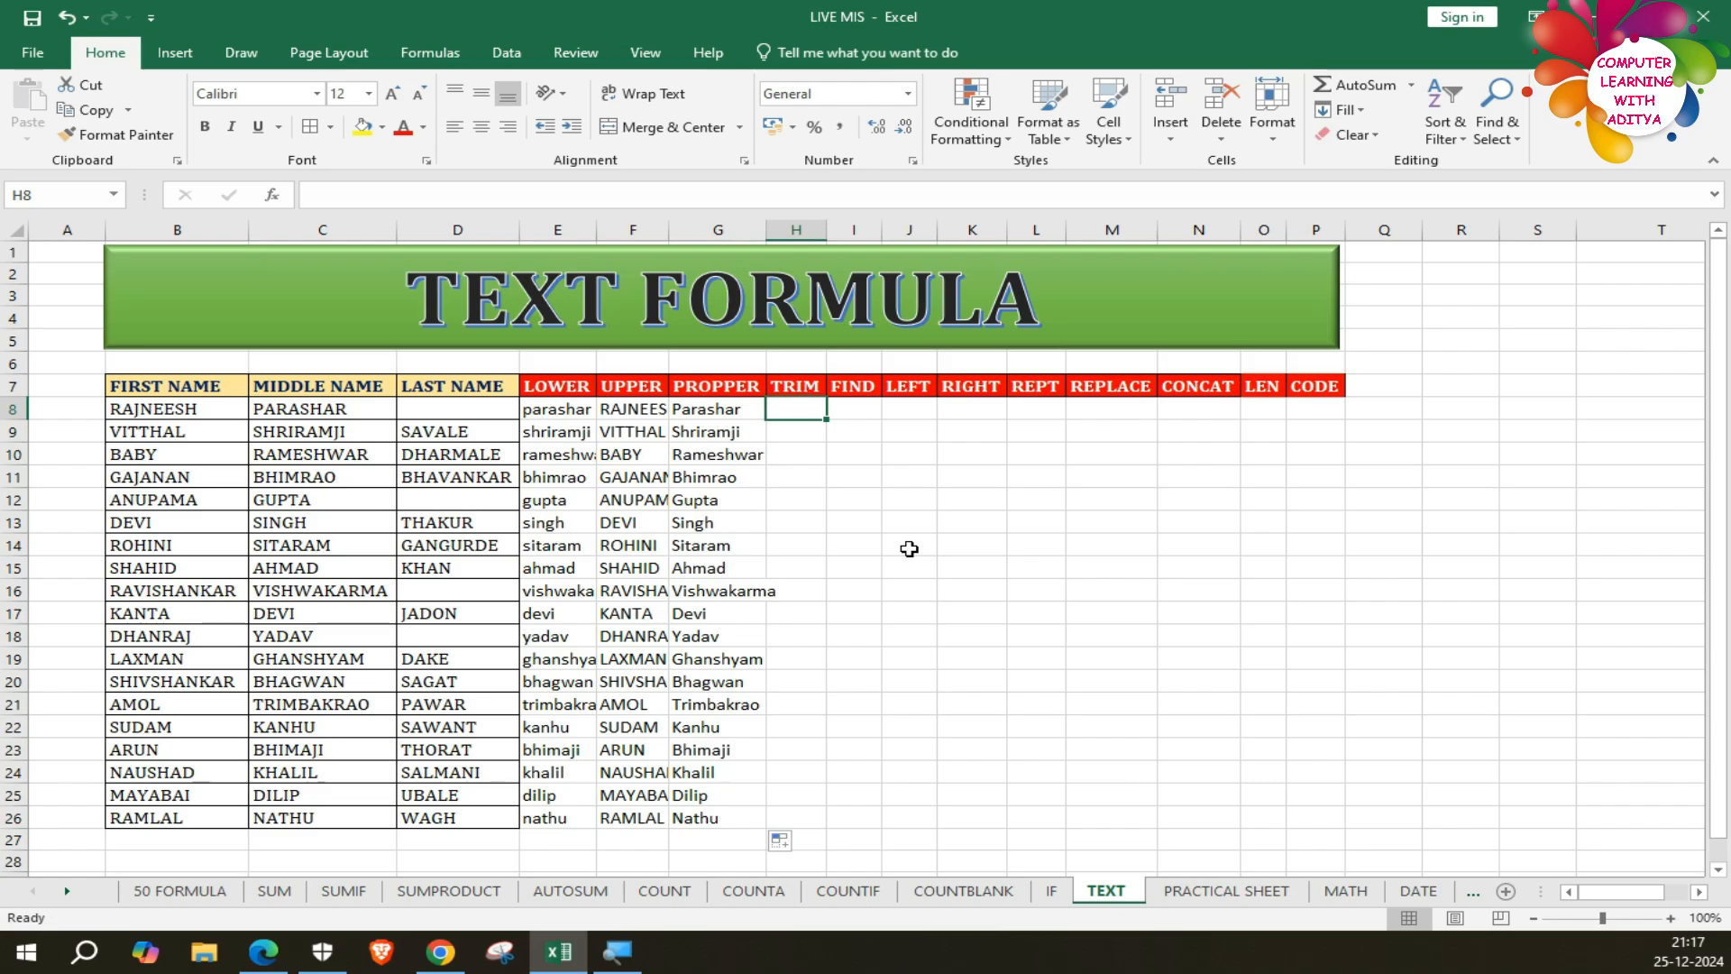
text(=TRIM()
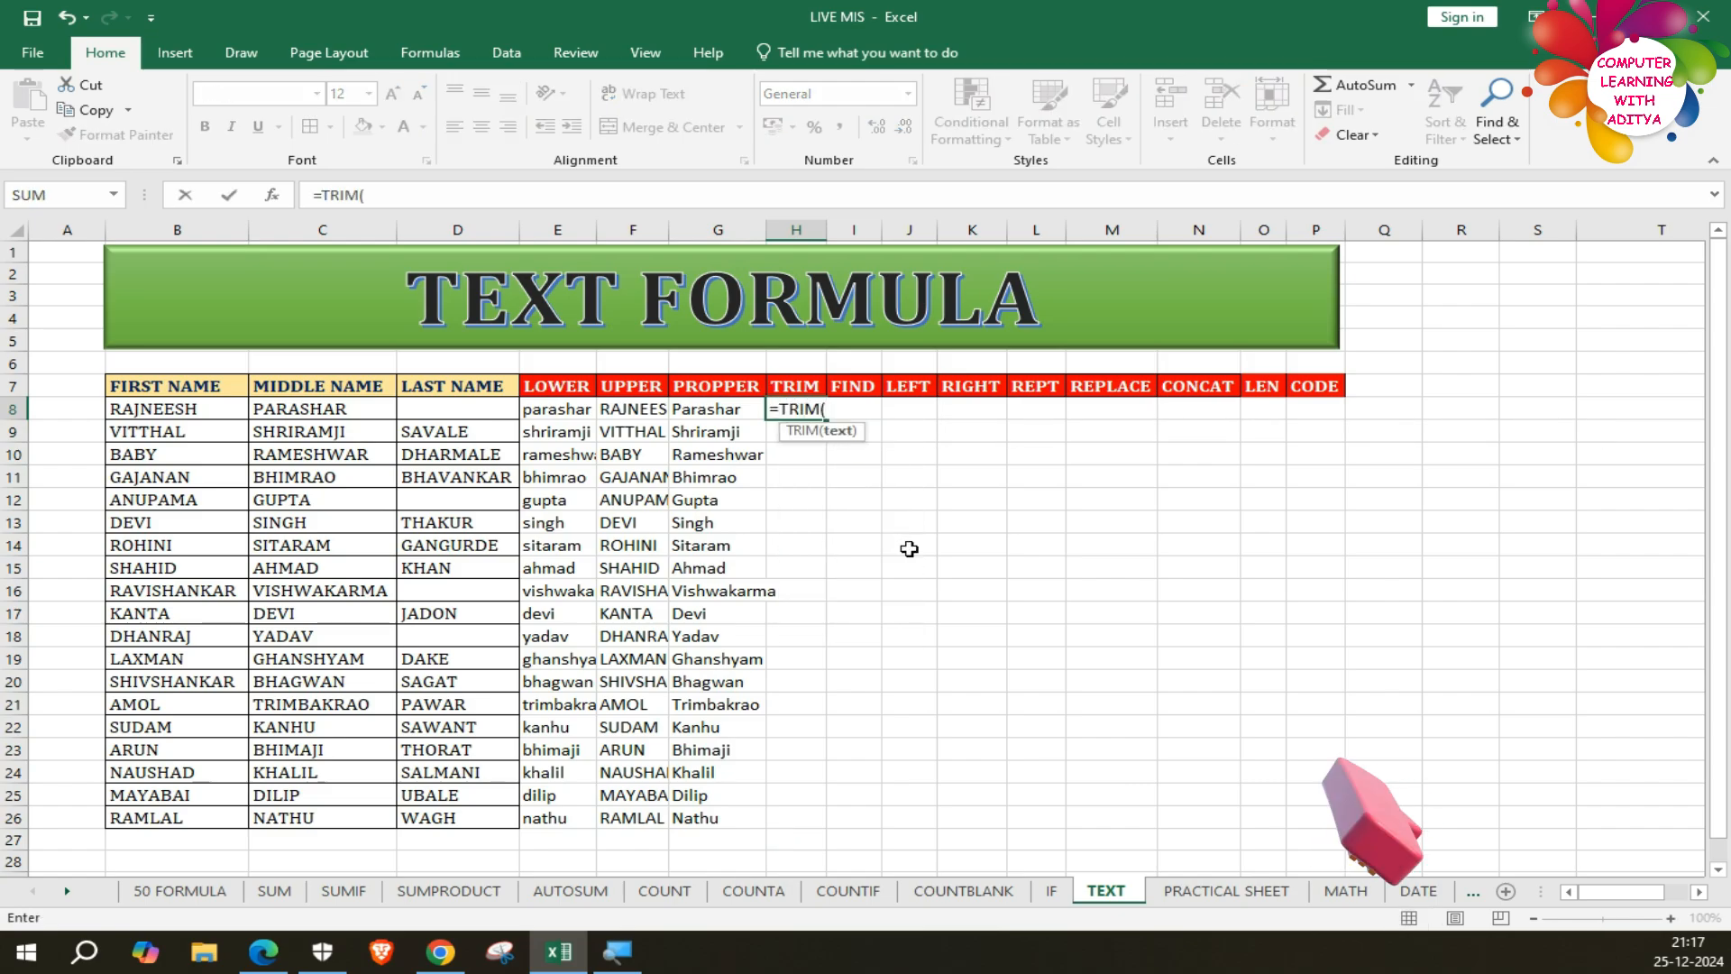
click(304, 411)
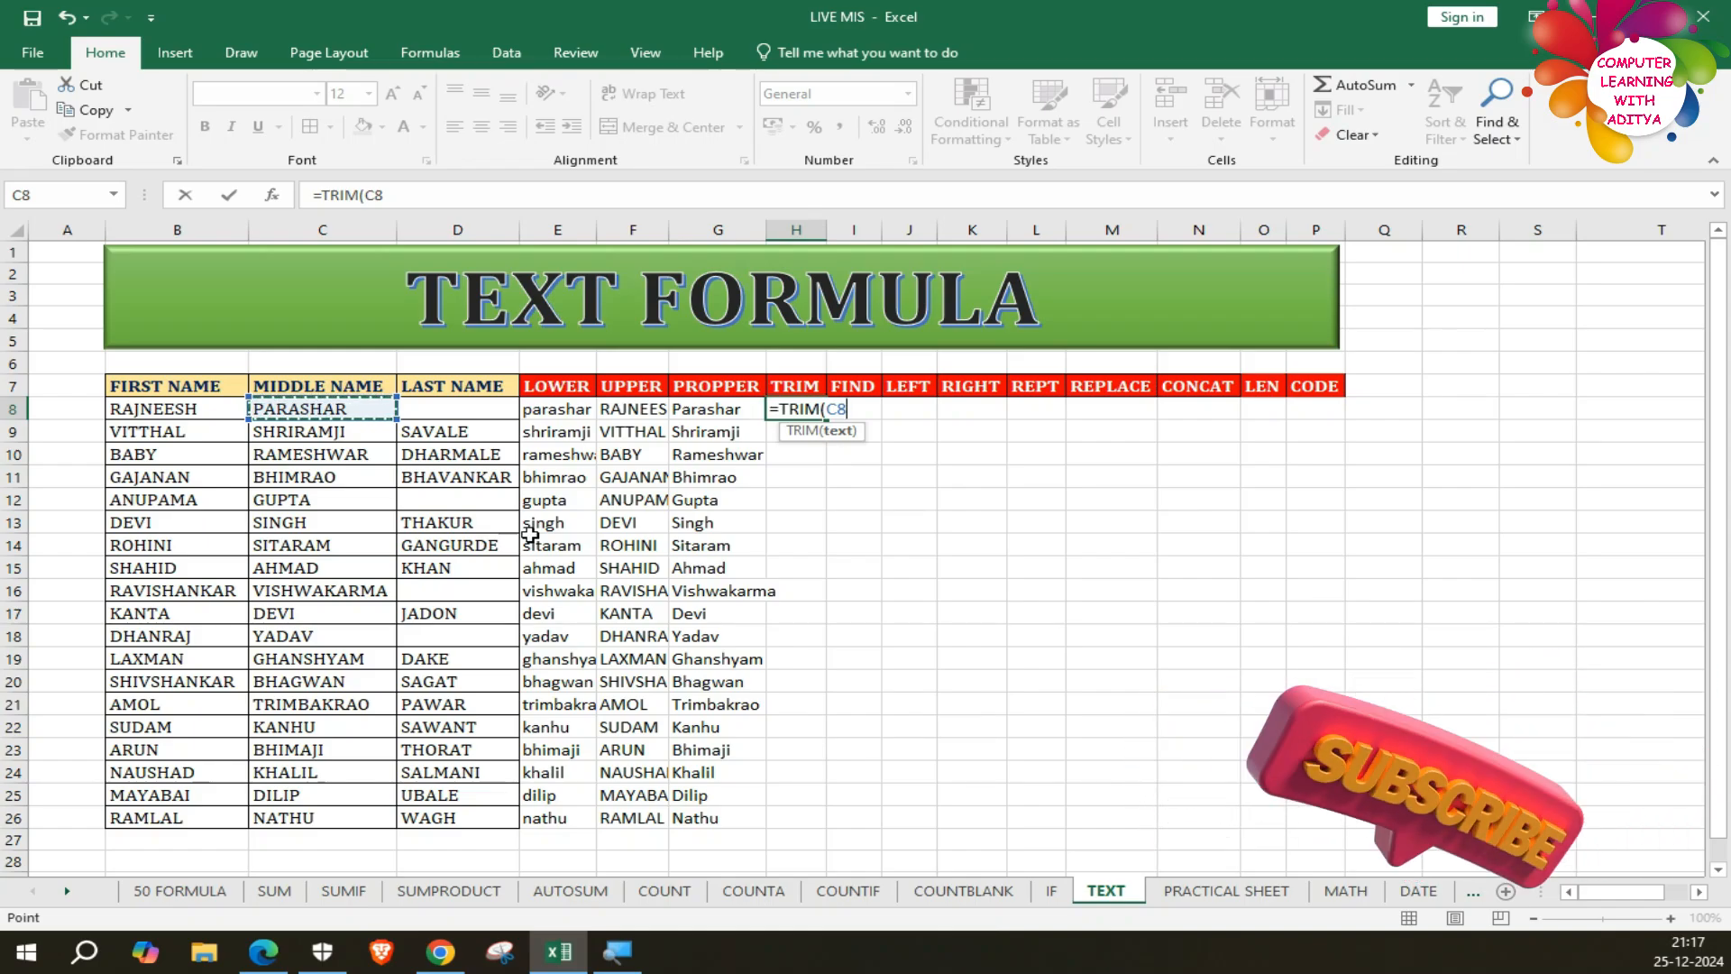
text())
key(Return)
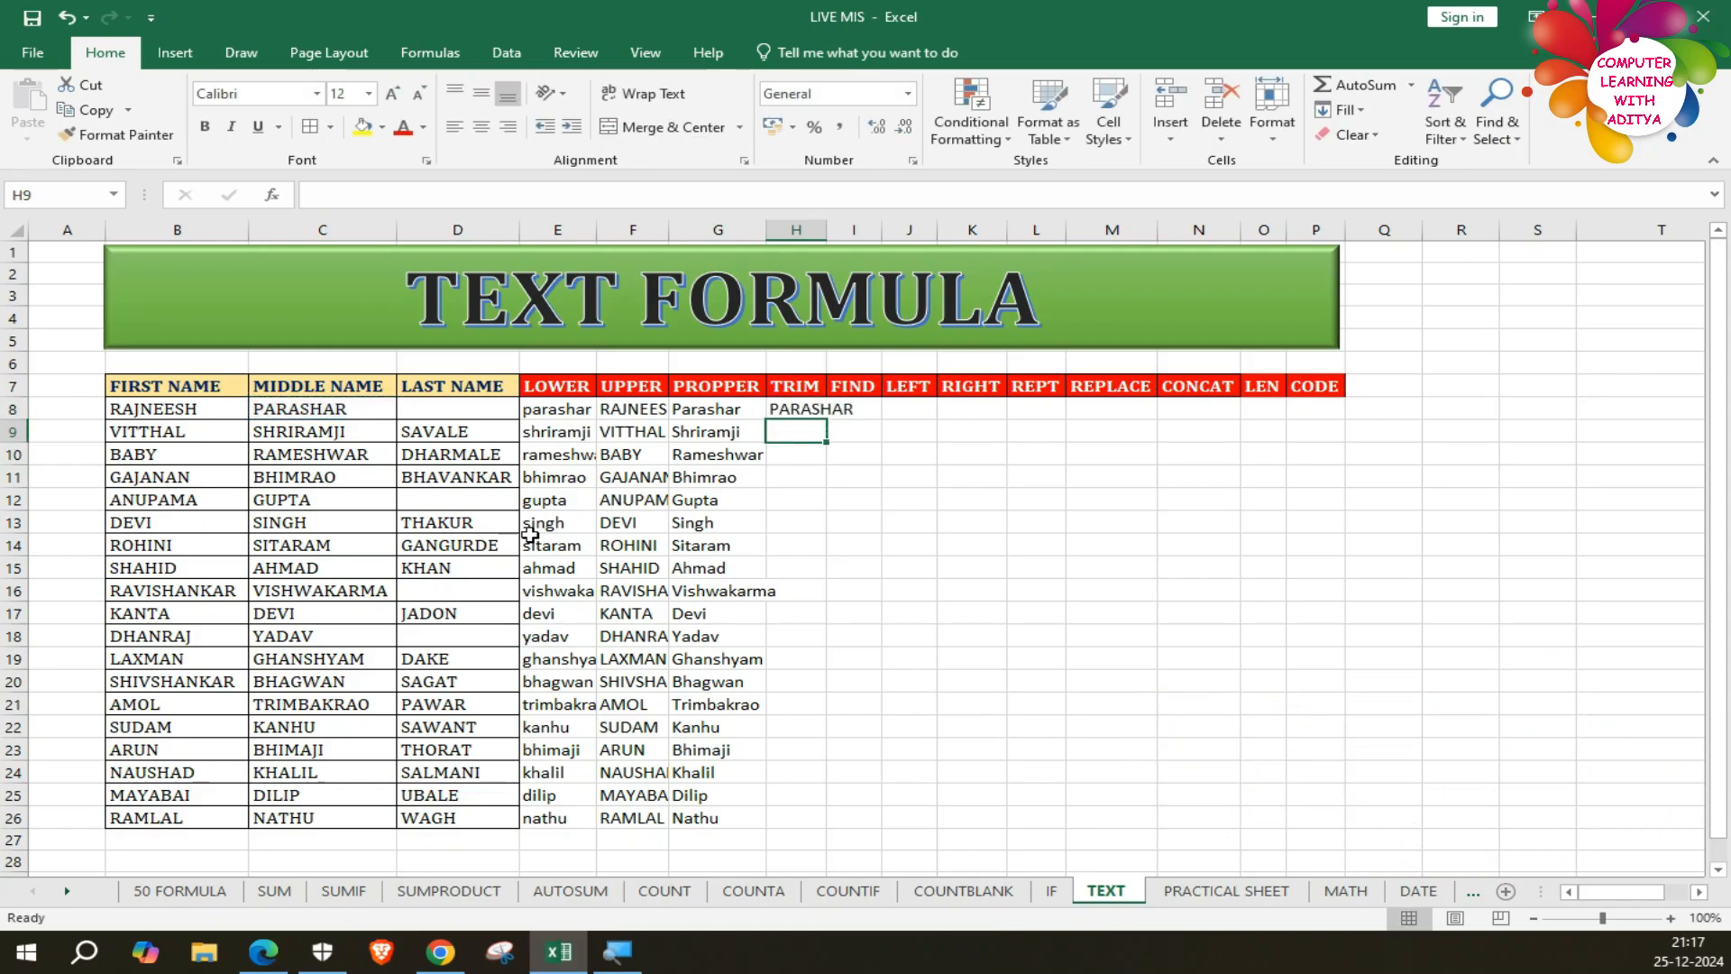
Auto-fit the width of column H and fill its TRIM formula down to row 26.
double_click(826, 230)
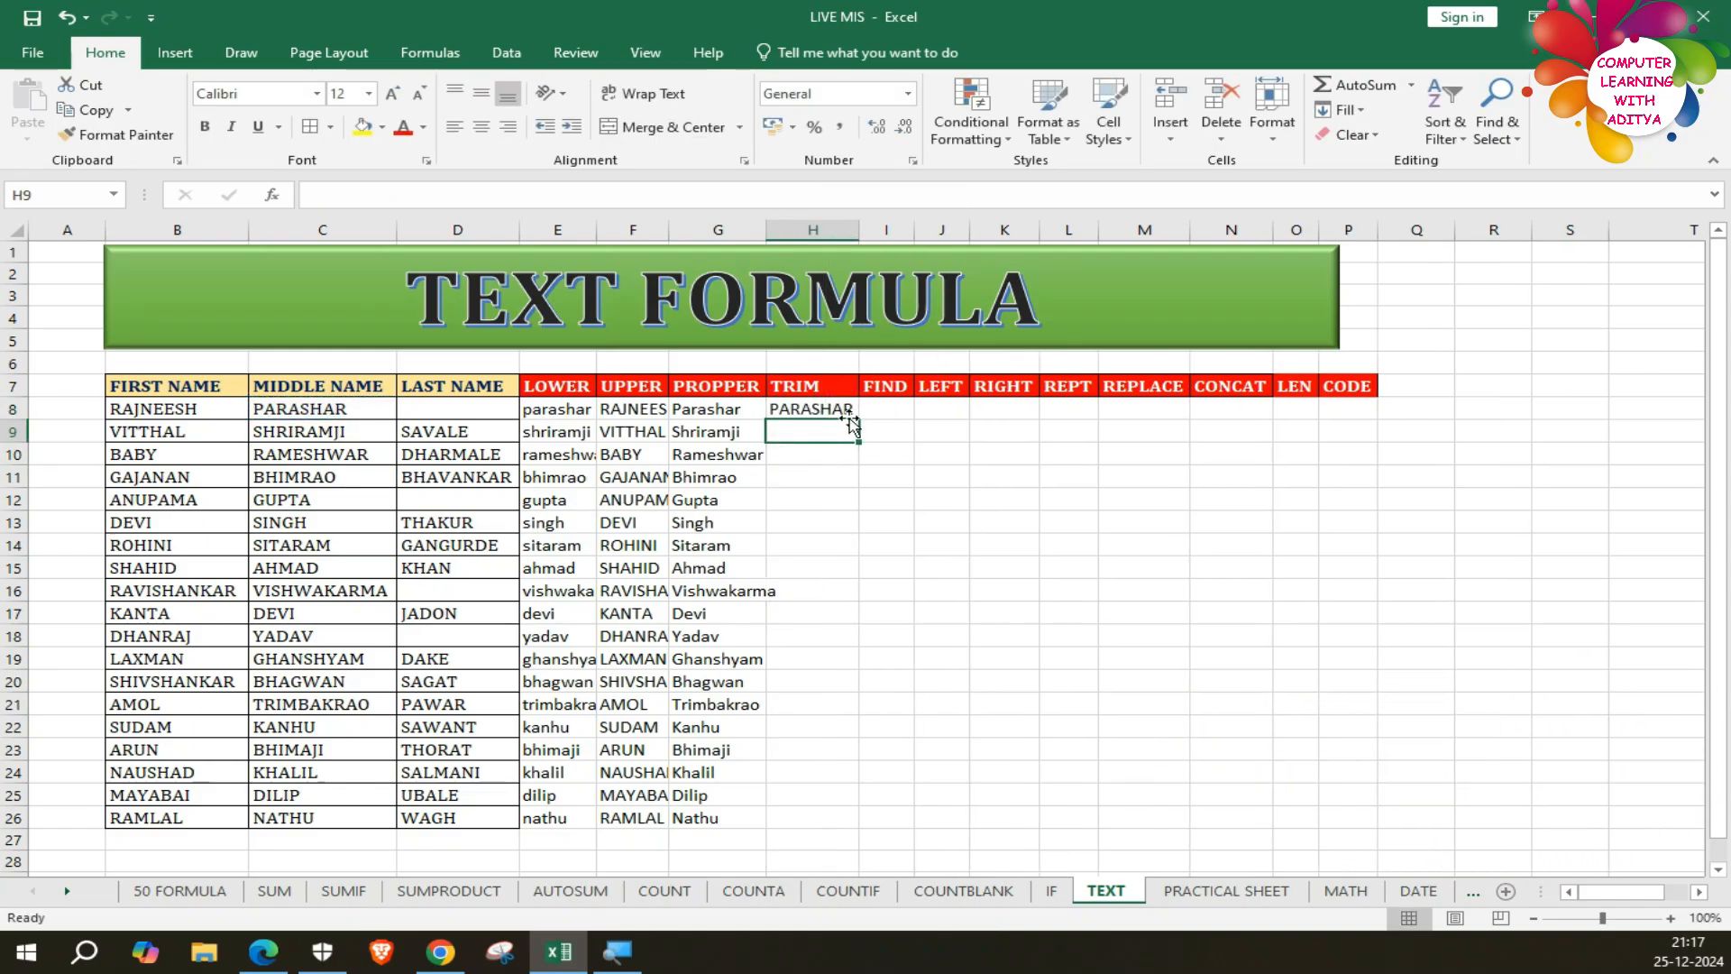
click(830, 406)
double_click(859, 427)
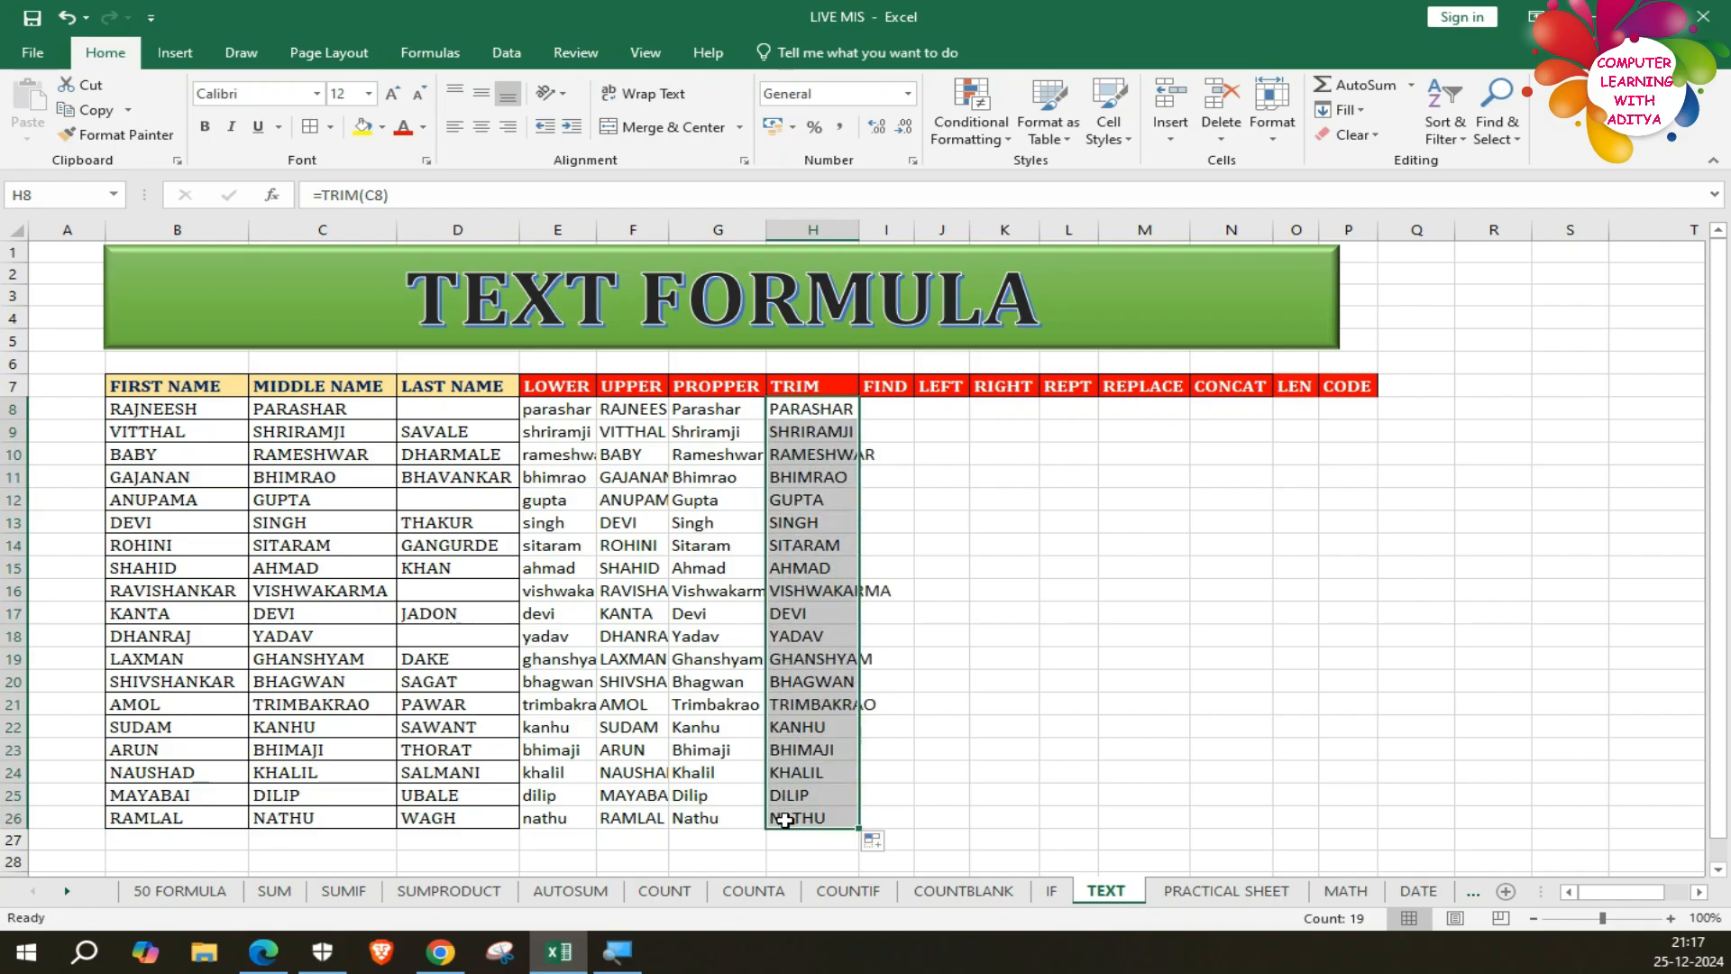
Enter =FIND("J",B8,1) in cell I8 to locate the letter J in the first name.
click(899, 409)
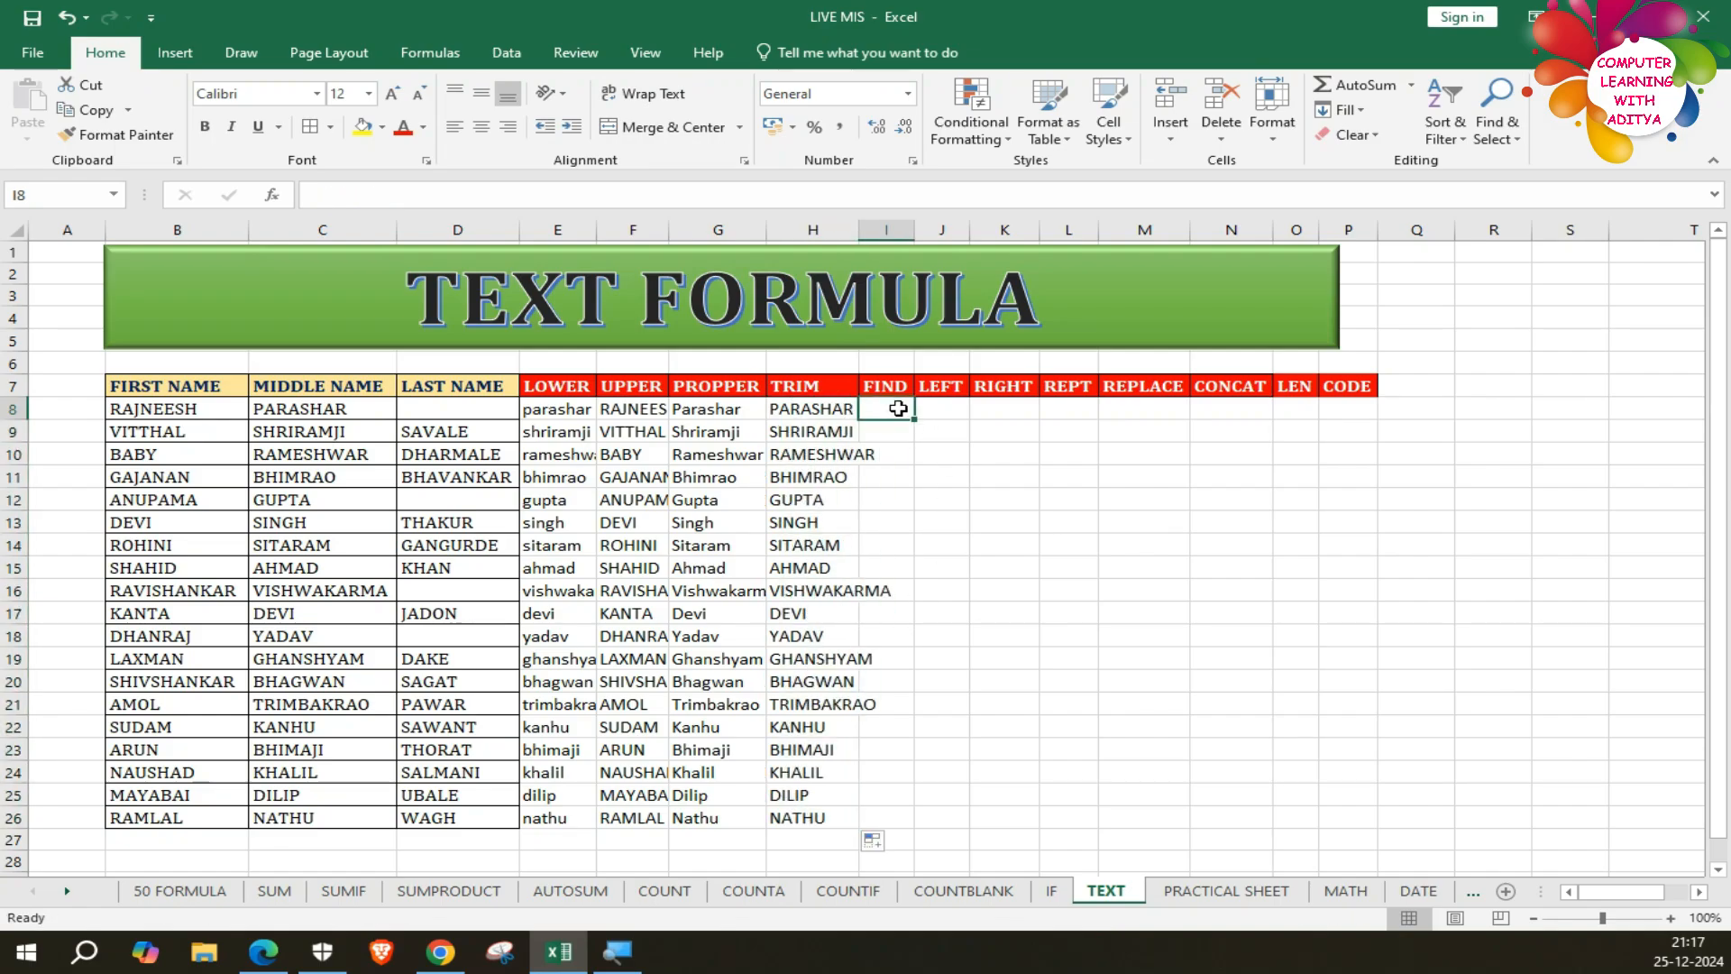
text(=FIND()
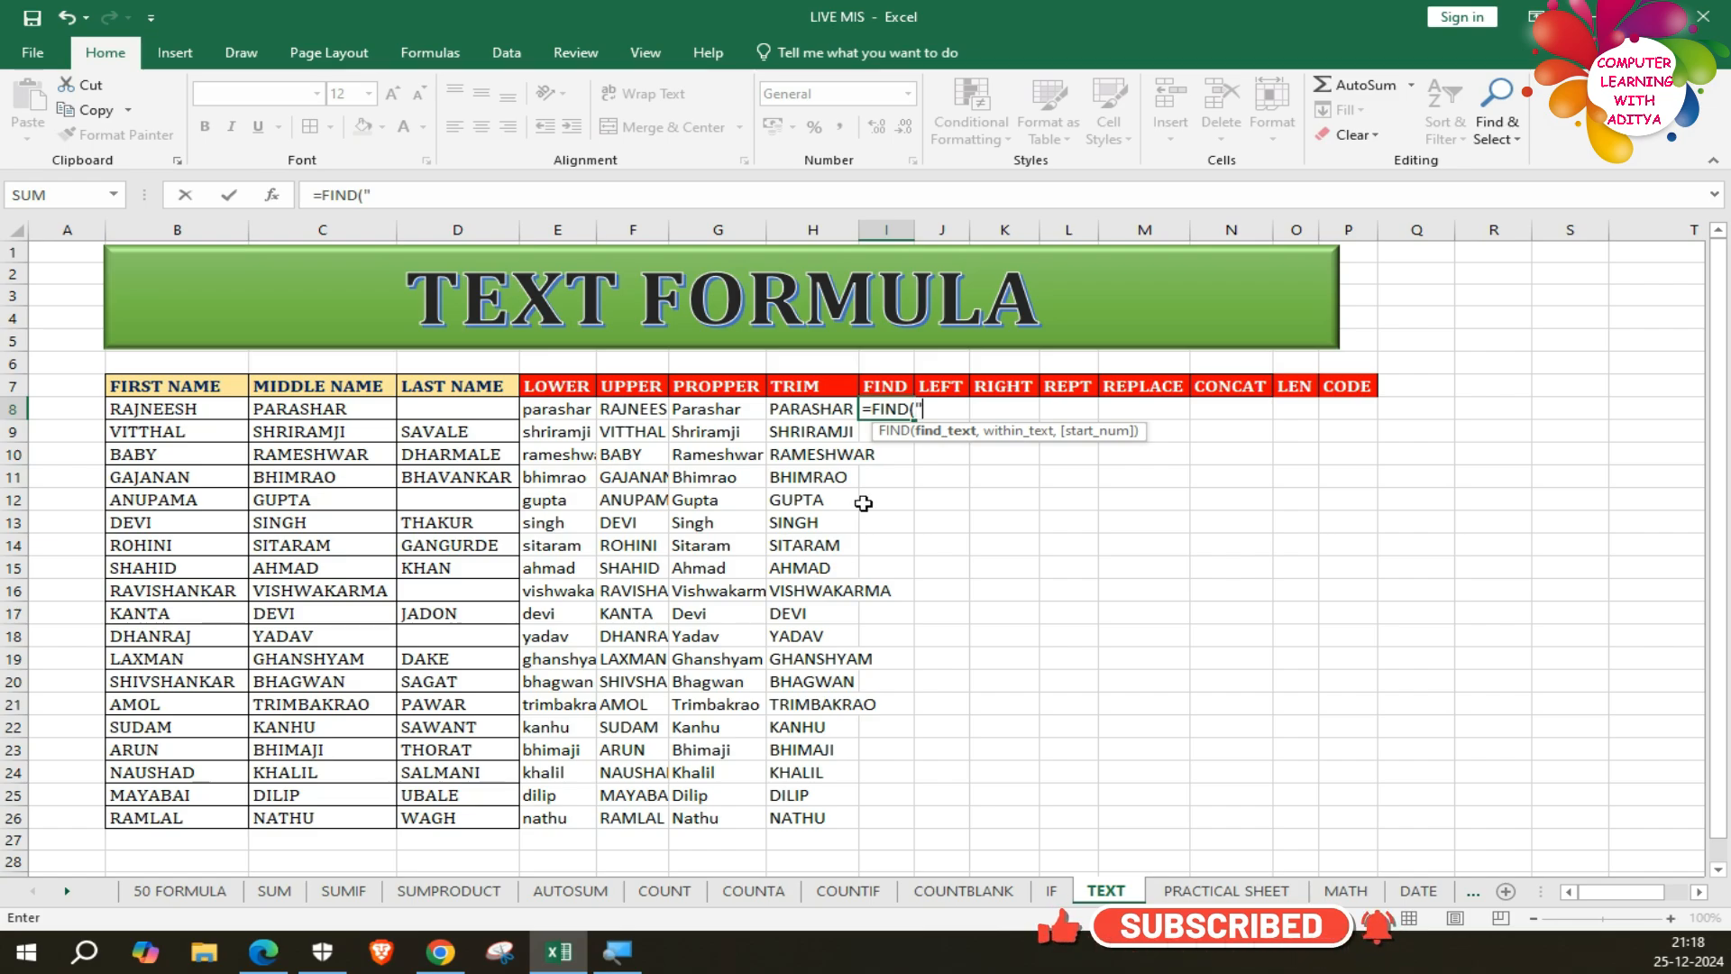
text(J)
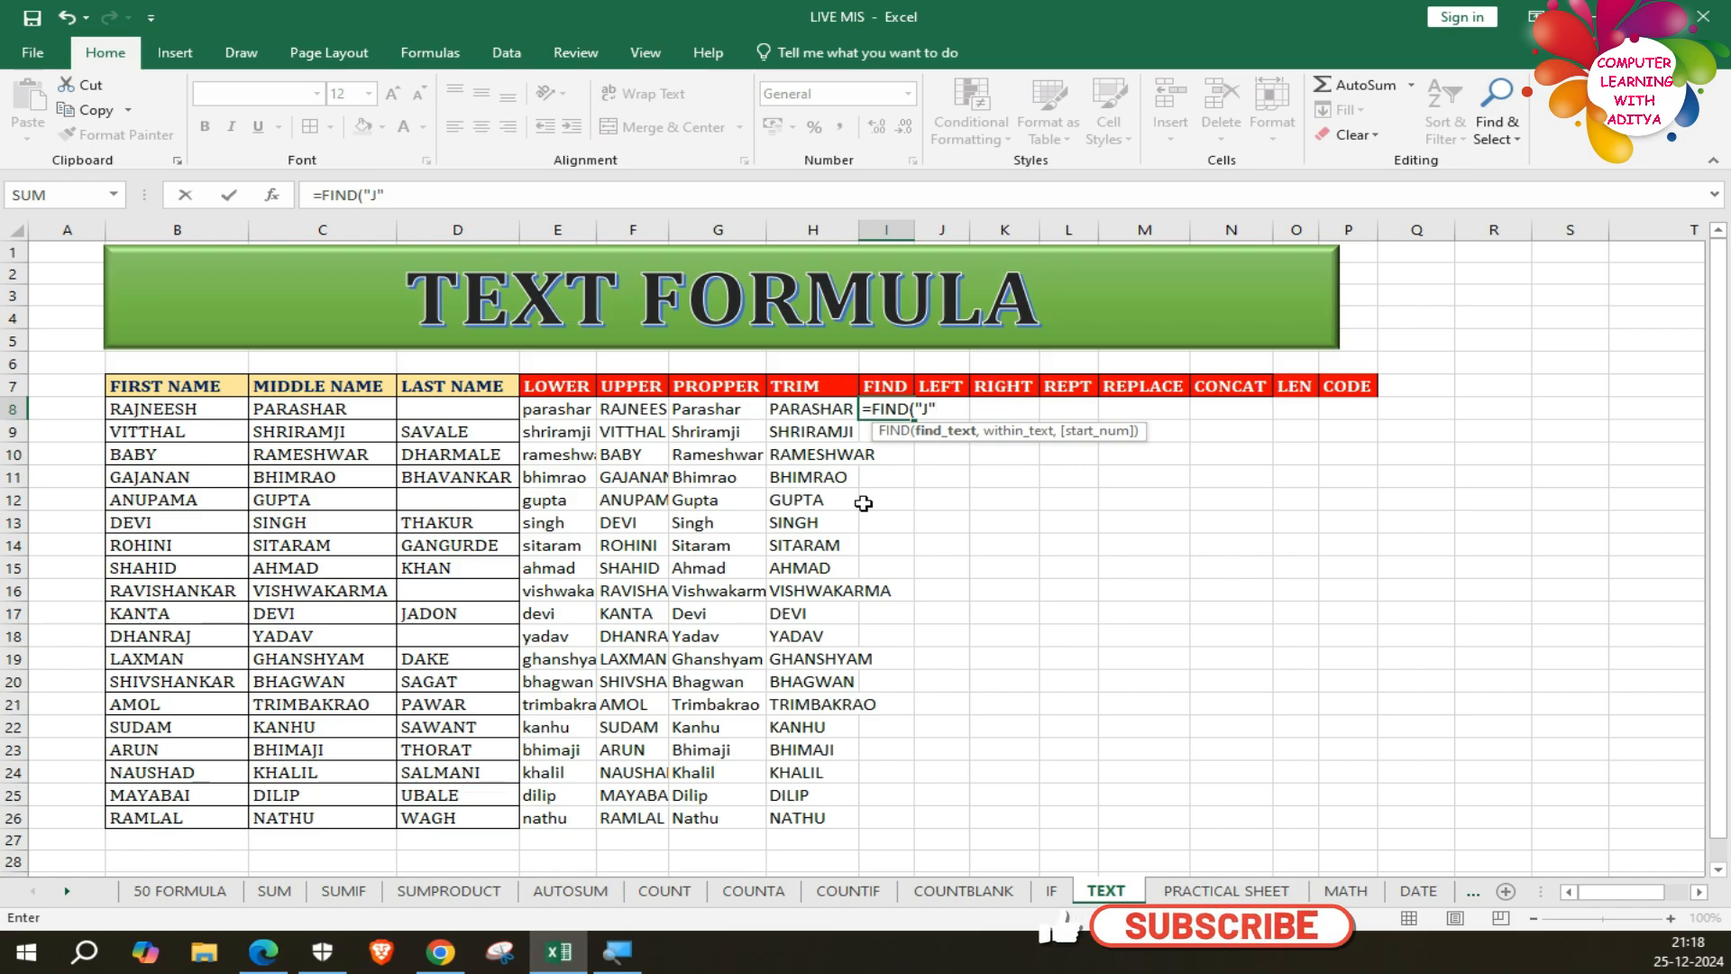
text(",)
click(160, 413)
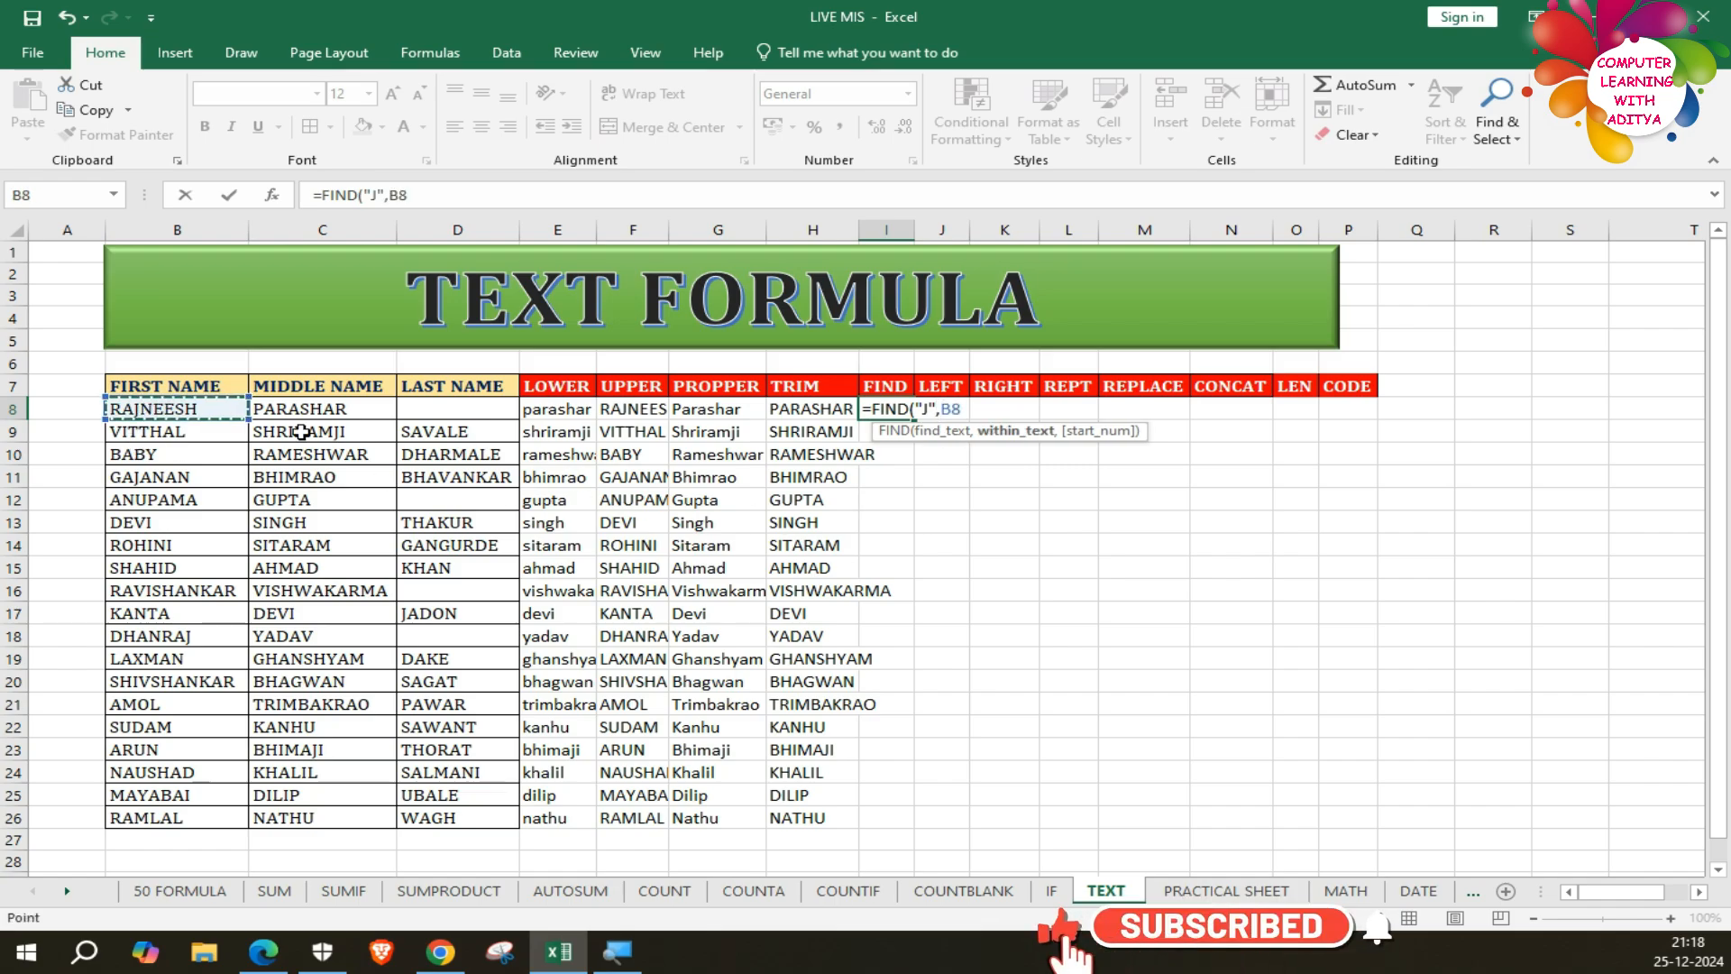
text(,)
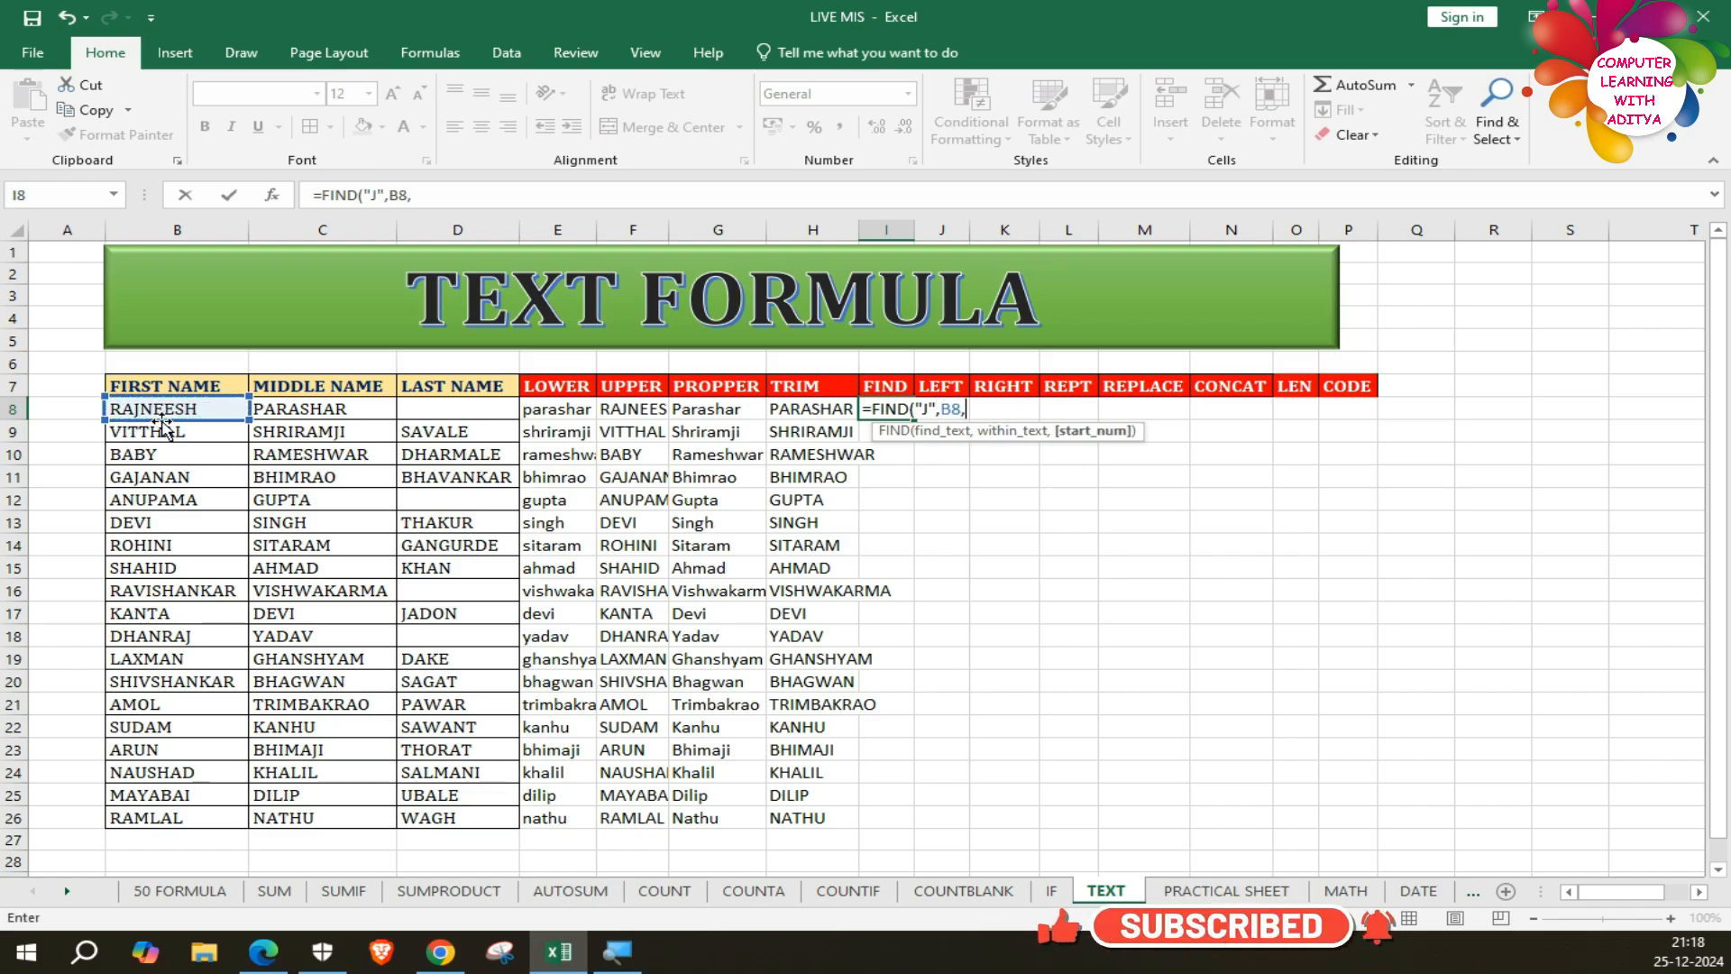
text(1)
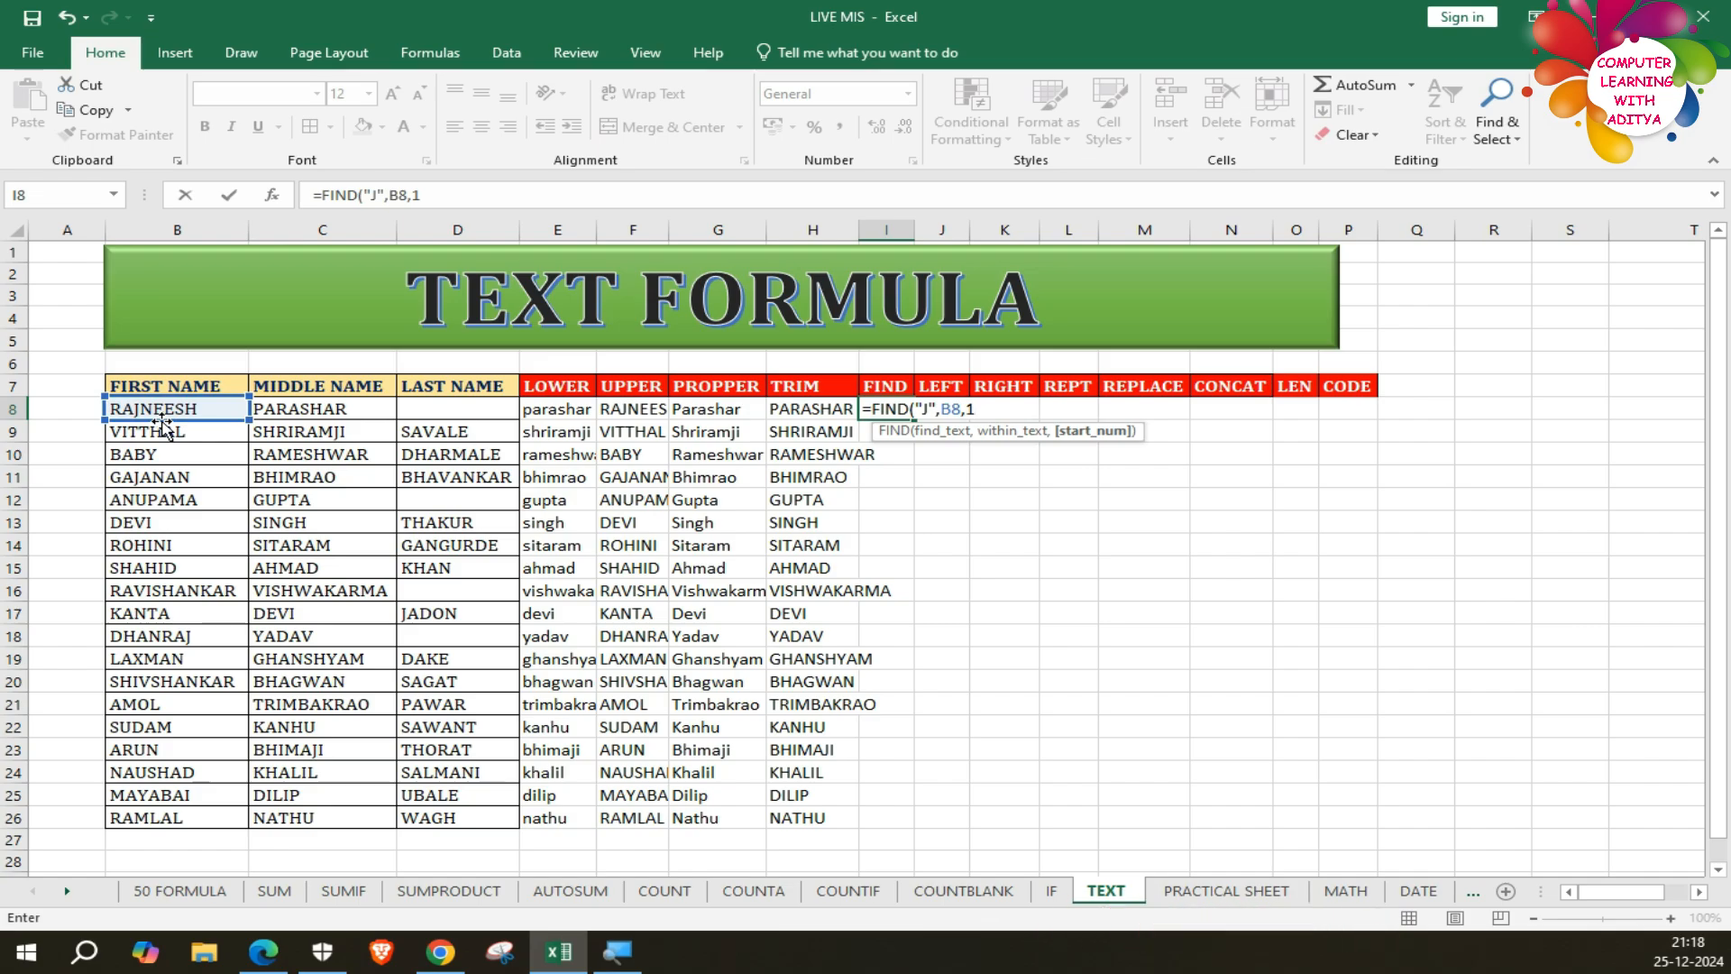
text())
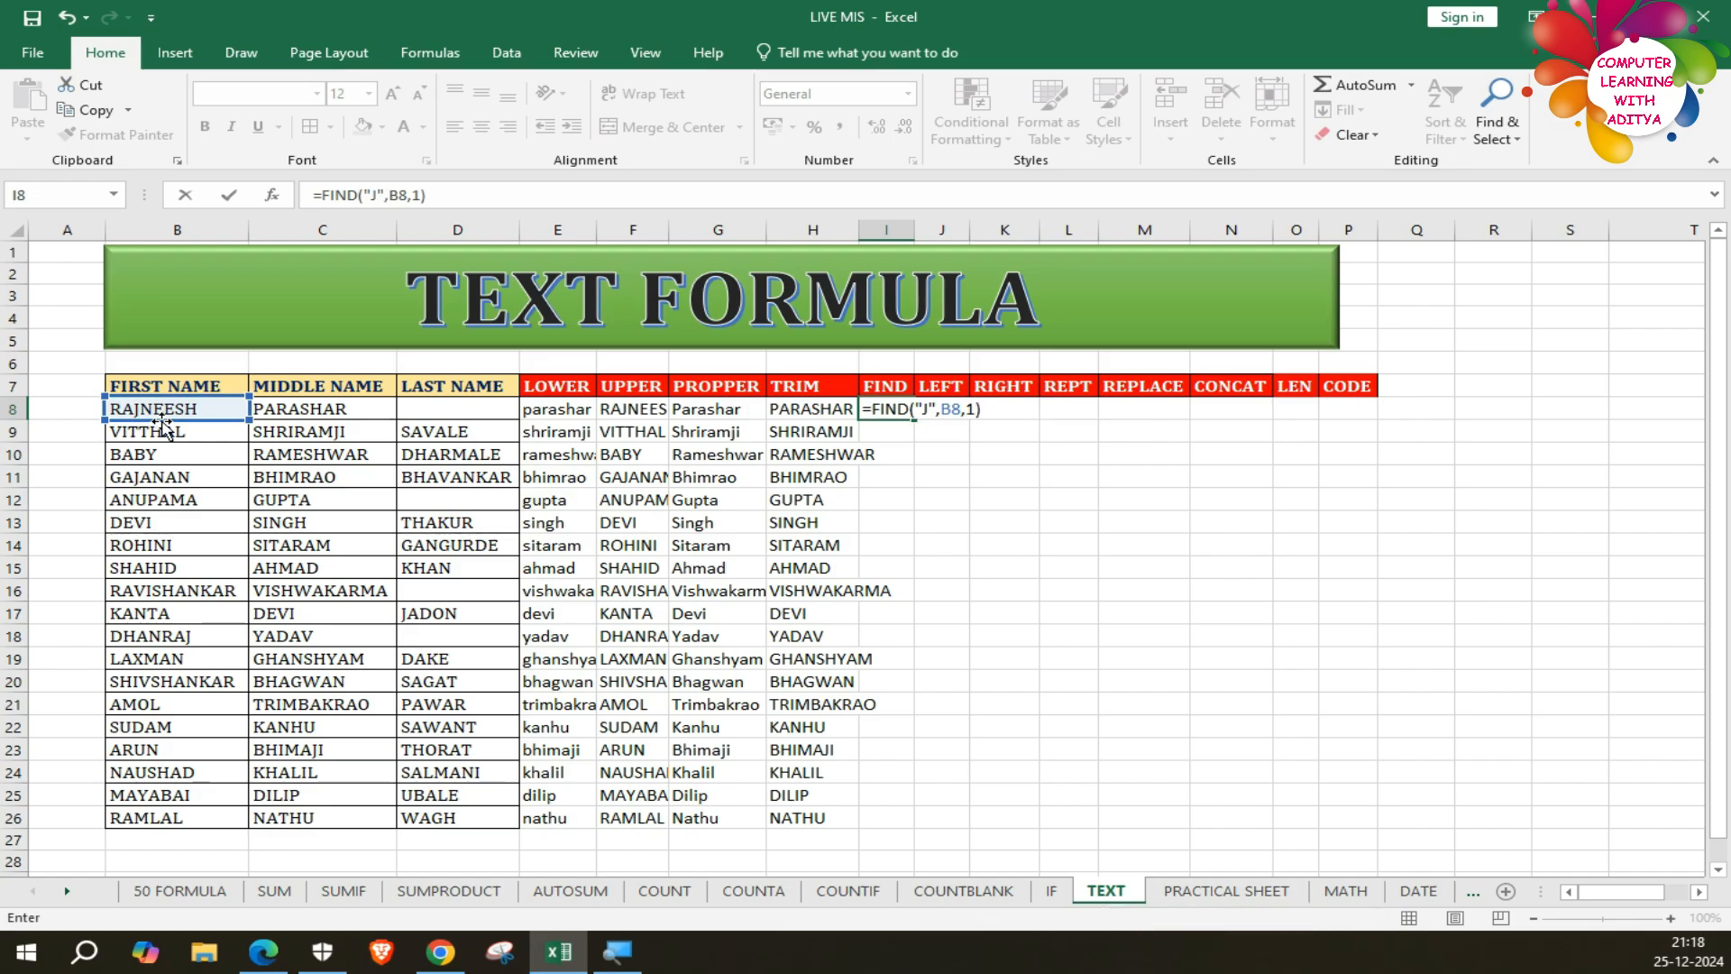
key(Return)
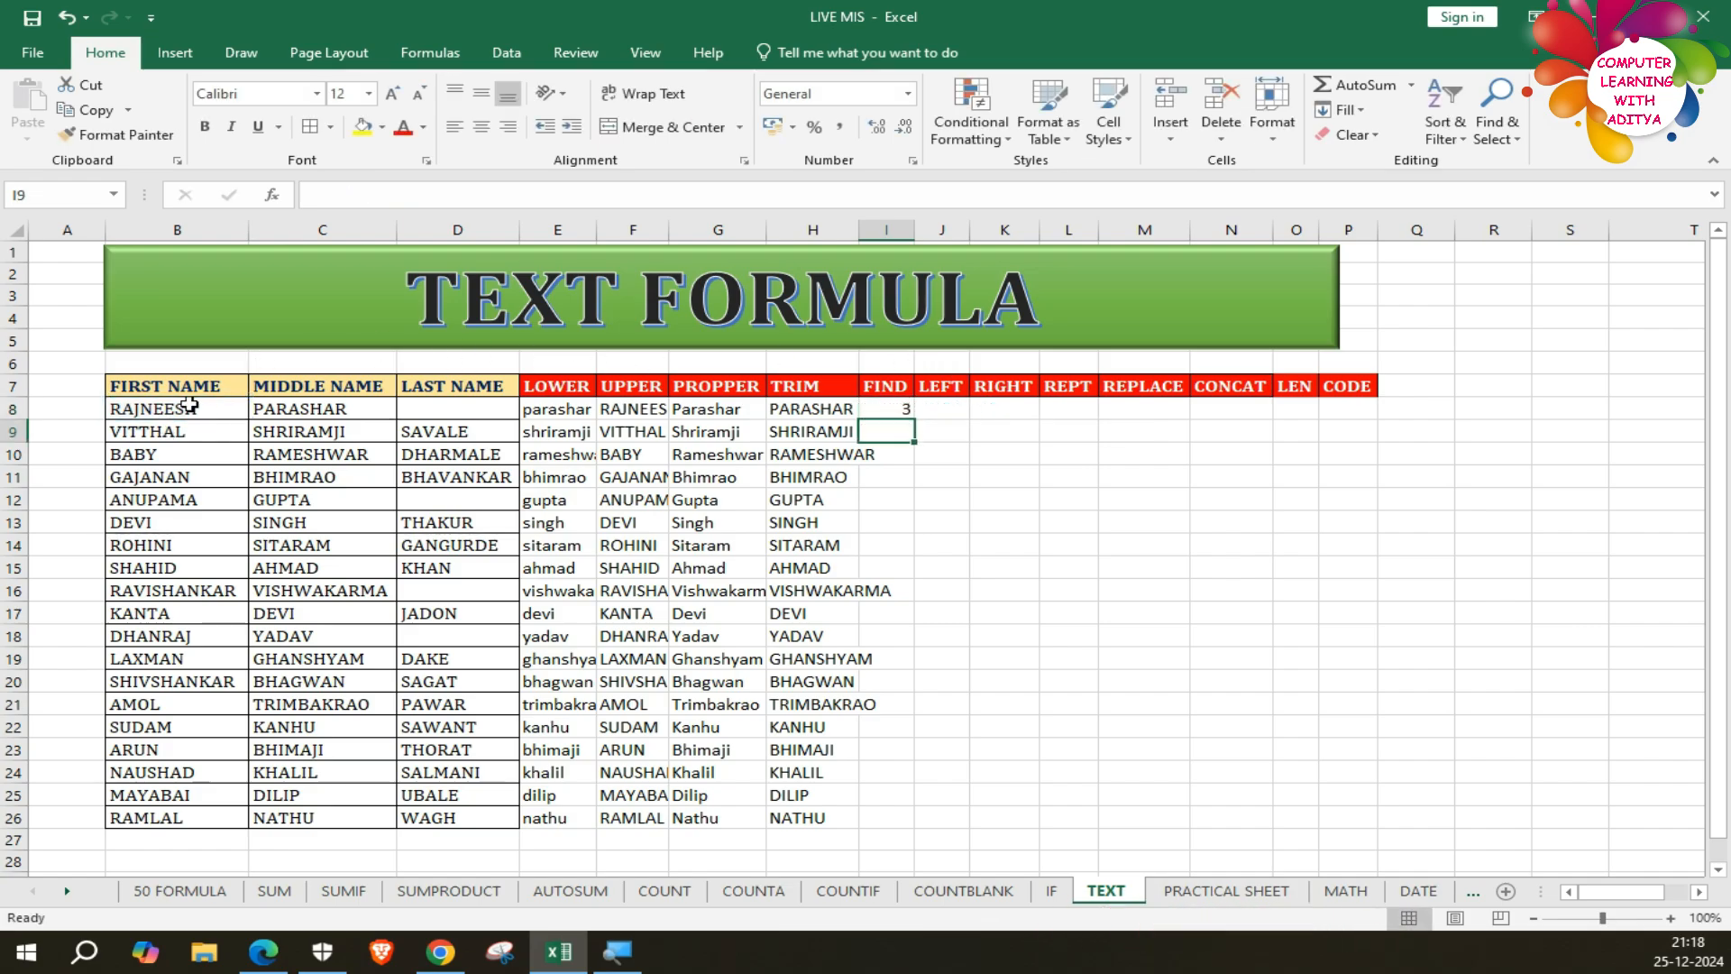
Fill the FIND formula from I8 down to row 26 and auto-fit the width of column I.
click(148, 411)
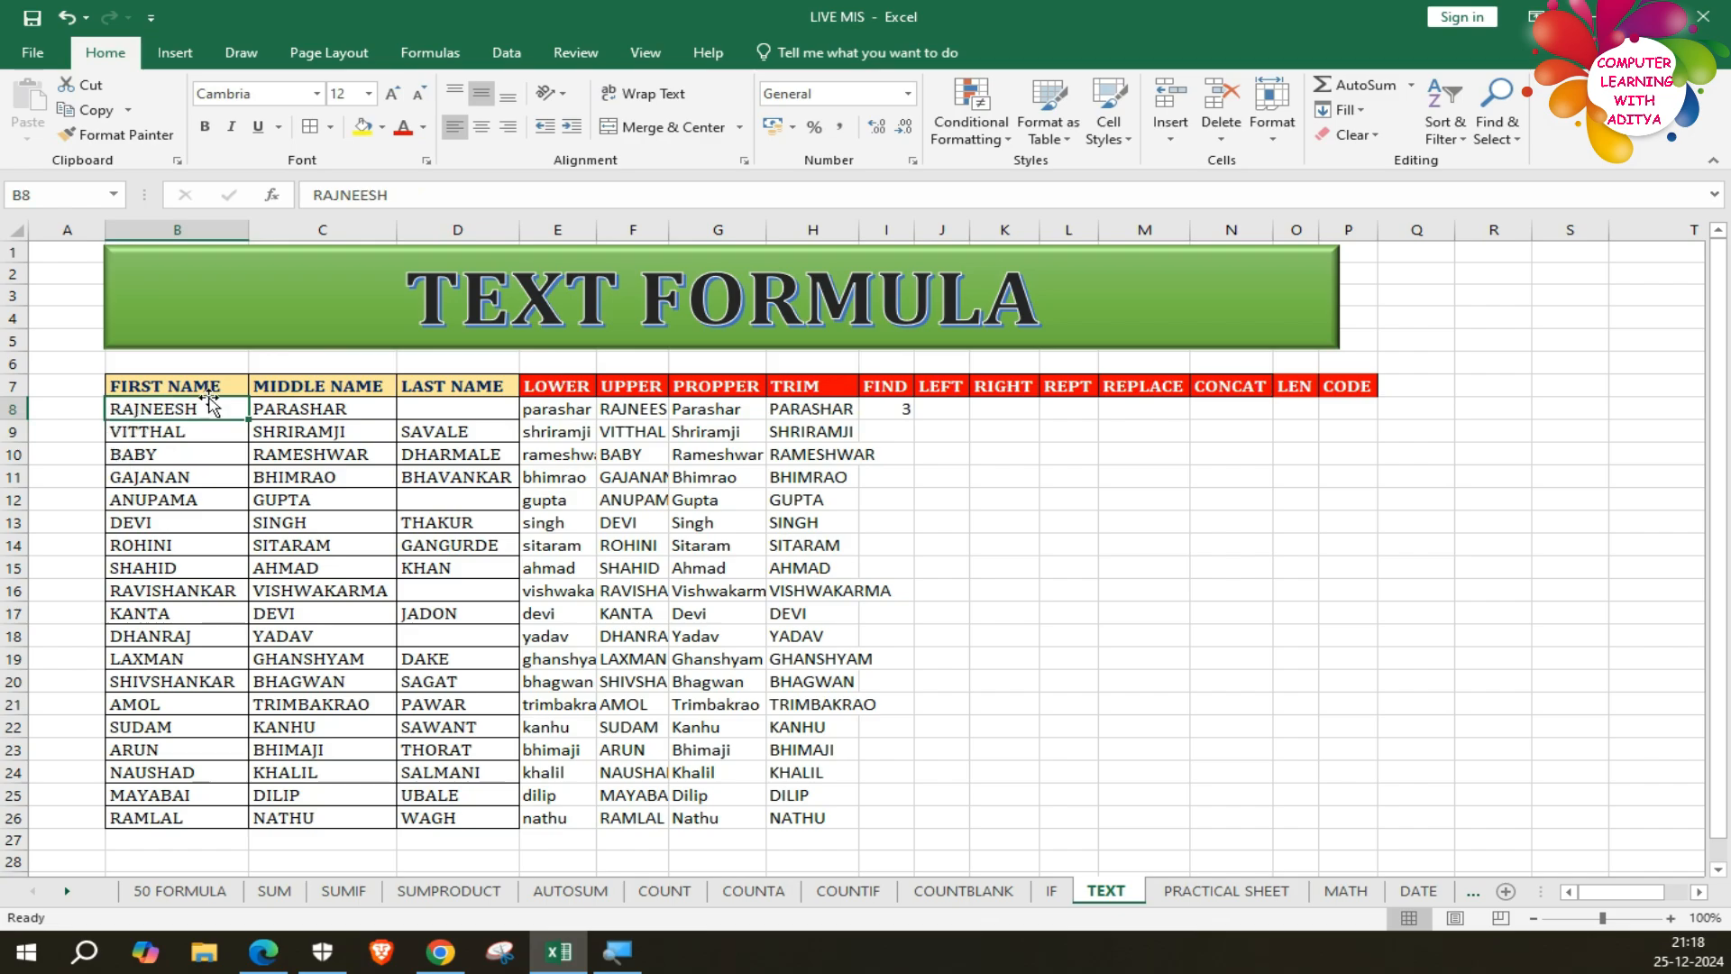
click(877, 413)
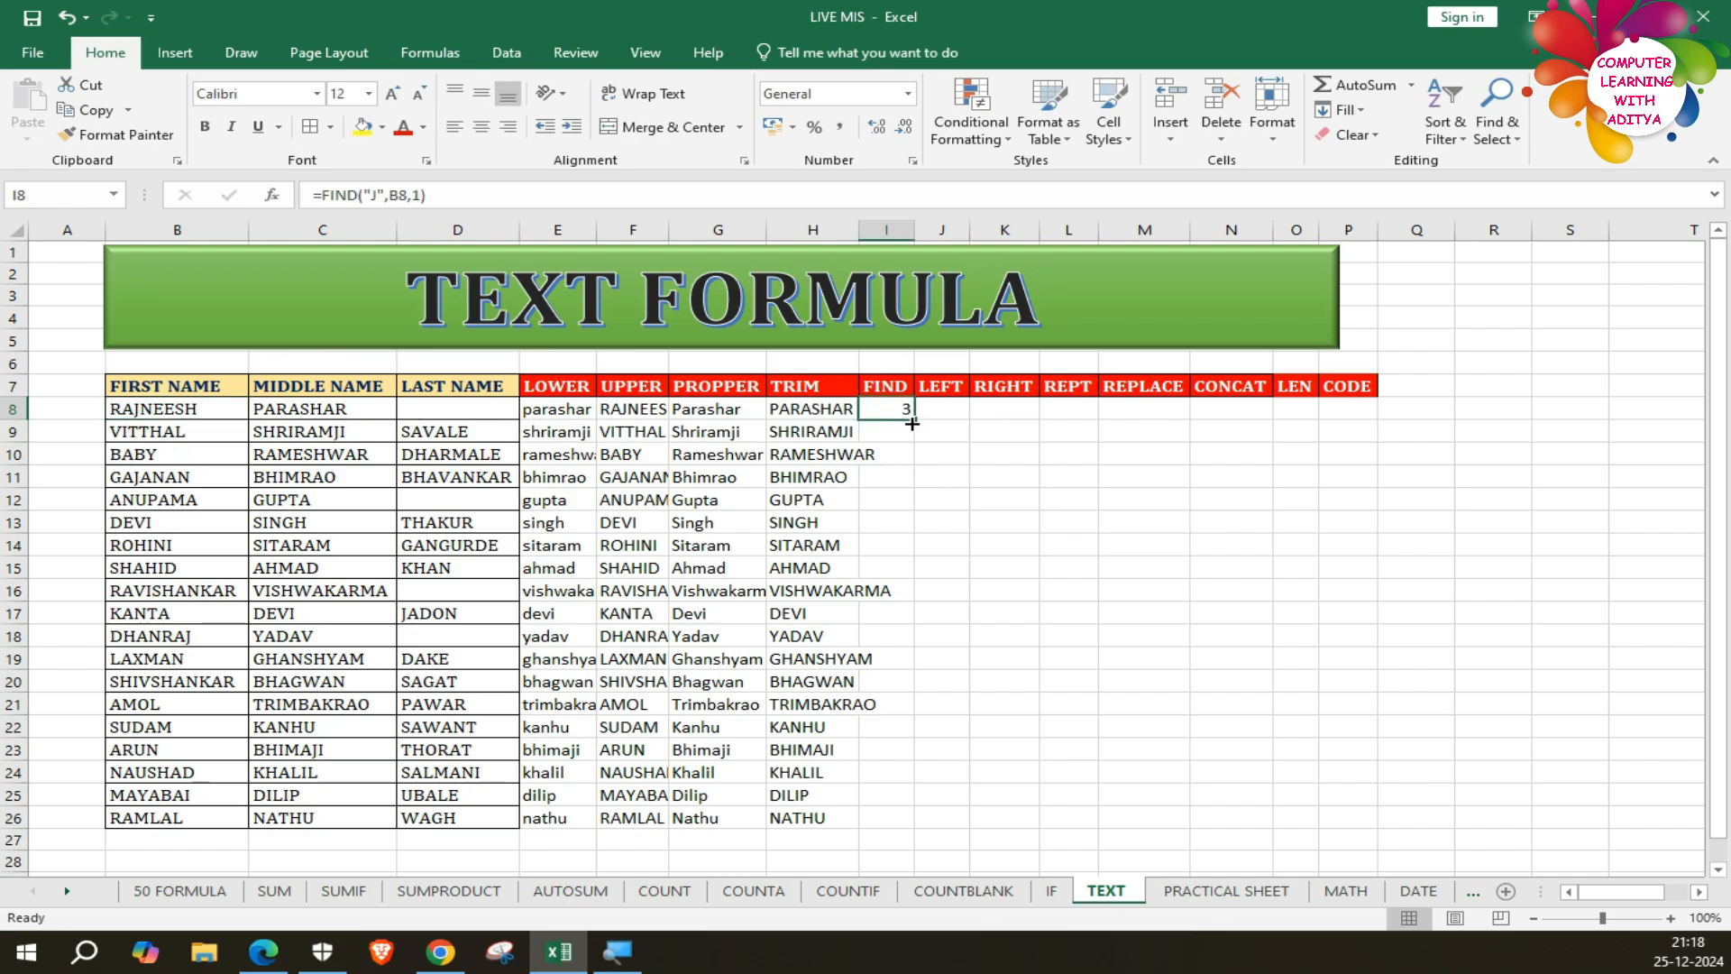
double_click(916, 423)
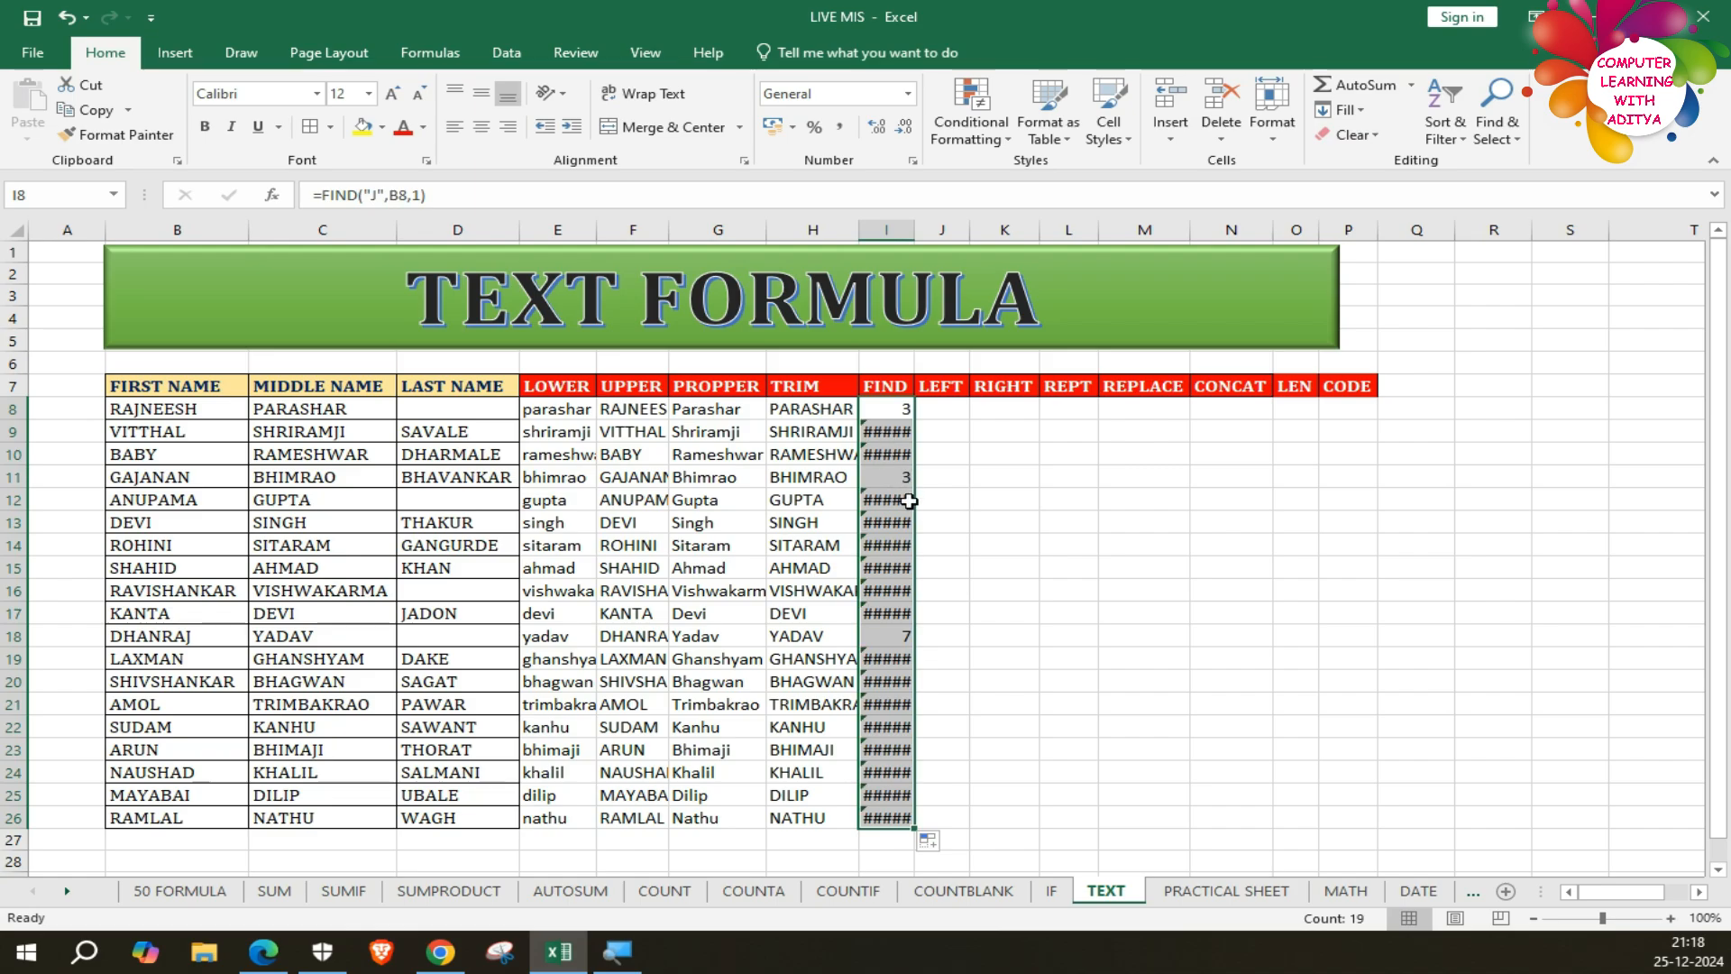
double_click(905, 230)
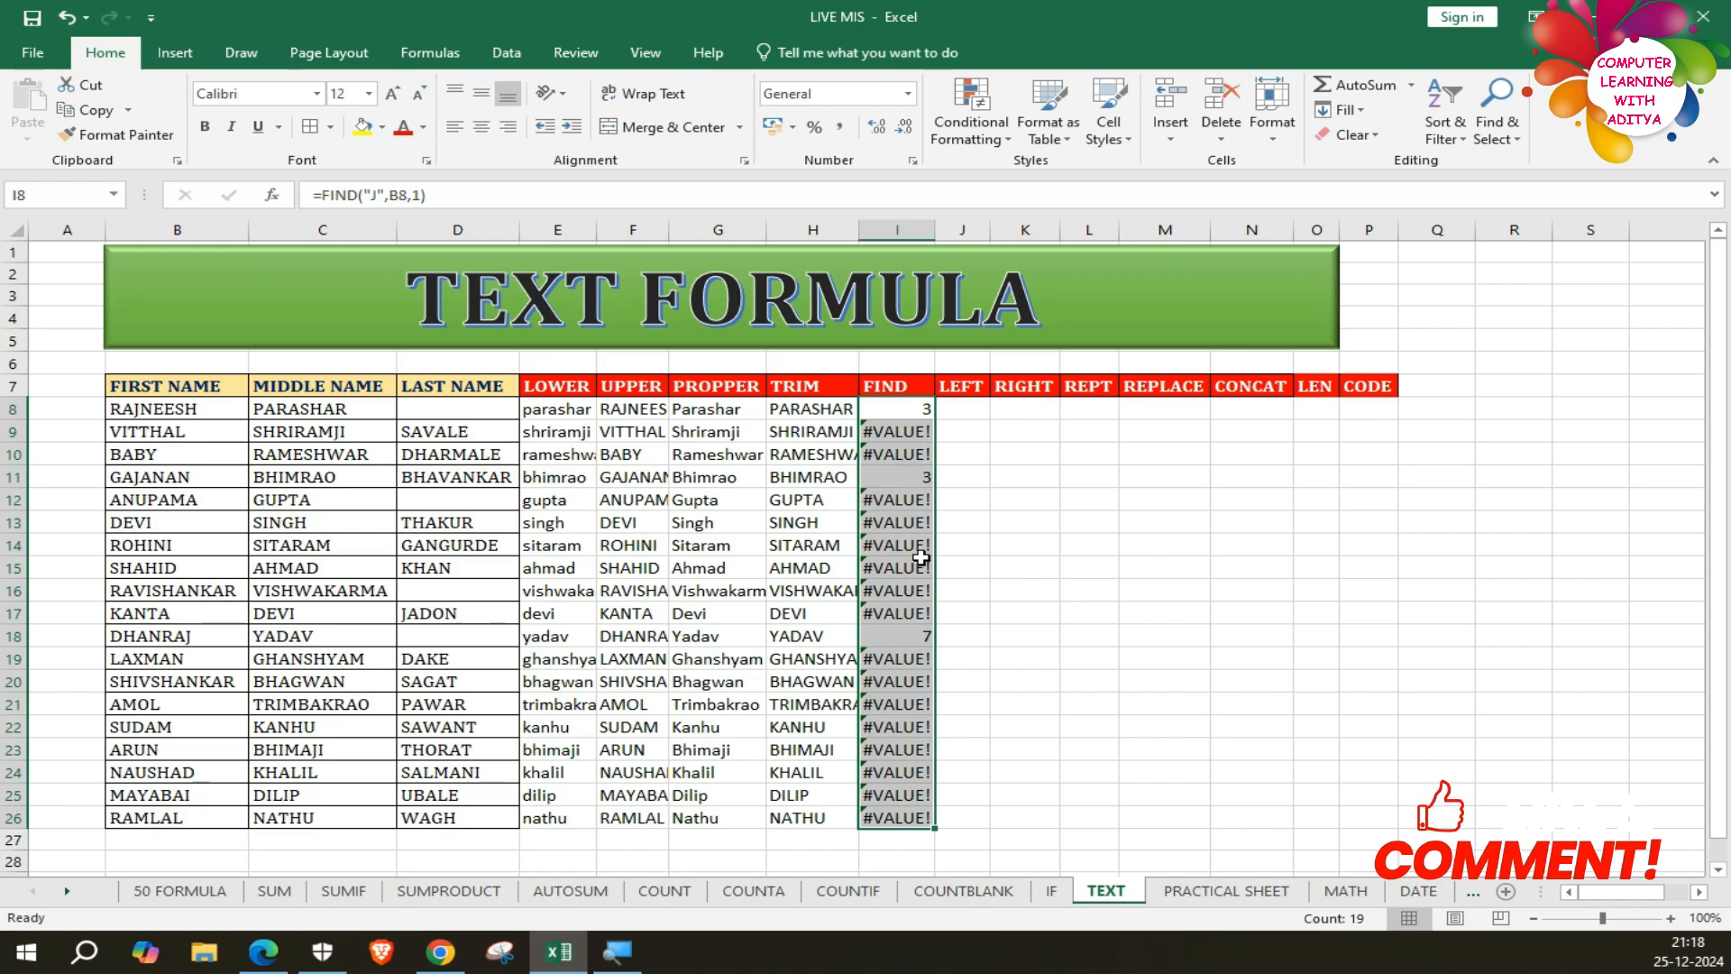
Auto-fit the width of the REPT column L.
key(Right)
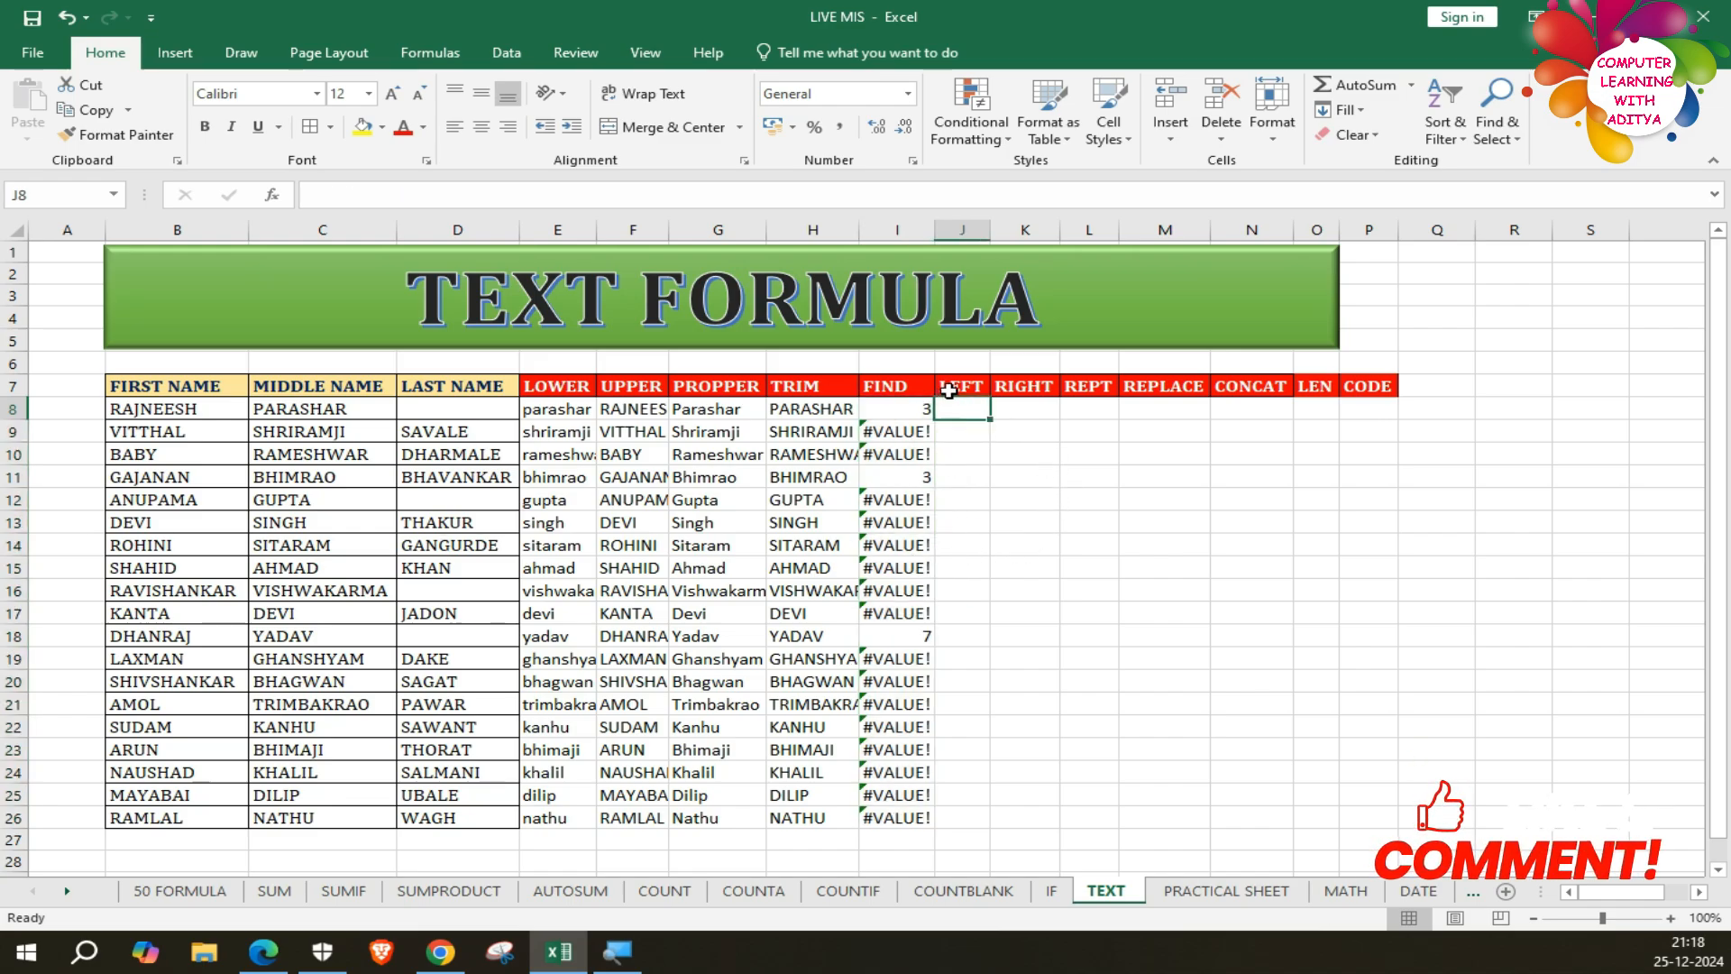
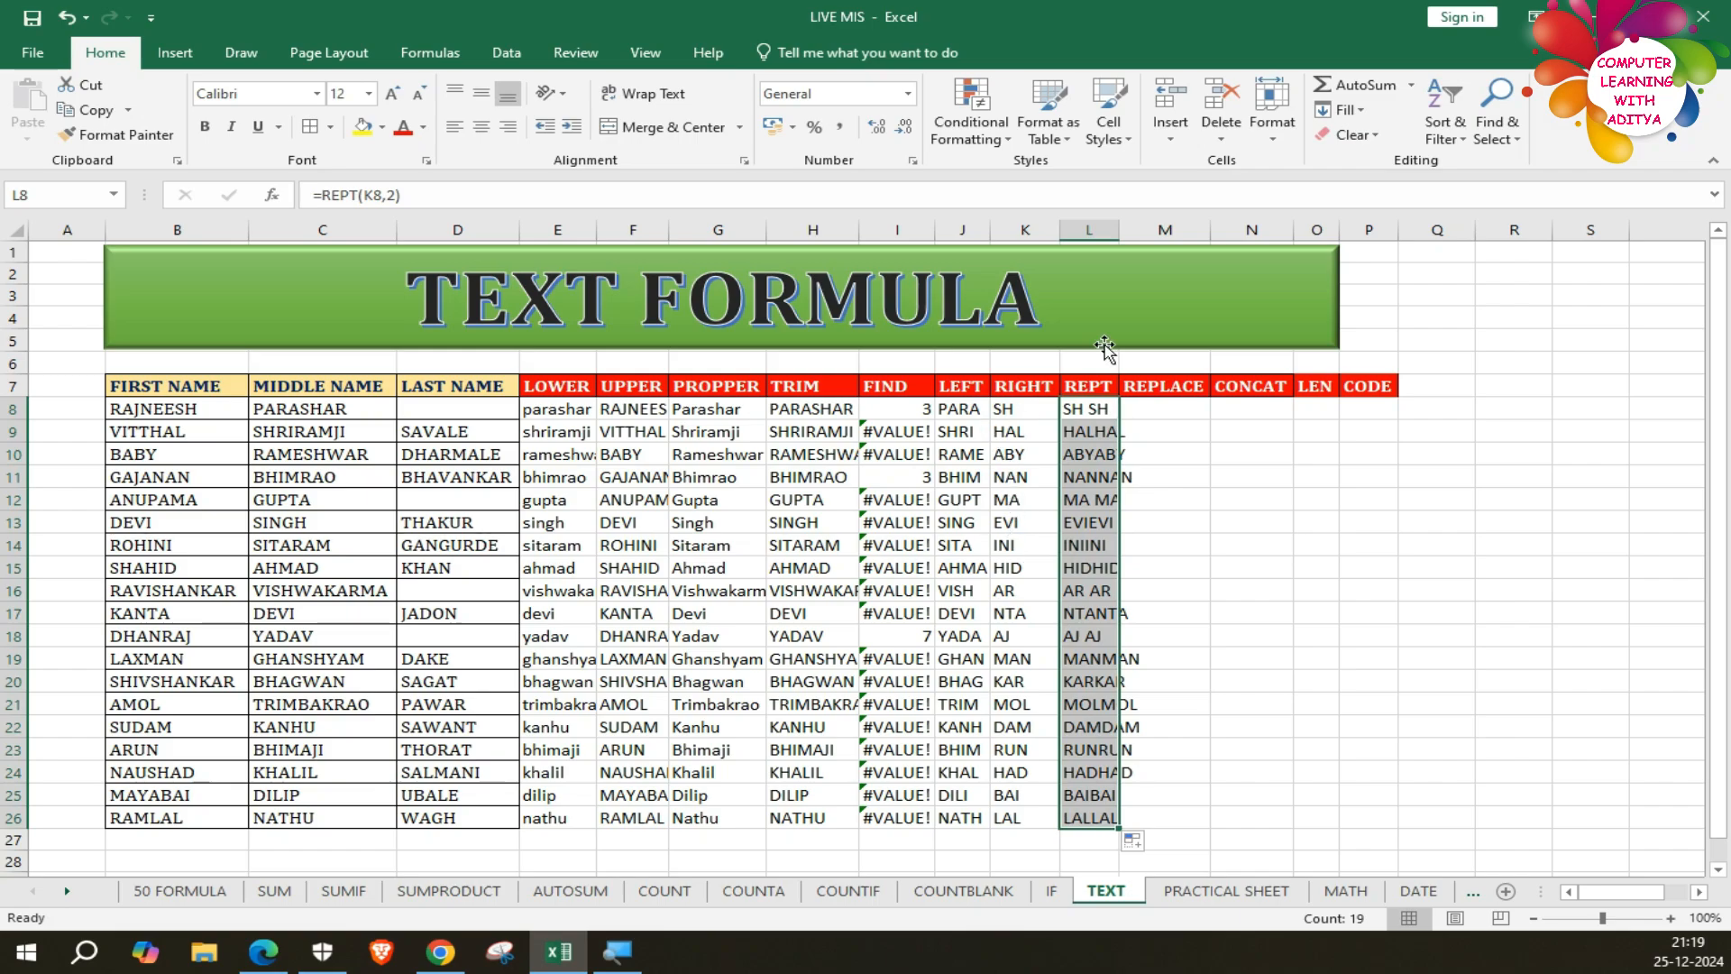
double_click(1119, 230)
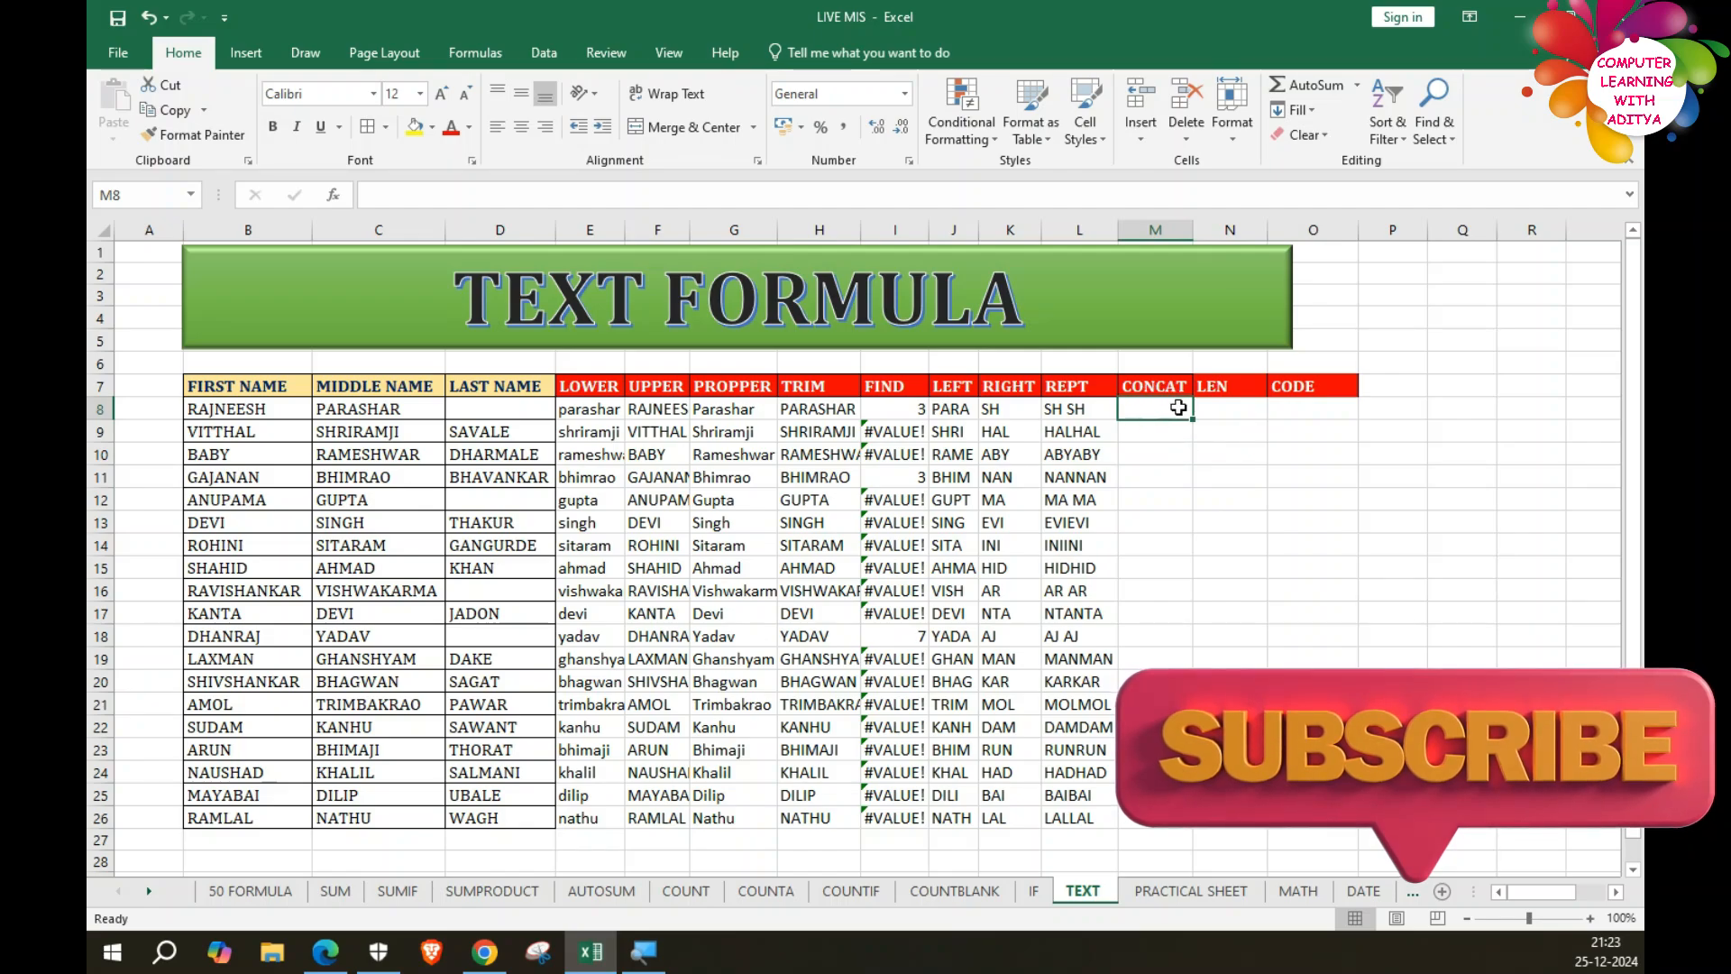
Enter =CONCAT(E8,F8) in cell M8 to join the LOWER and UPPER texts.
text(=)
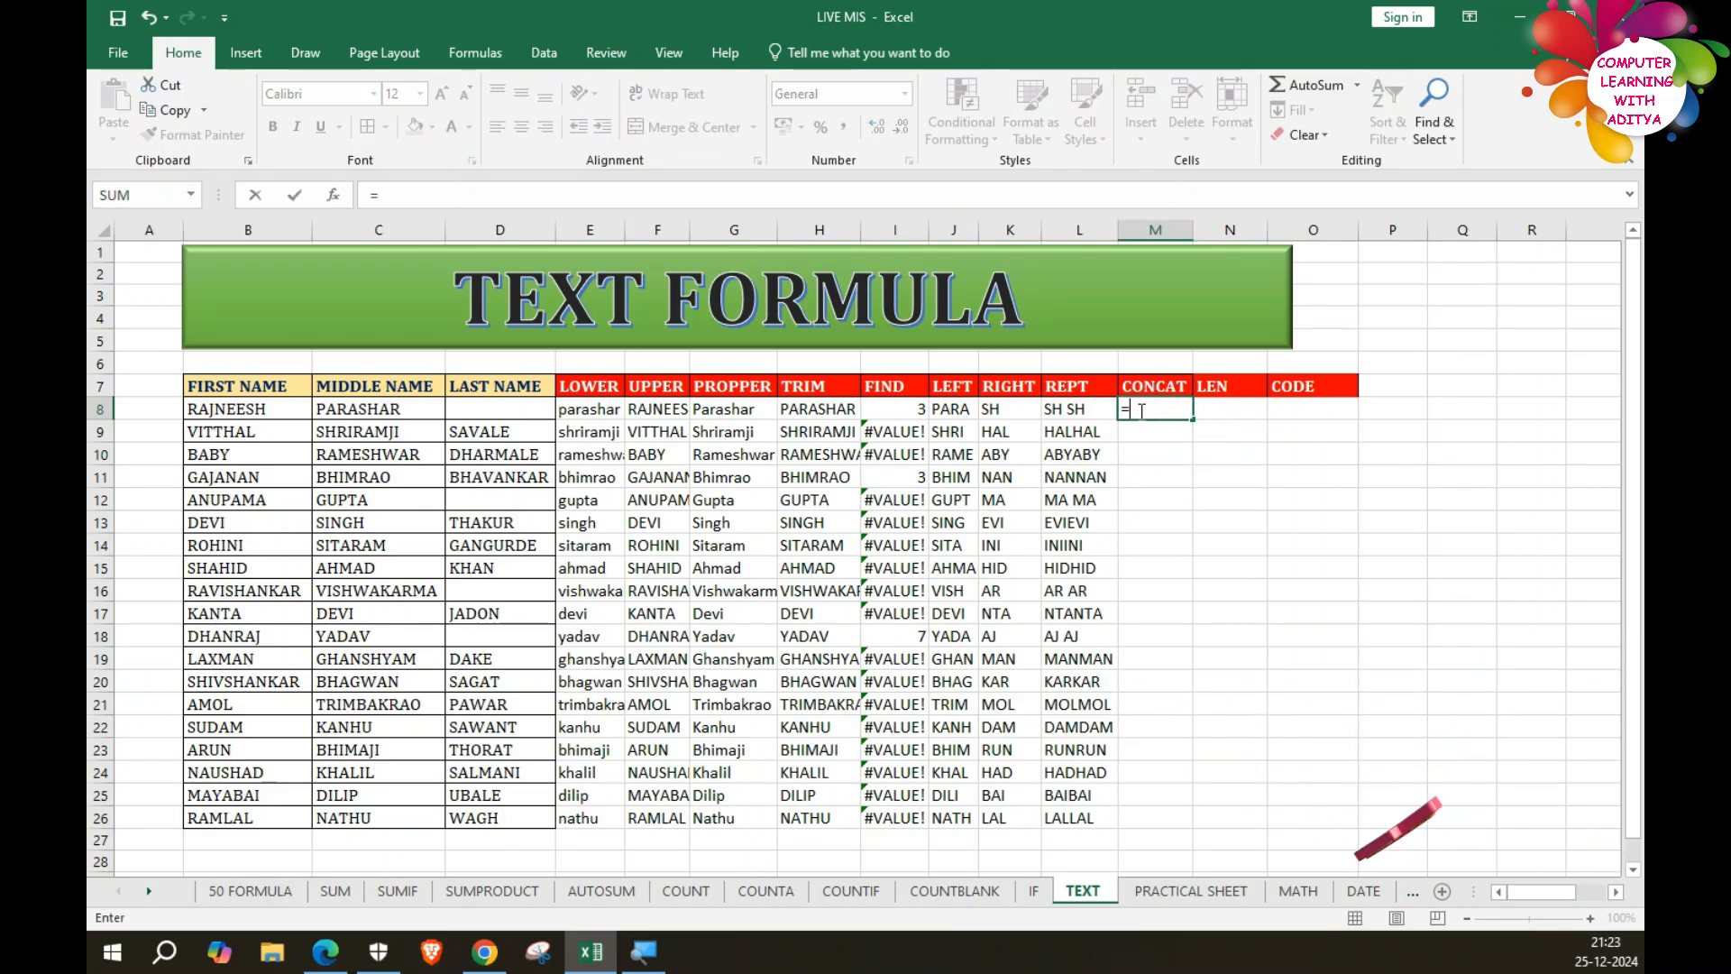
text(CONC)
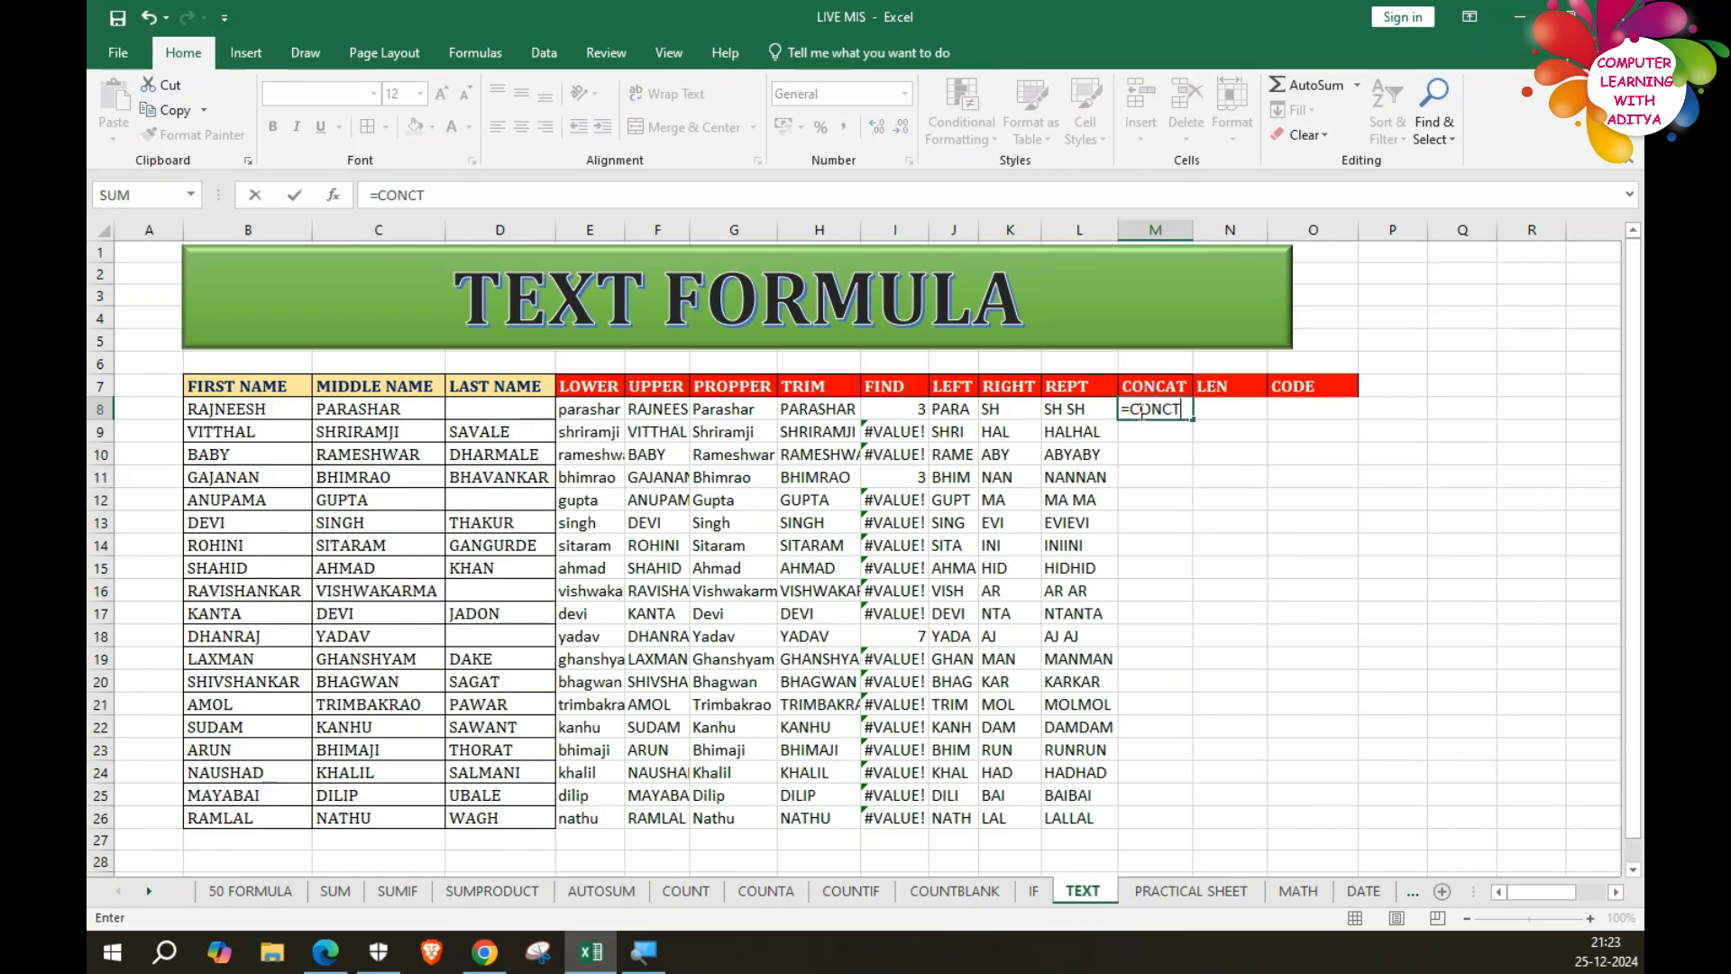
key(Tab)
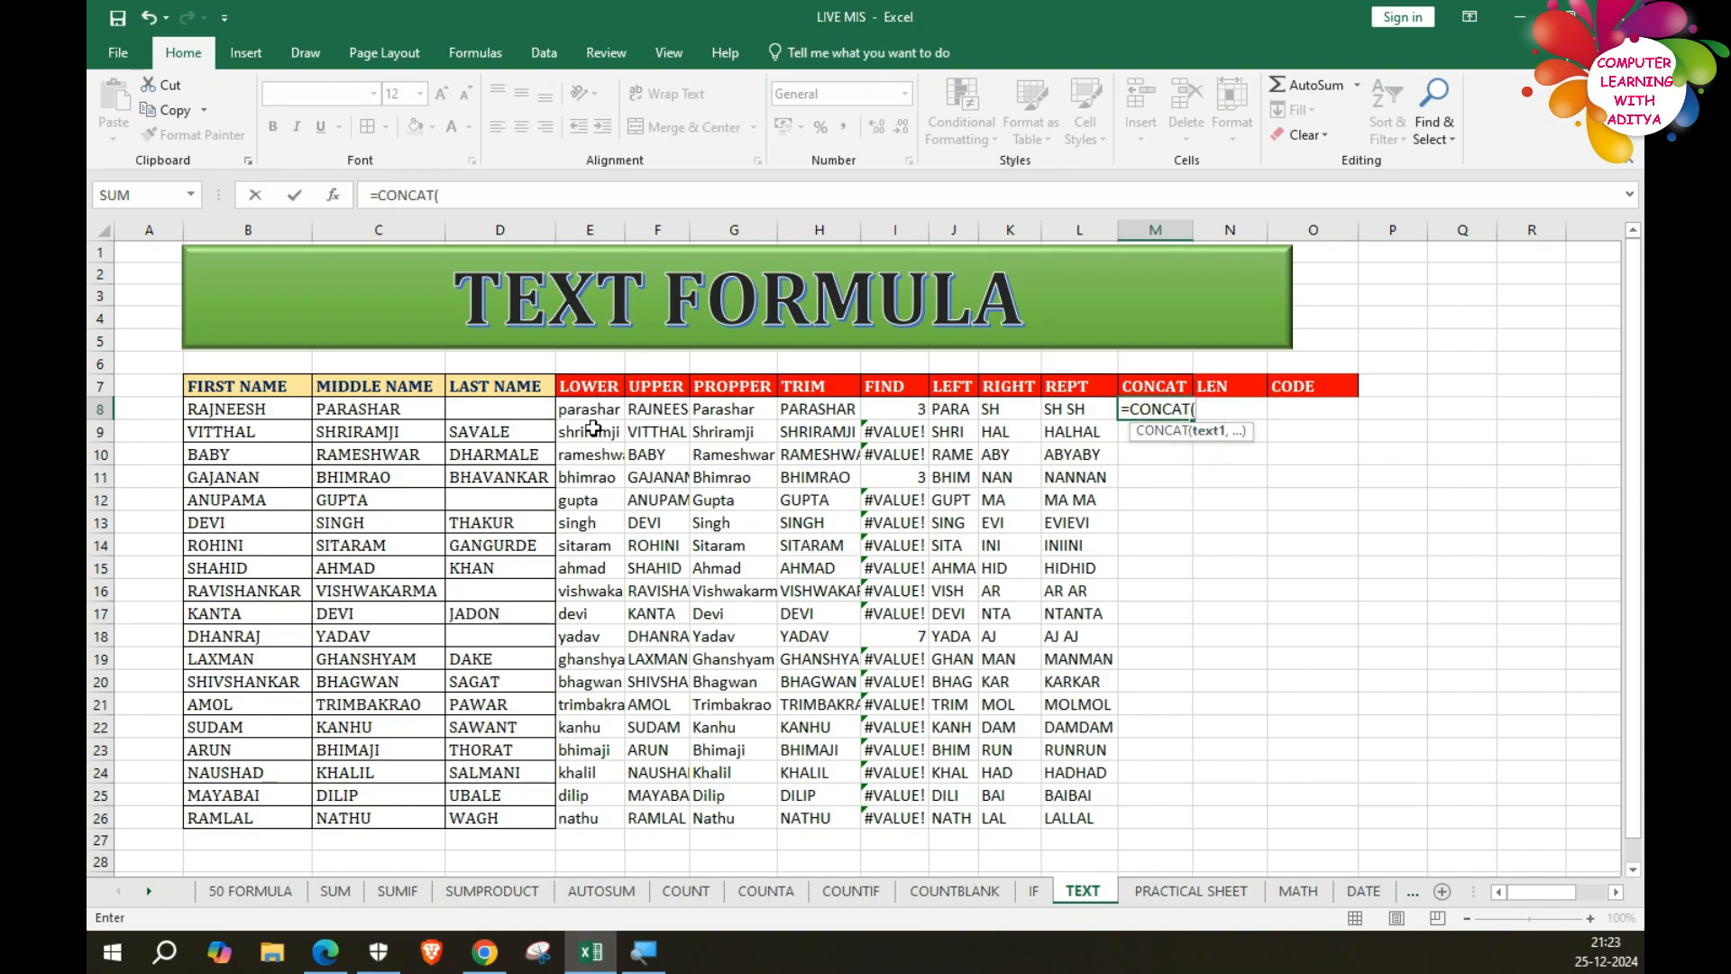
click(574, 409)
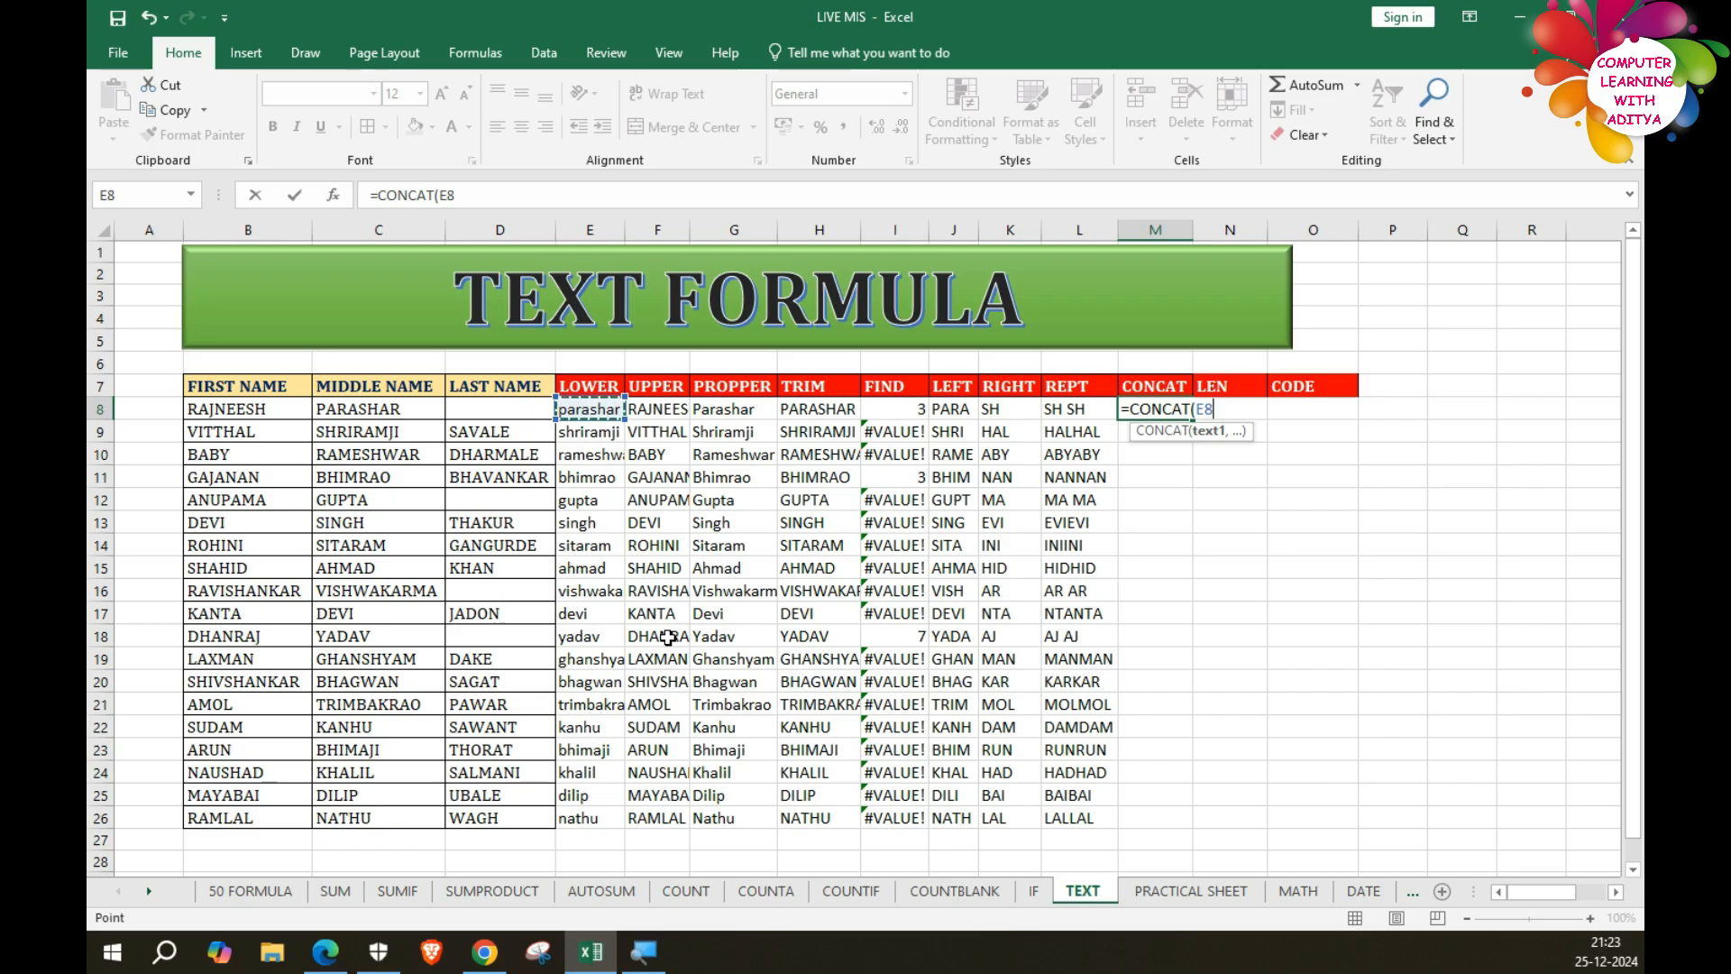
text(,)
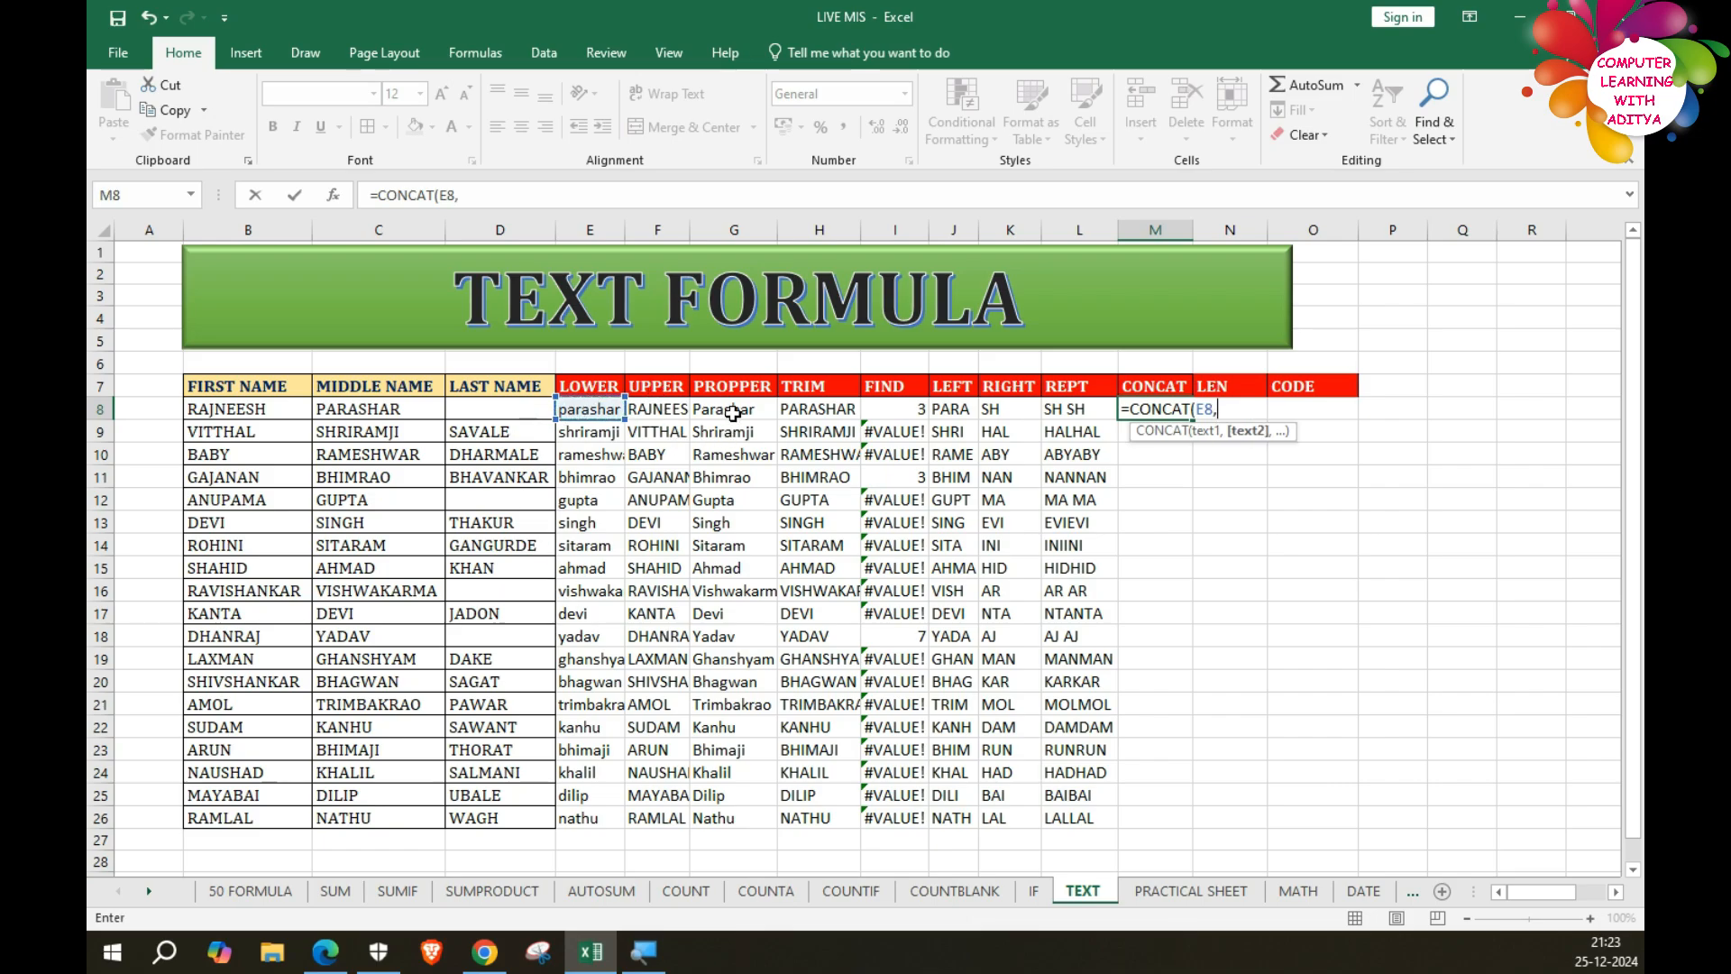
click(666, 409)
text())
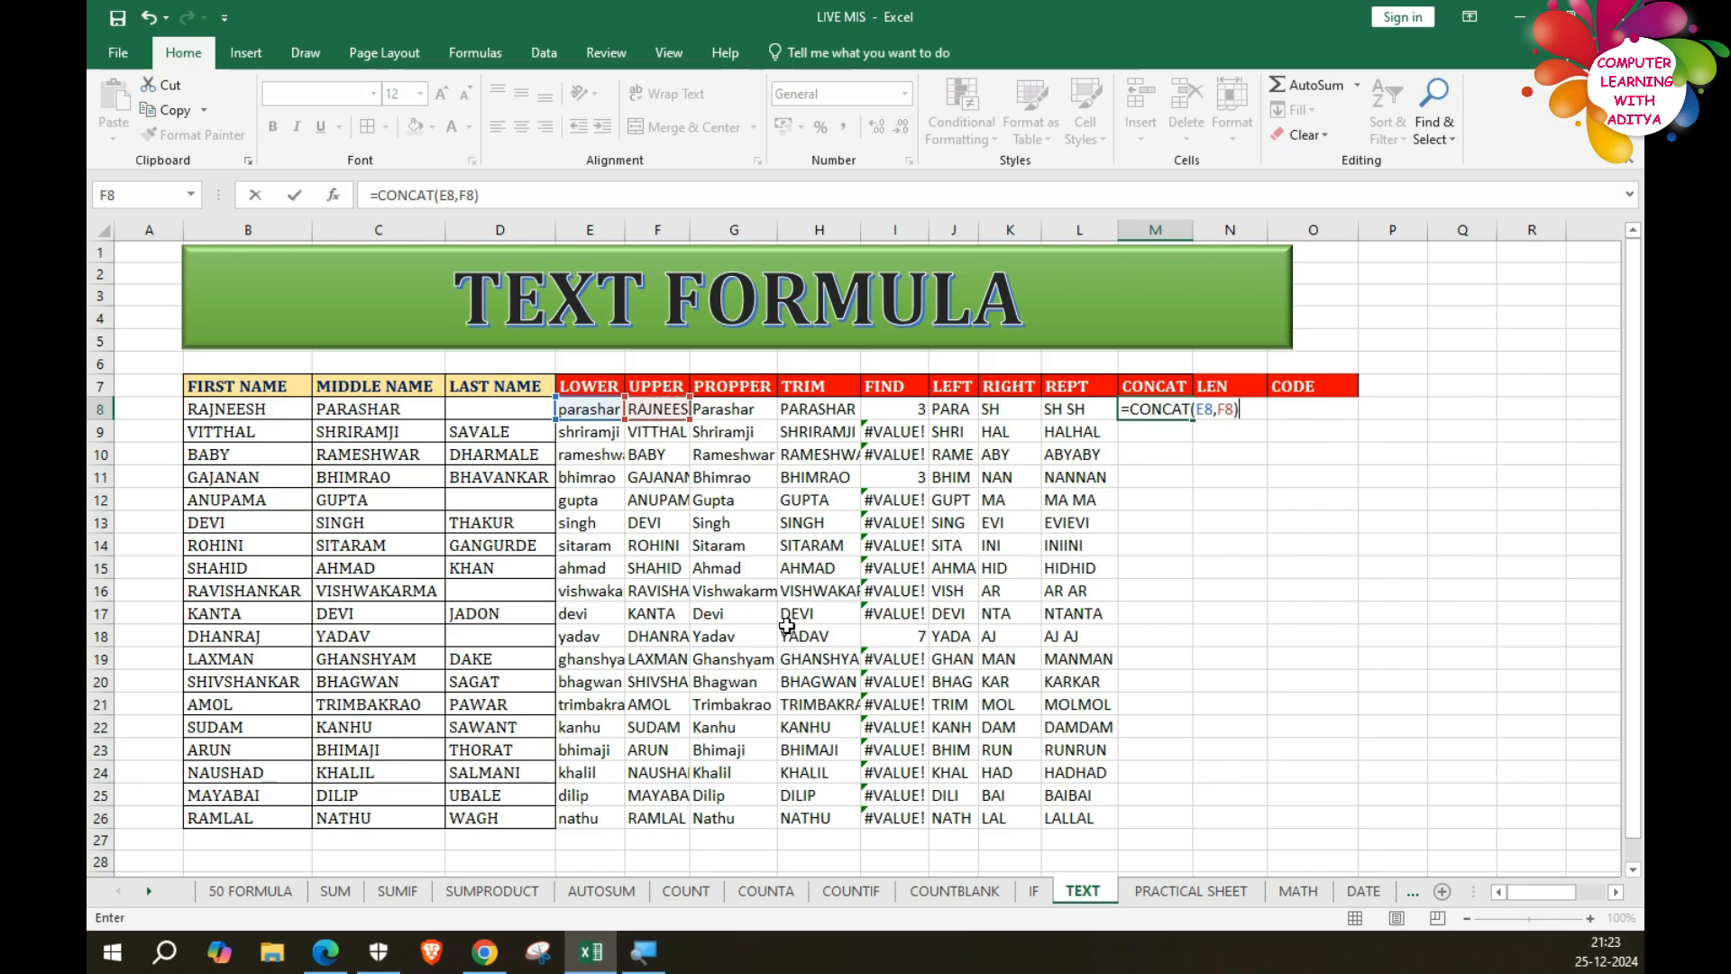
key(Return)
Auto-fit column M to the joined name in M8 and fill the CONCAT formula down to row 26.
click(1184, 404)
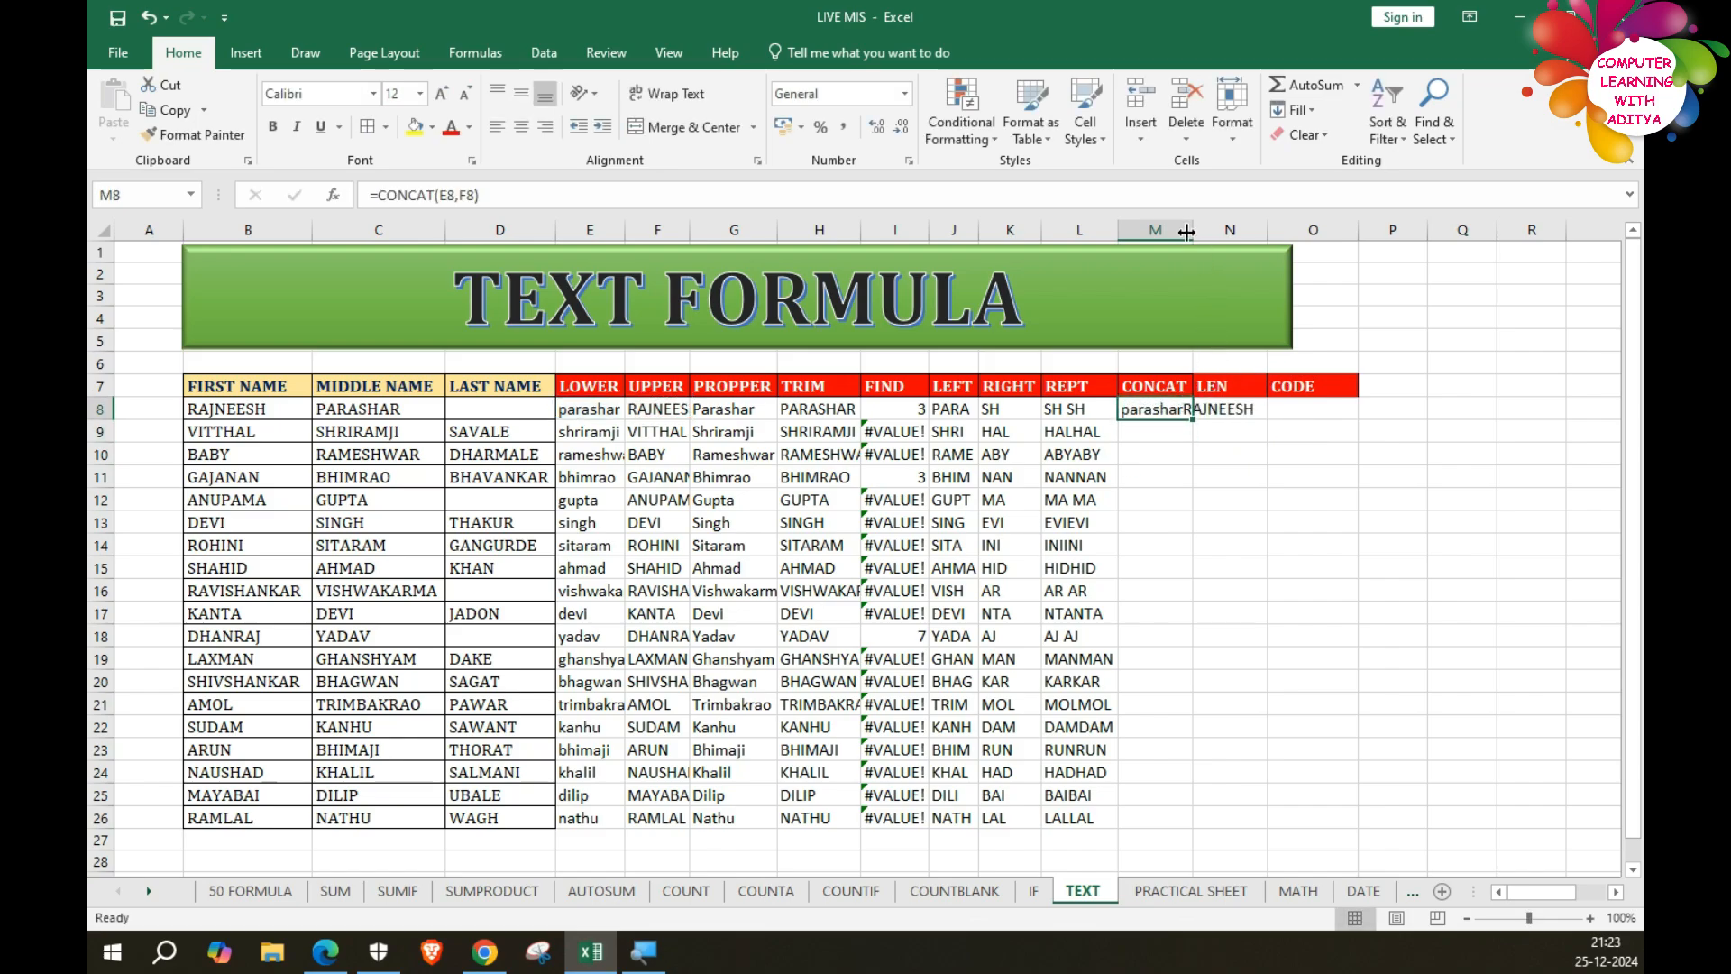
double_click(1190, 222)
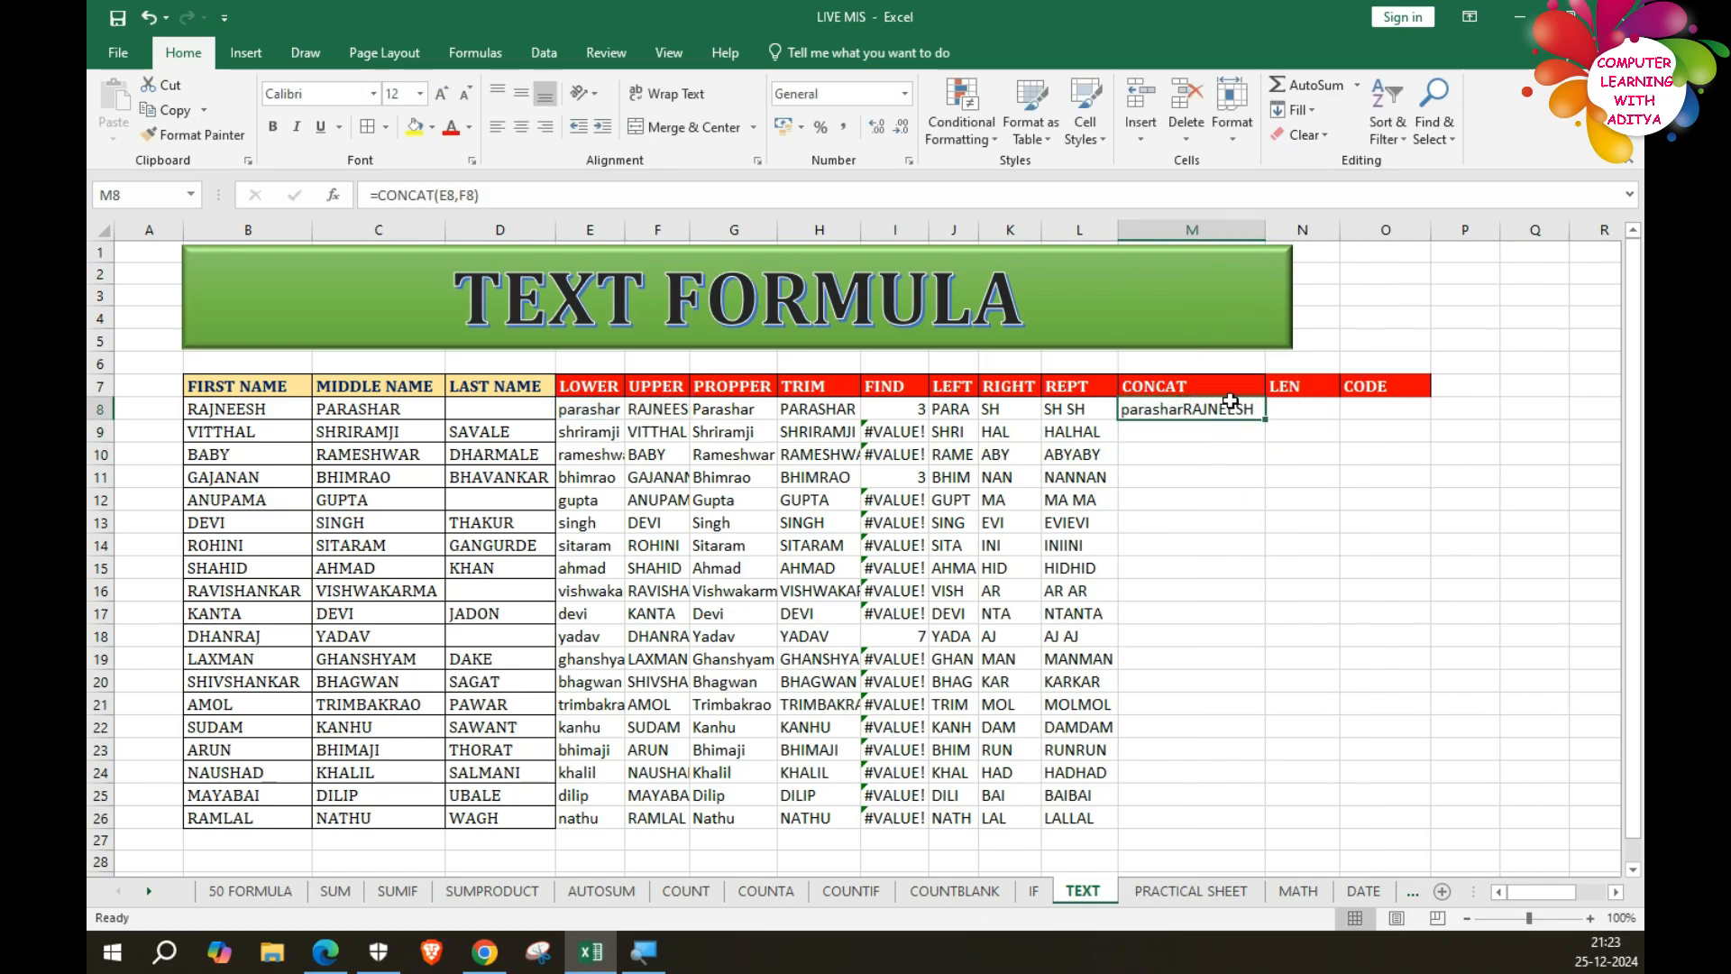
double_click(1265, 421)
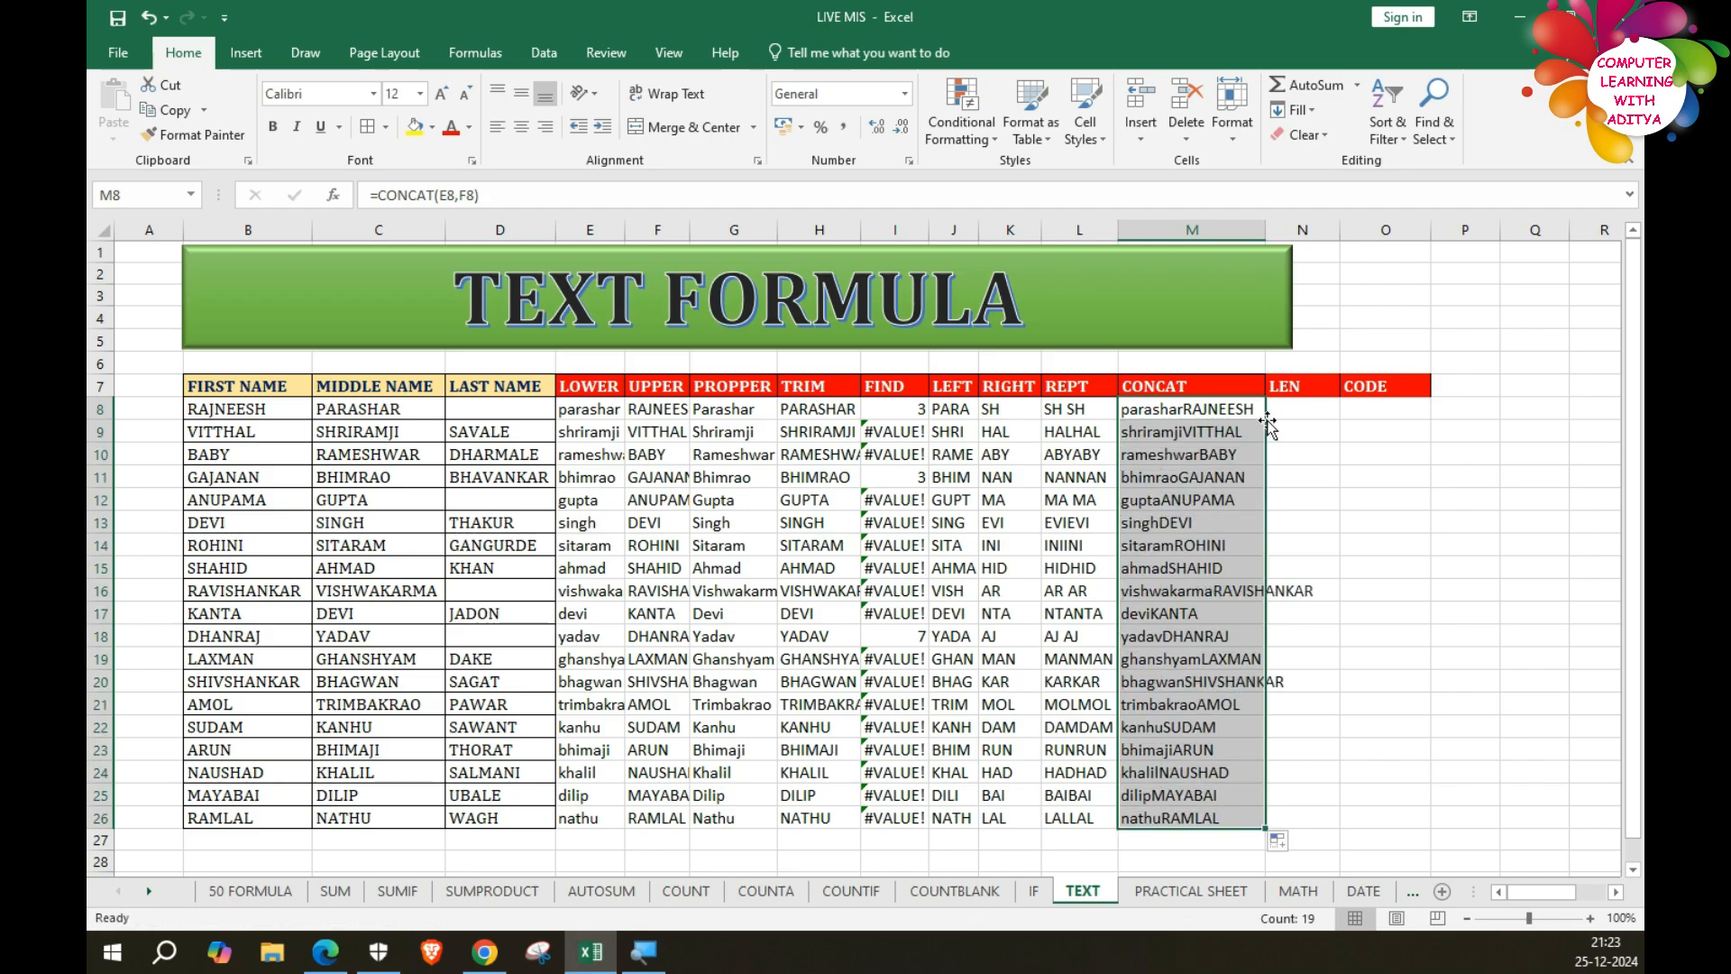
Enter =LEN(J8) in cell N8 and fill it down the LEN column to row 26.
drag(1312, 408, 1303, 451)
click(1312, 408)
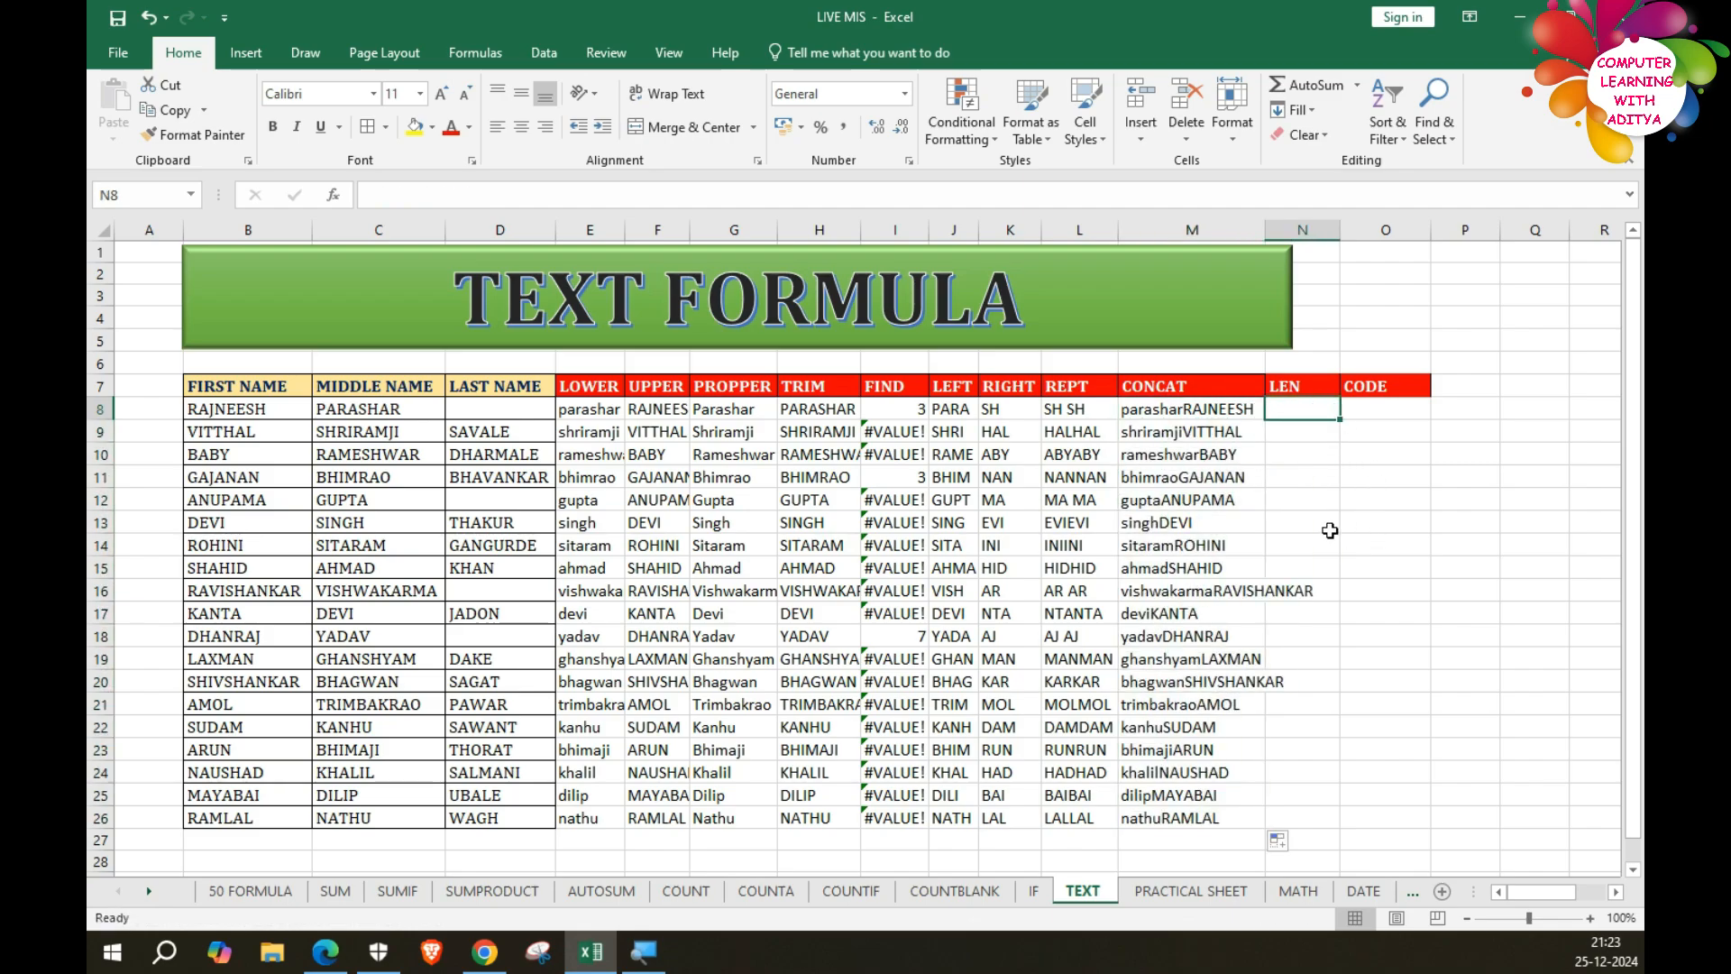
text(=LEN()
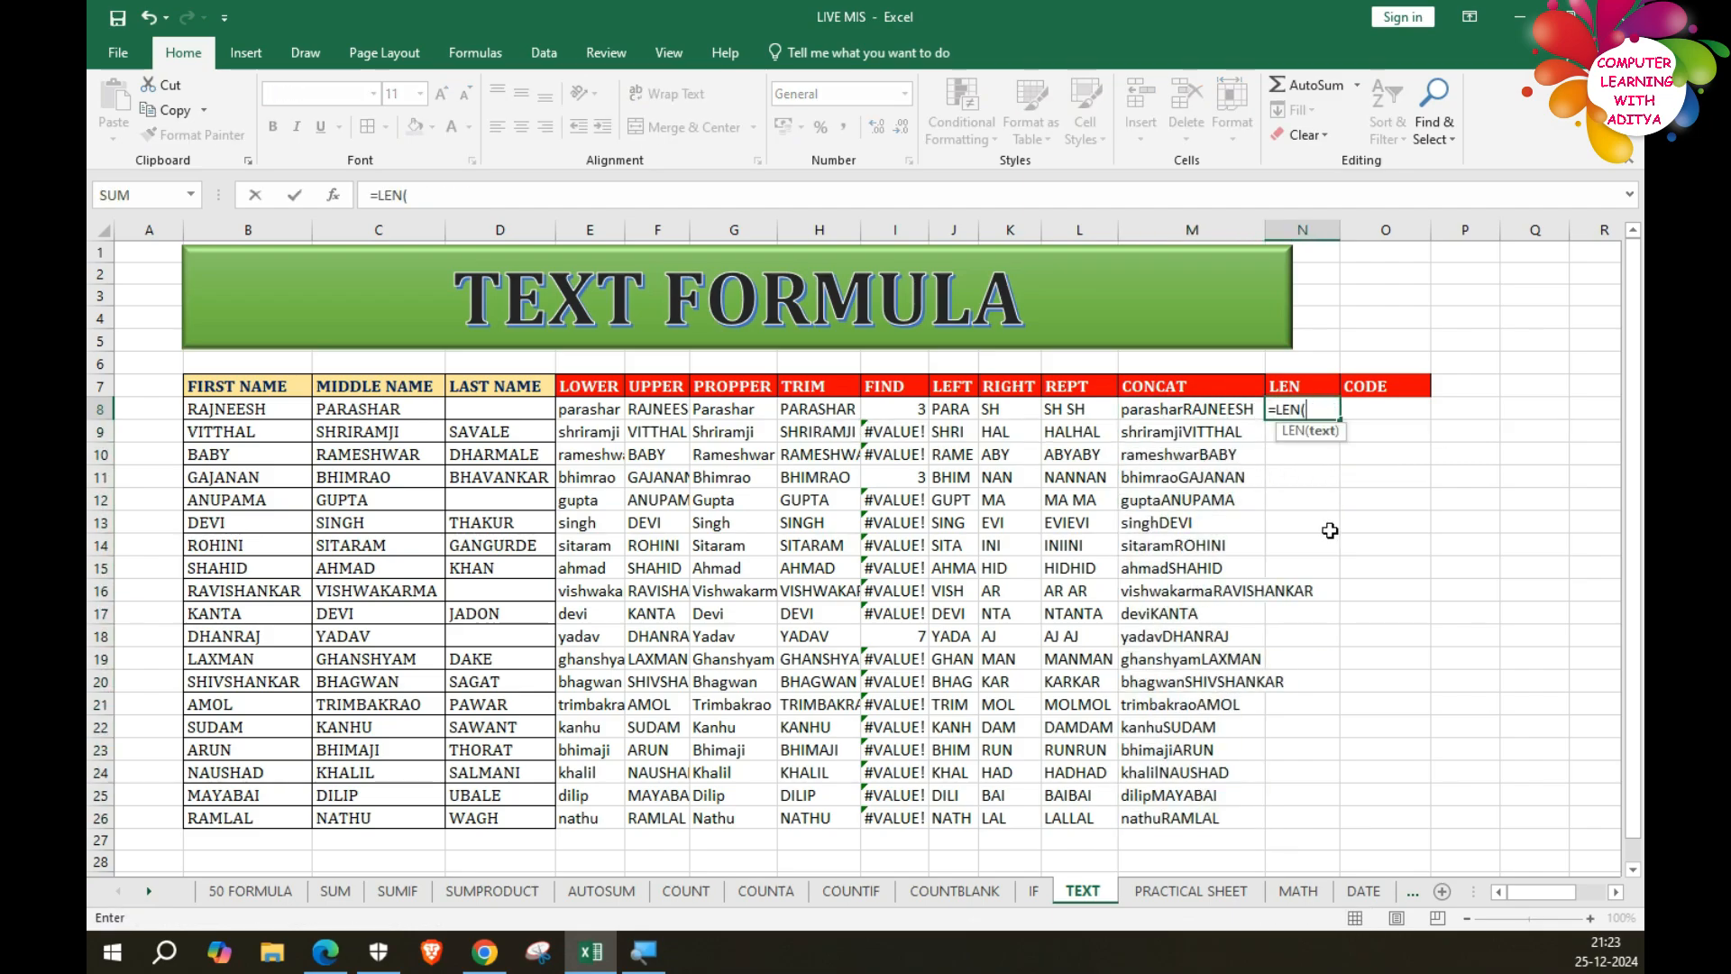
click(951, 408)
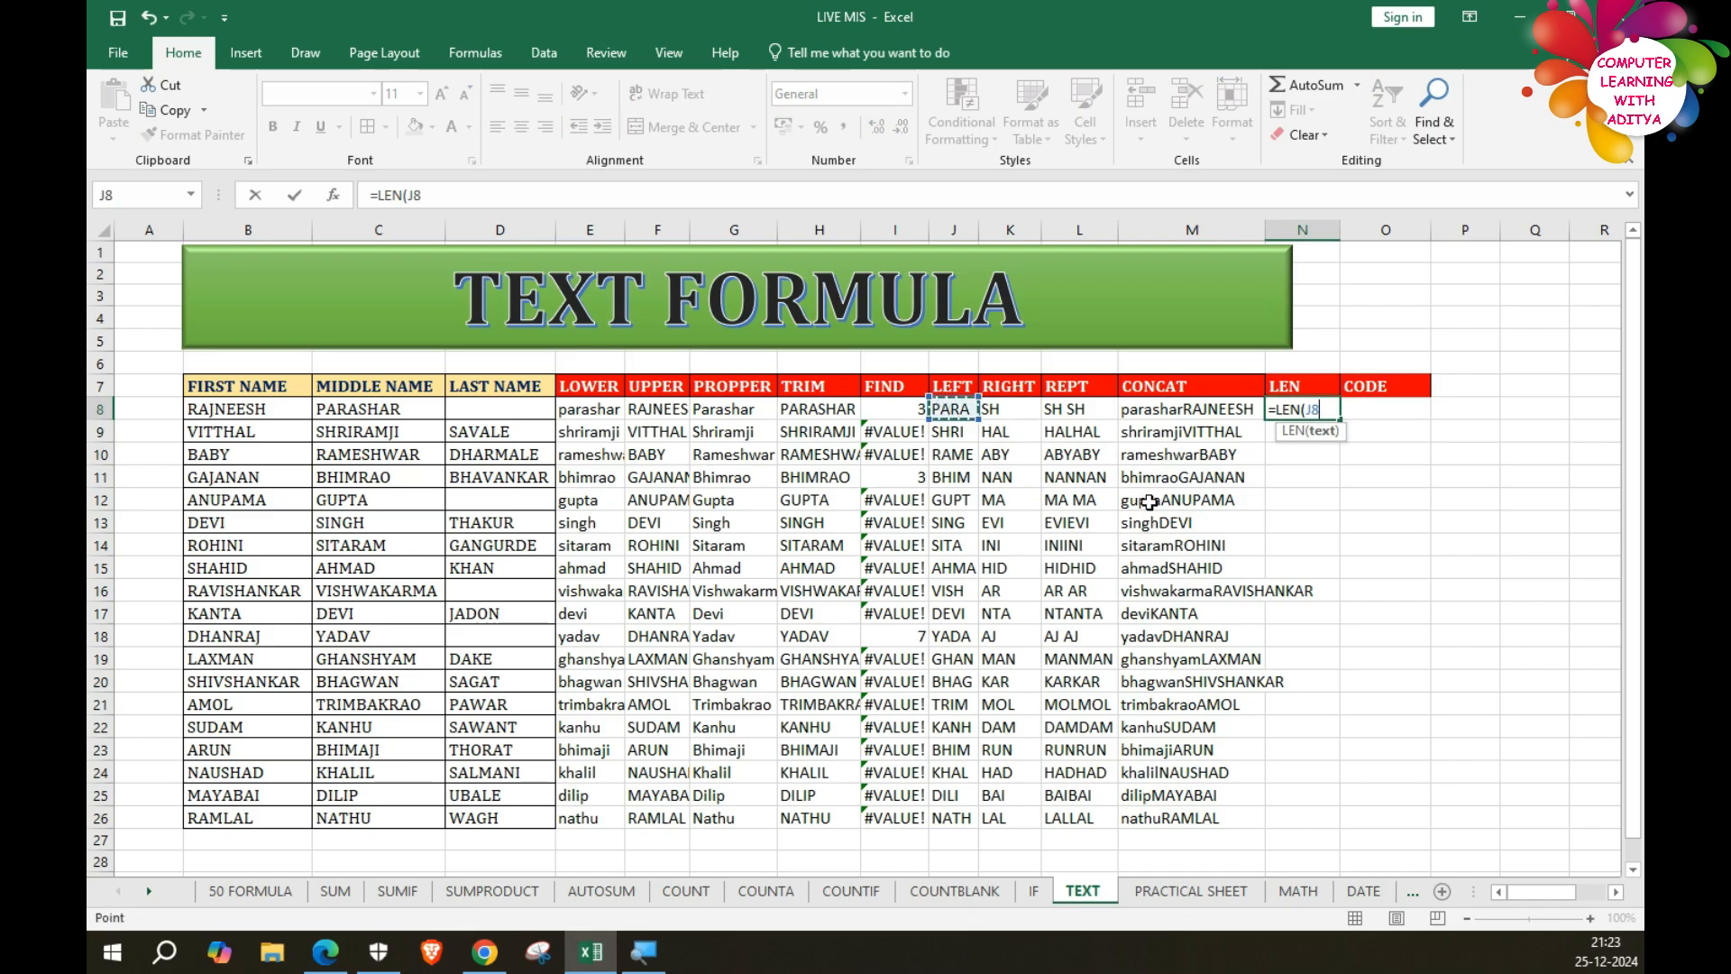
key(Return)
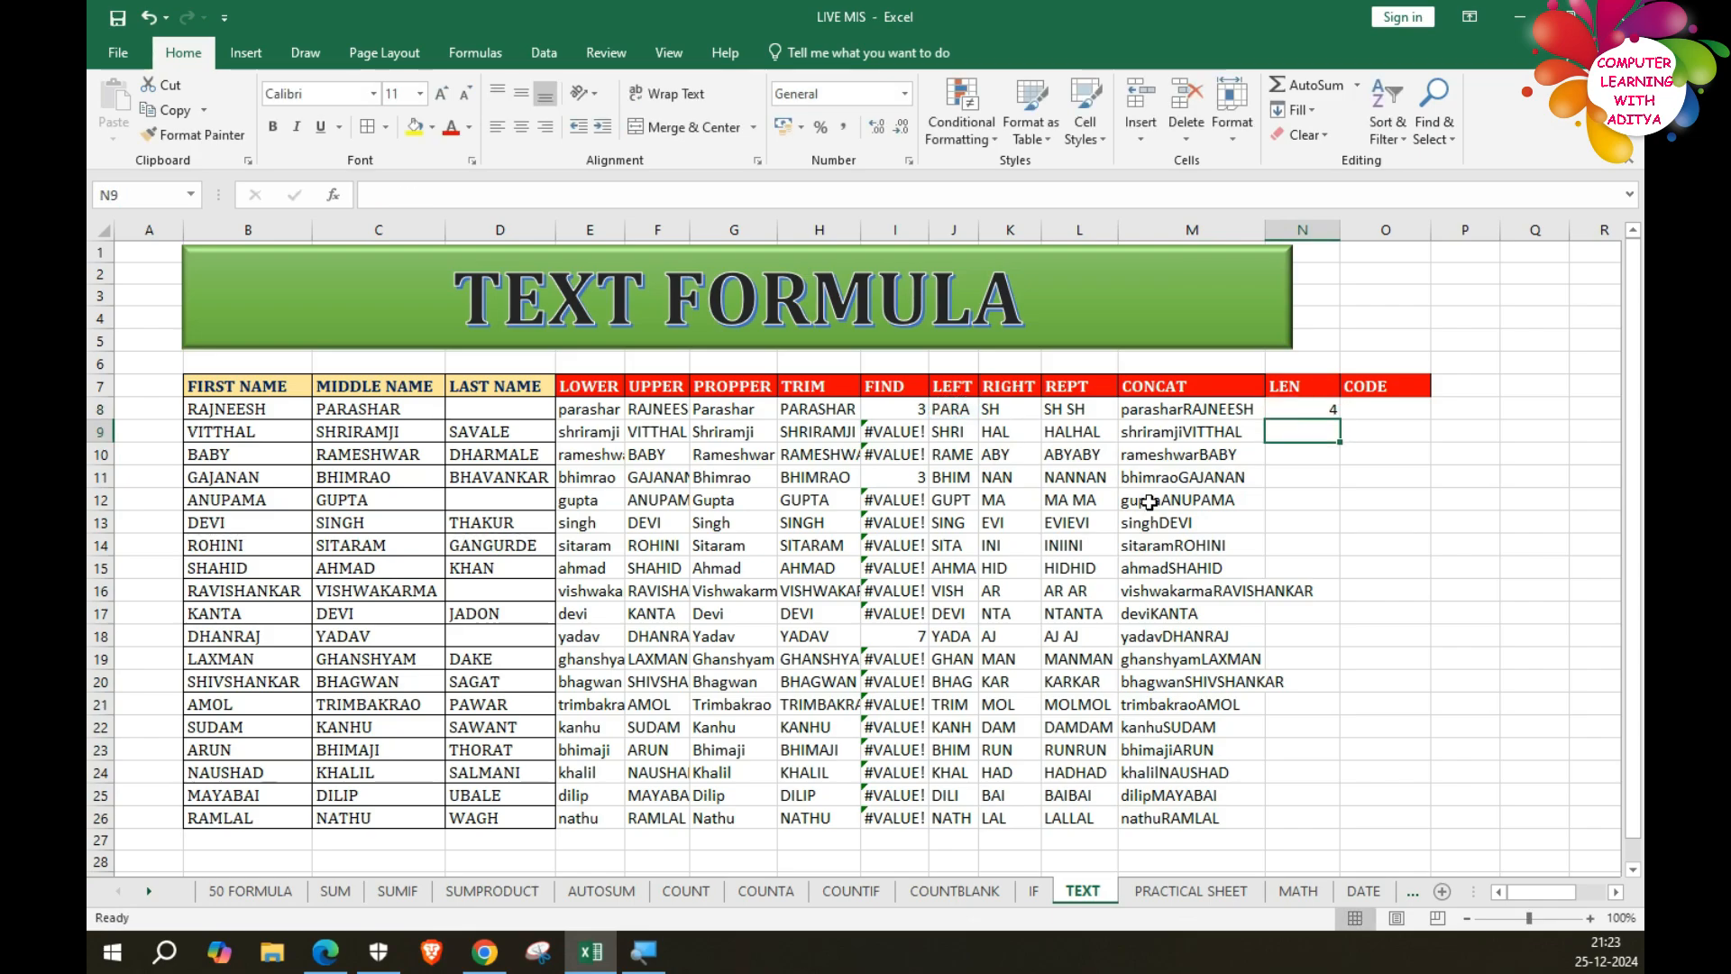
click(1308, 404)
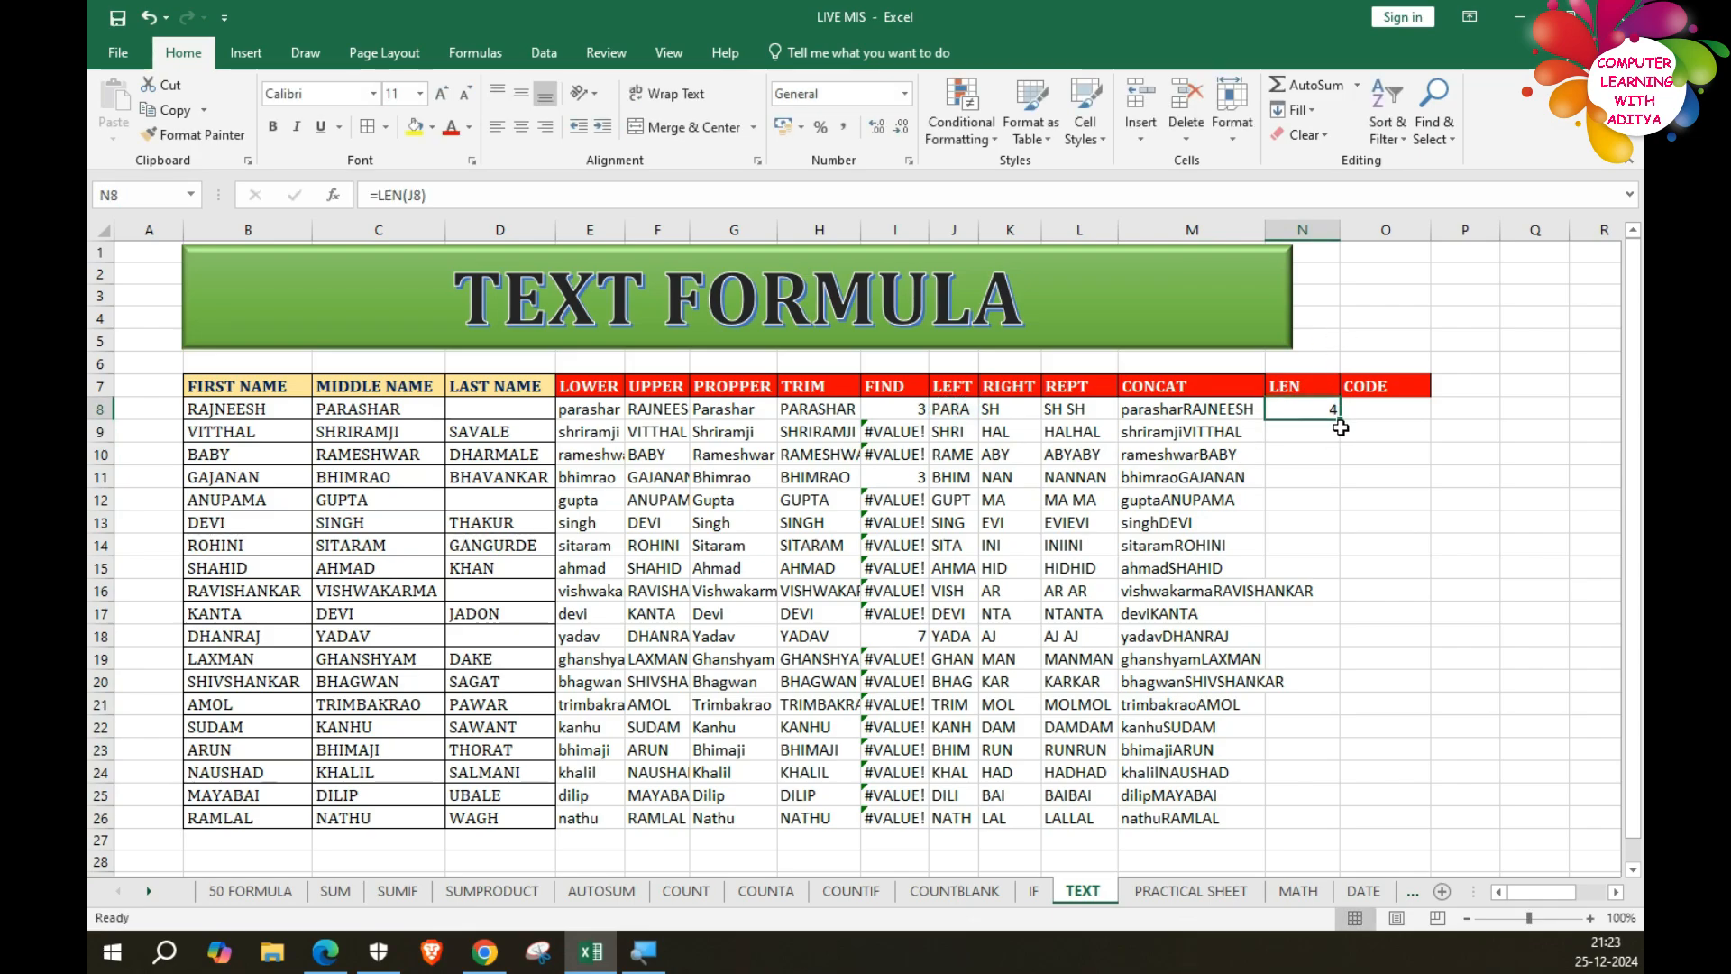
double_click(1340, 418)
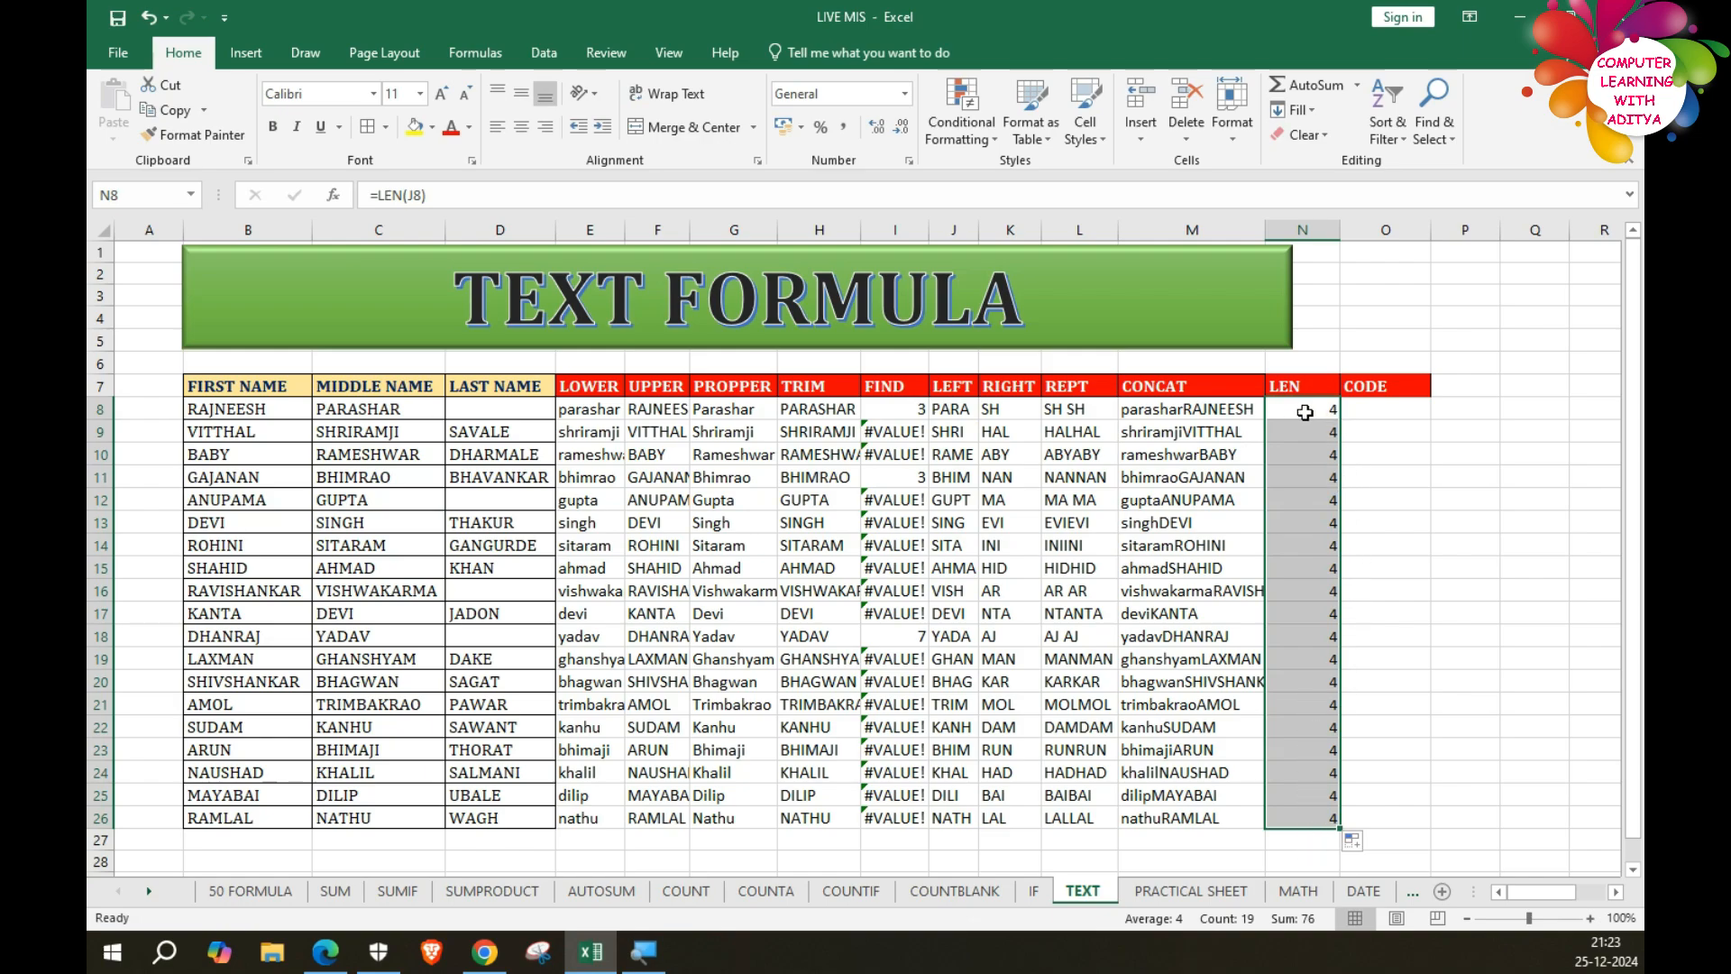
Delete the empty CODE column O from the table.
click(1383, 435)
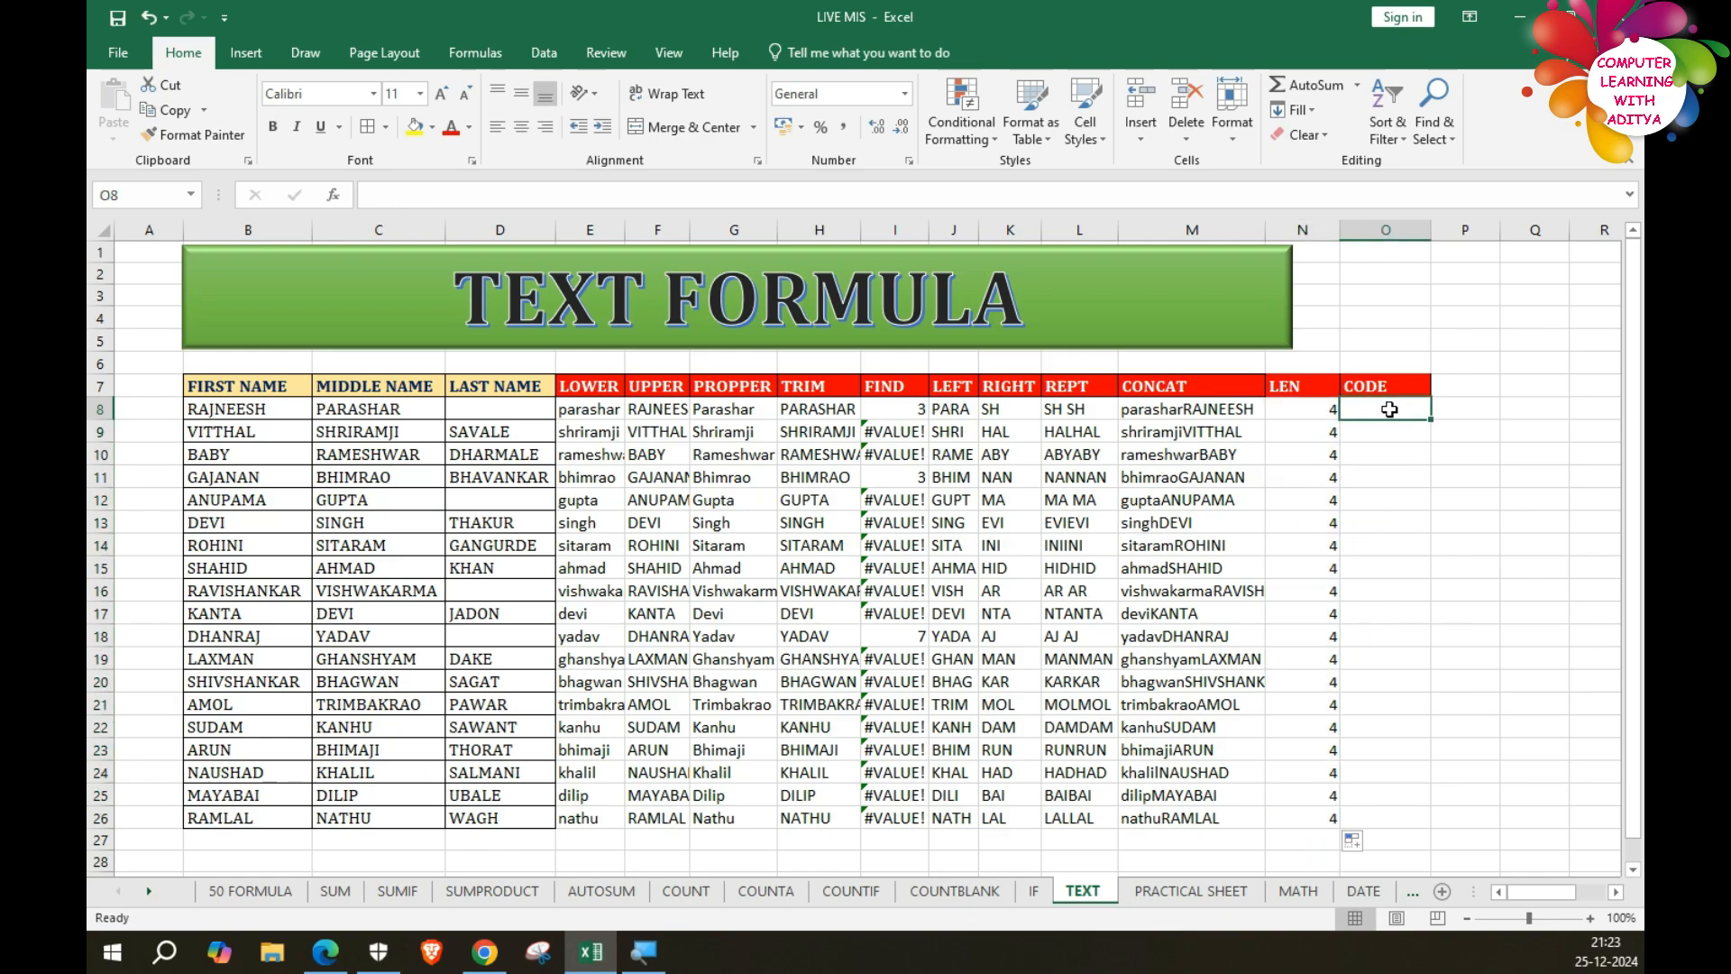
click(1386, 230)
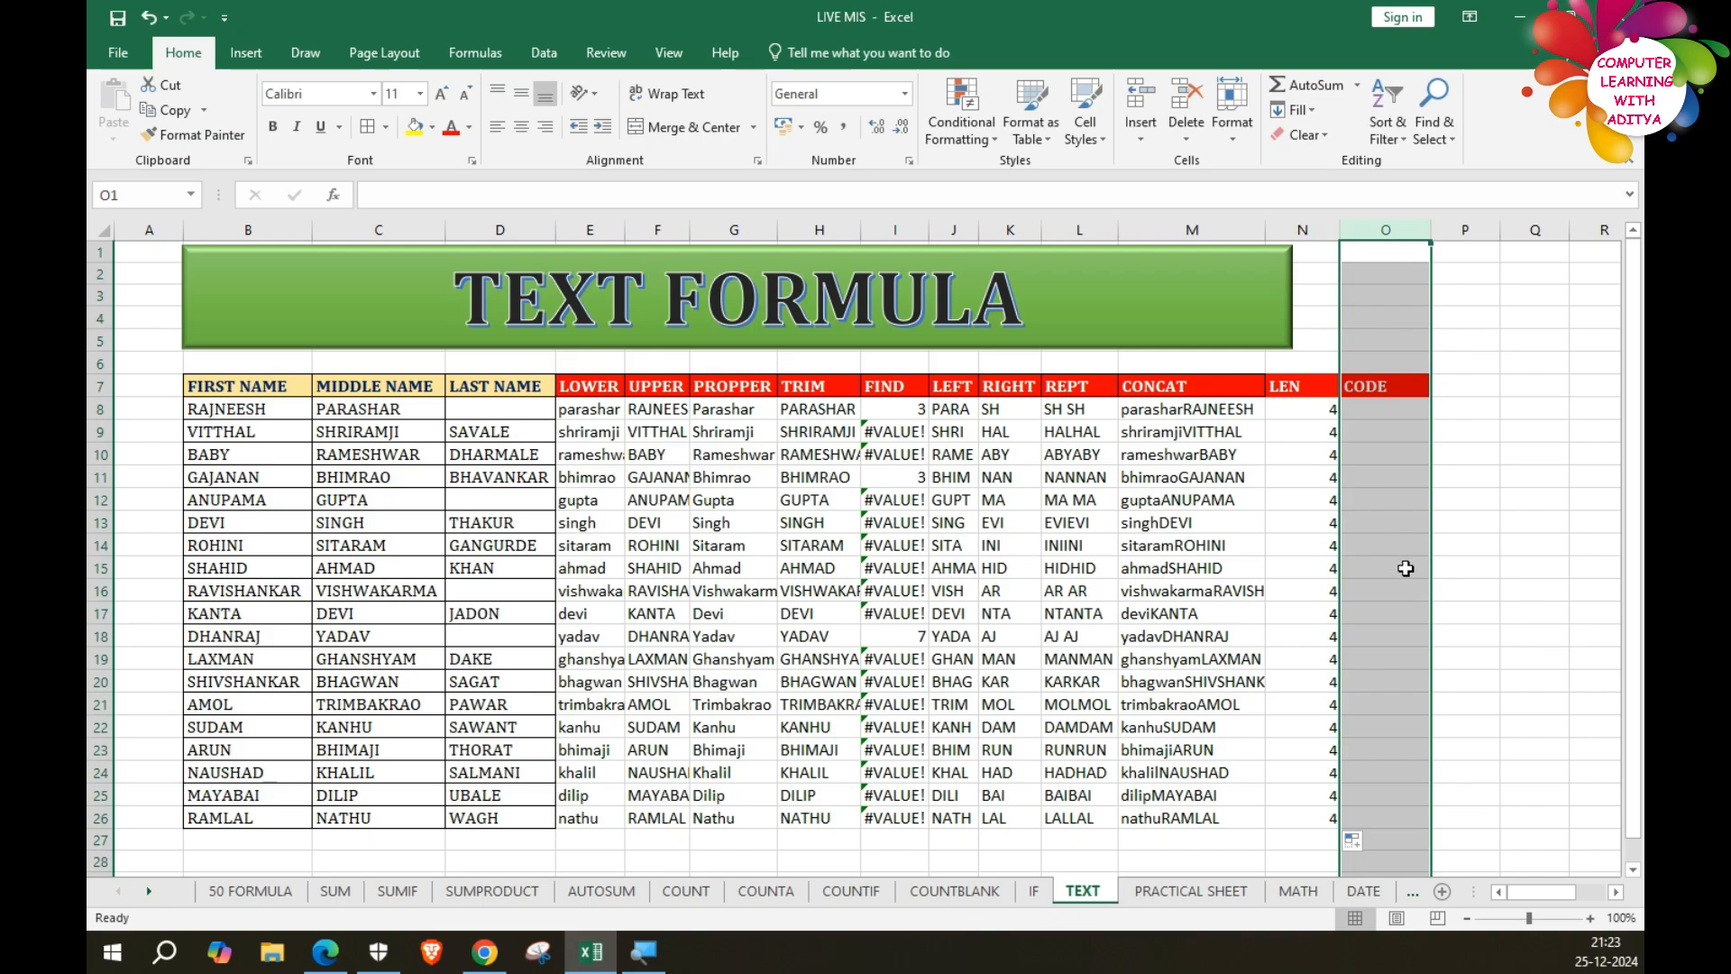
key(alt+h)
key(o)
key(i)
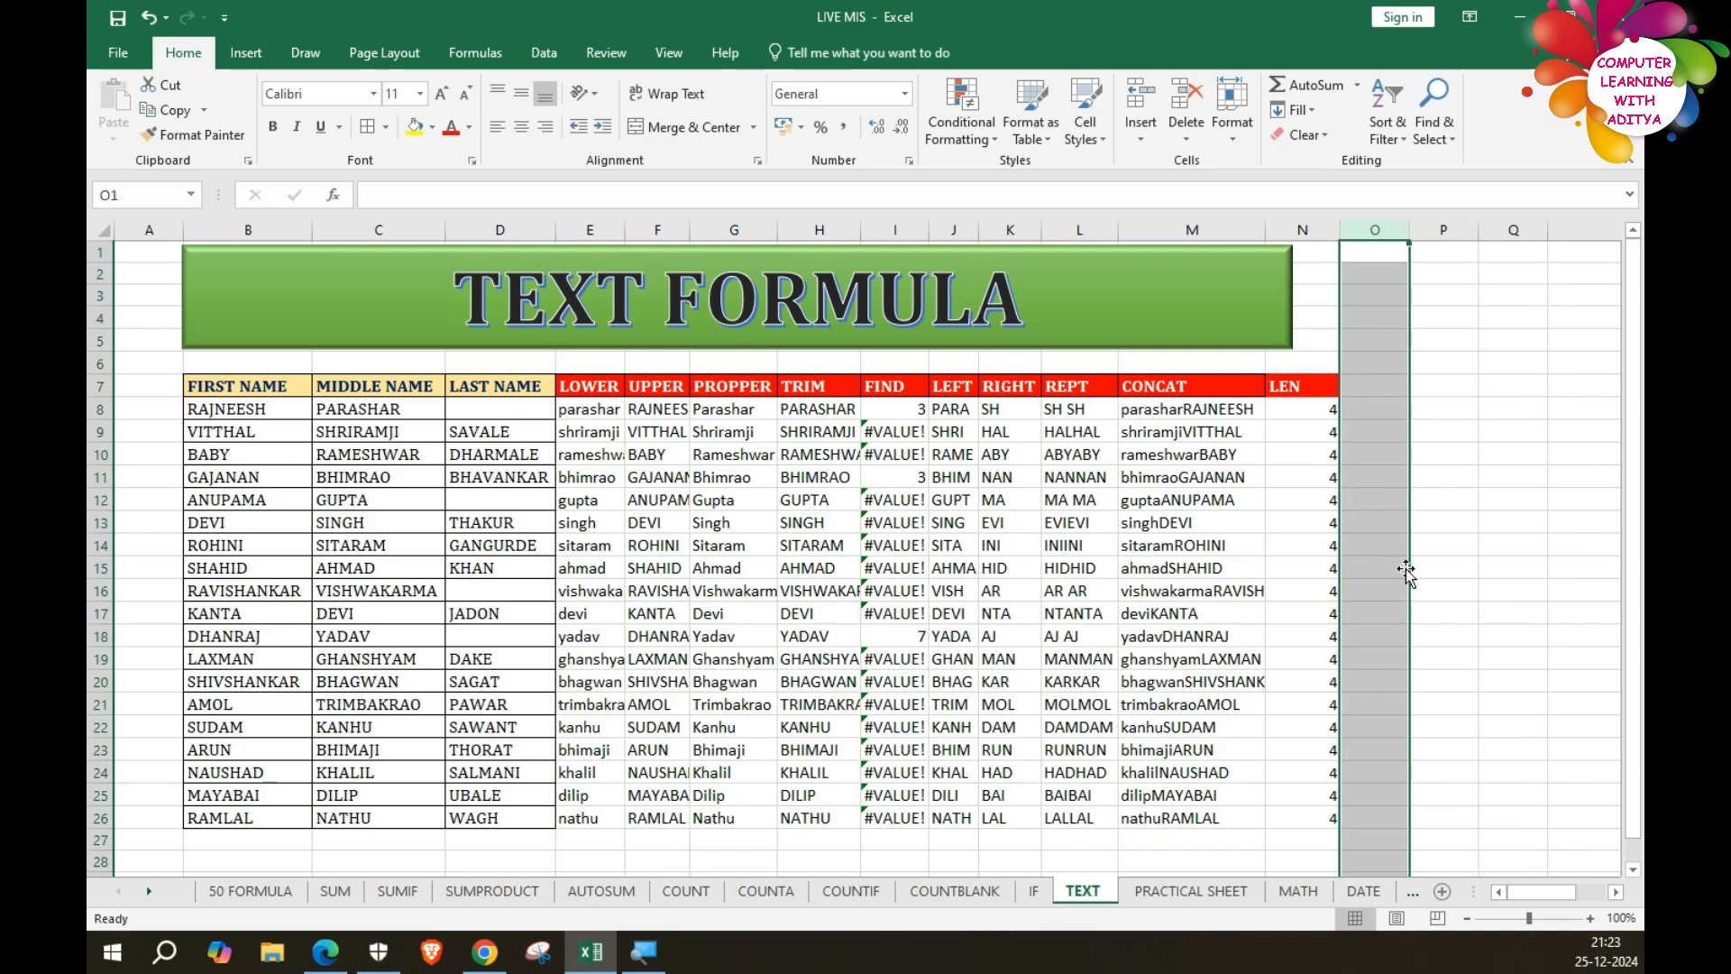
Switch to the PRACTICAL SHEET worksheet.
click(1114, 613)
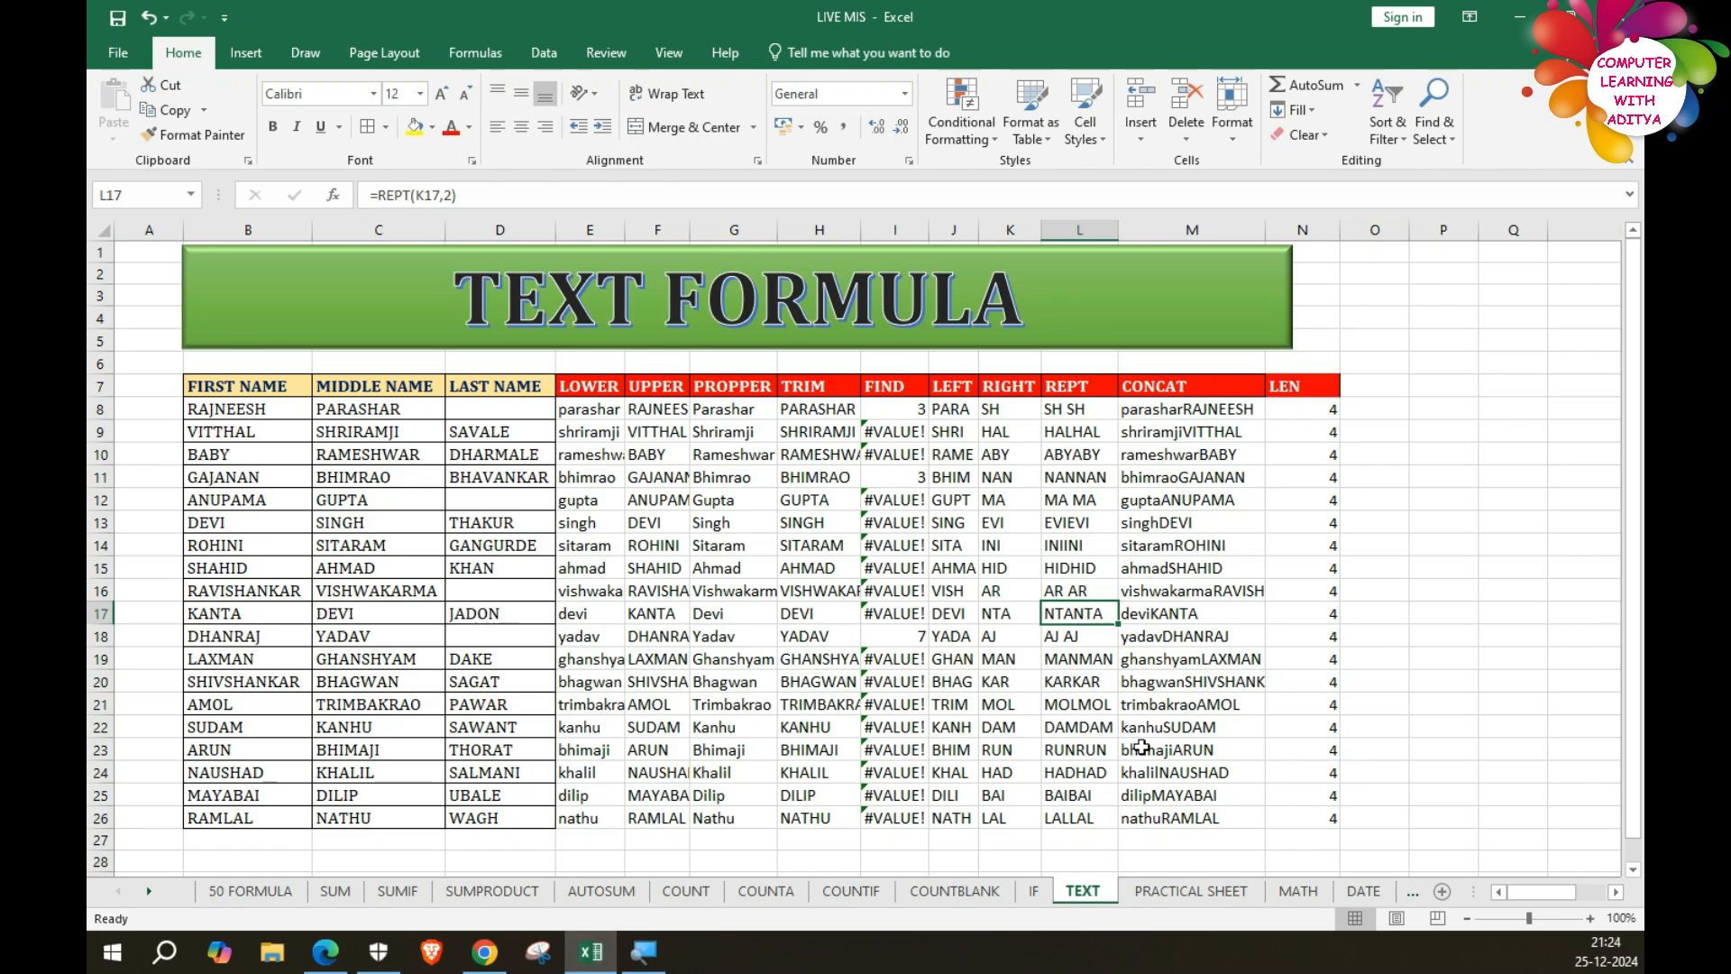
click(1207, 891)
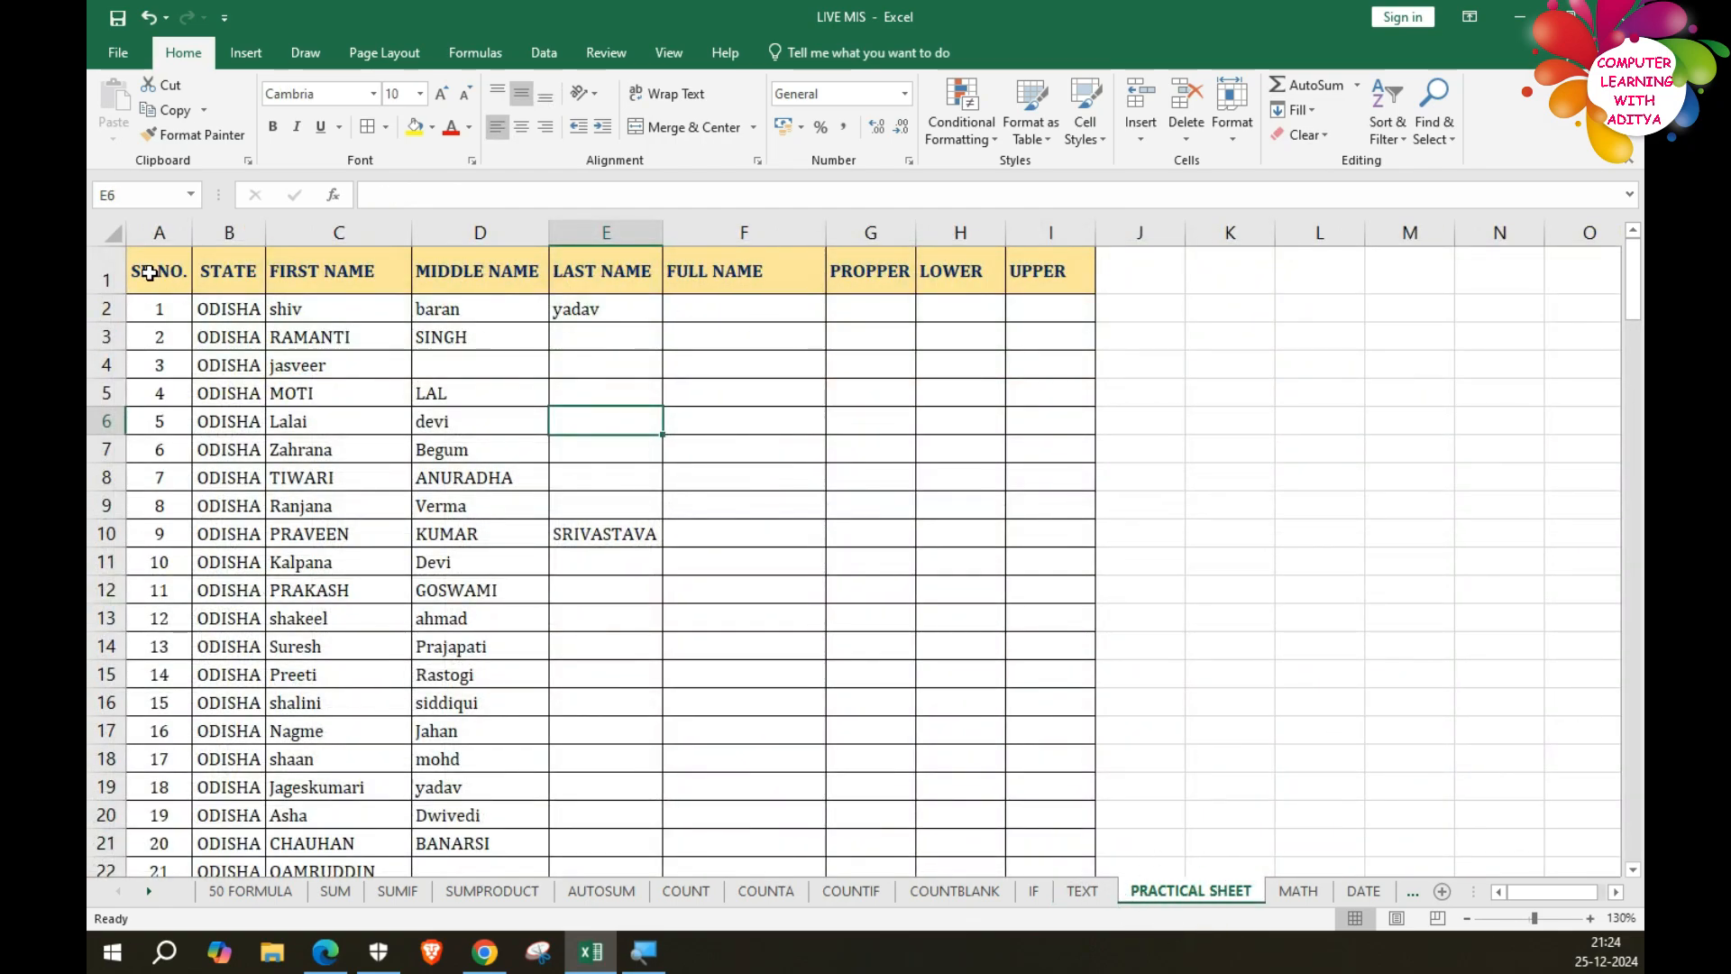
drag(149, 272, 1046, 821)
click(935, 554)
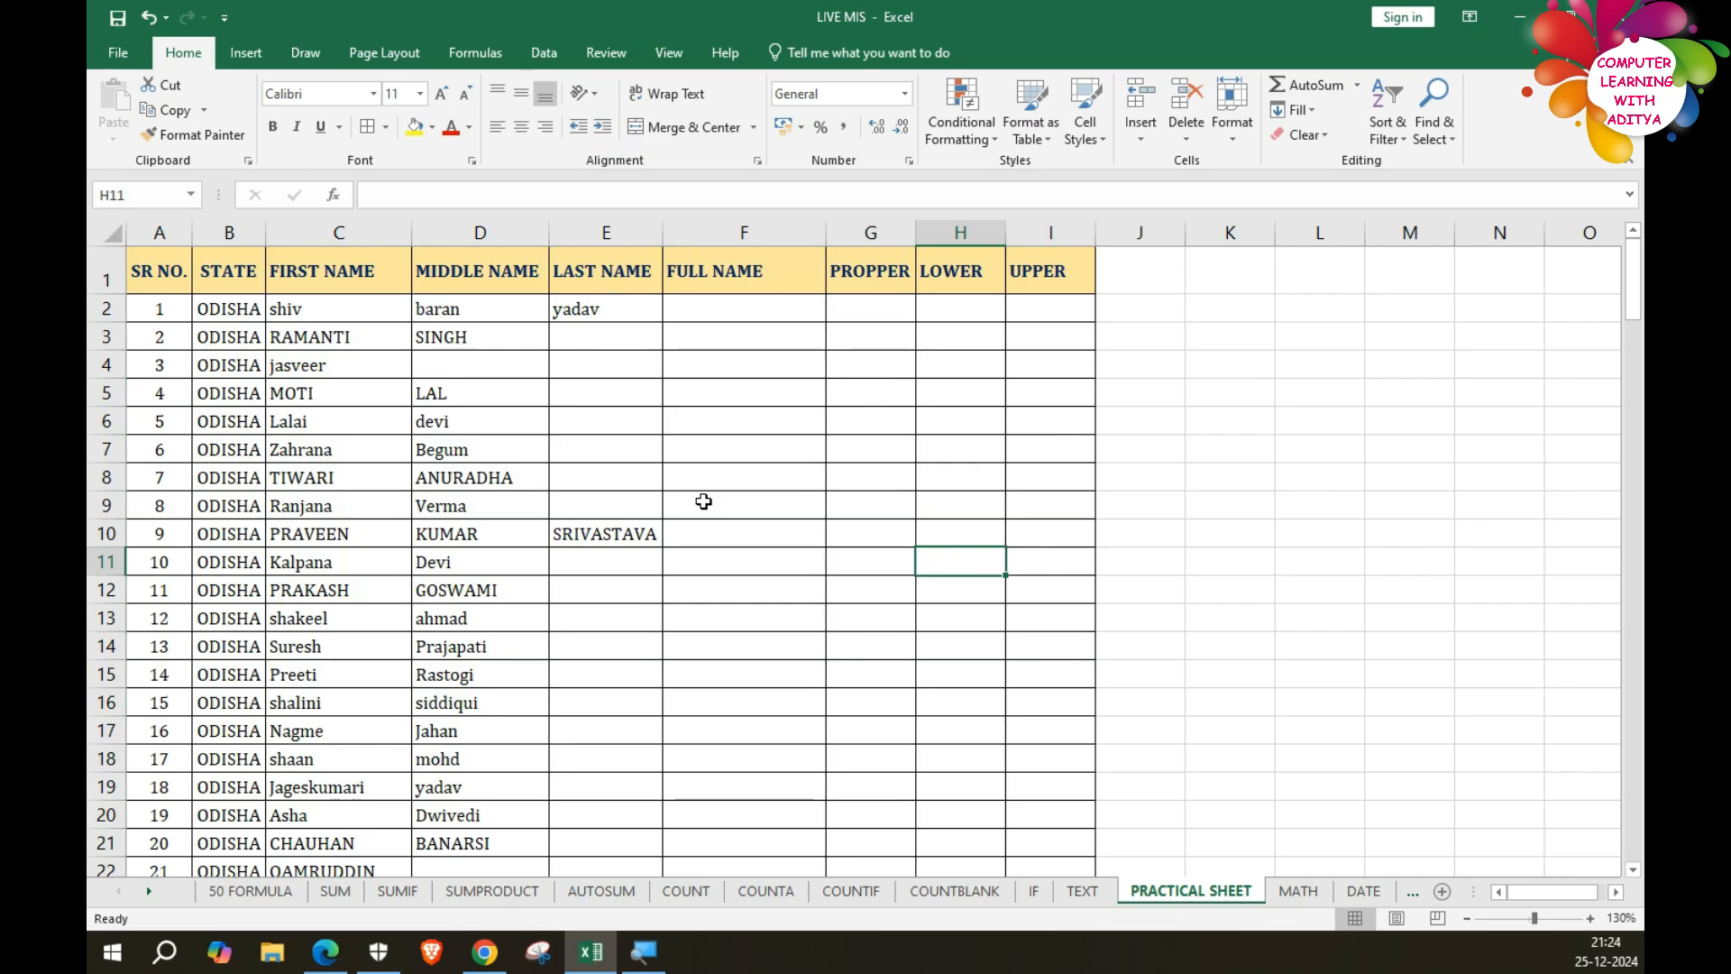
Switch to Chrome, review the end of the MS Excel Tutorial playlist and the Telegram channel's LIVE MIS.xlsx post, and return to Excel.
click(484, 952)
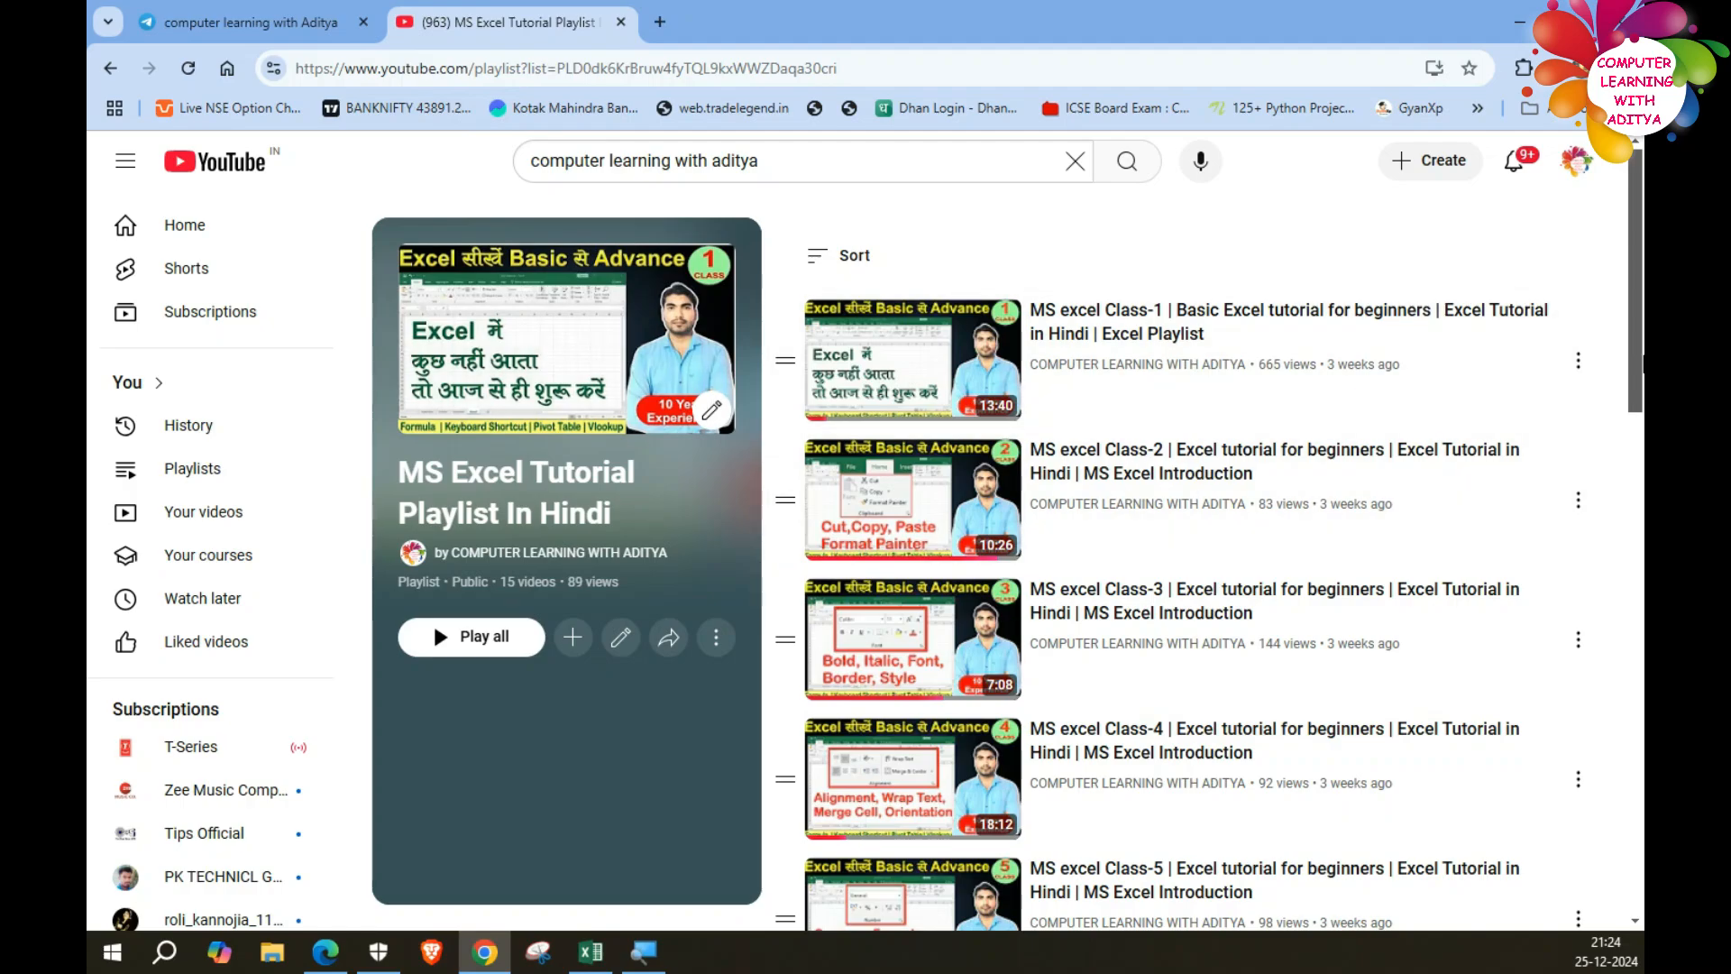
drag(1630, 208, 1633, 722)
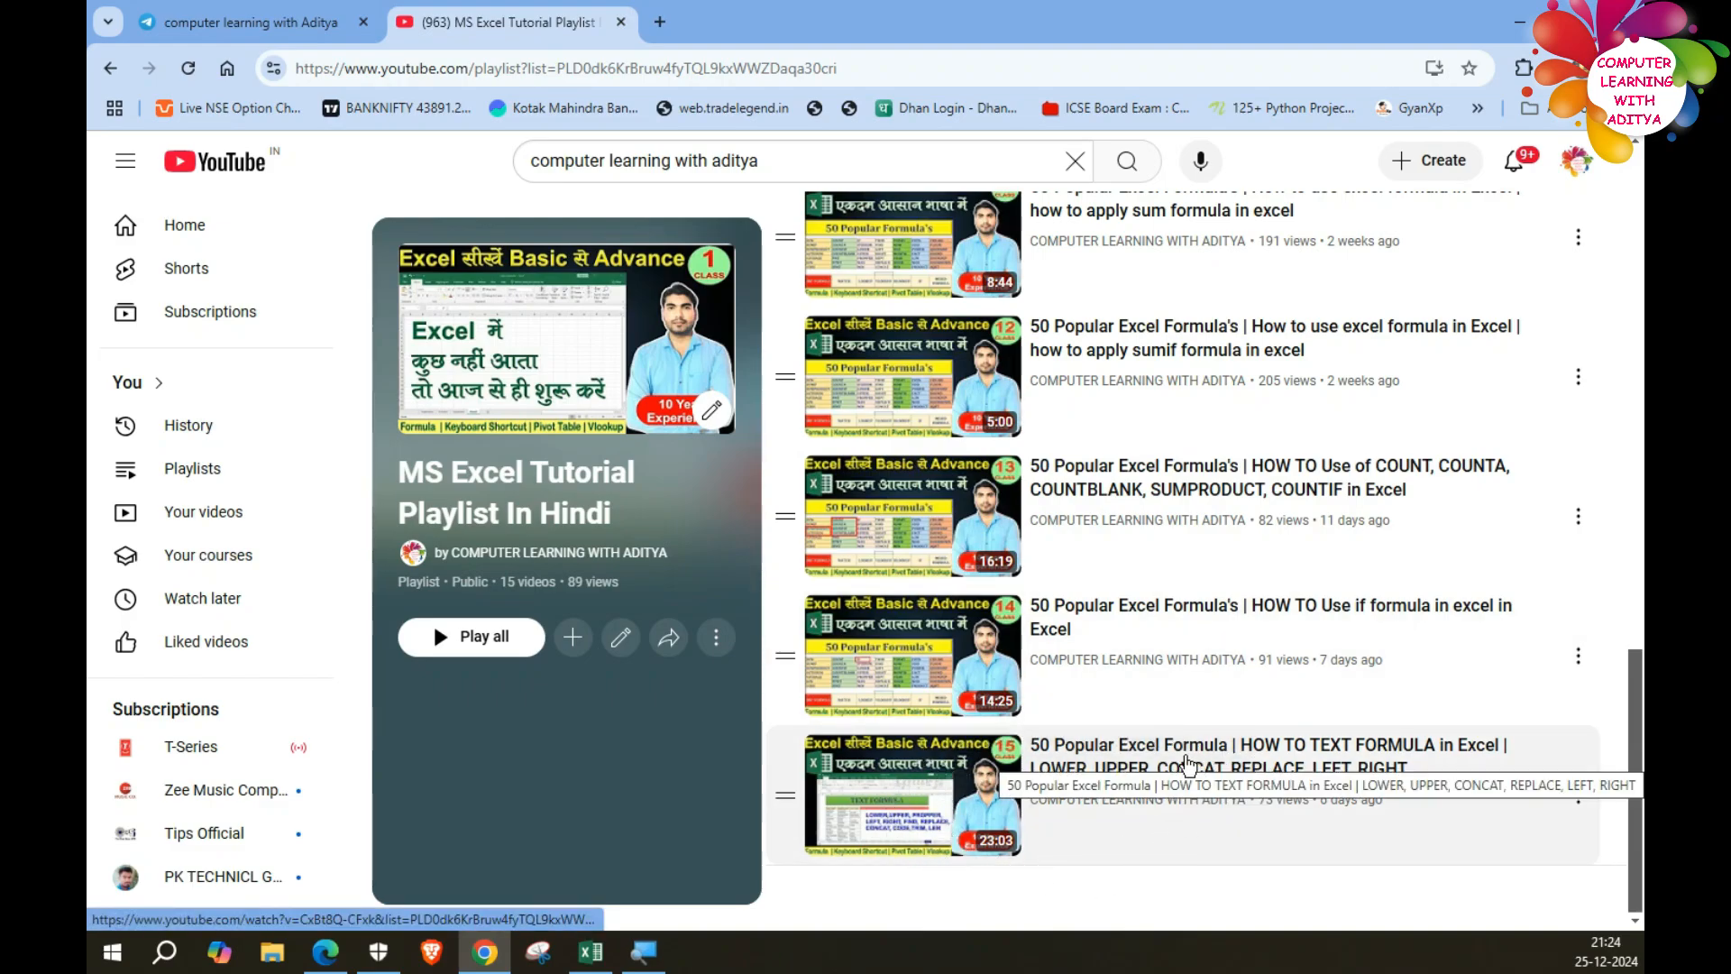
click(208, 37)
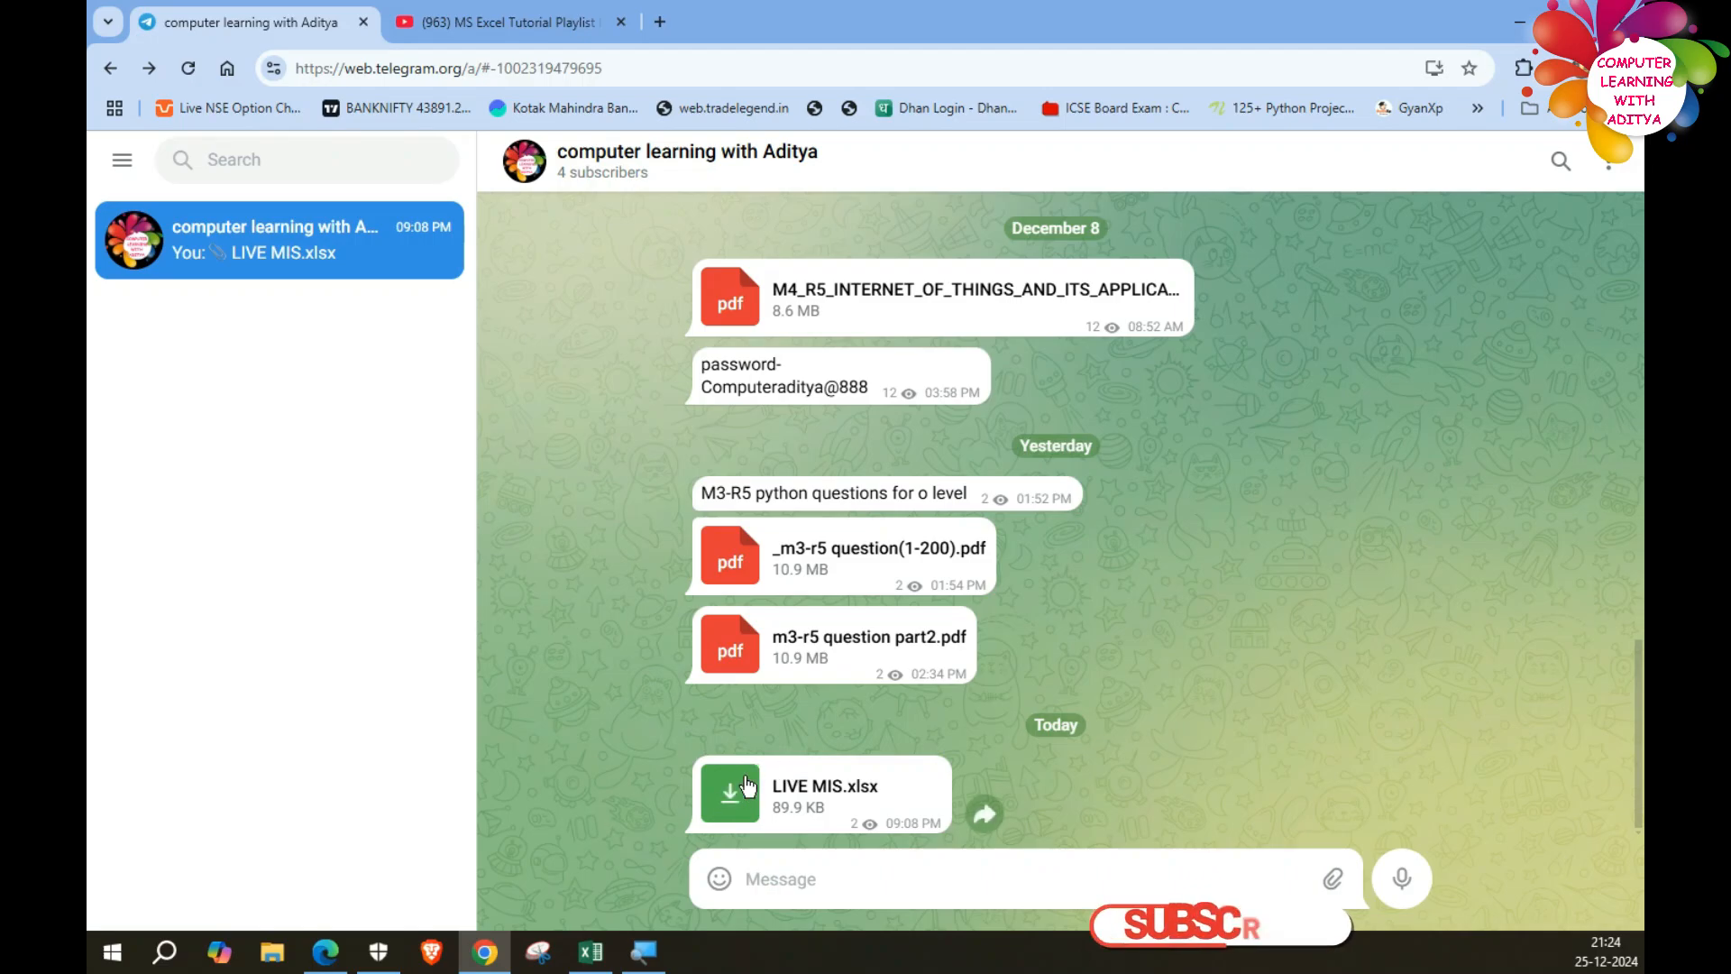
click(599, 956)
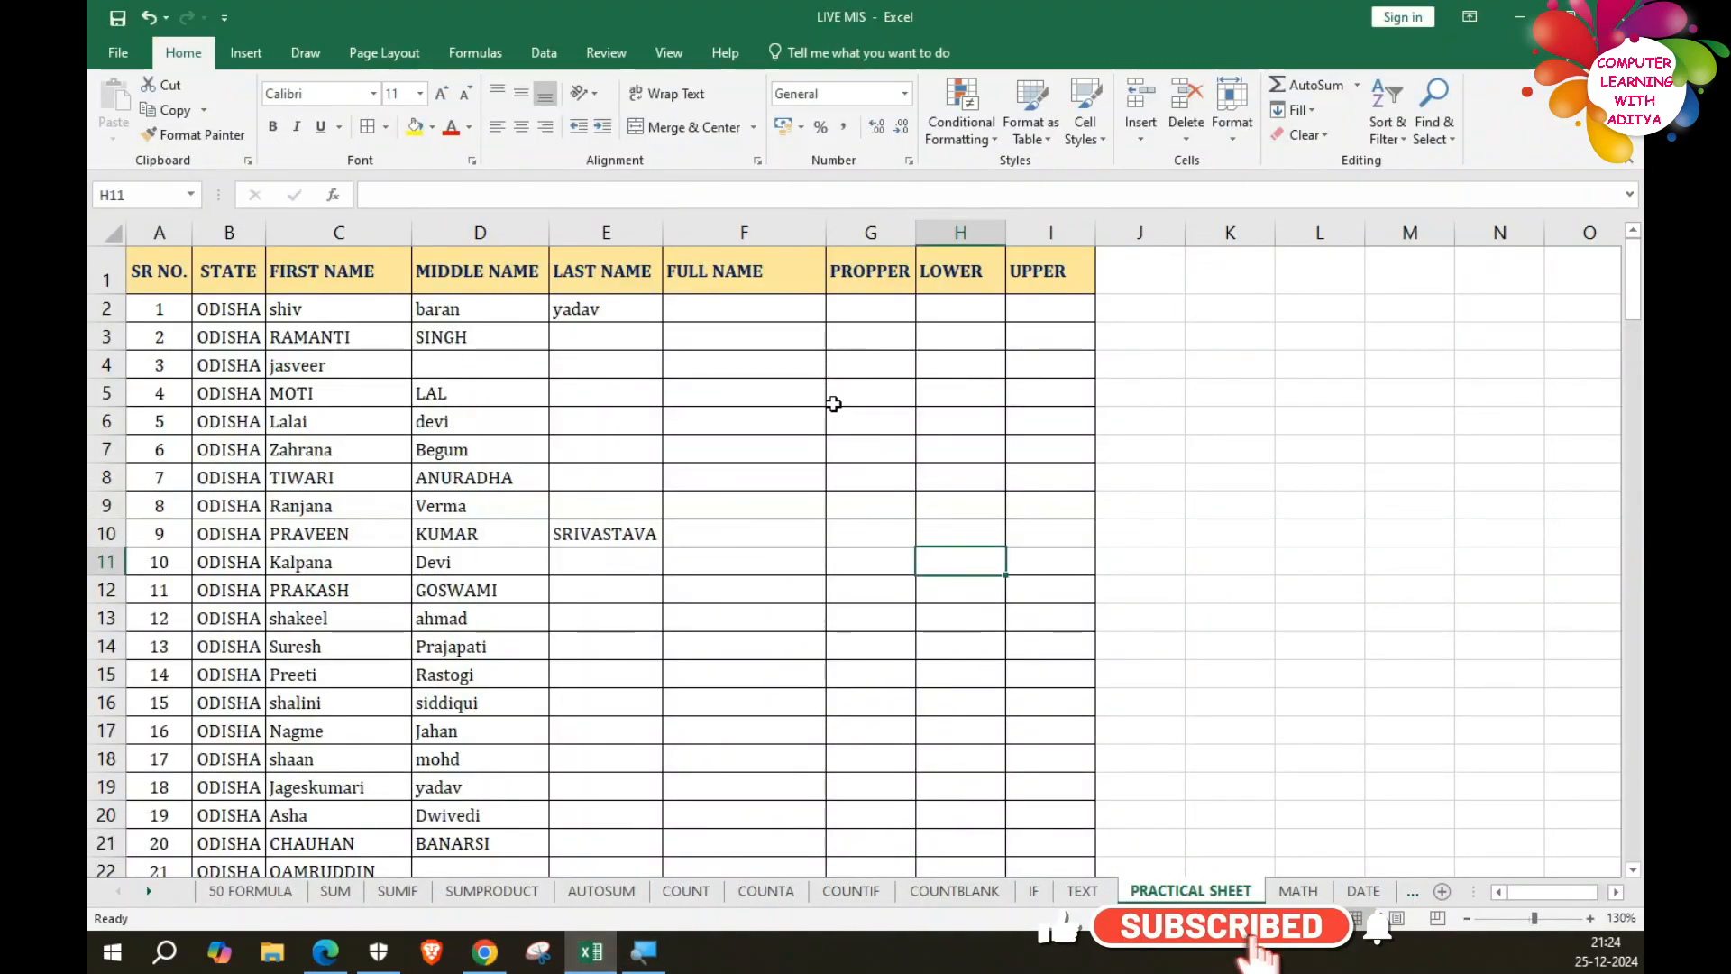
Look through the formula worksheets from 50 FORMULA to COUNTBLANK and return to the PRACTICAL SHEET.
click(252, 890)
click(336, 893)
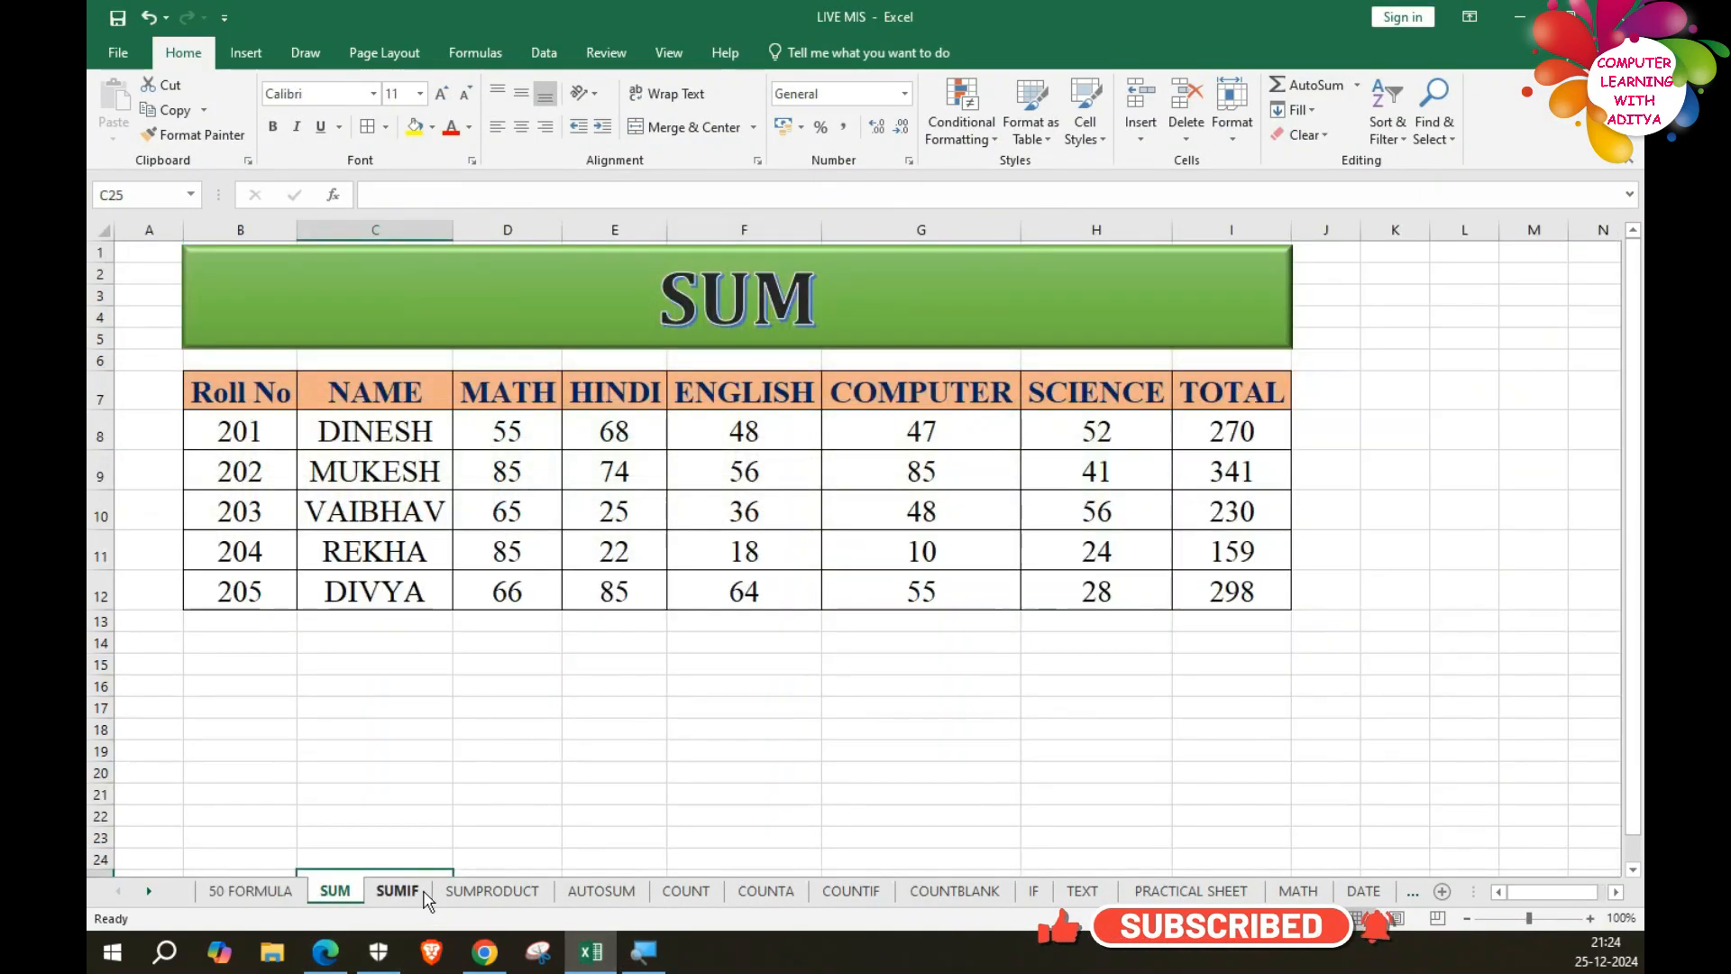
click(398, 893)
click(492, 893)
click(601, 892)
click(685, 891)
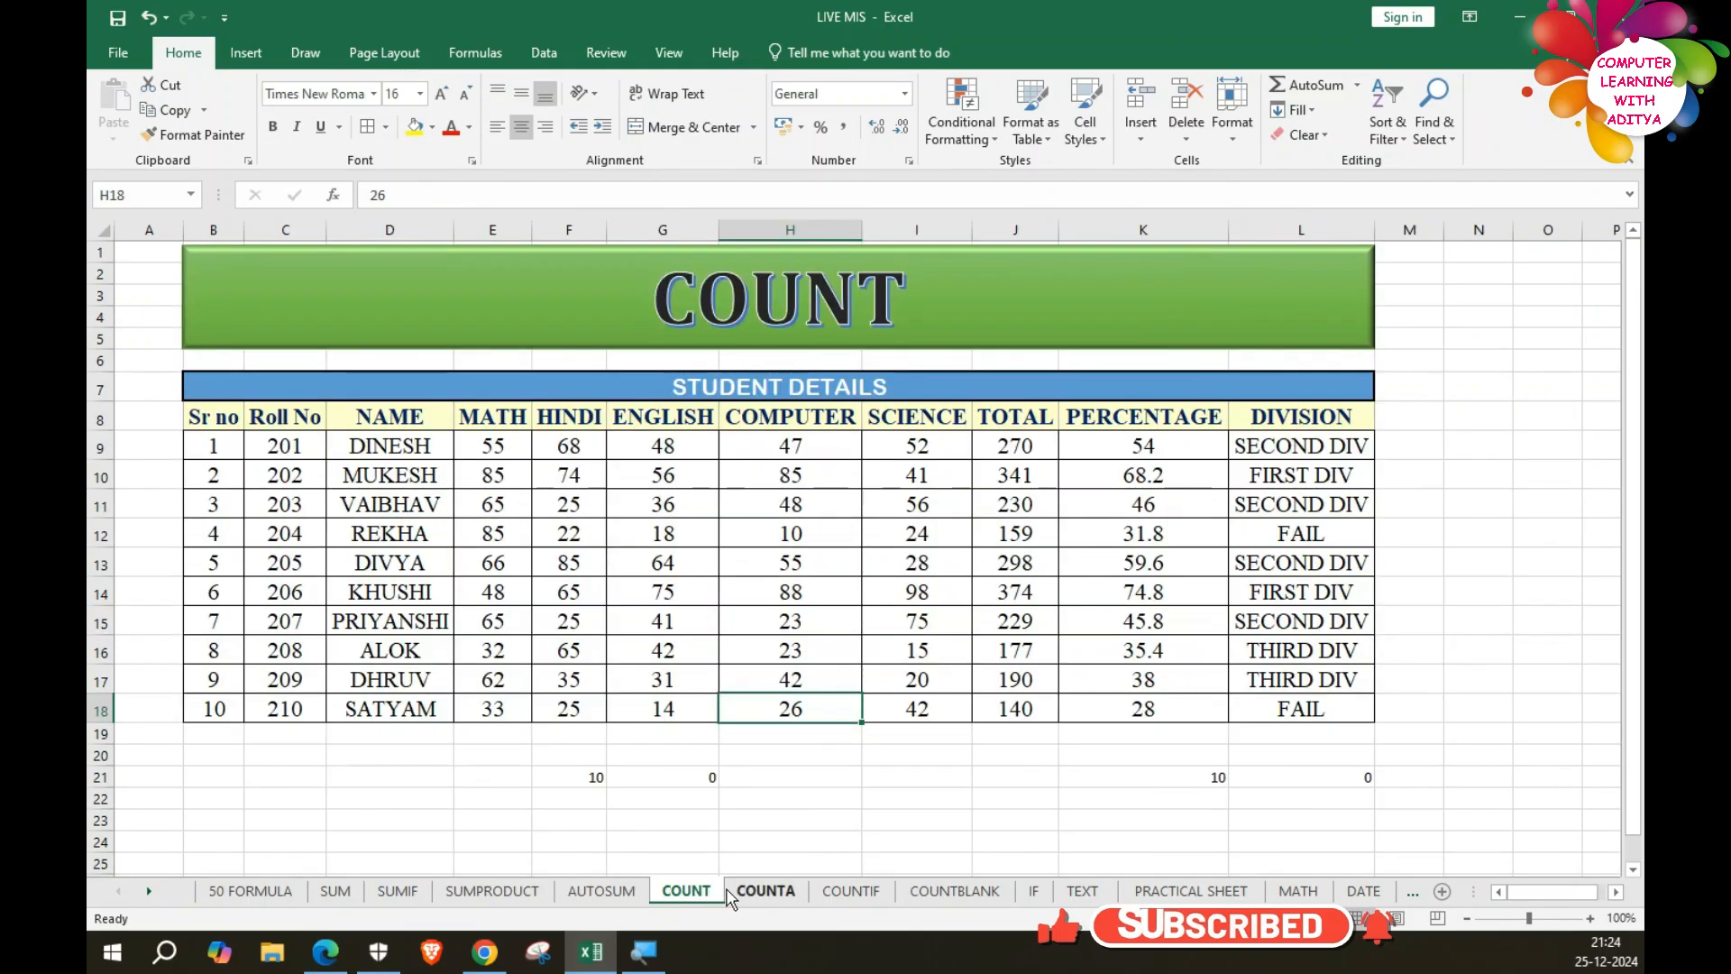
click(765, 891)
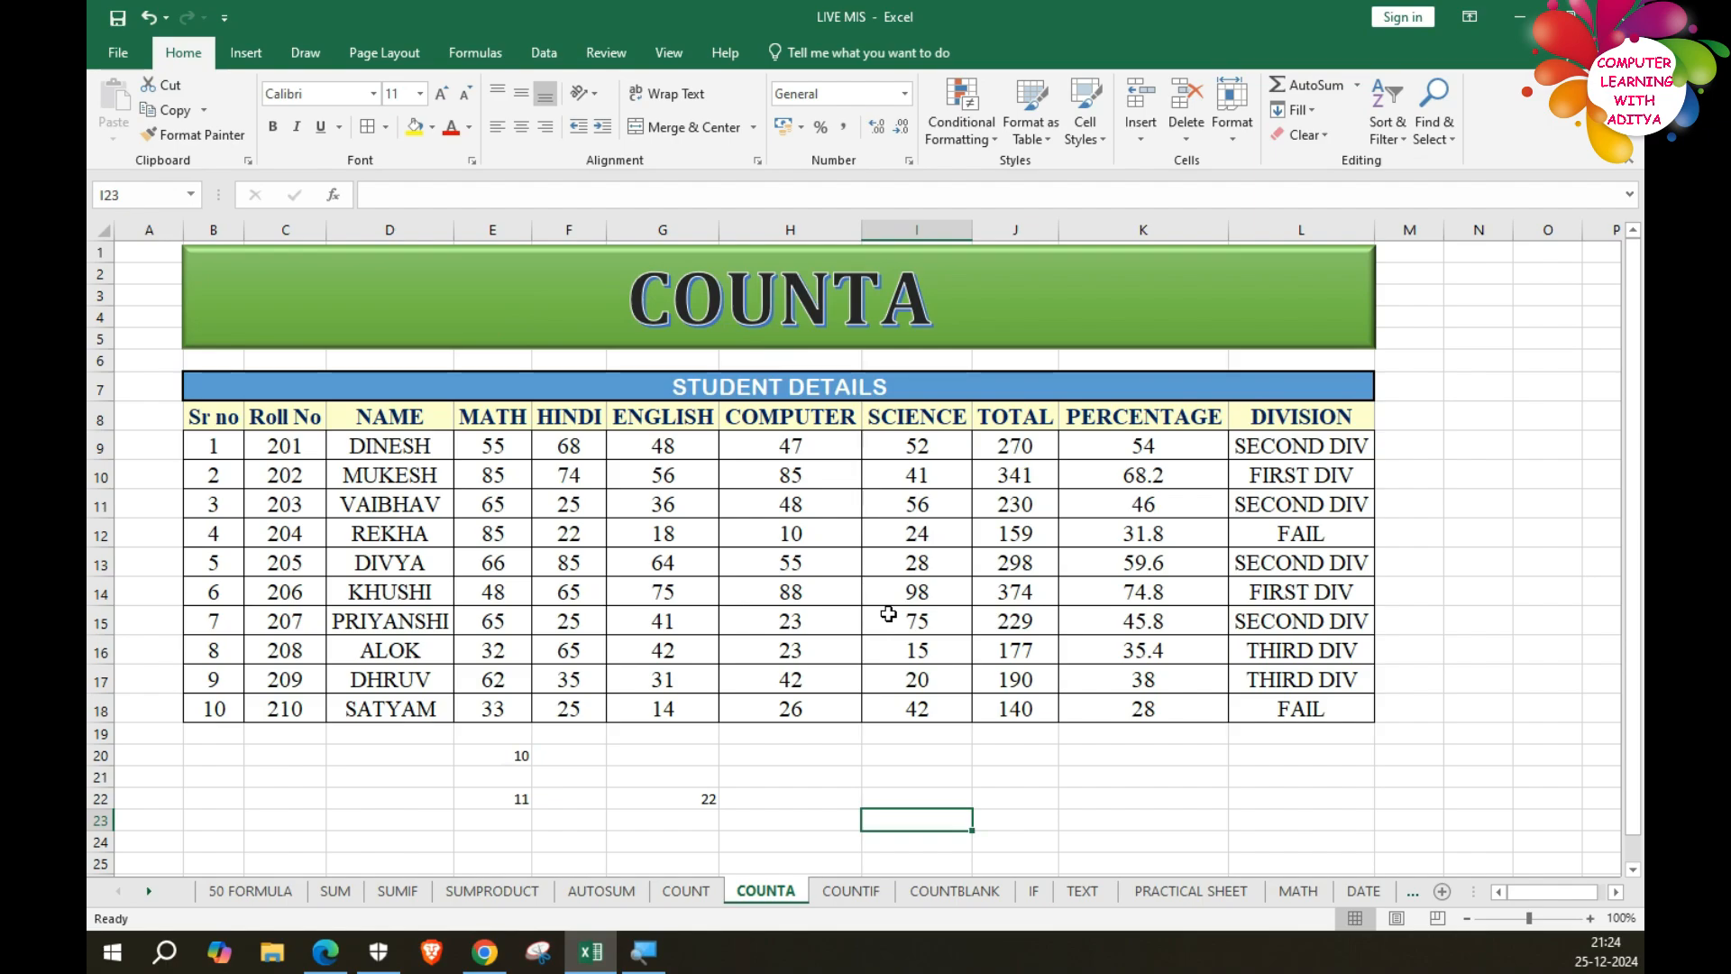
click(850, 891)
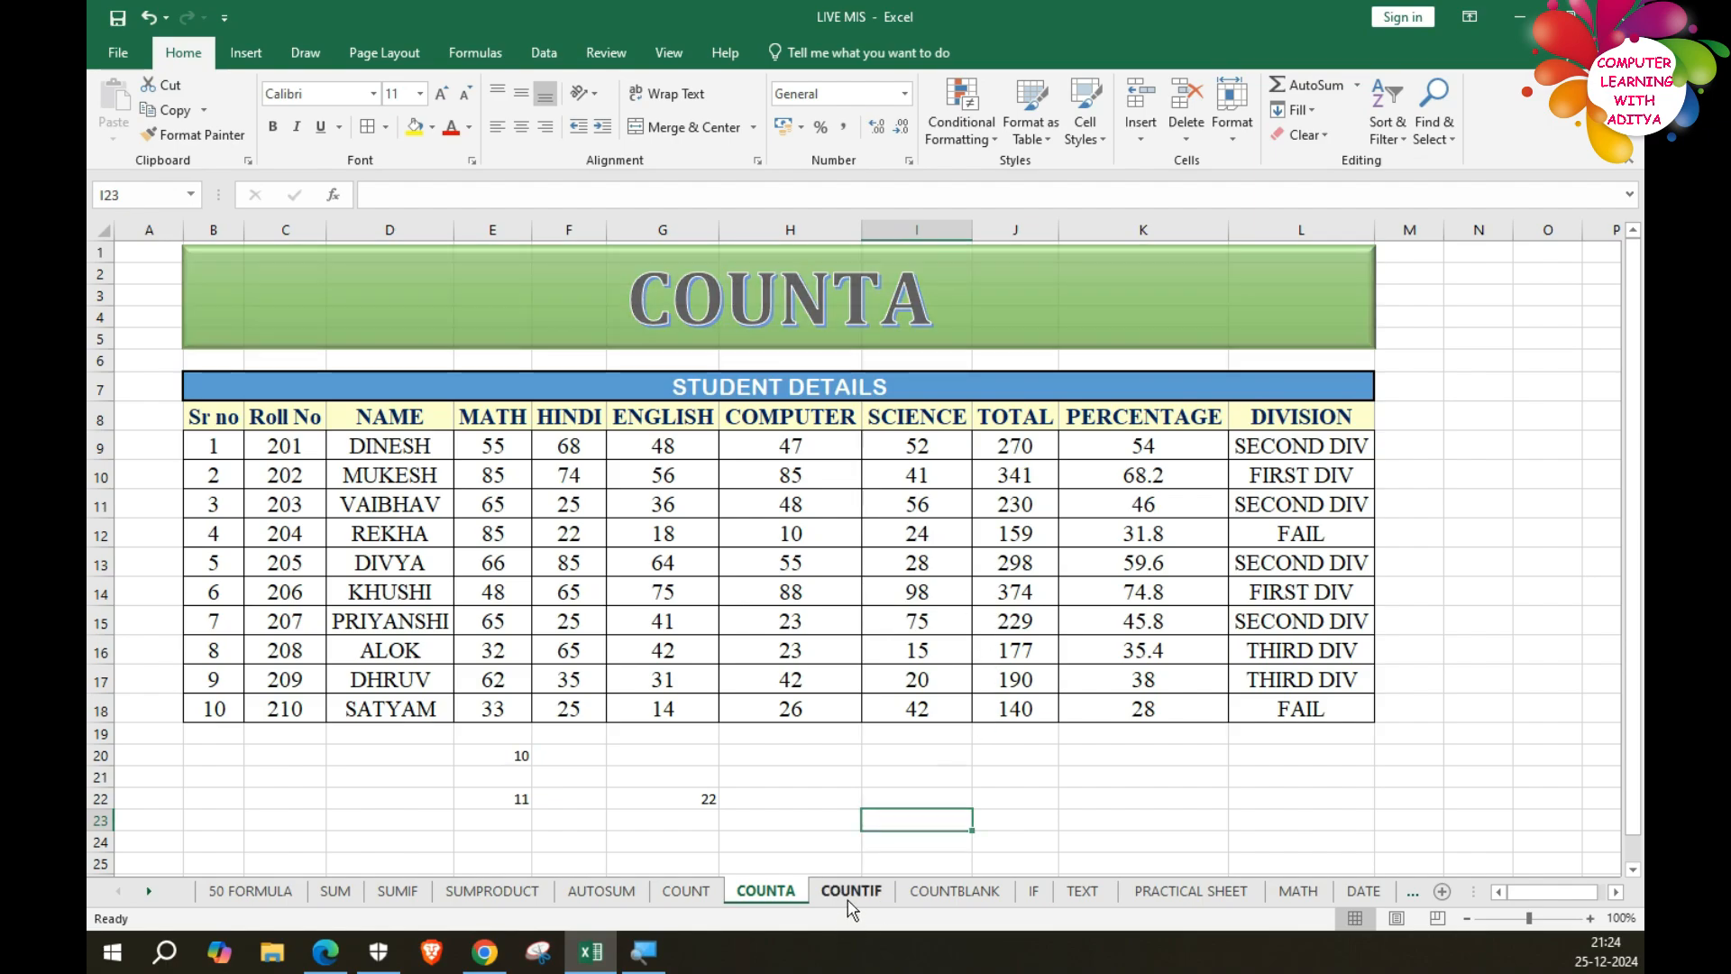
click(955, 891)
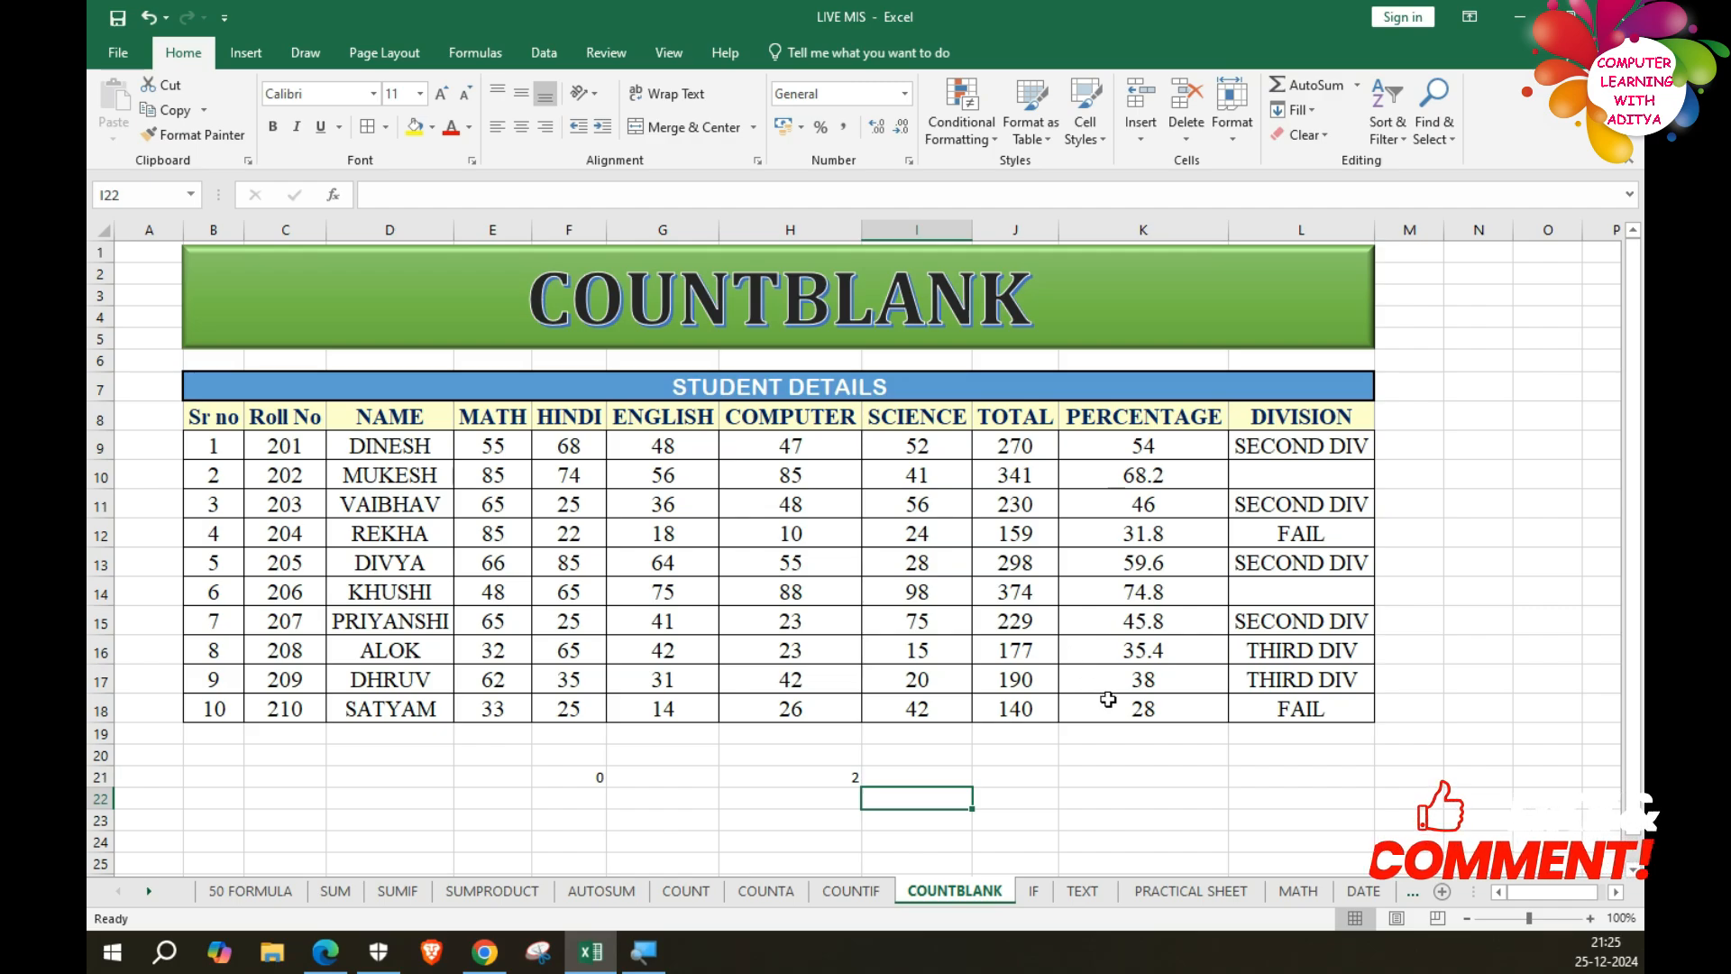
click(1191, 893)
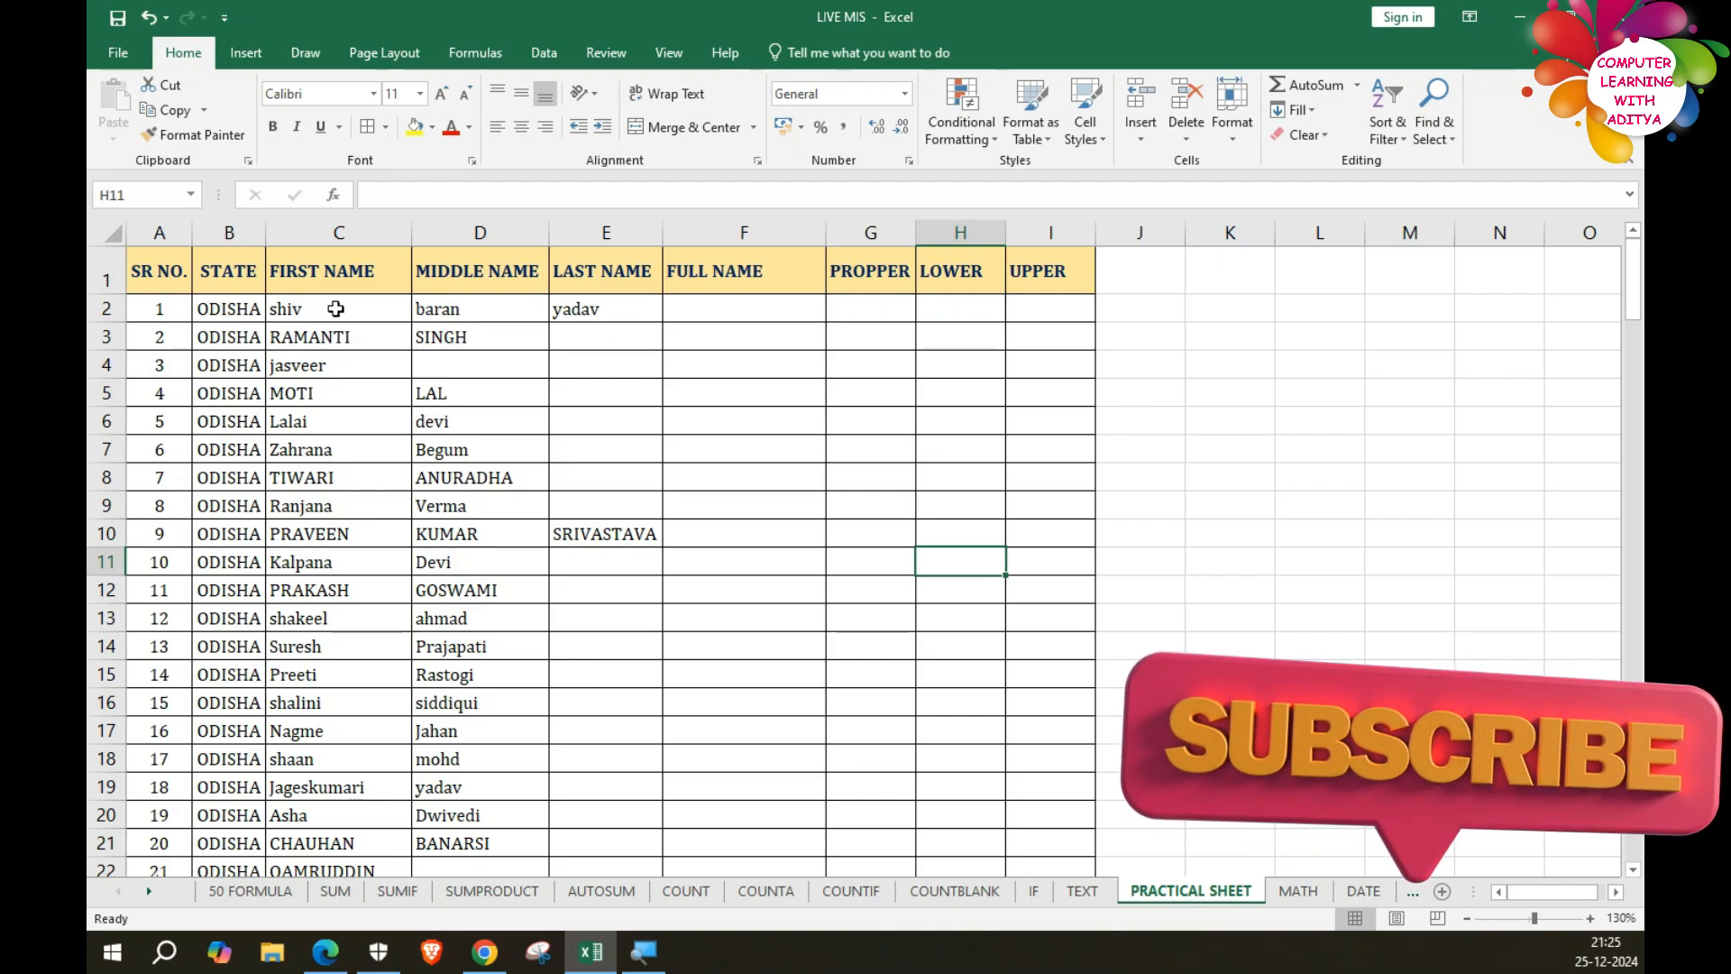
Examine the FIRST NAME, MIDDLE NAME and LAST NAME columns and their entries in the table.
drag(311, 267, 567, 269)
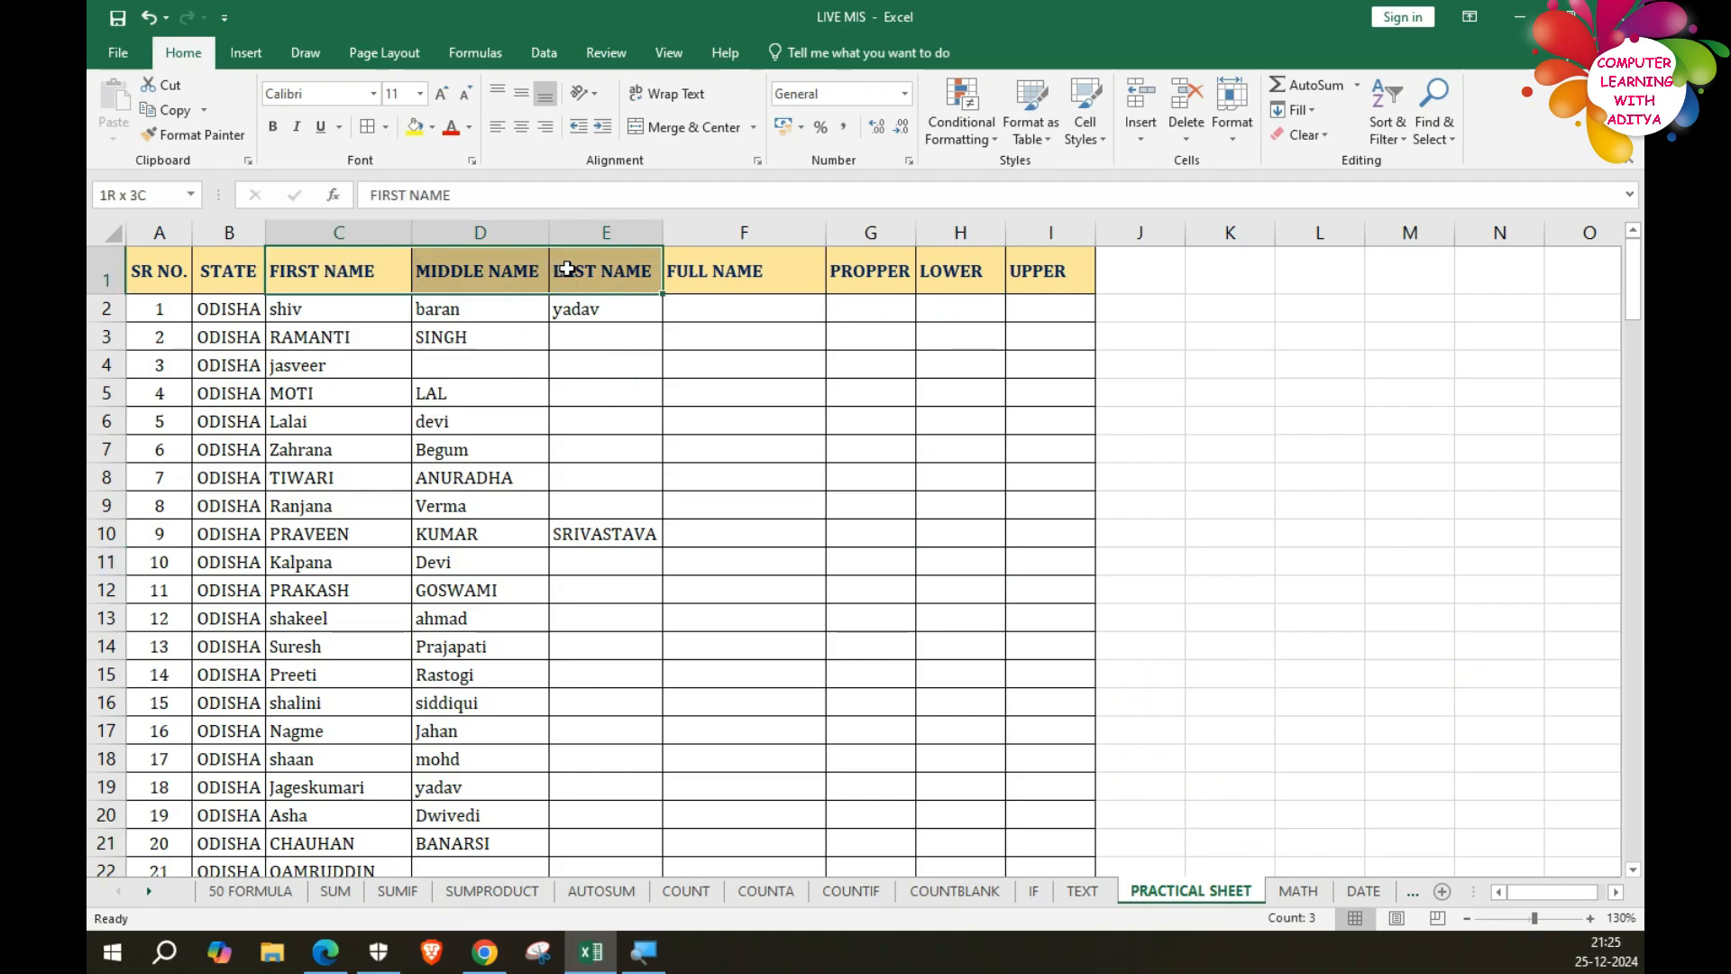
click(329, 232)
click(502, 229)
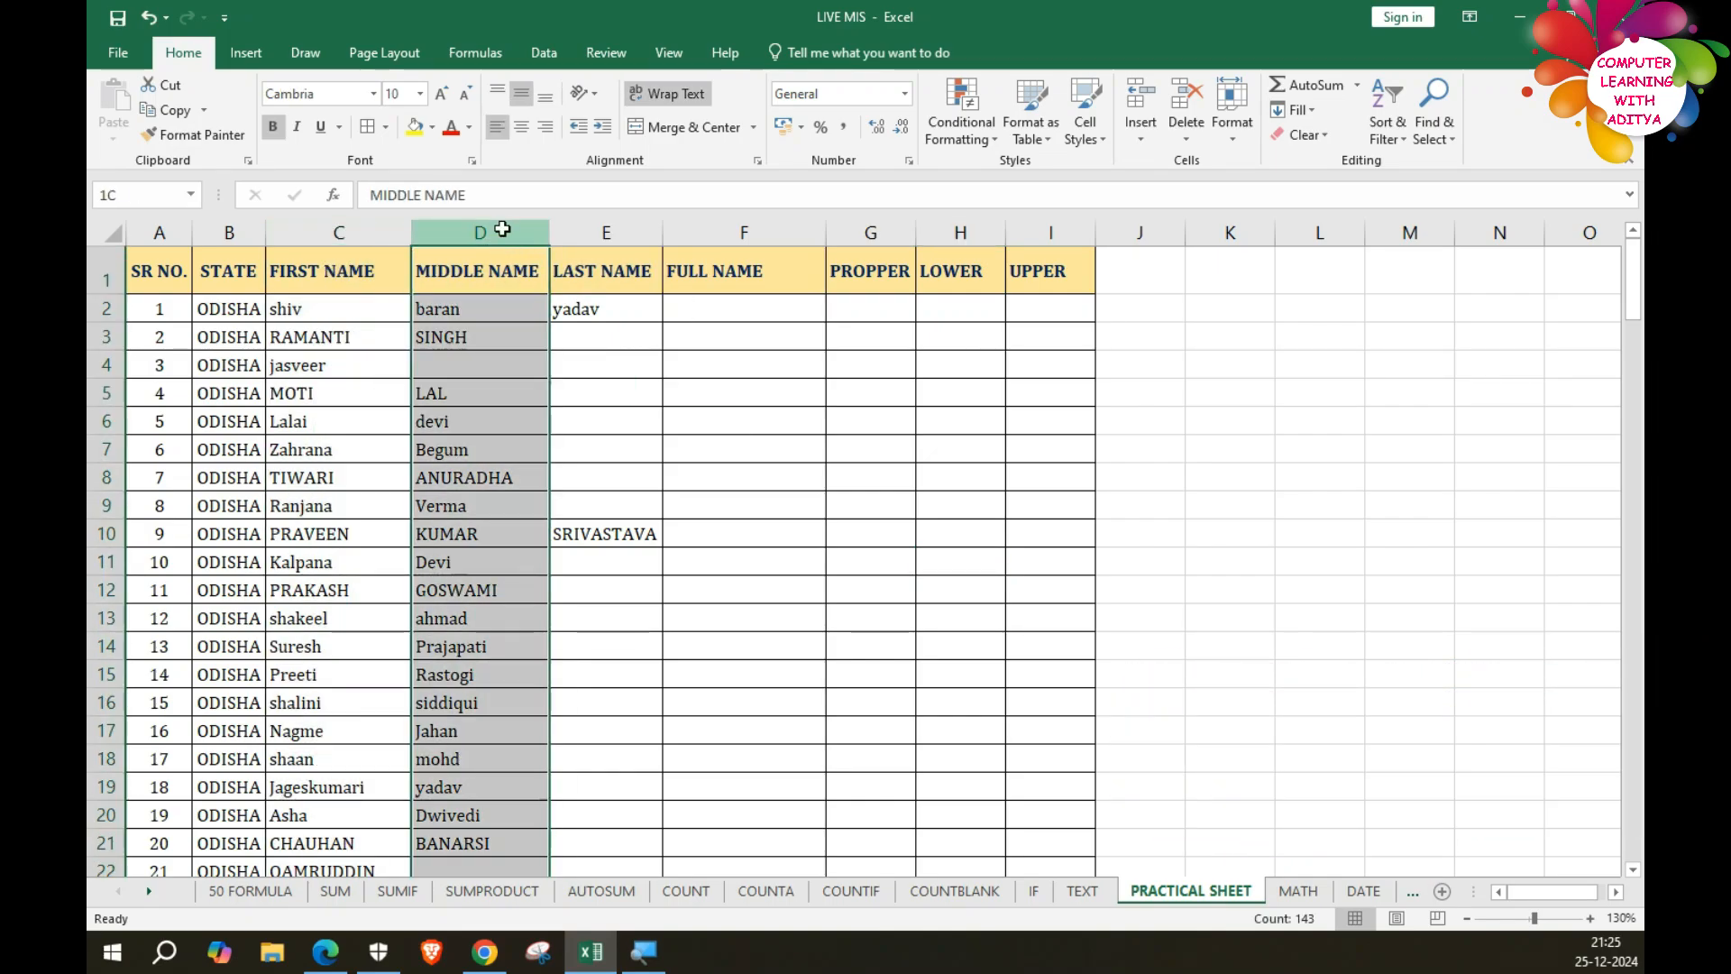
click(602, 233)
click(606, 393)
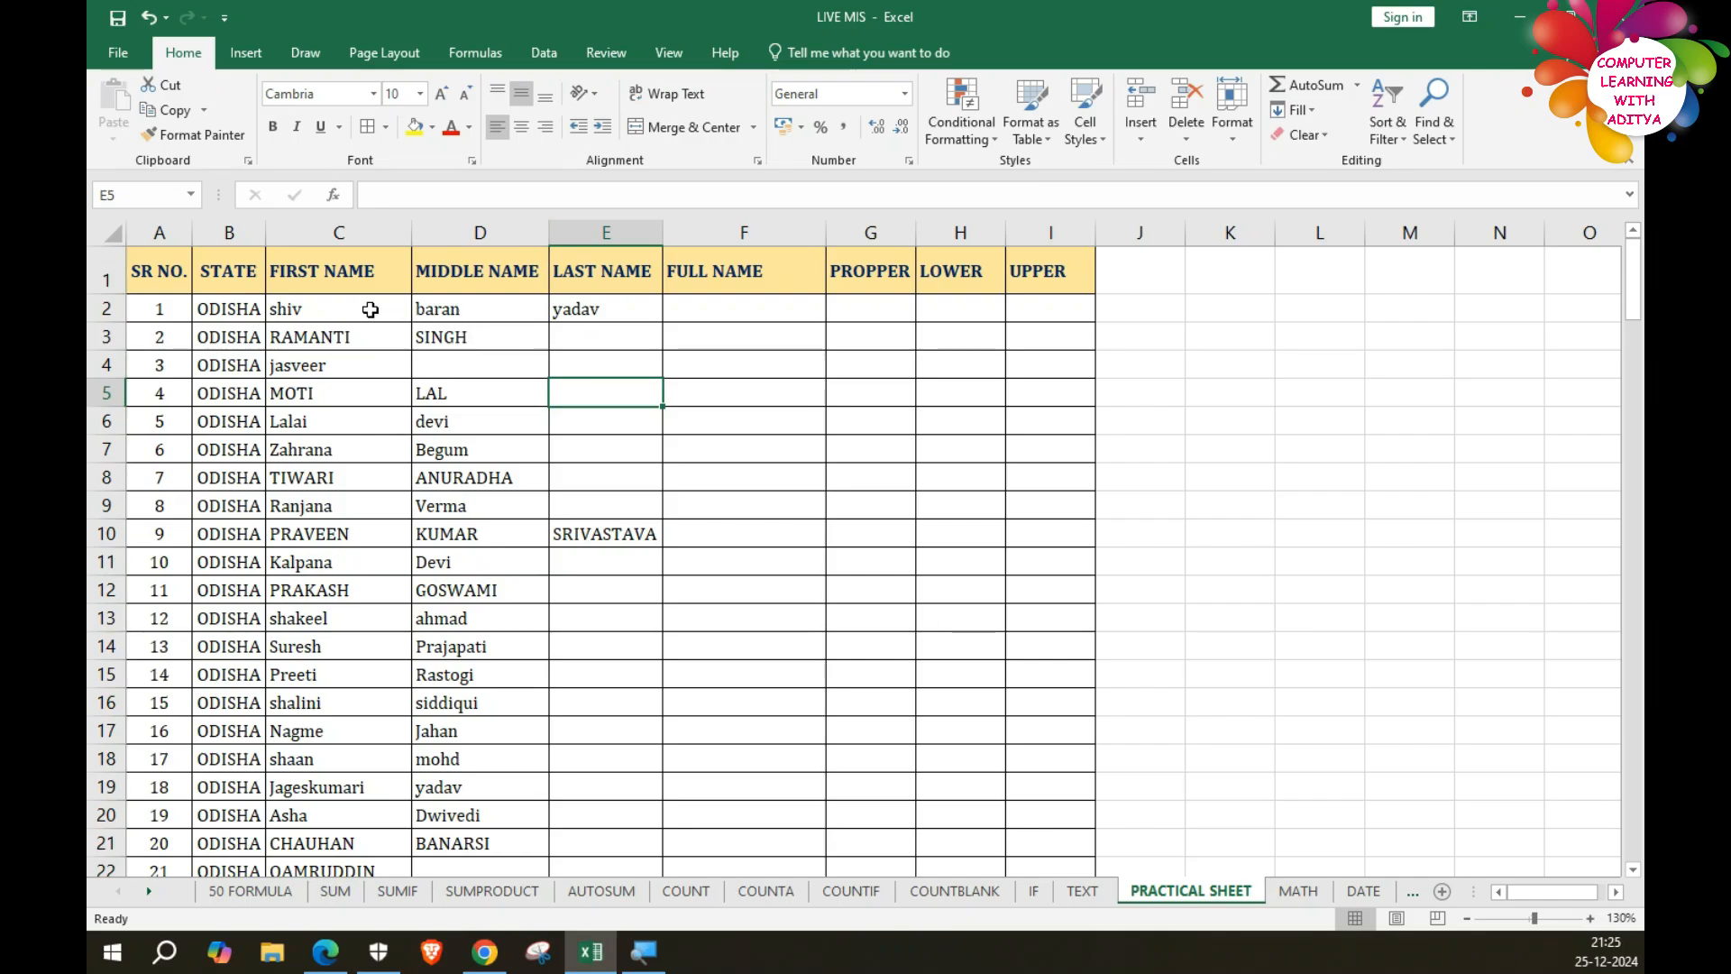
drag(371, 309, 631, 716)
click(533, 479)
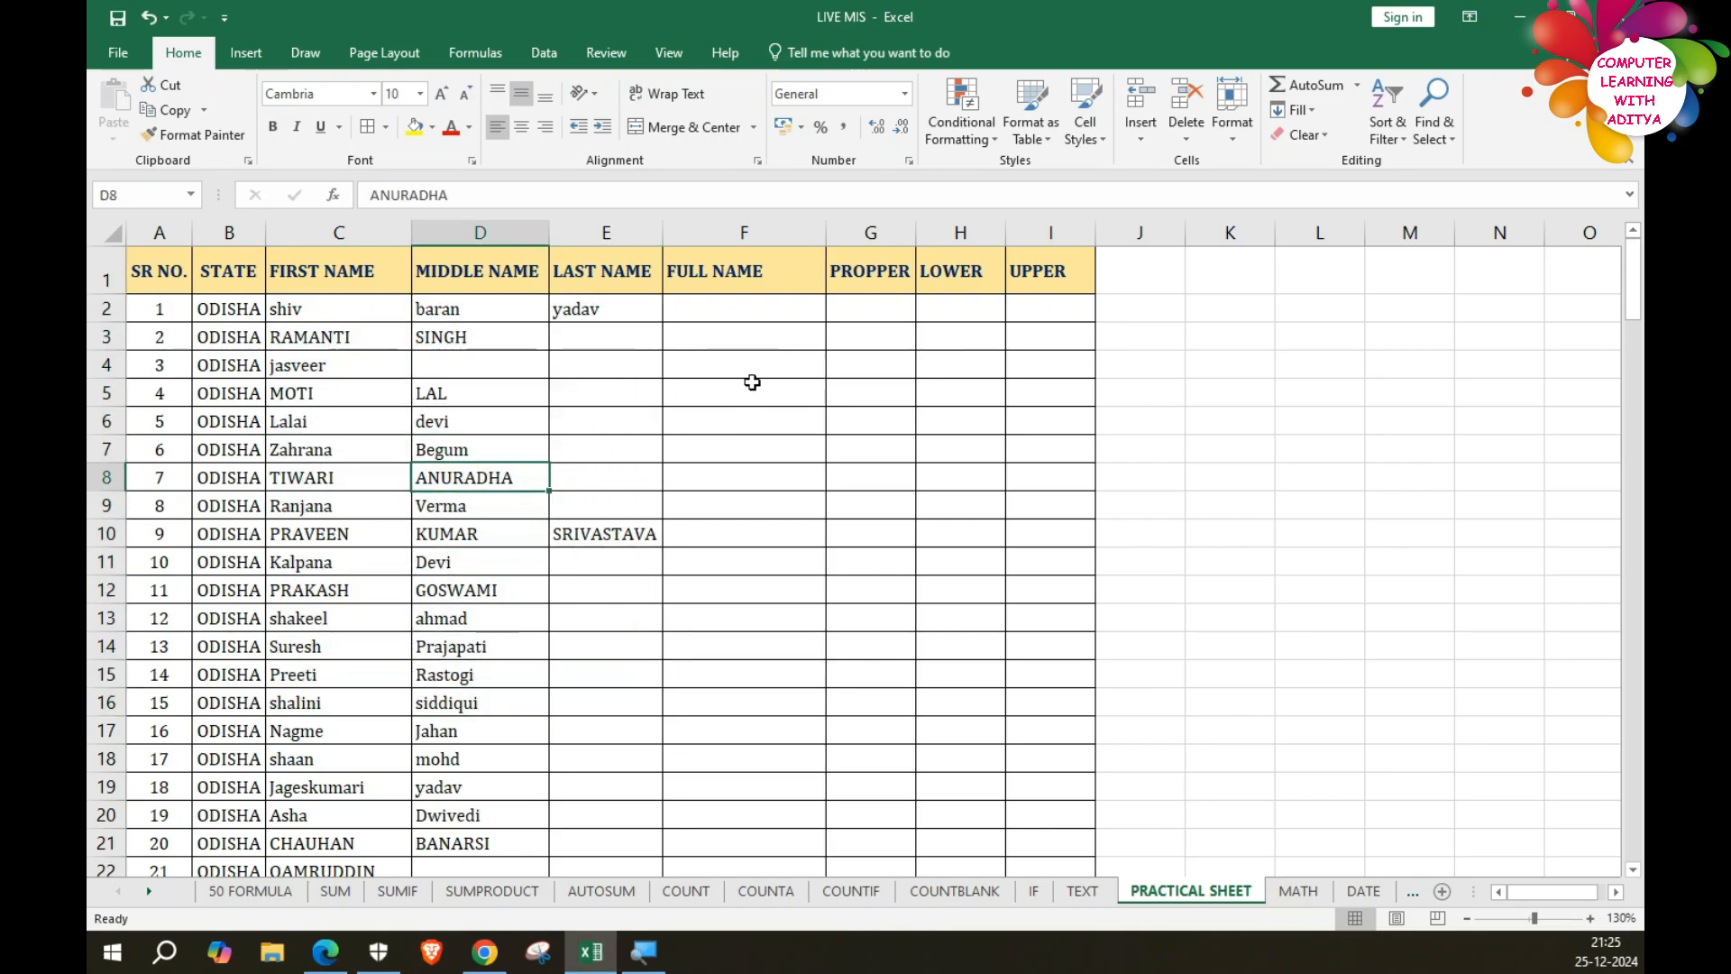
Enter =CONCAT(C2,D2,E2) in cell F2 of the FULL NAME column to join the three name parts.
click(736, 309)
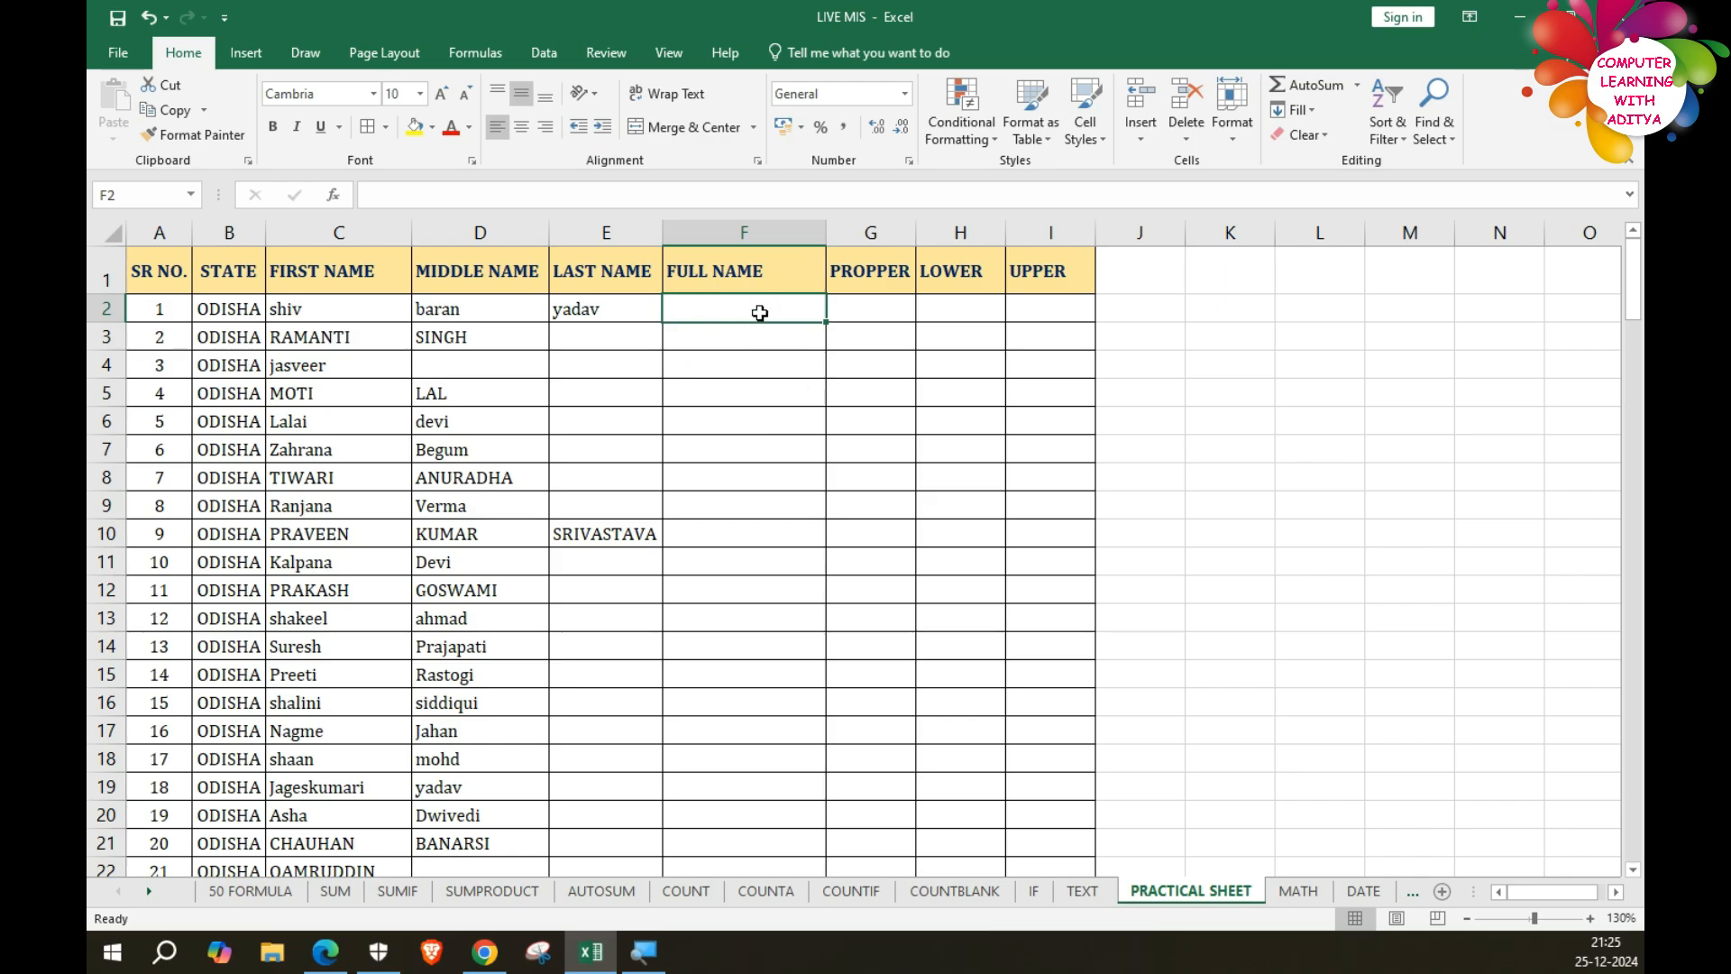
text(=CONCAT()
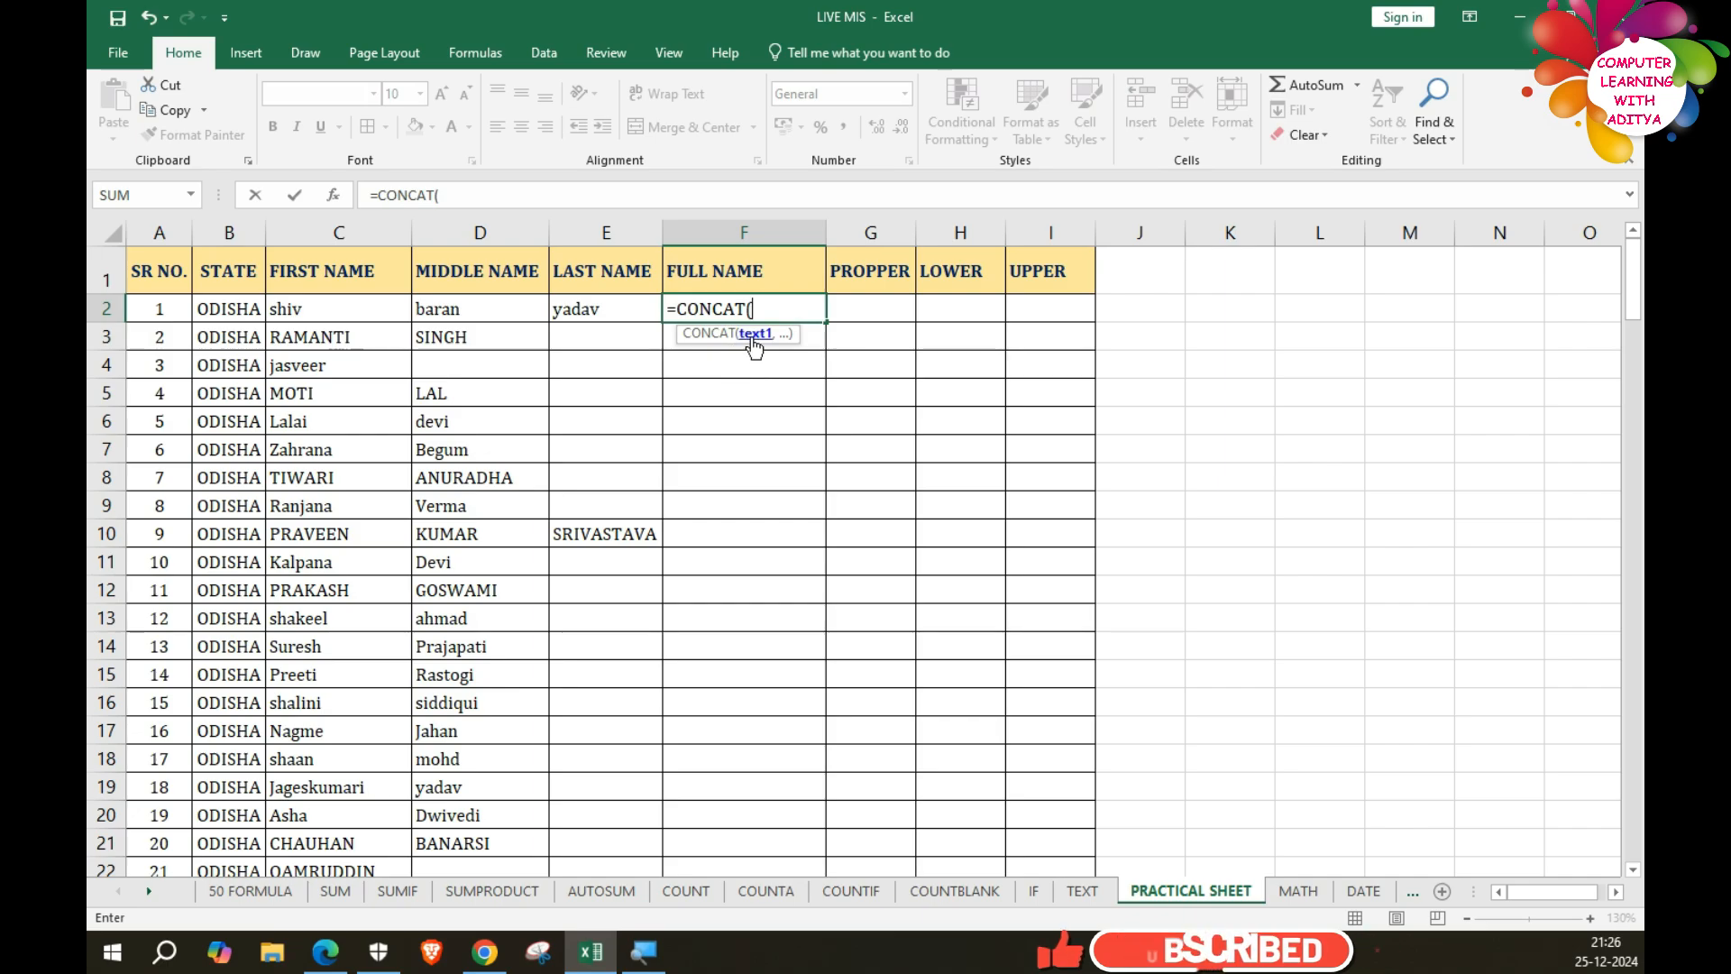
click(340, 309)
text(,)
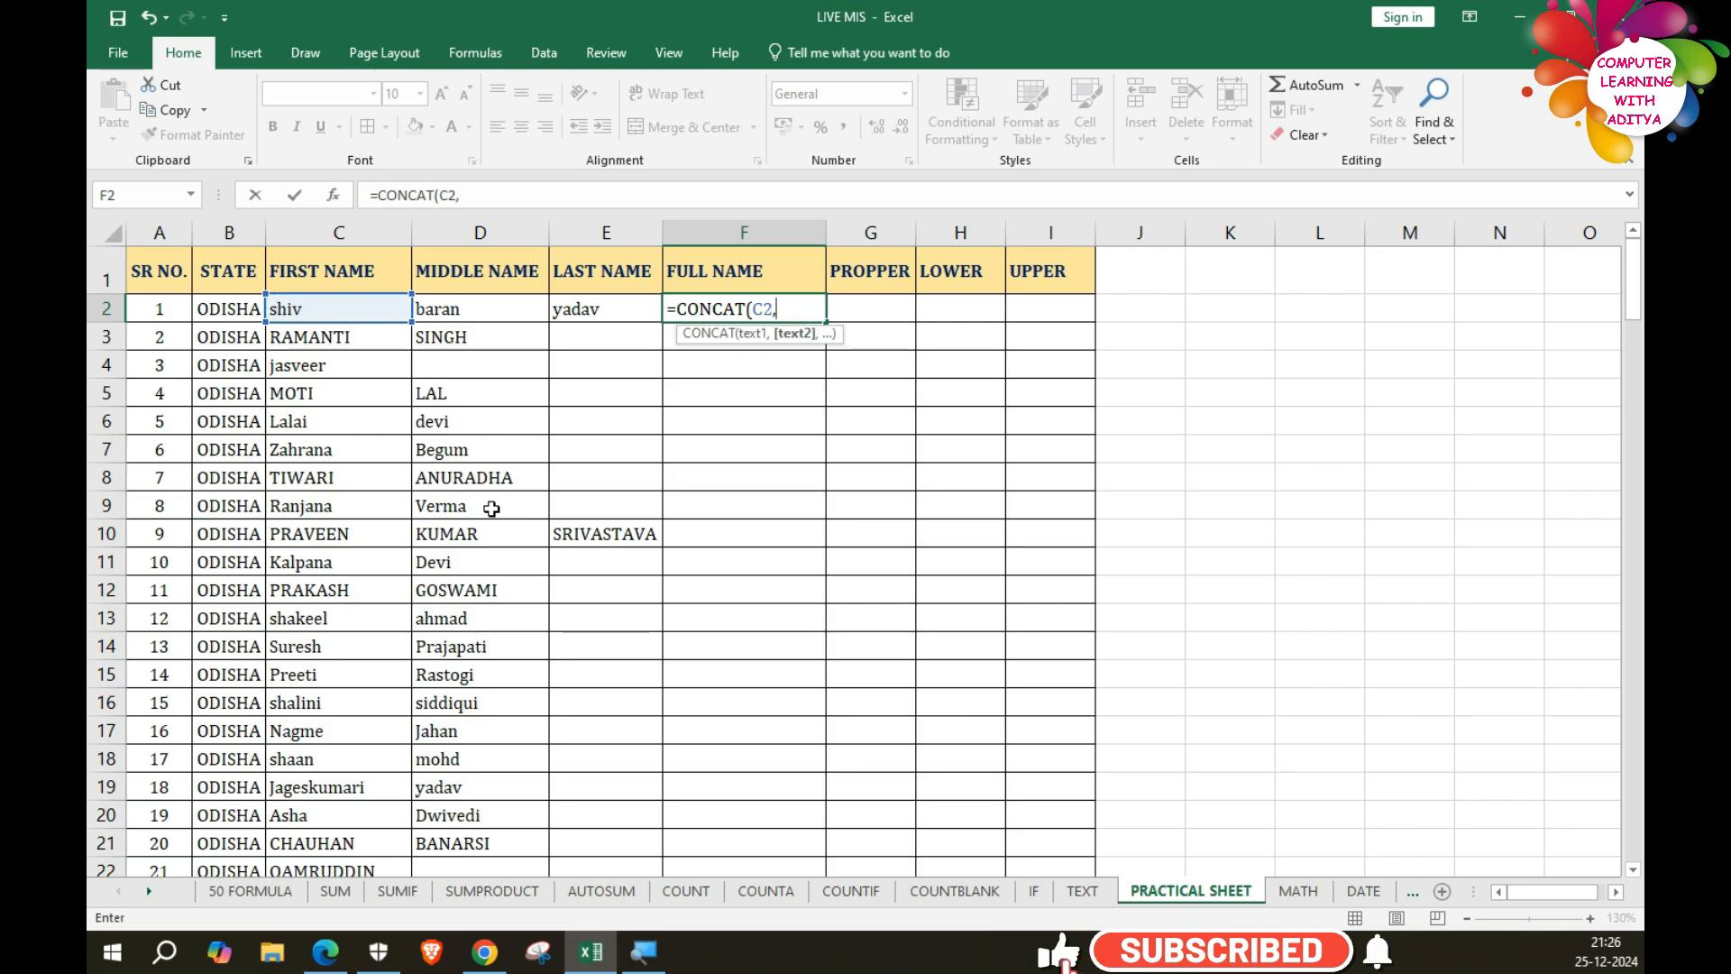
click(460, 308)
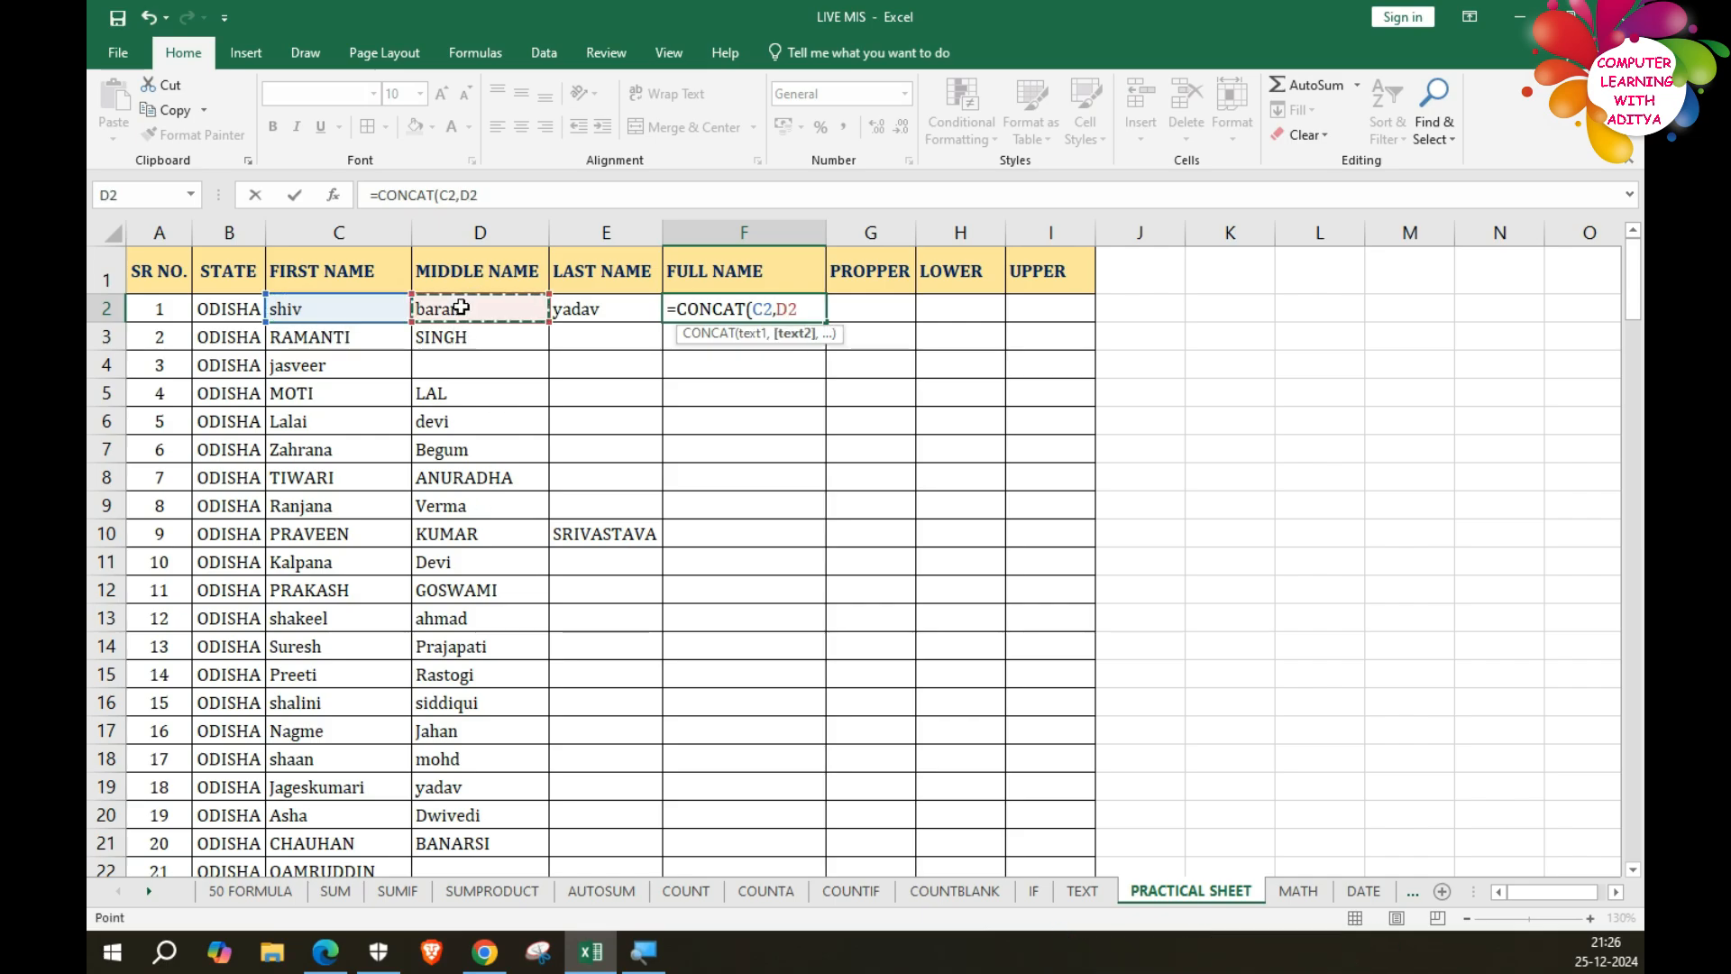
text(,)
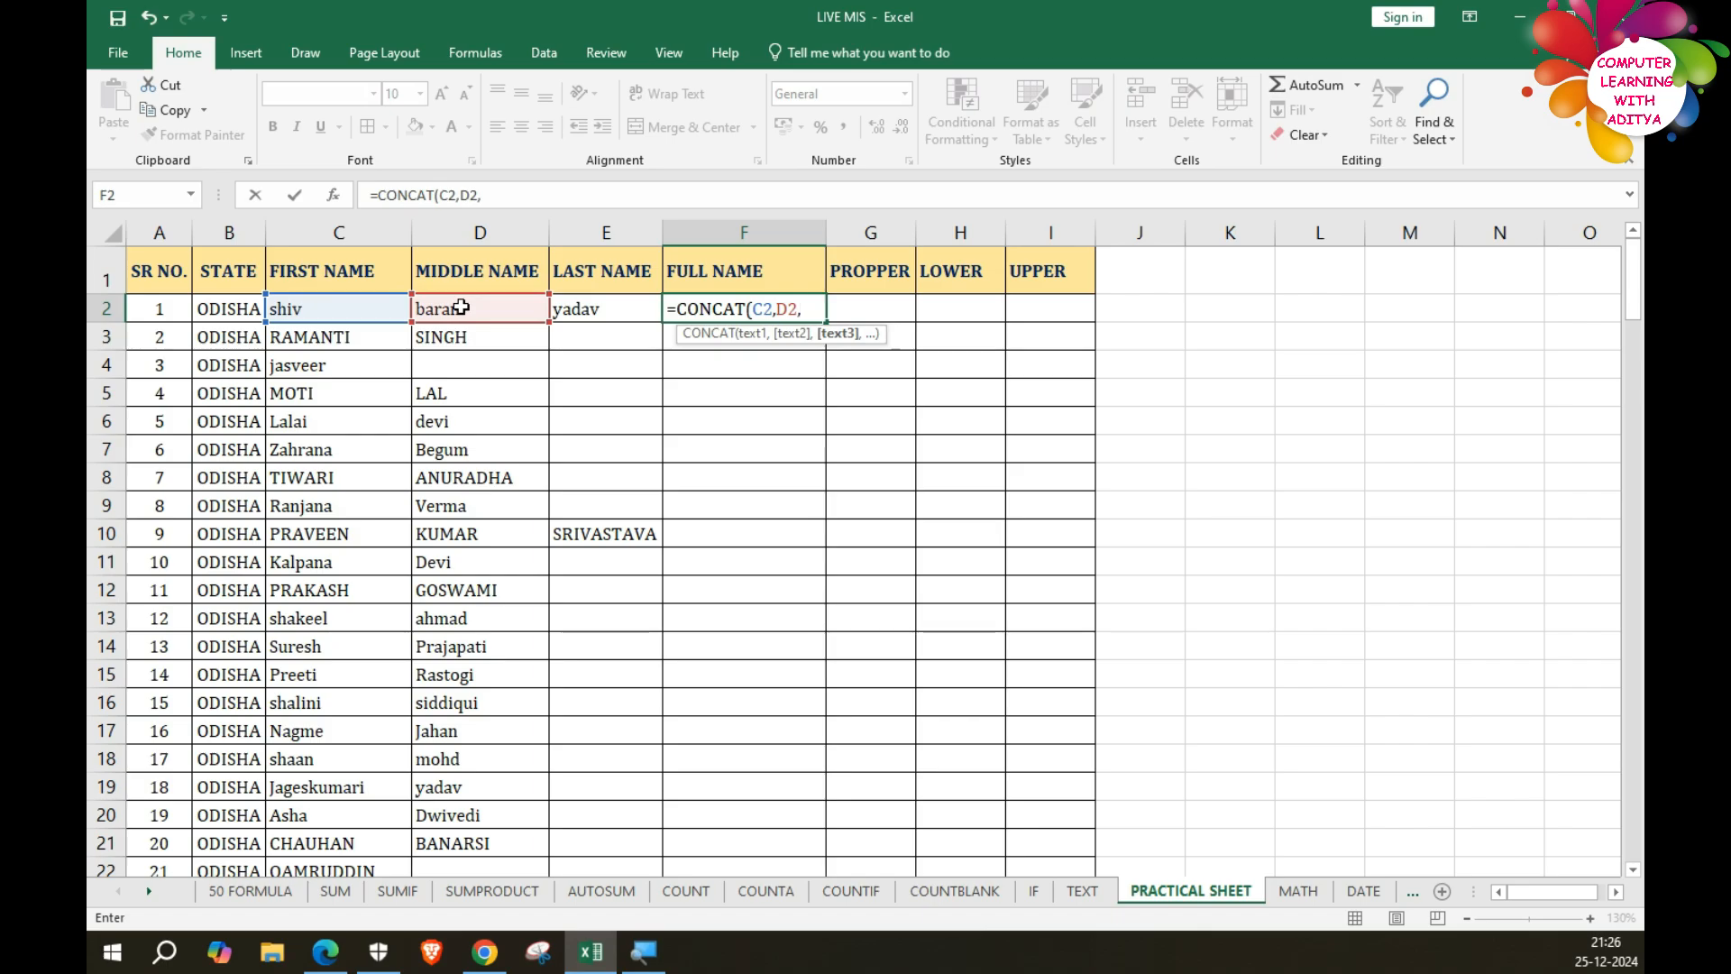
click(613, 309)
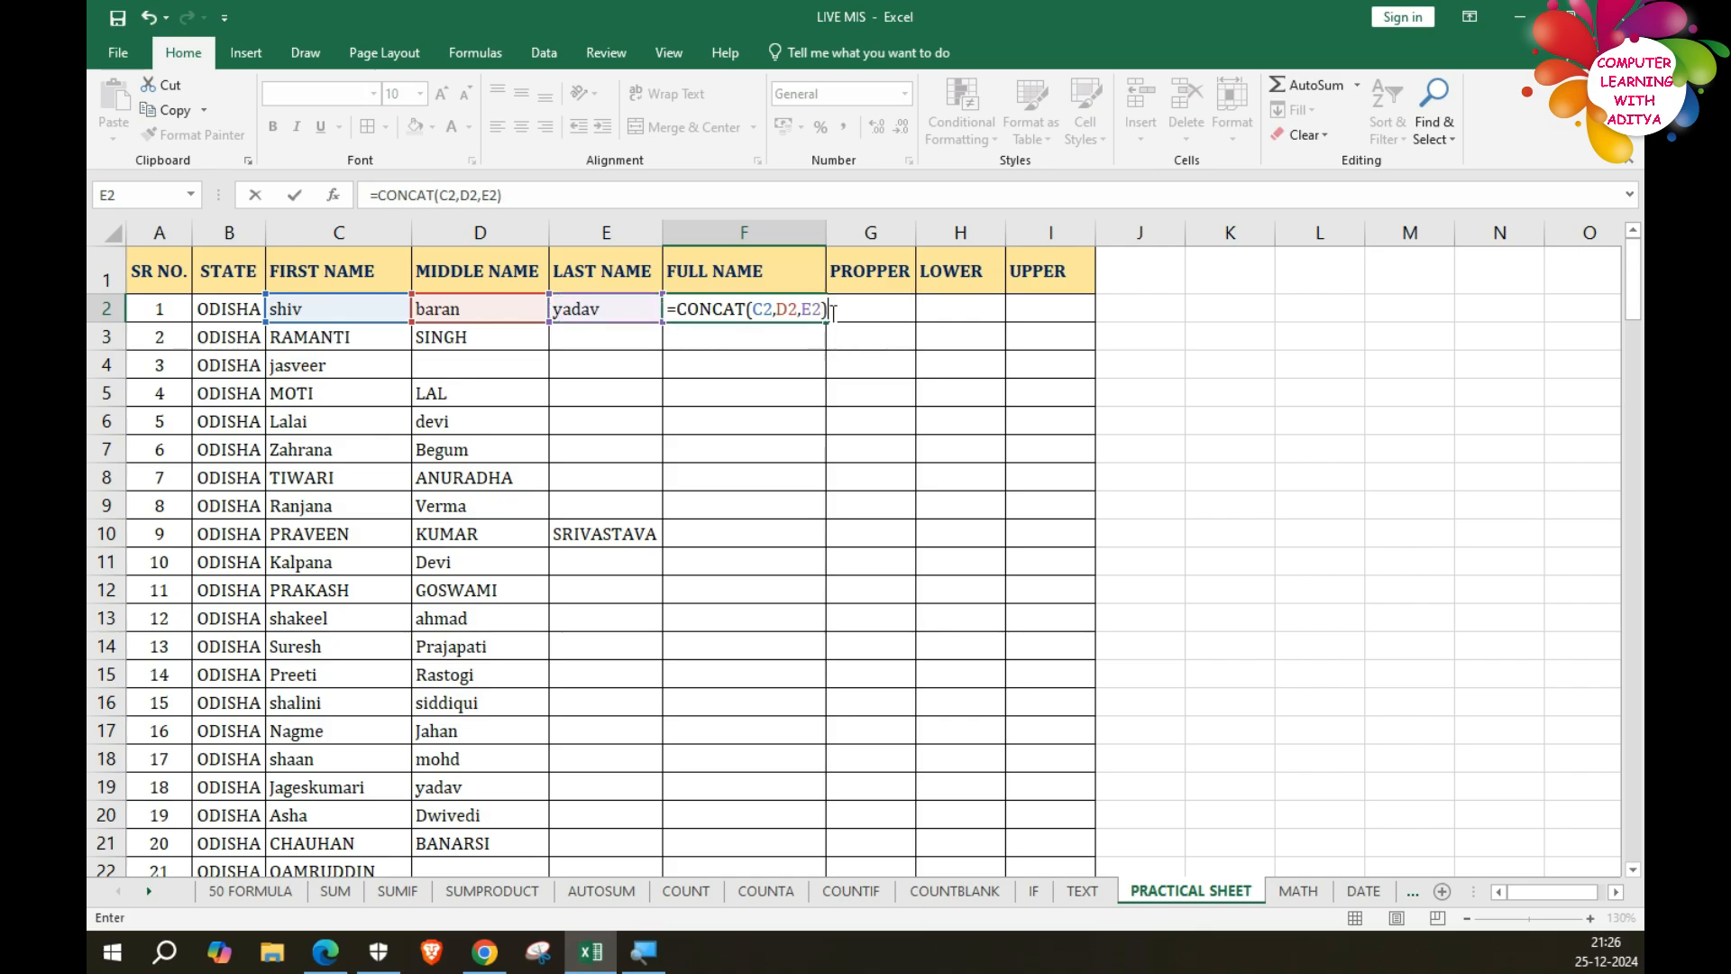
key(Return)
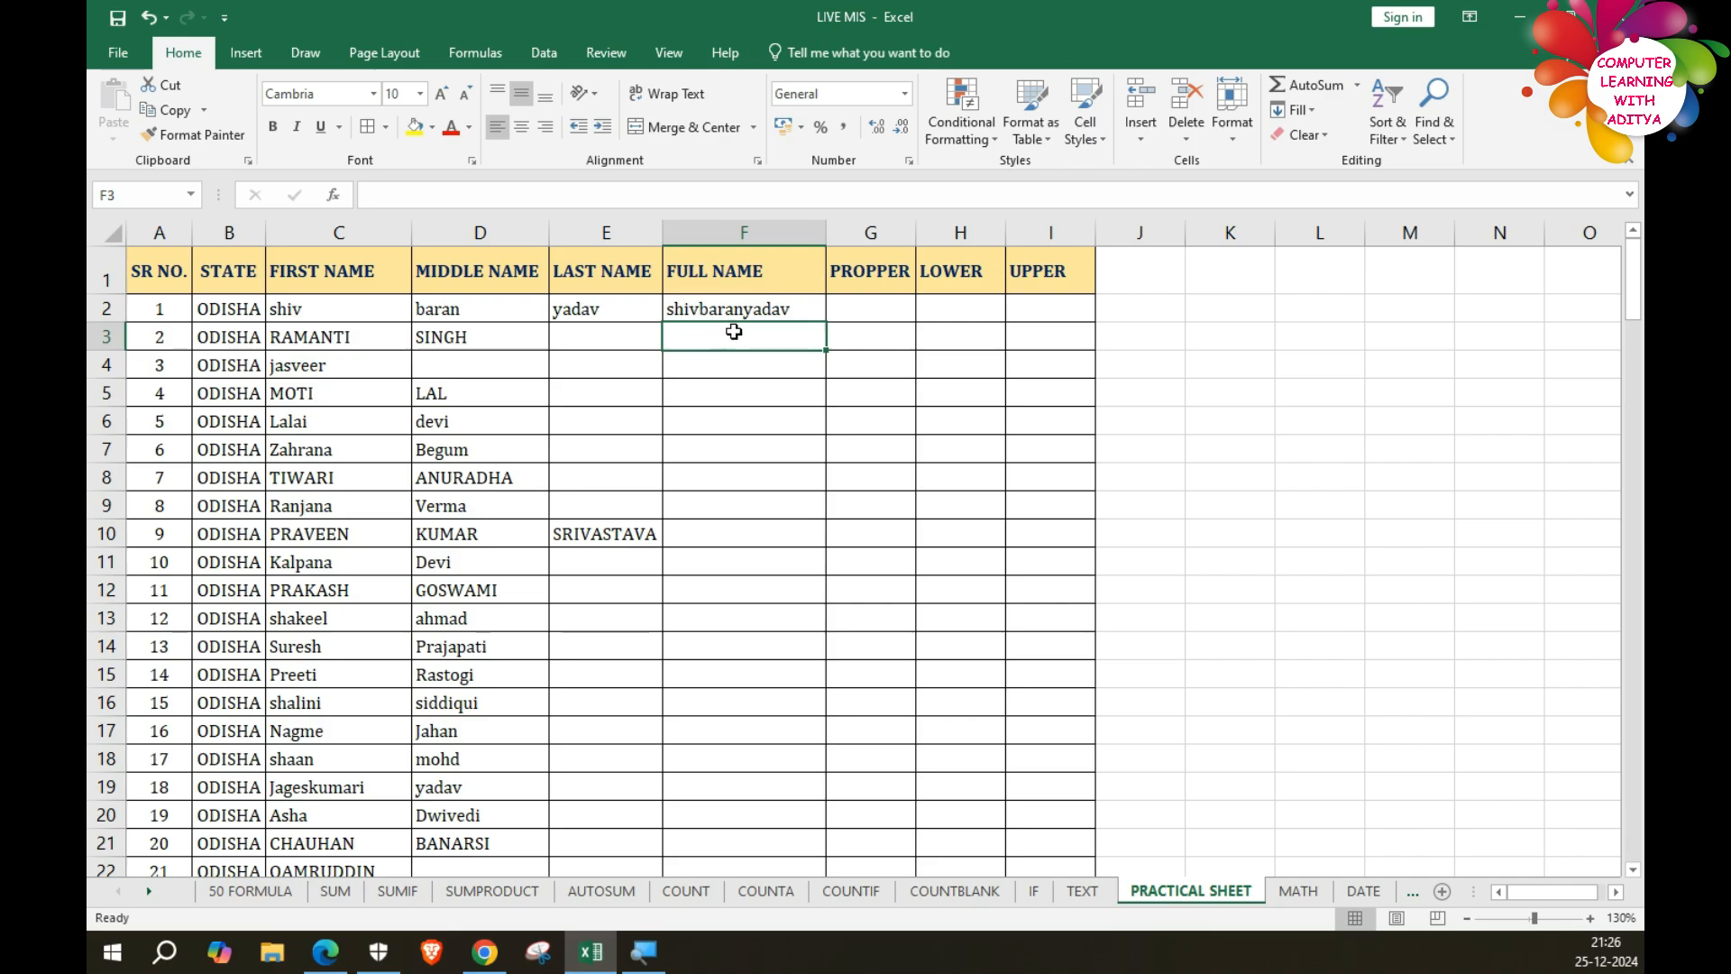
Enter =CONCAT(C3," ",D3) in cell F3 to join the first and middle names with a space.
text(=CONCAT()
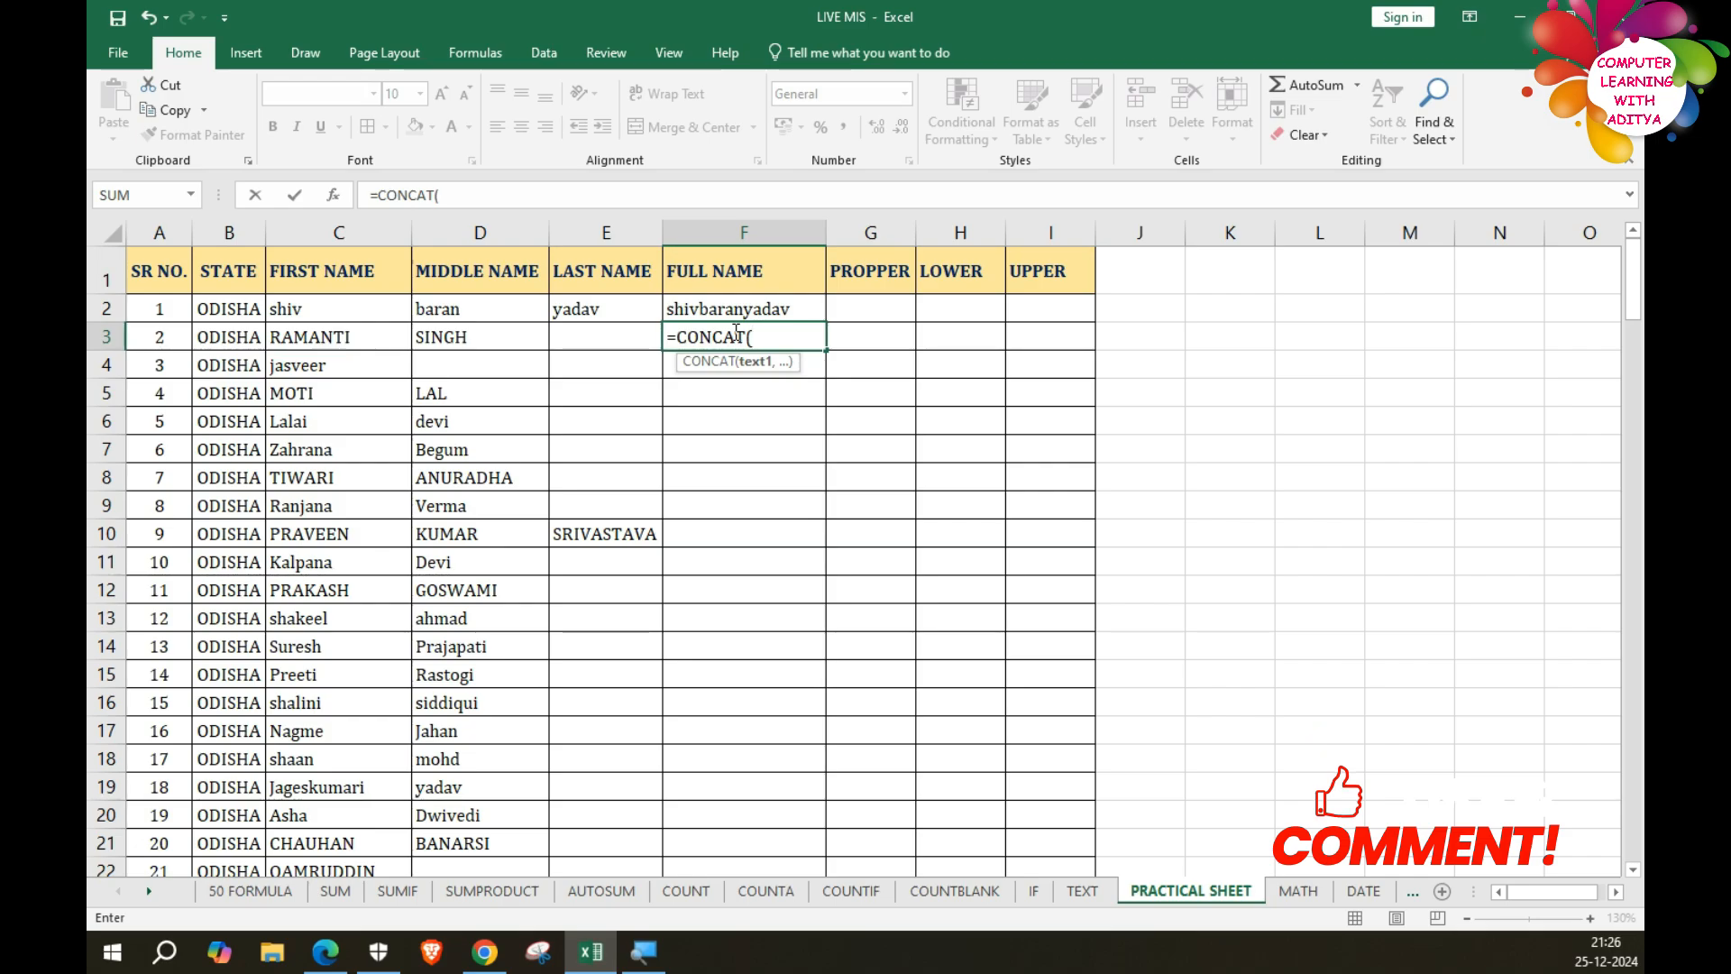
click(321, 339)
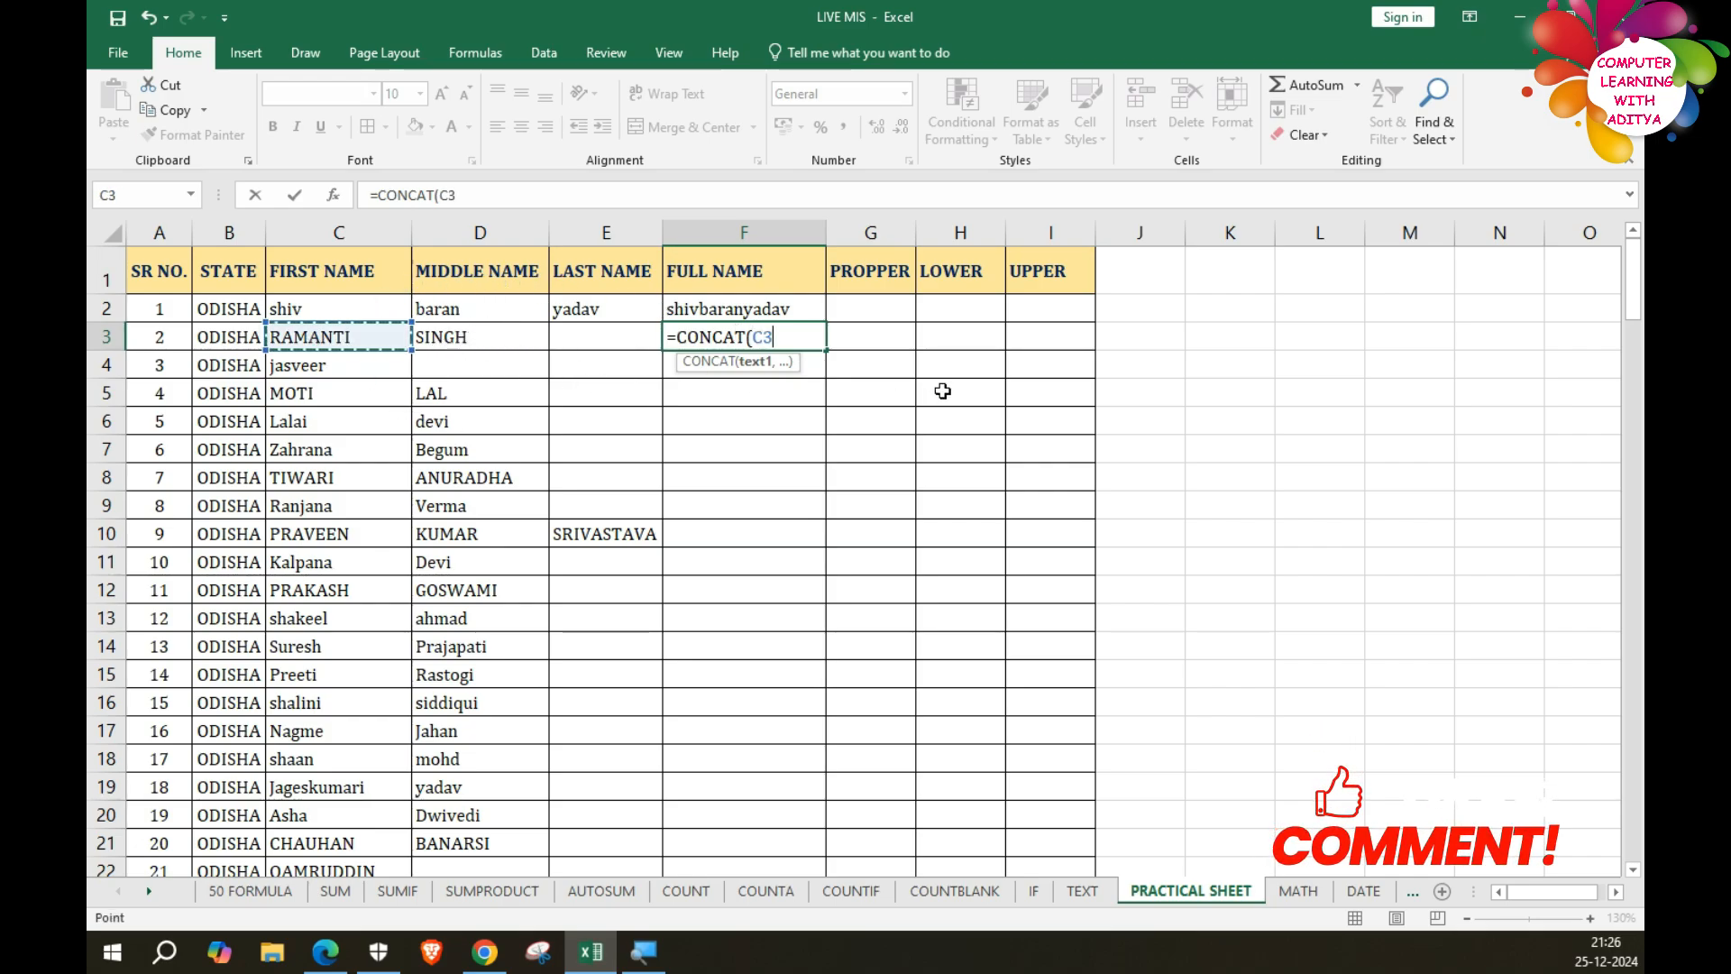
text(,")
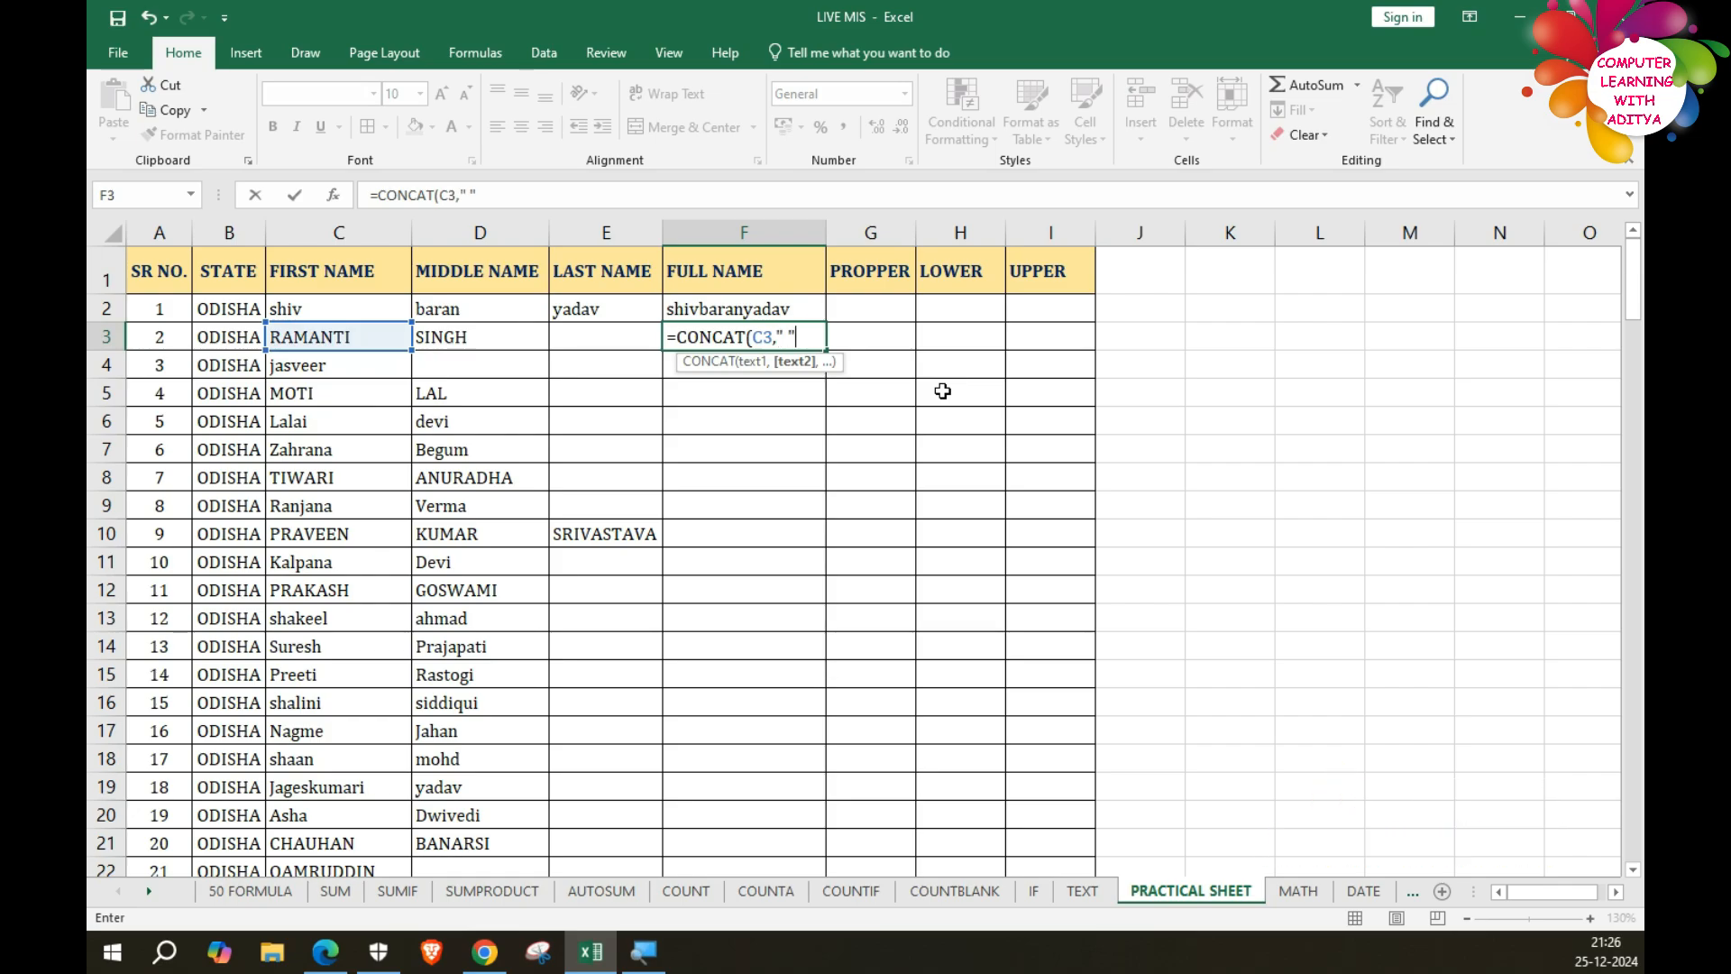
text(",)
click(472, 343)
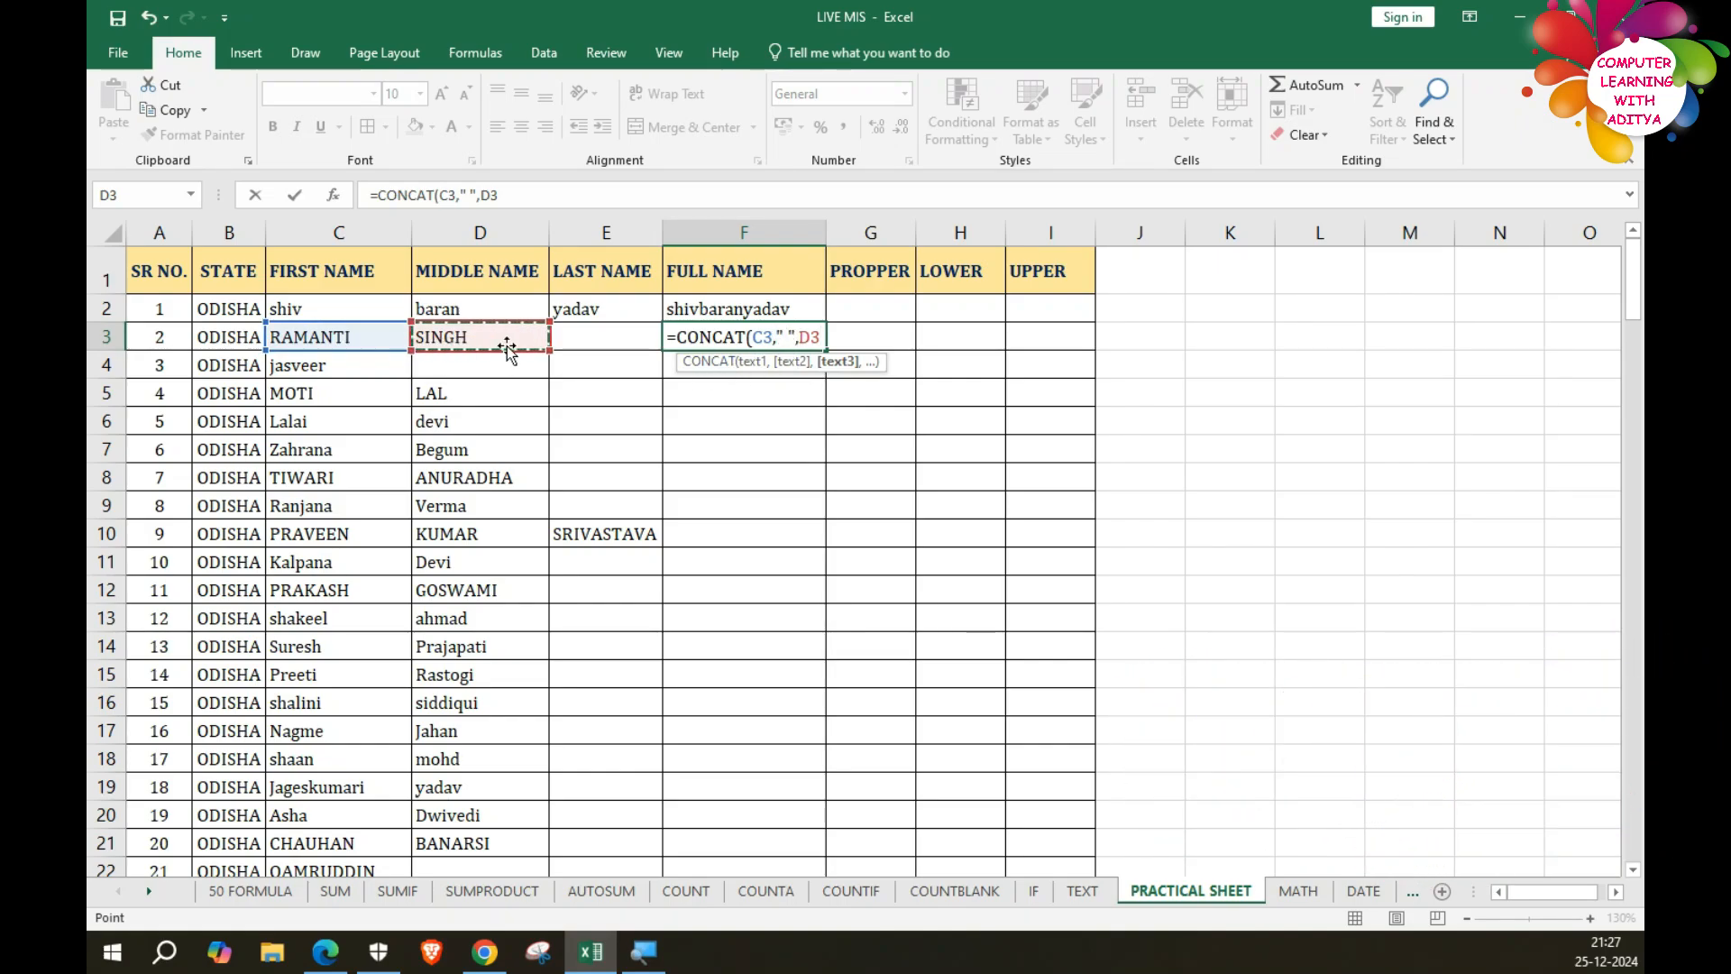
text())
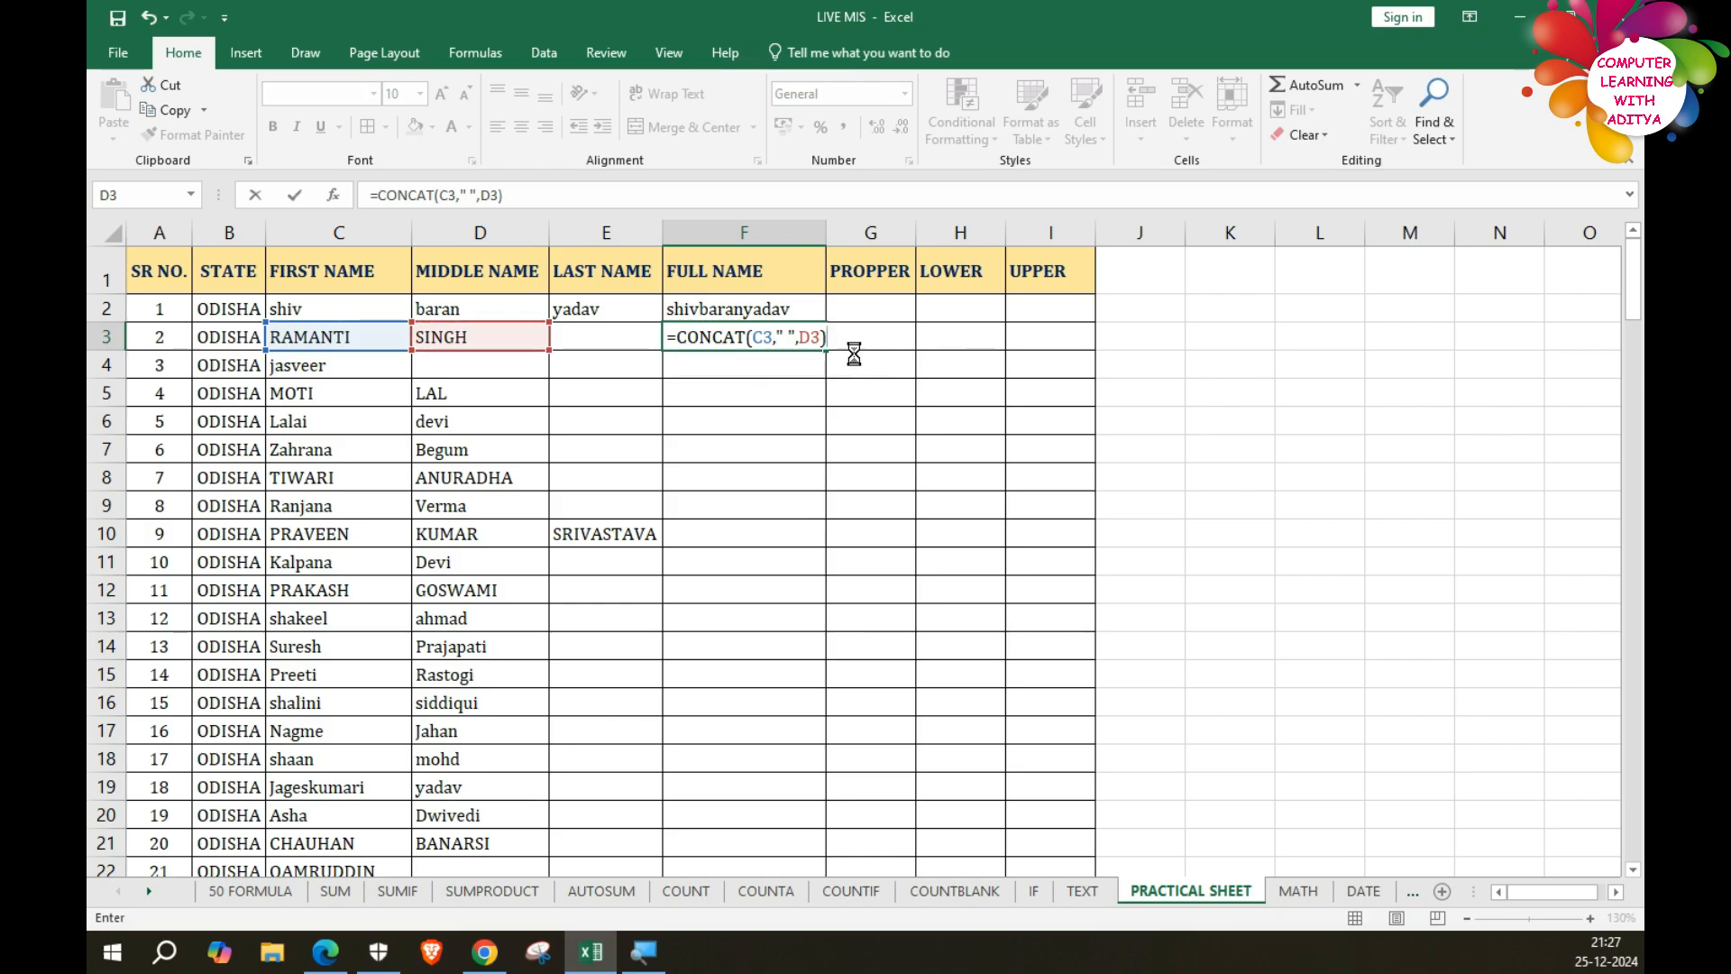
key(Return)
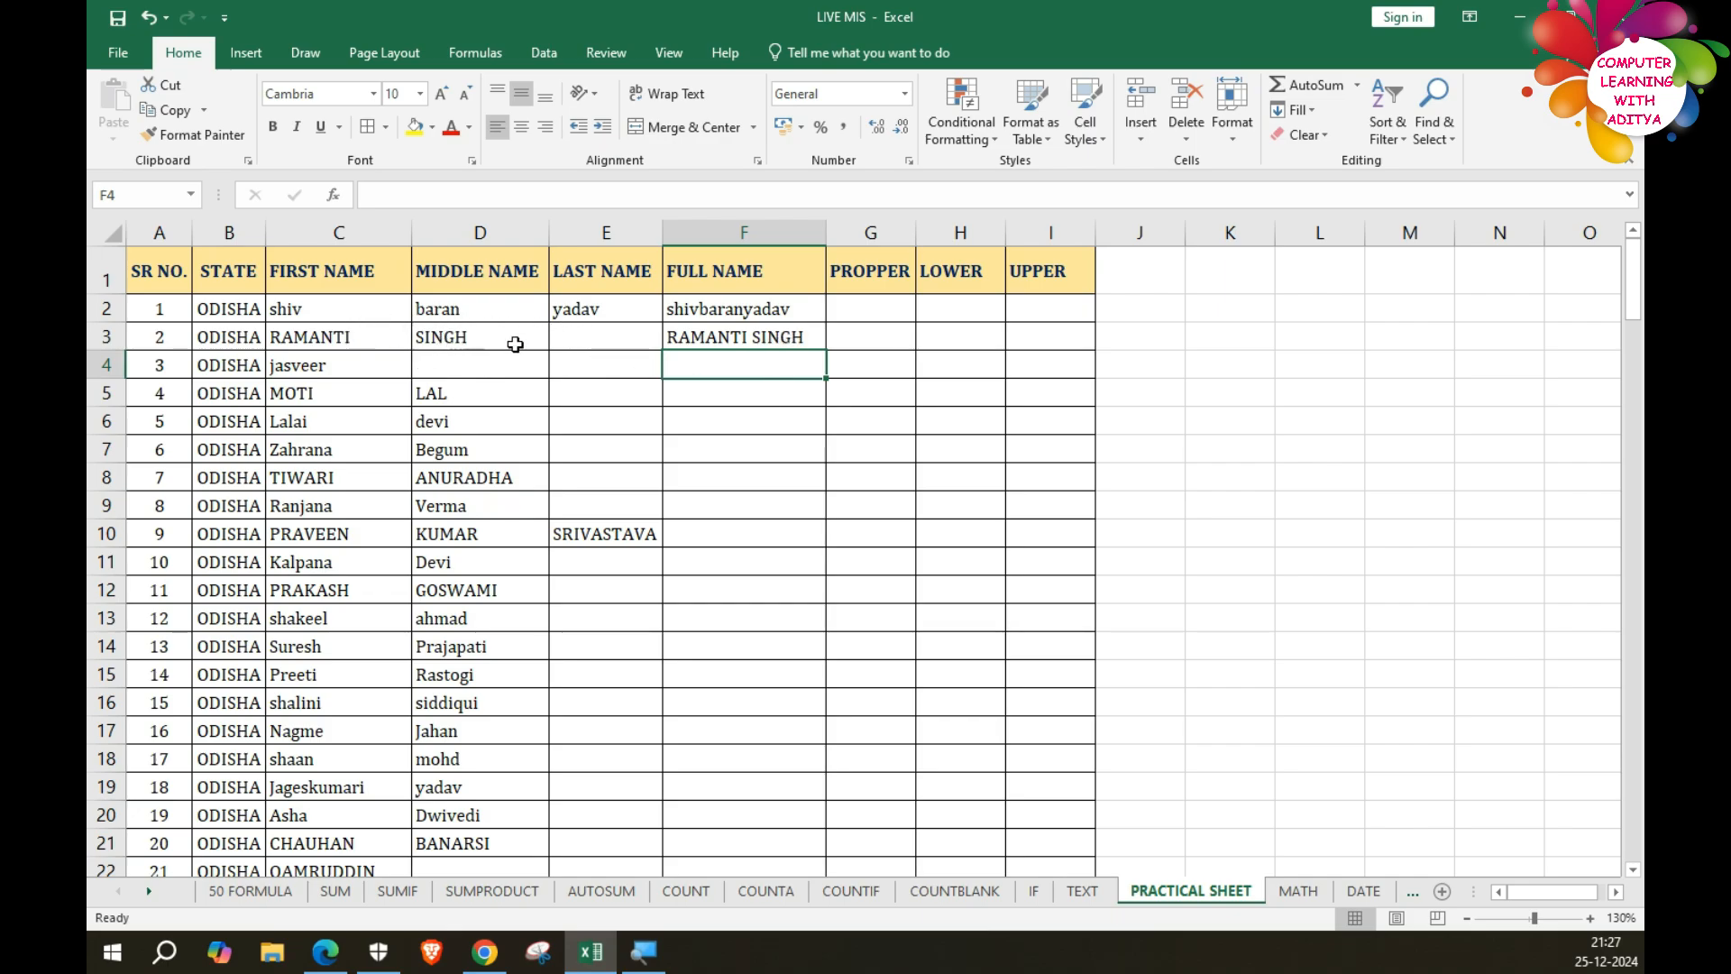
Extend the formula in F3 to =CONCAT(C3," ",D3," ",E3) so it includes the last name after a space.
click(819, 348)
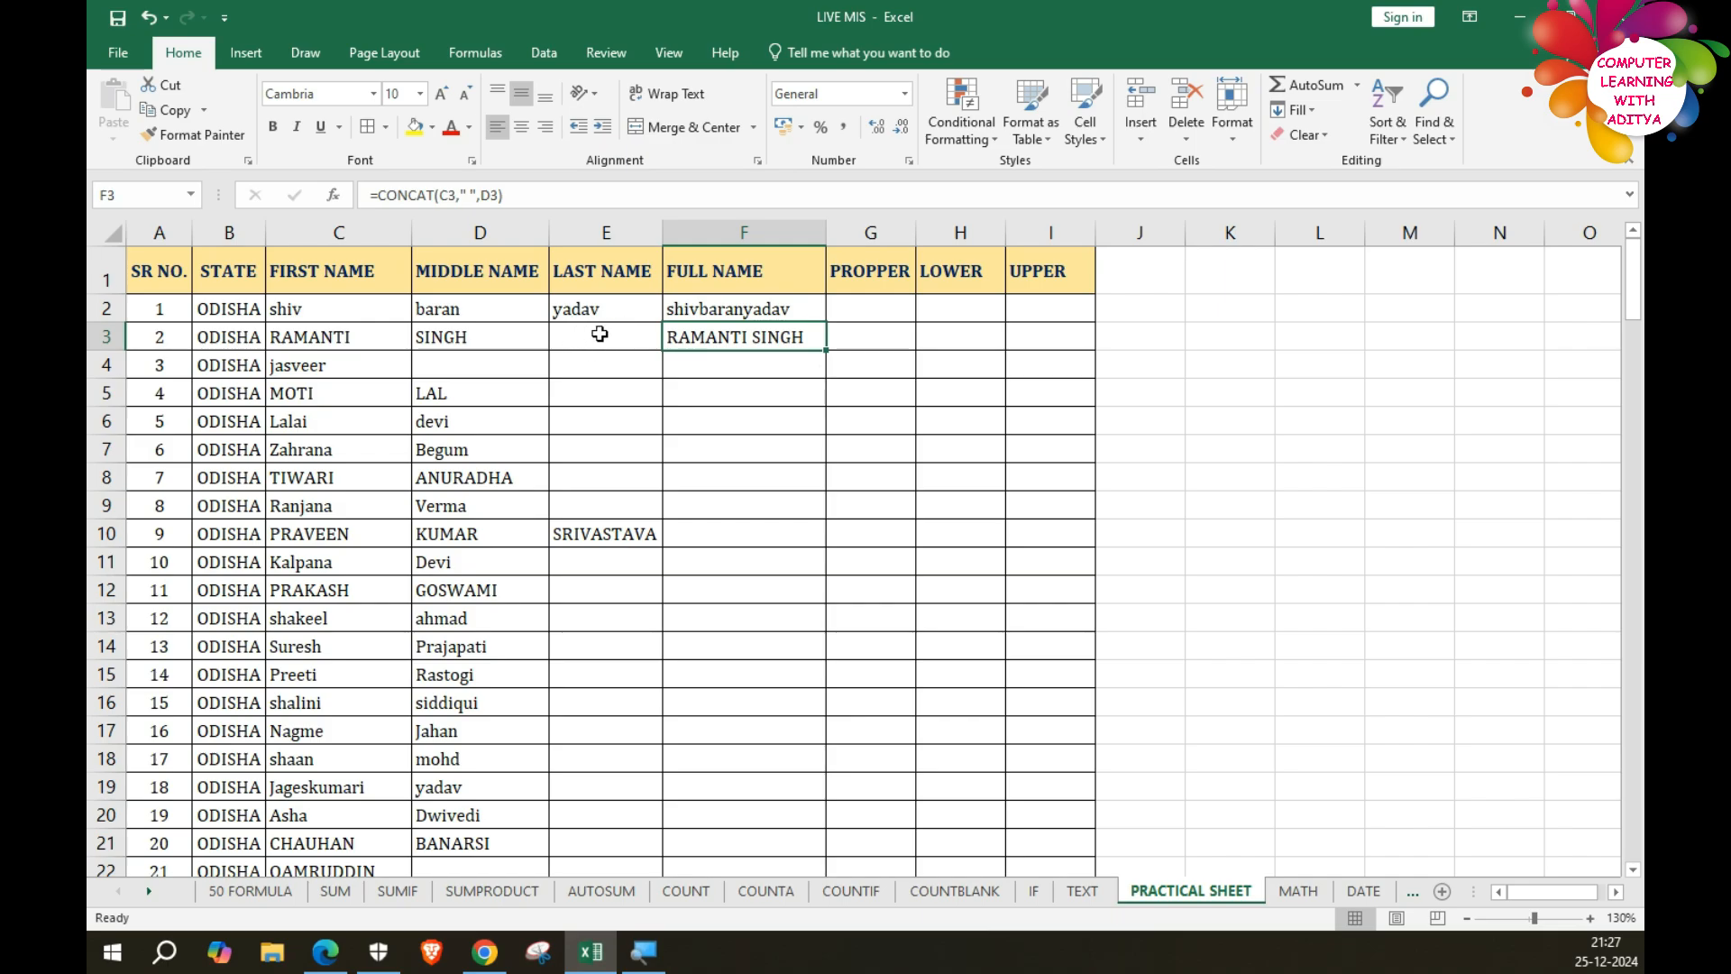
double_click(804, 337)
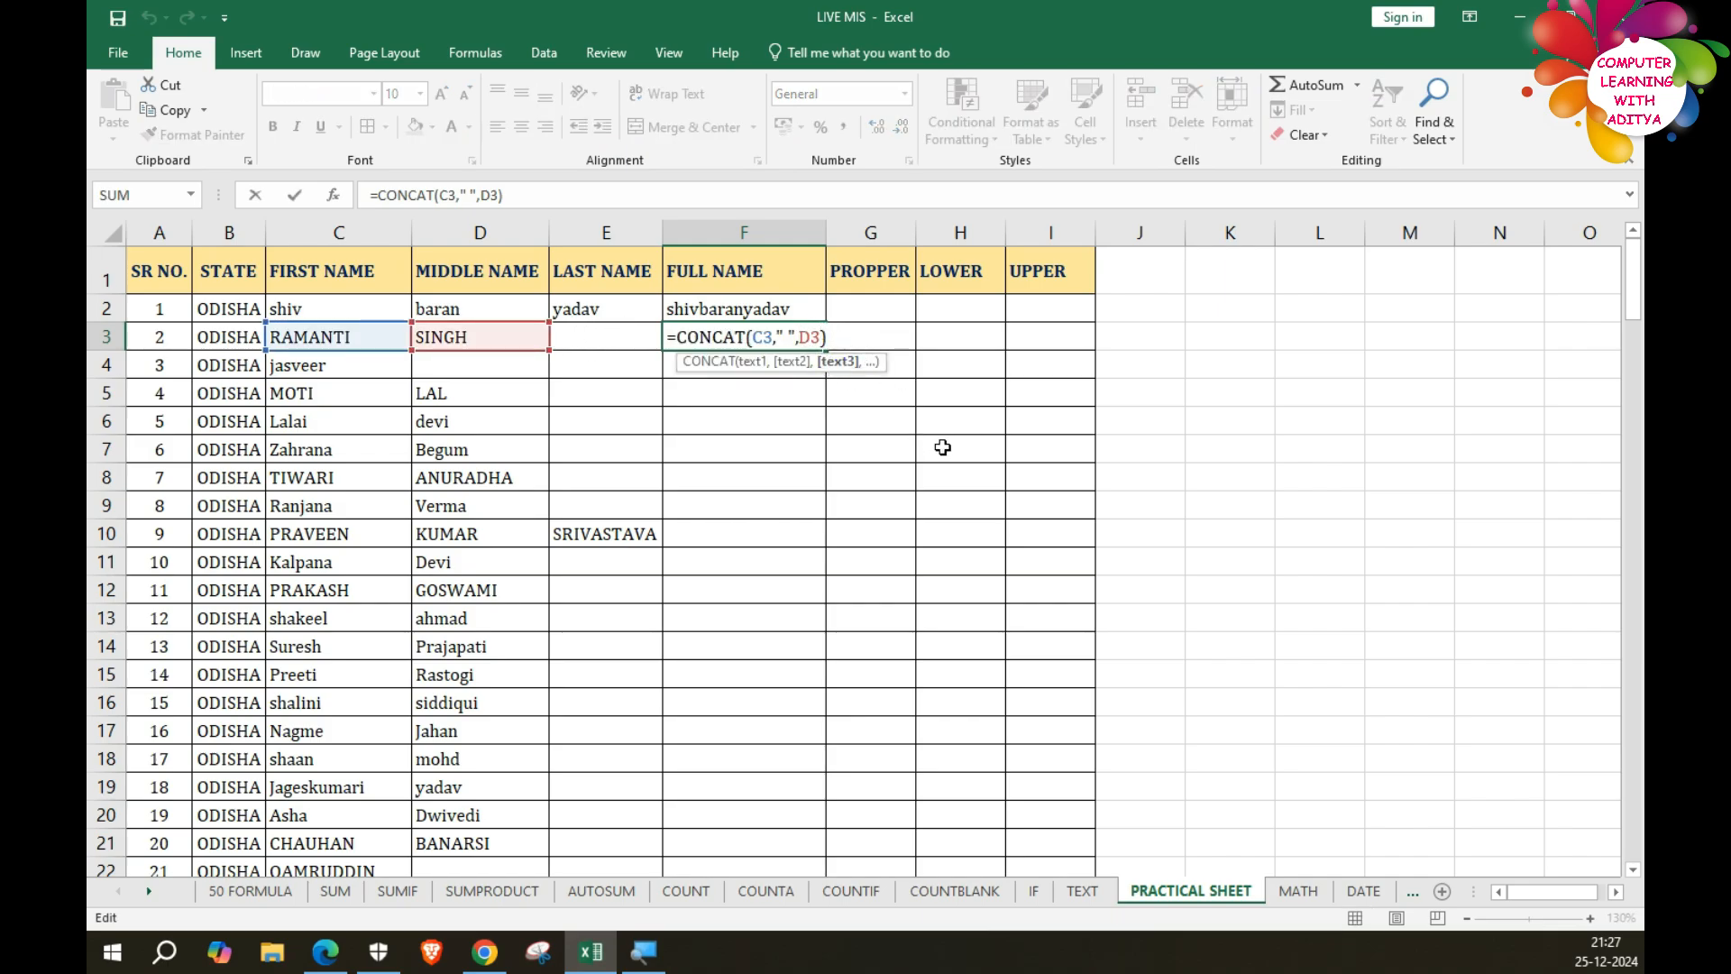
text(,")
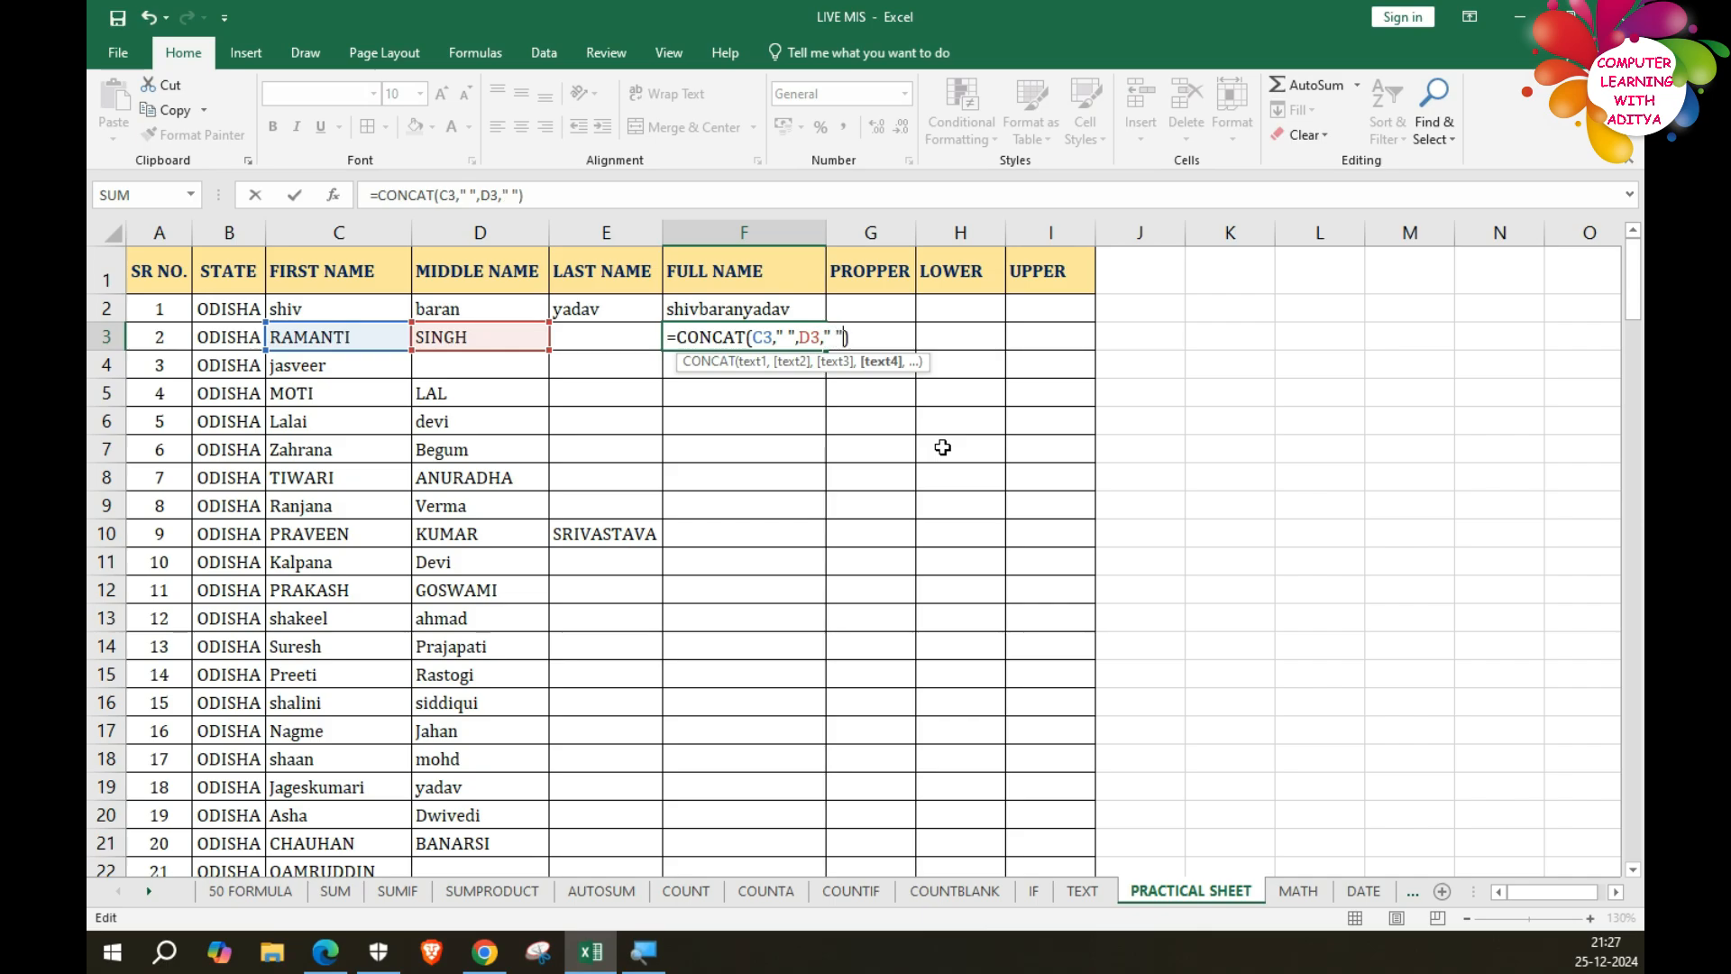
text( ",)
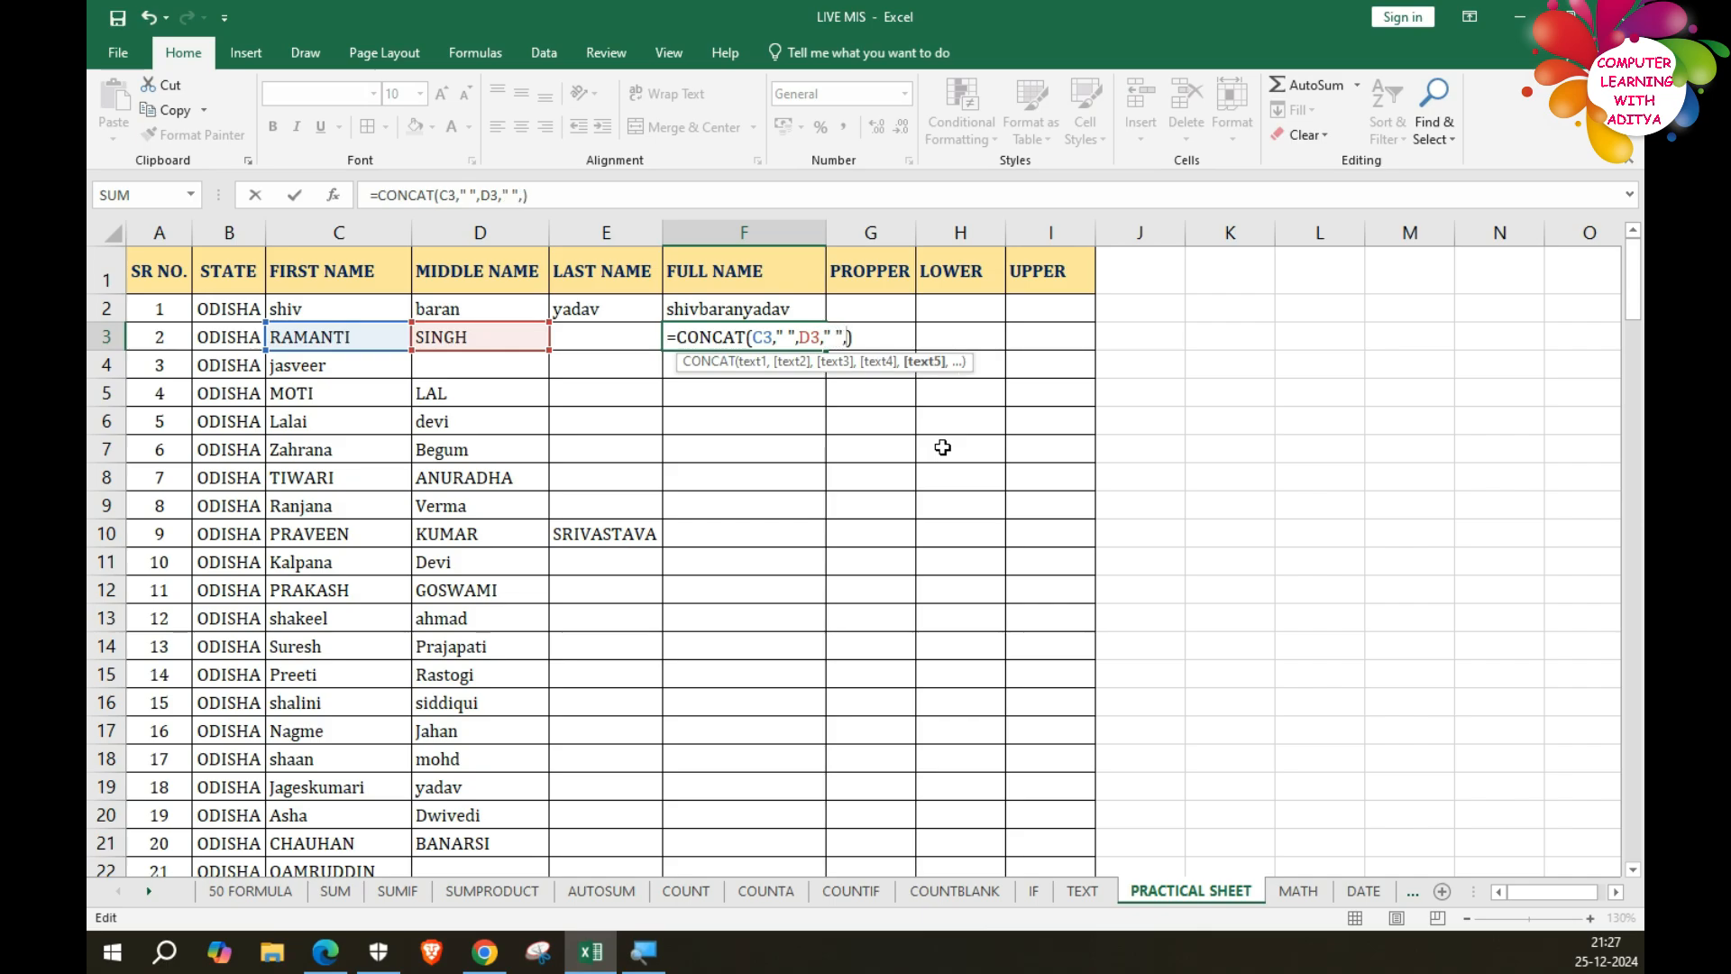
click(585, 340)
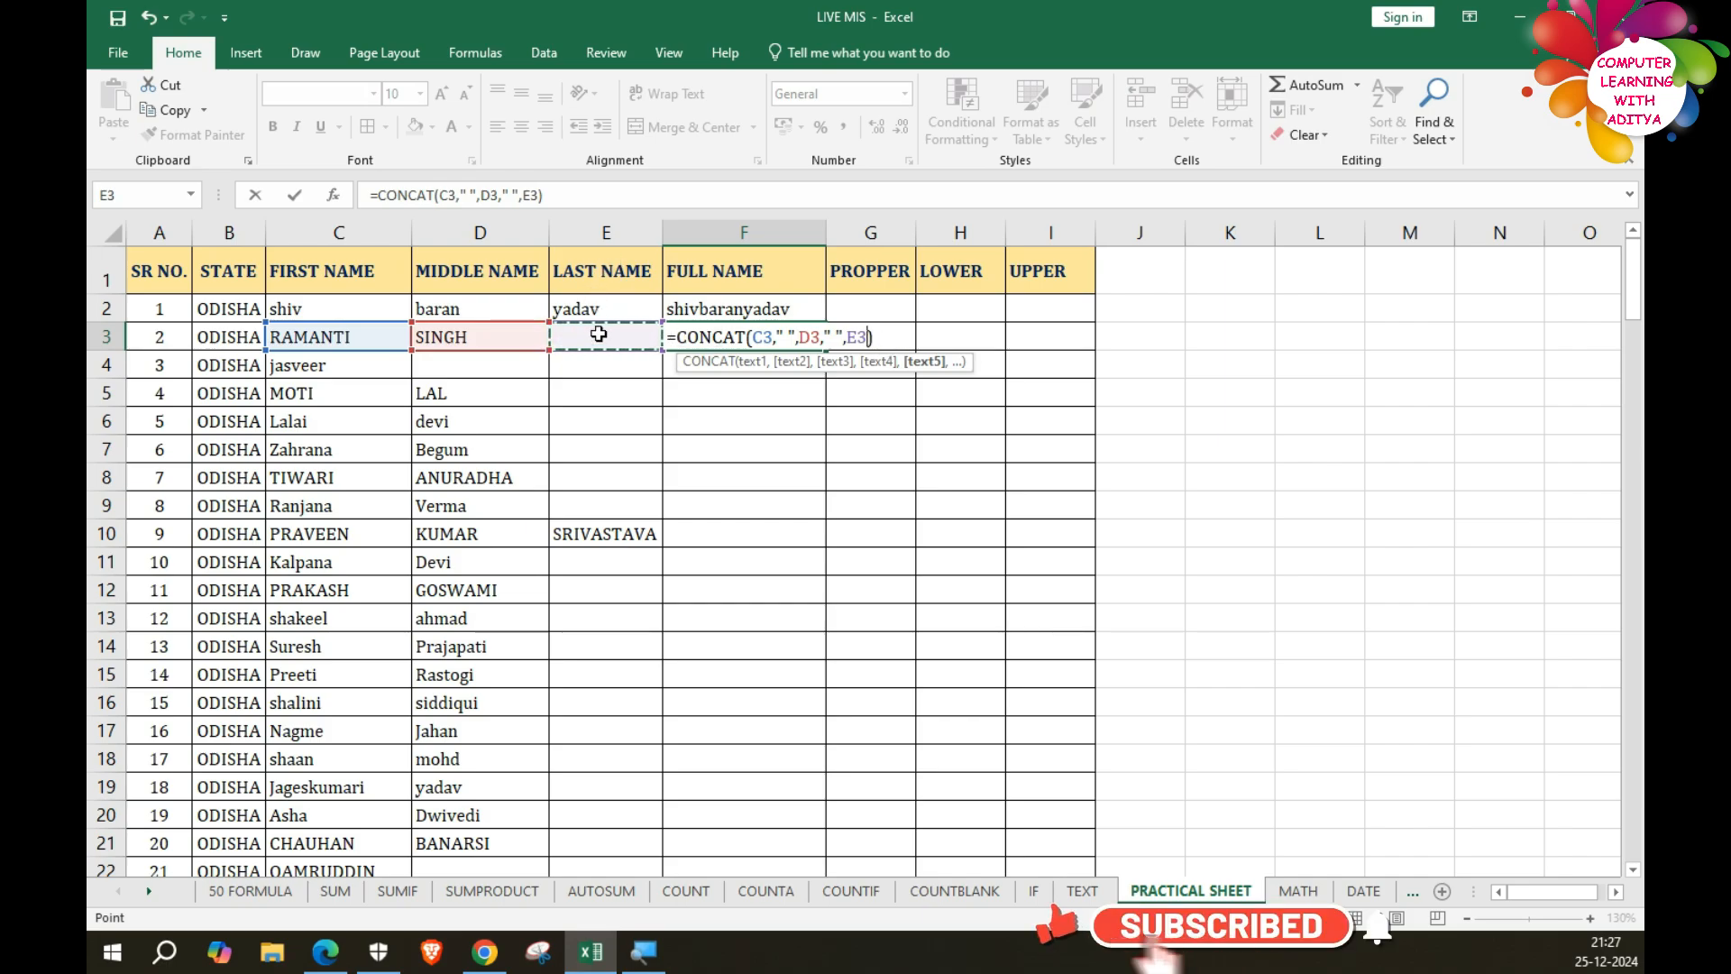
click(907, 345)
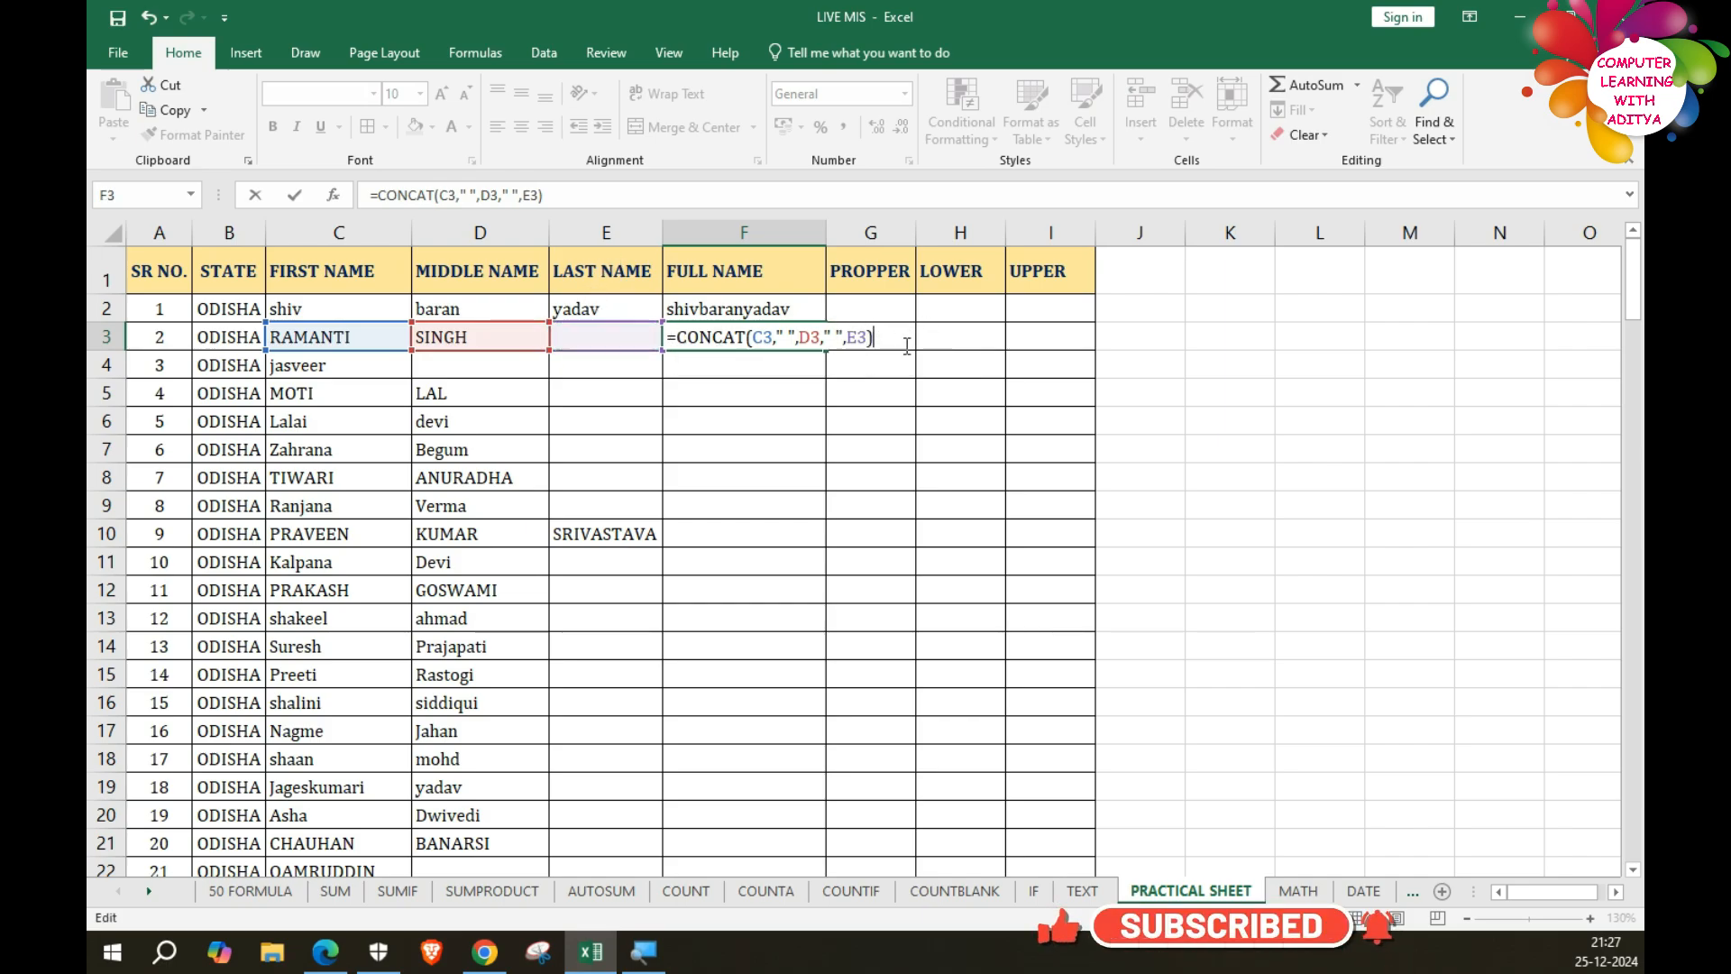
key(Return)
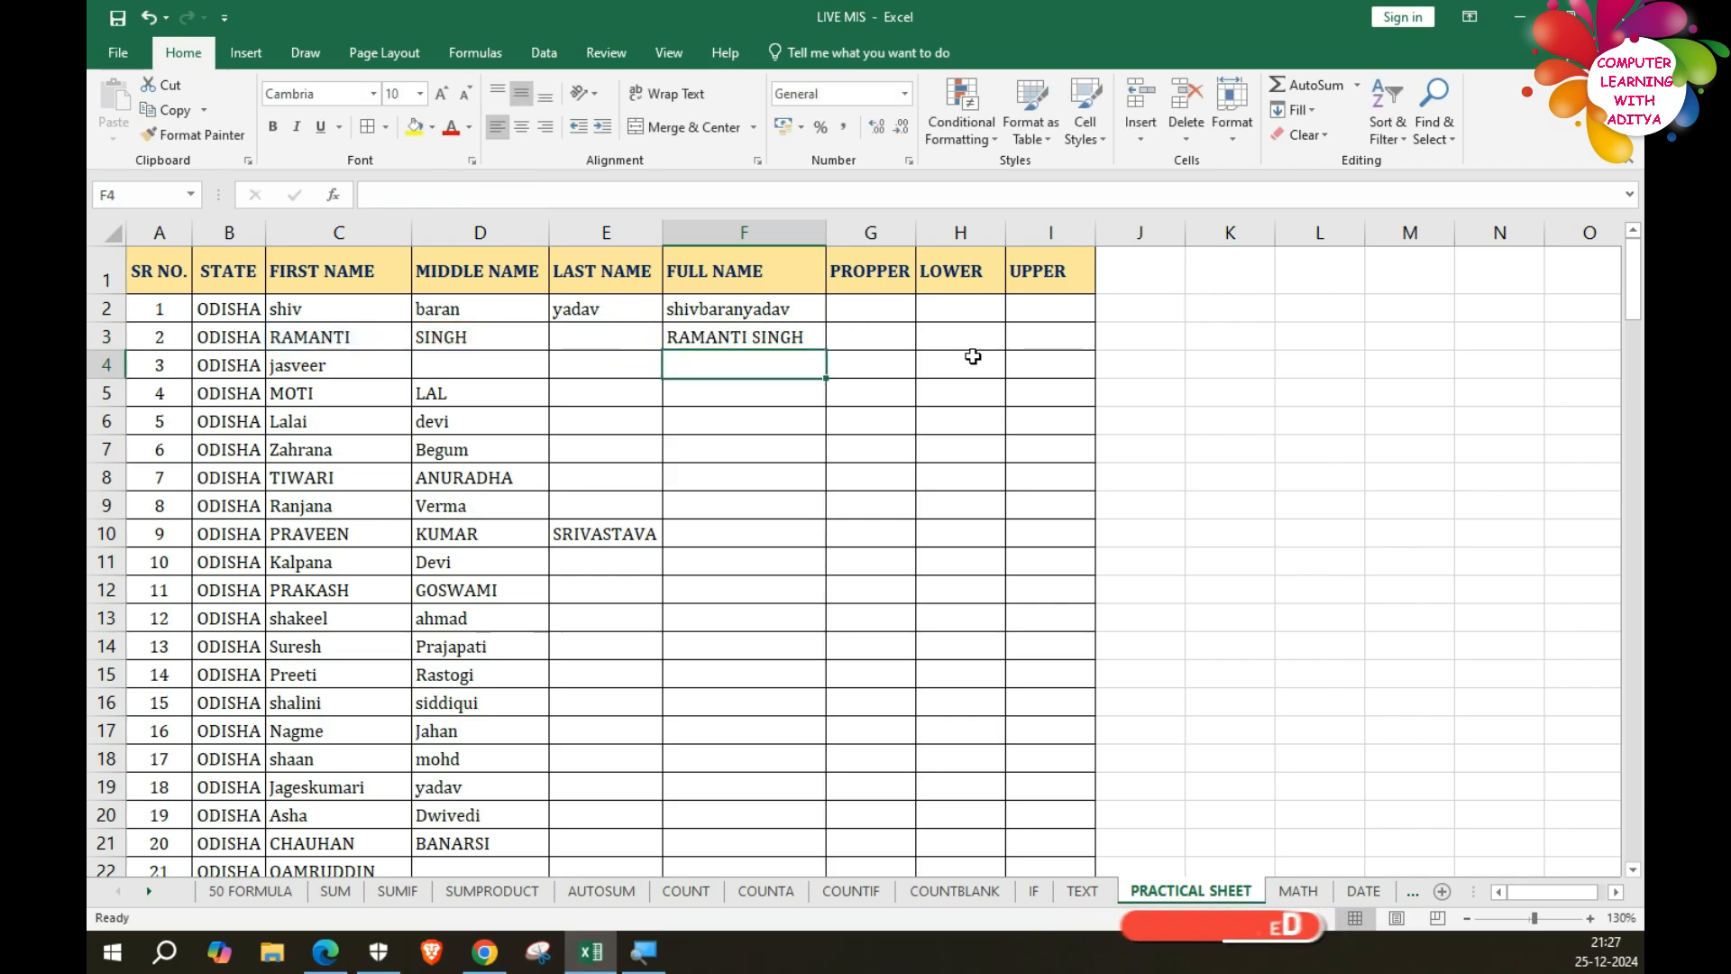
Test the full-name formula in F3 by entering a trial last name in E3, and clear that entry again.
click(777, 333)
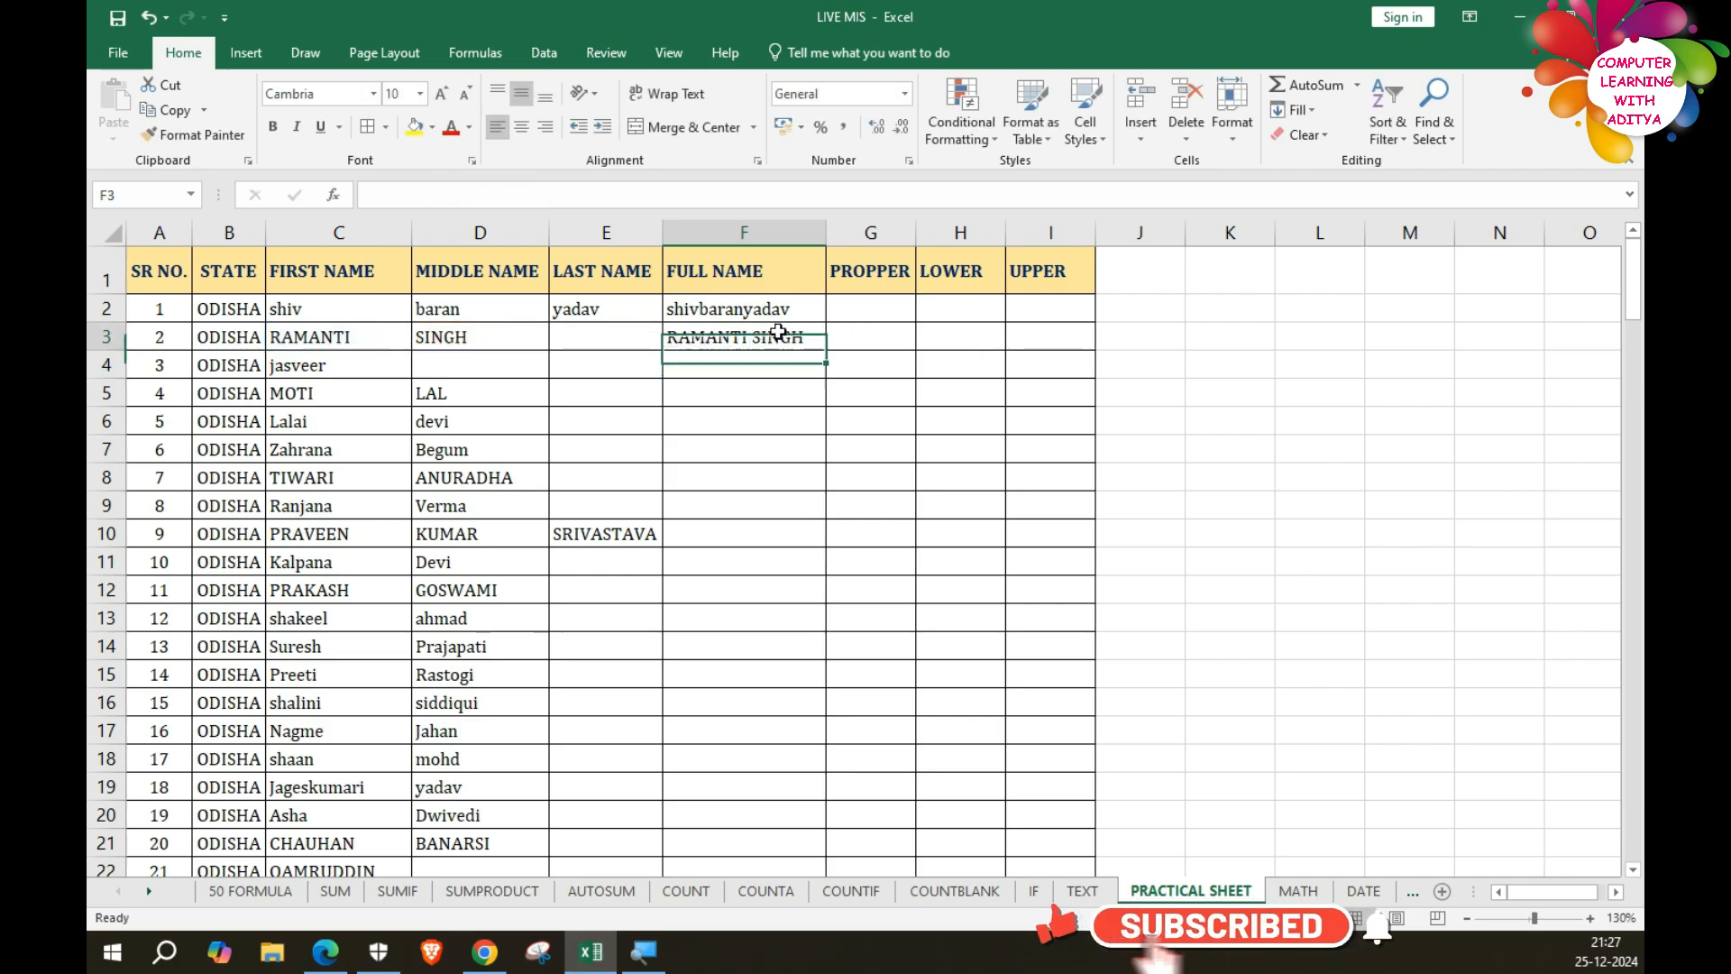
click(595, 335)
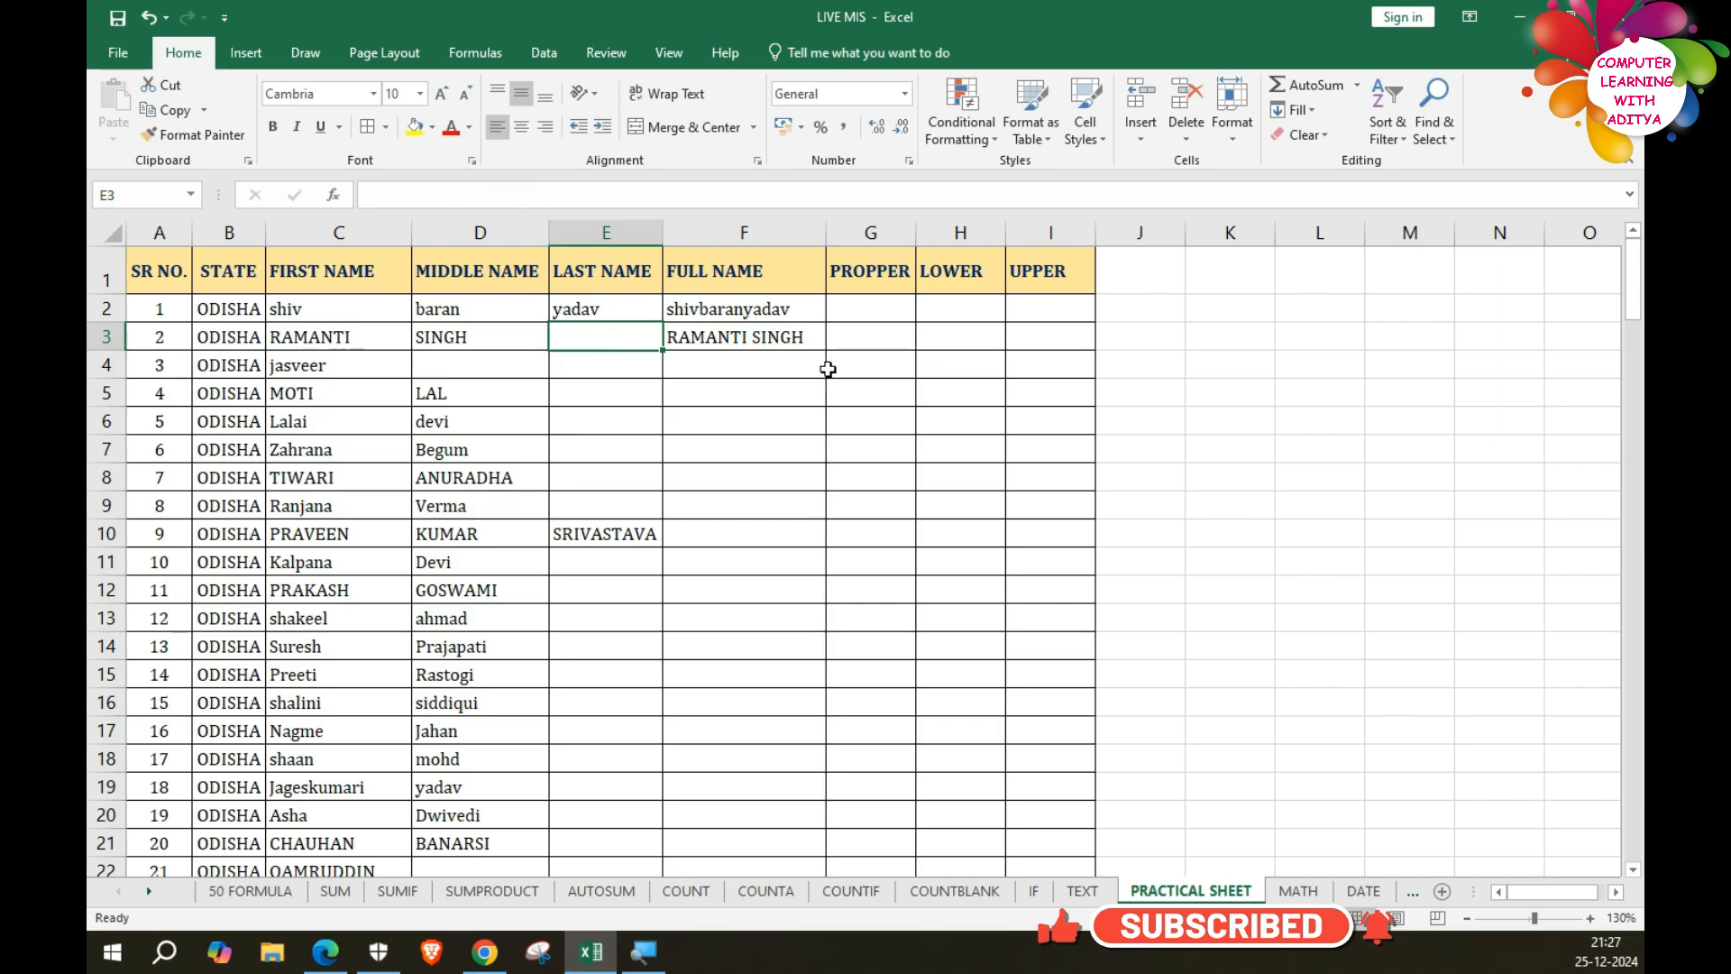
text(KUMAR)
key(Return)
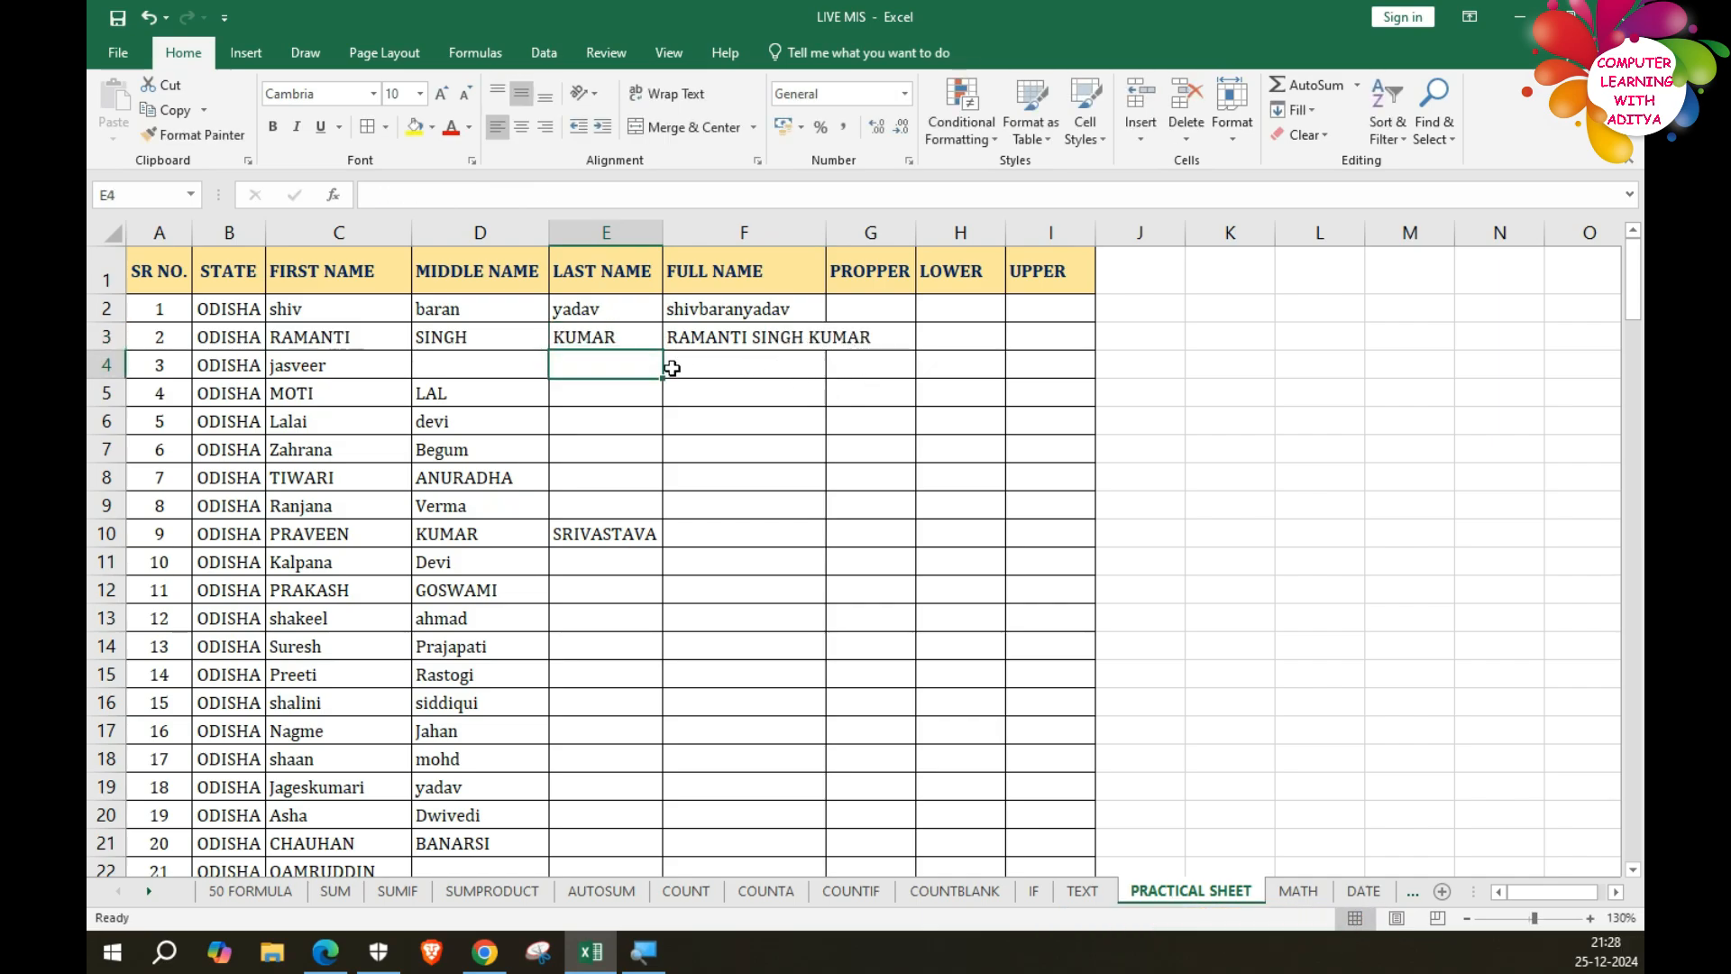
click(604, 335)
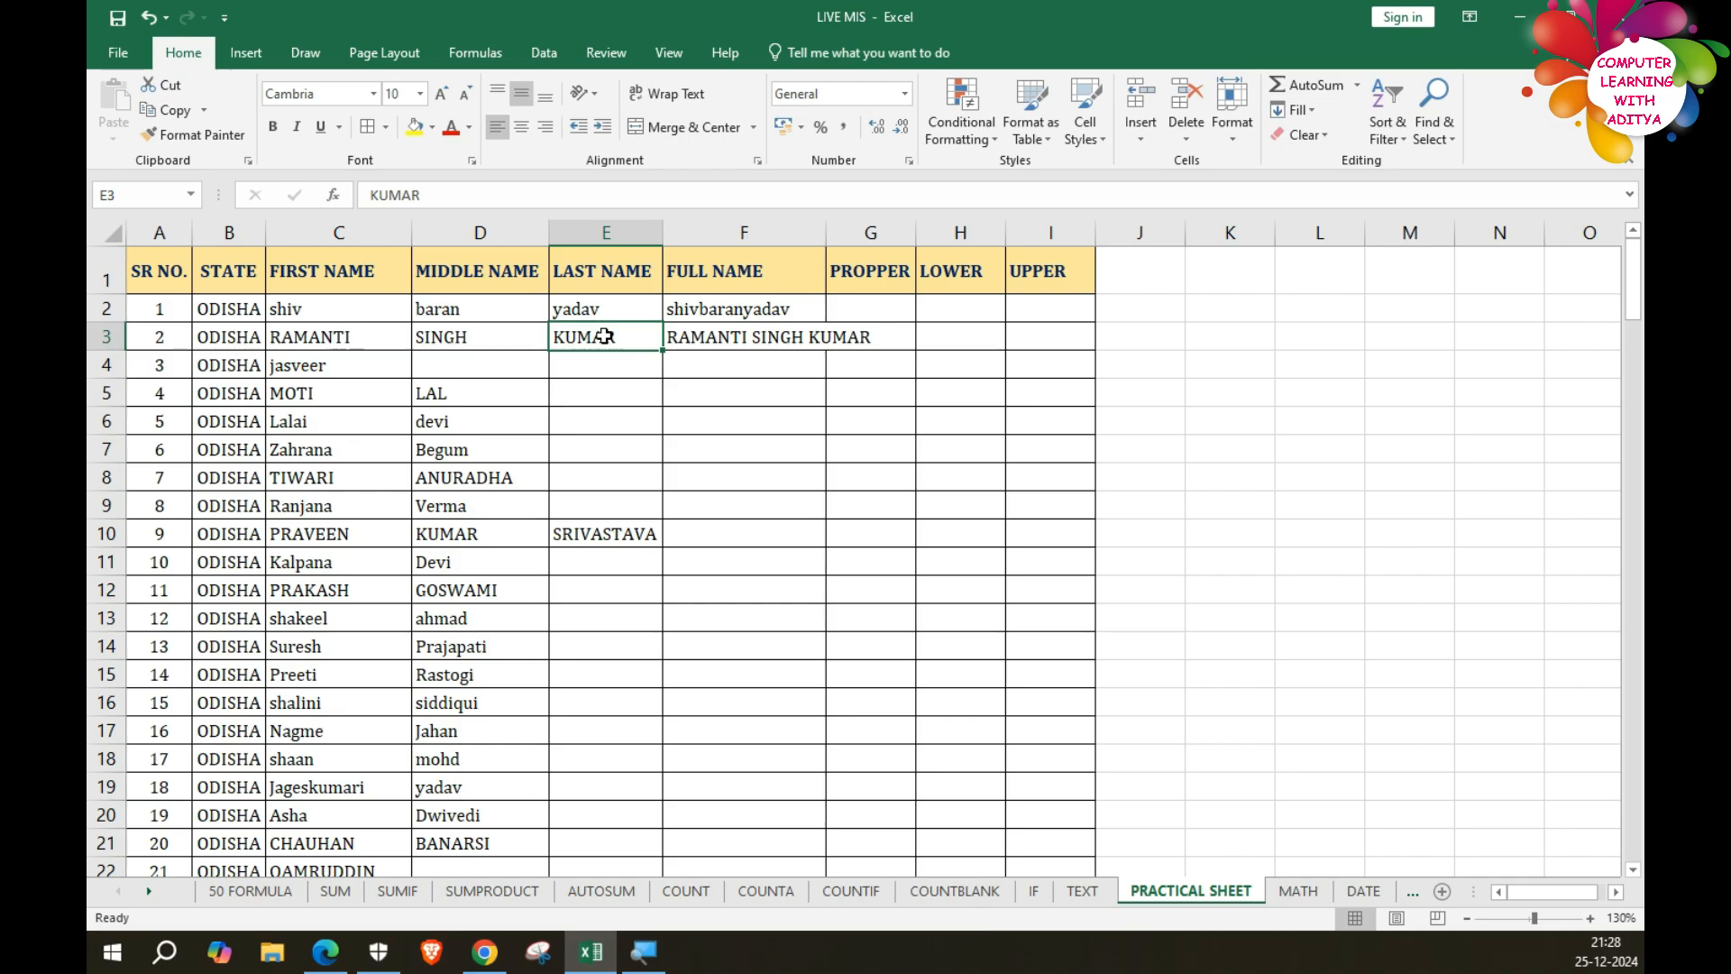
key(Delete)
click(799, 442)
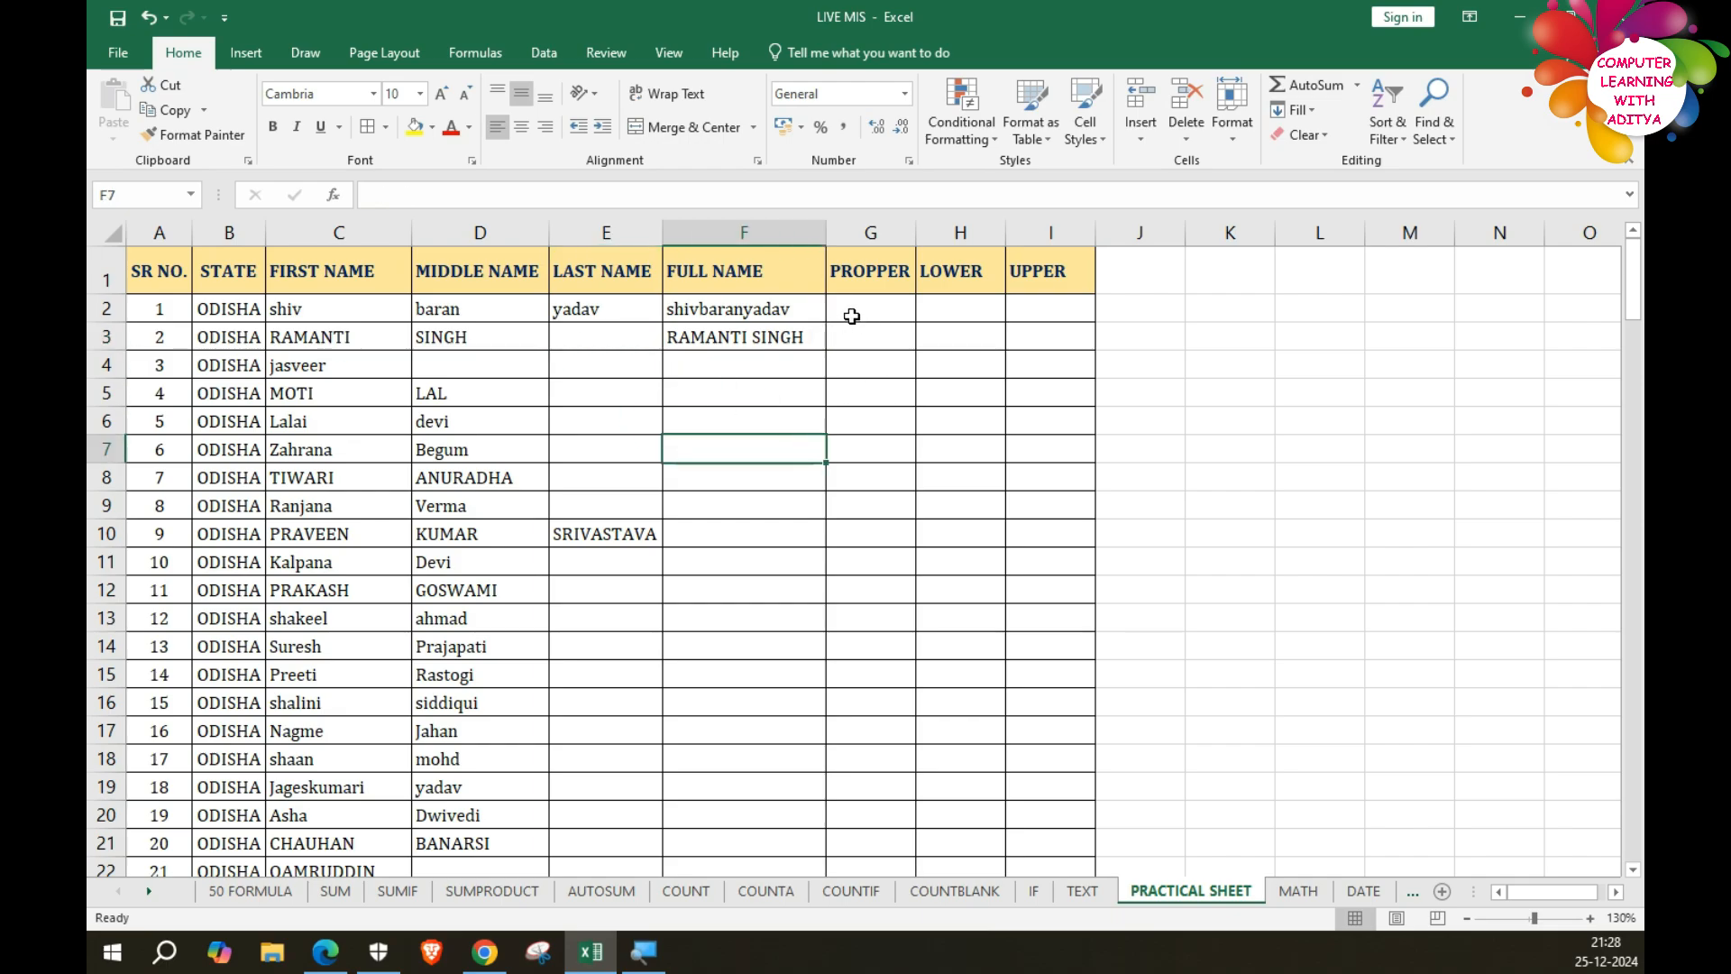
Fill the CONCAT formula from F3 down the FULL NAME column and widen the column to fit its contents.
click(789, 336)
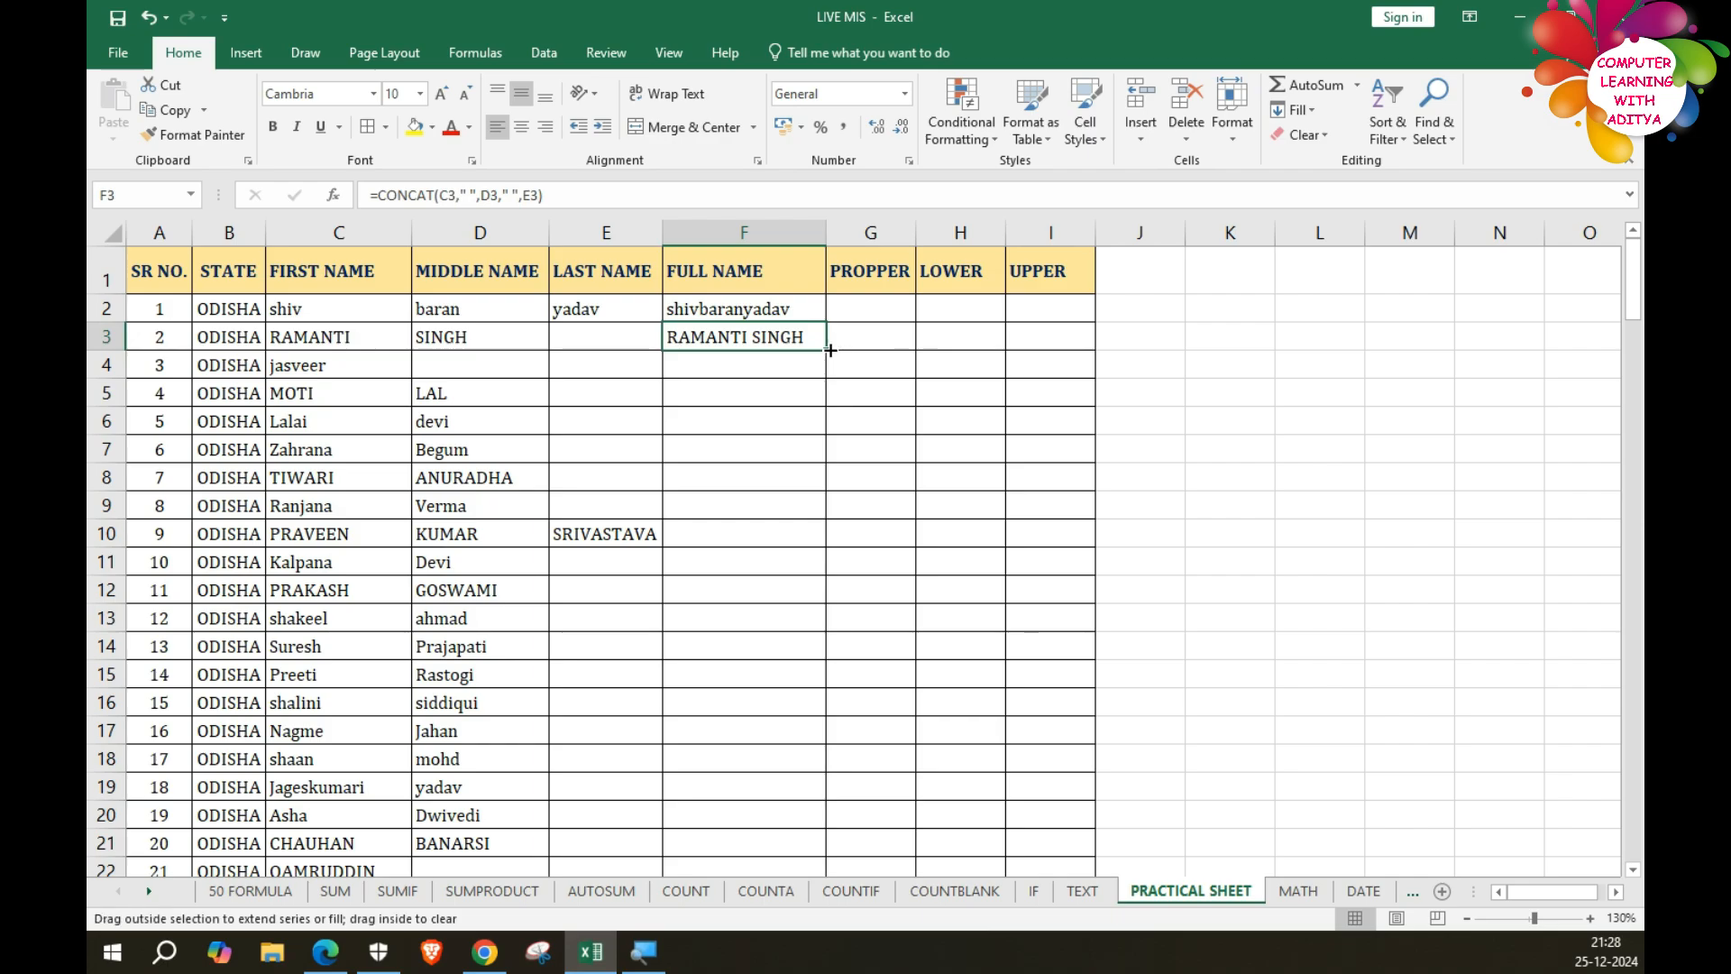
double_click(830, 349)
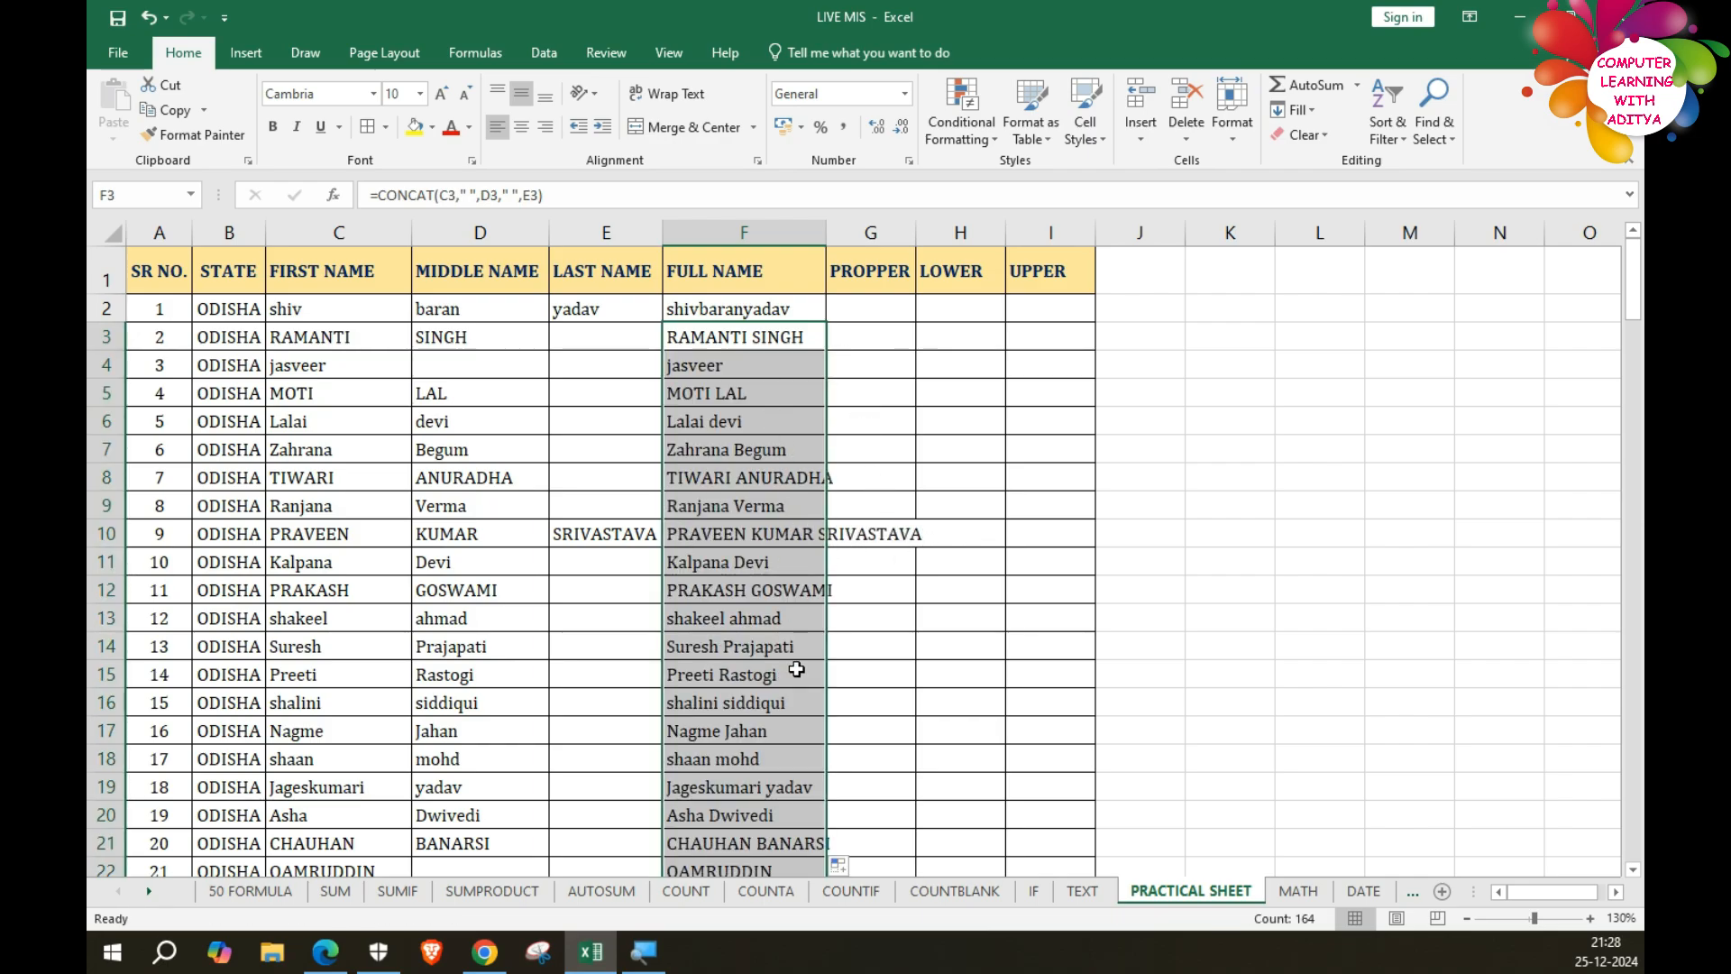
double_click(830, 243)
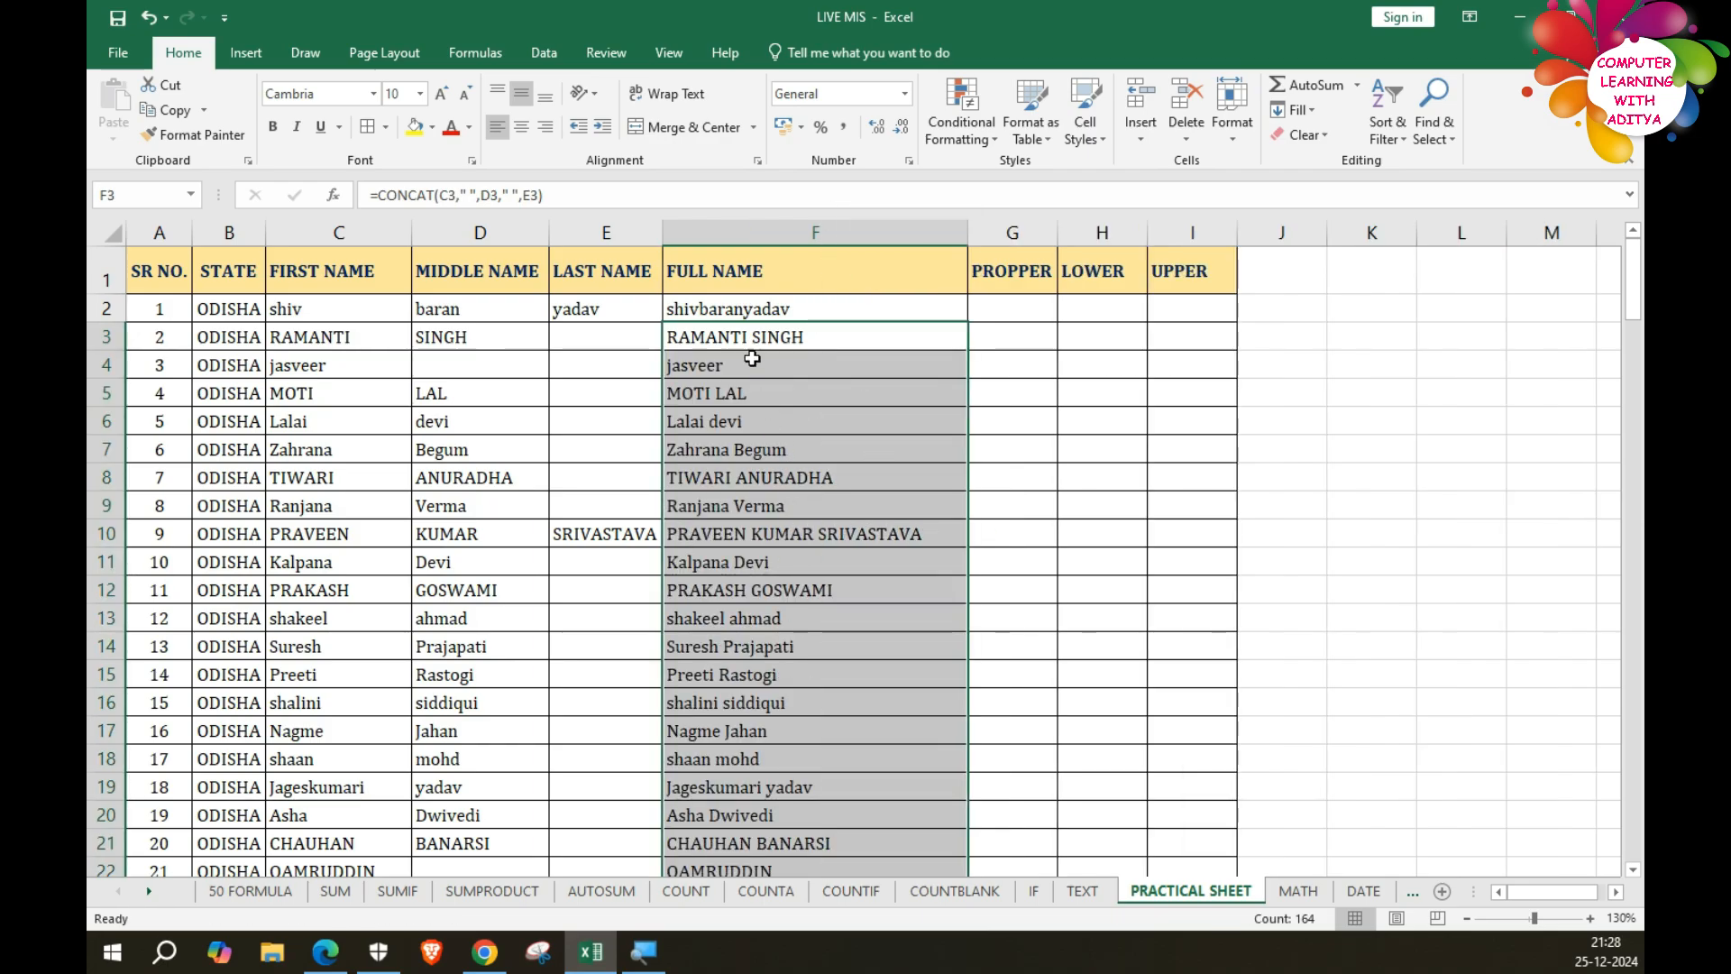
Examine the three name parts in row 10, the joined FULL NAME entries and the CONCAT formula in F10.
click(343, 536)
click(491, 538)
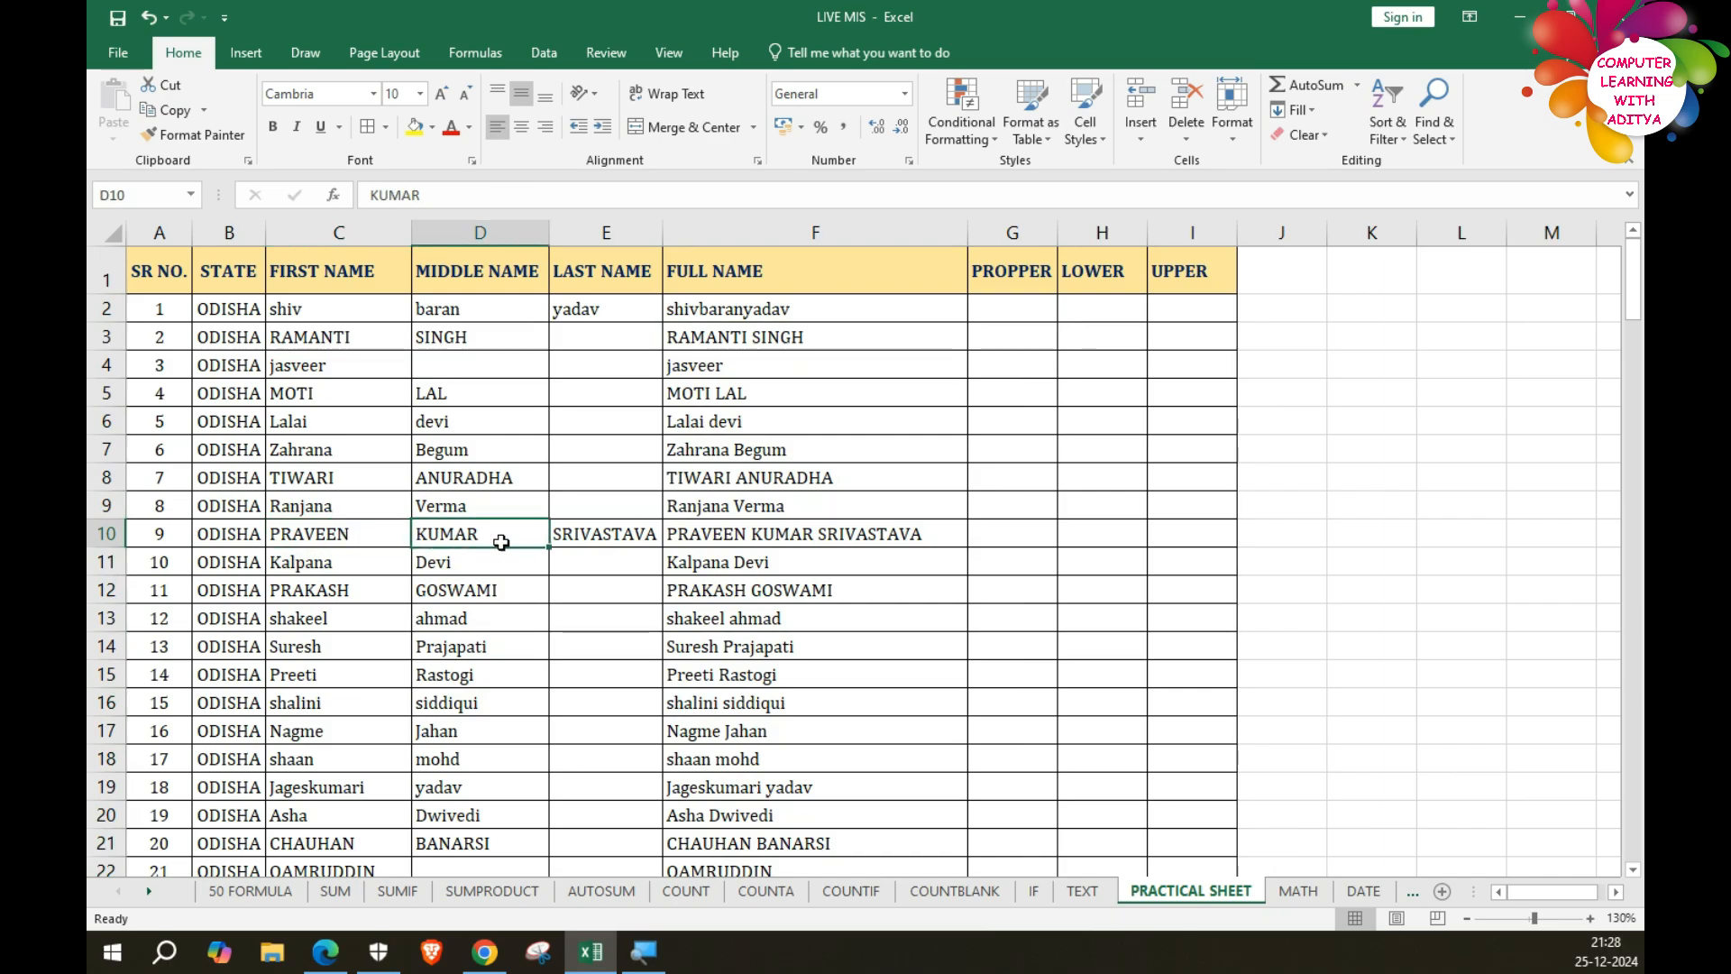
click(591, 541)
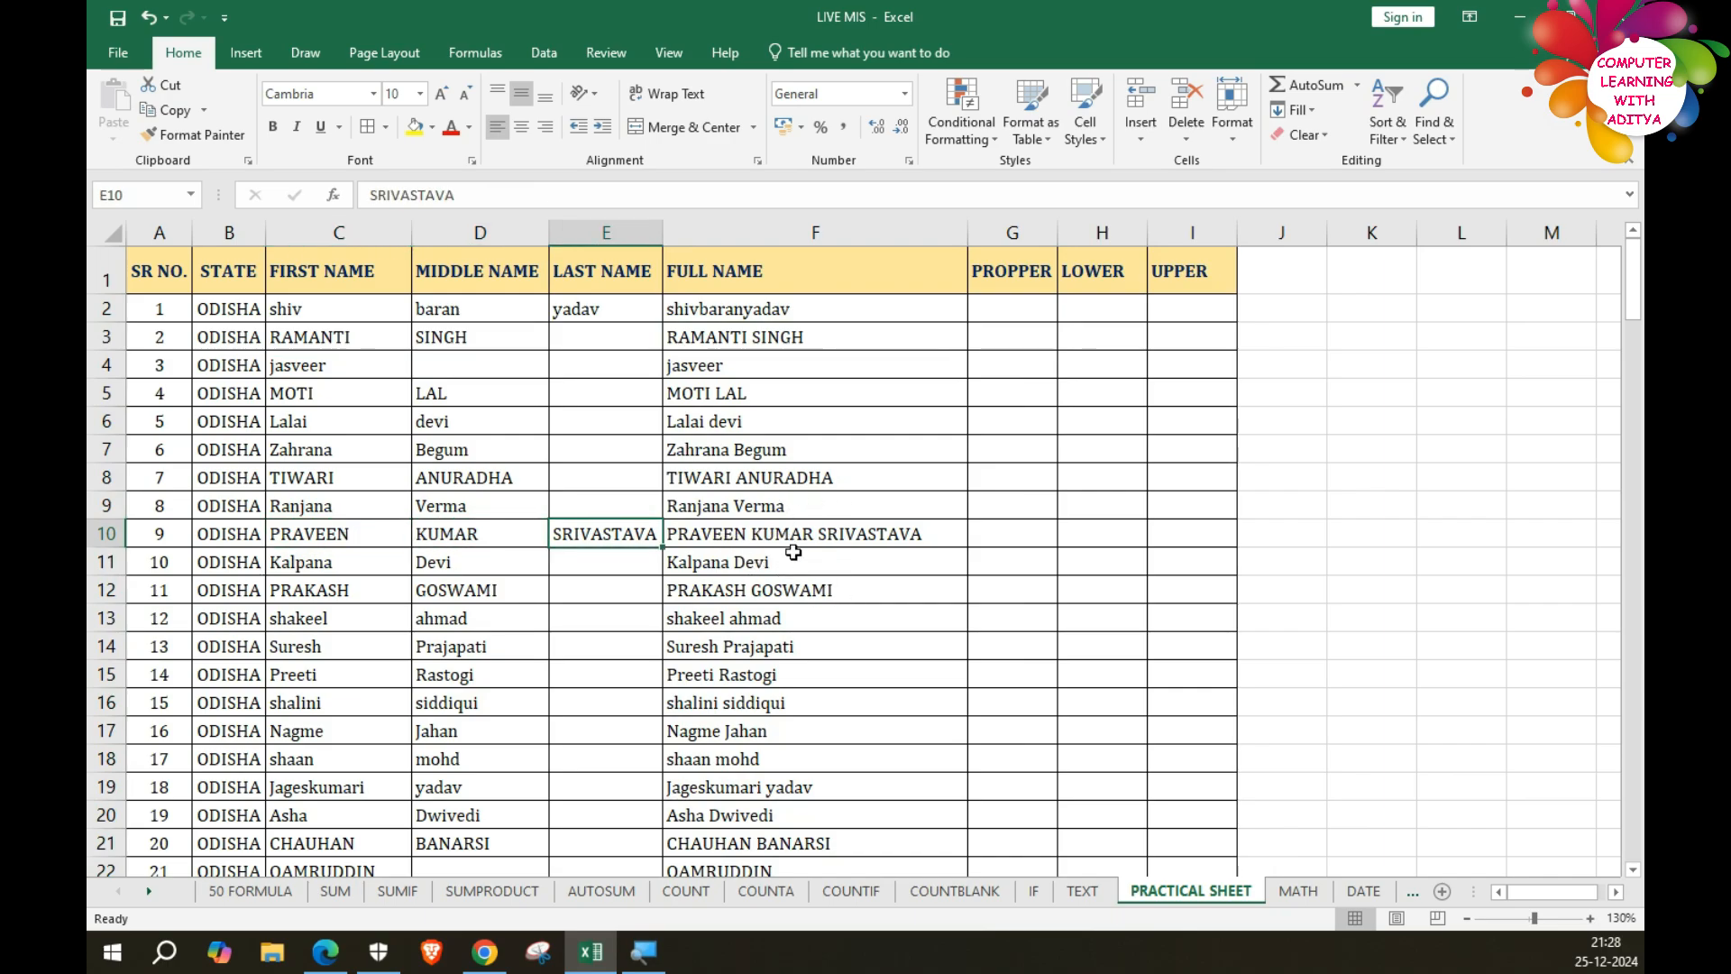
drag(711, 300, 737, 748)
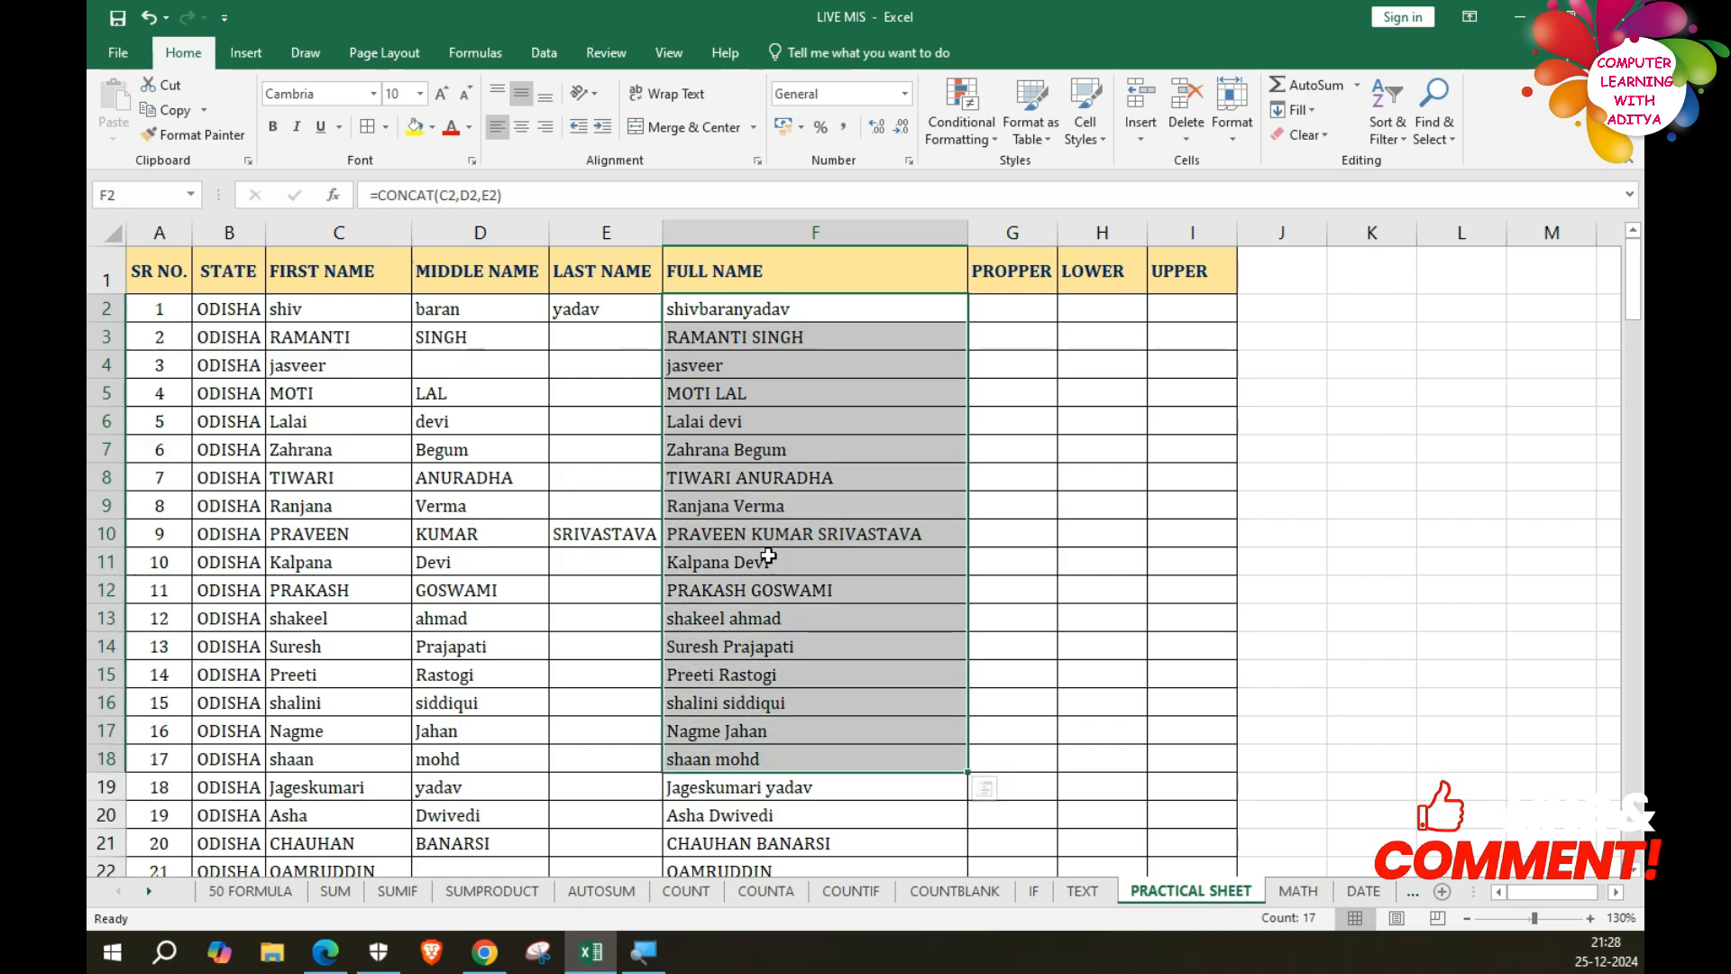
click(773, 531)
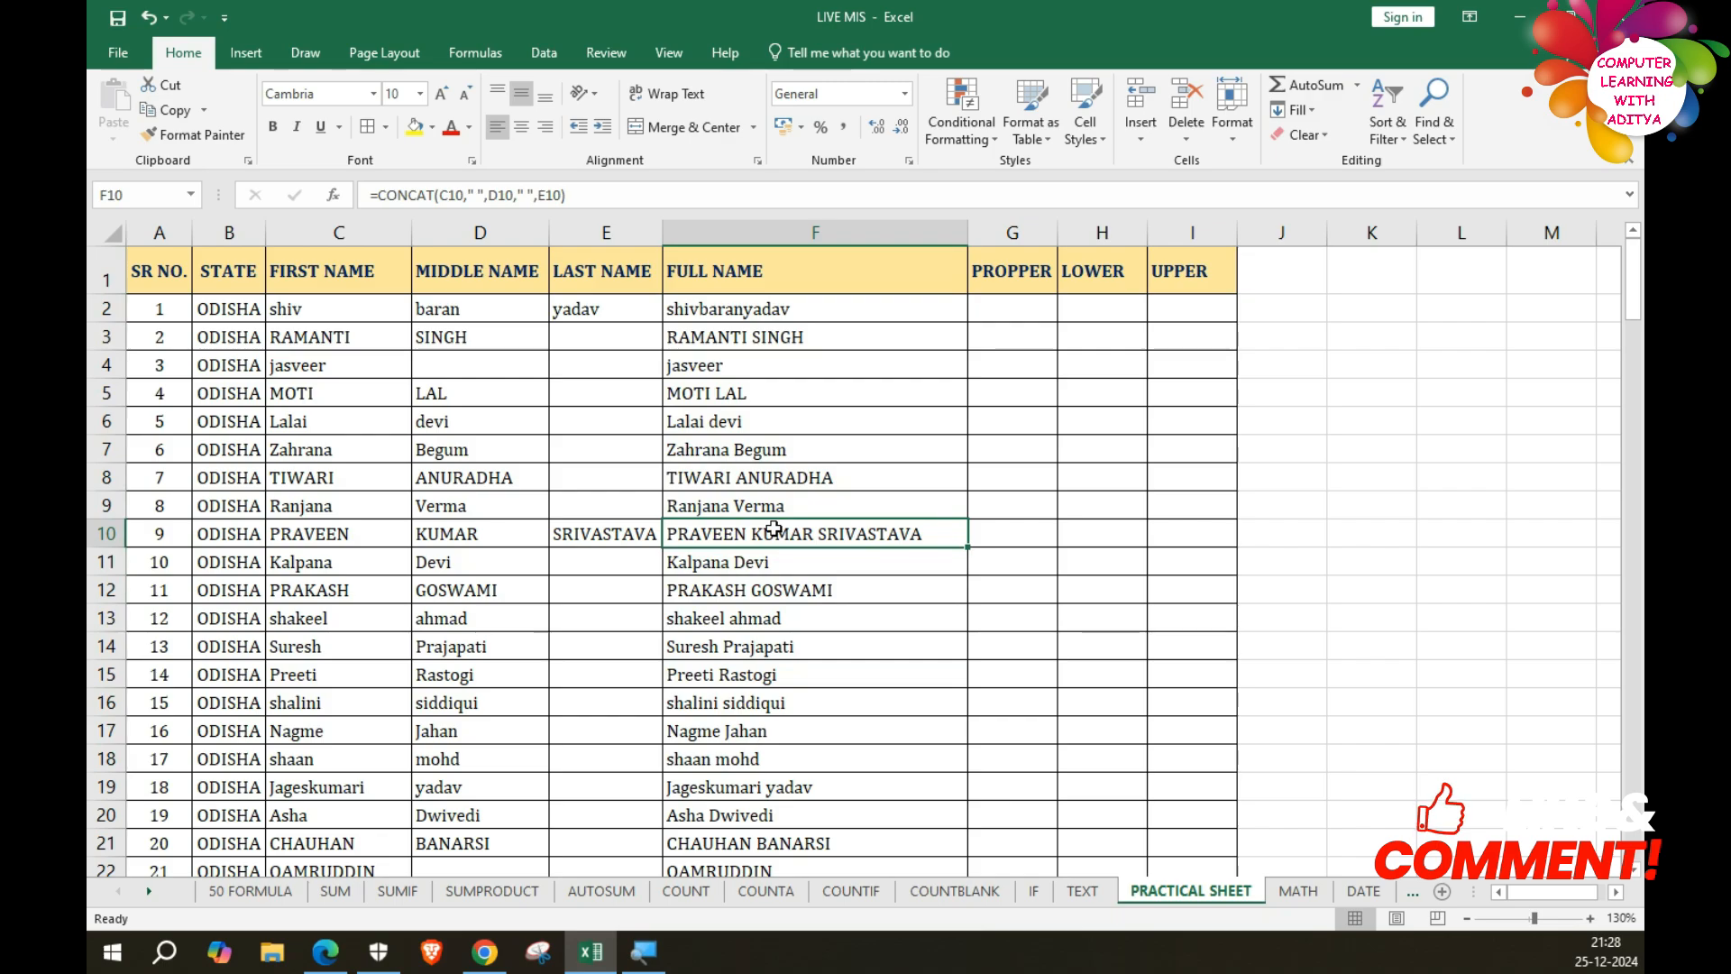
double_click(775, 532)
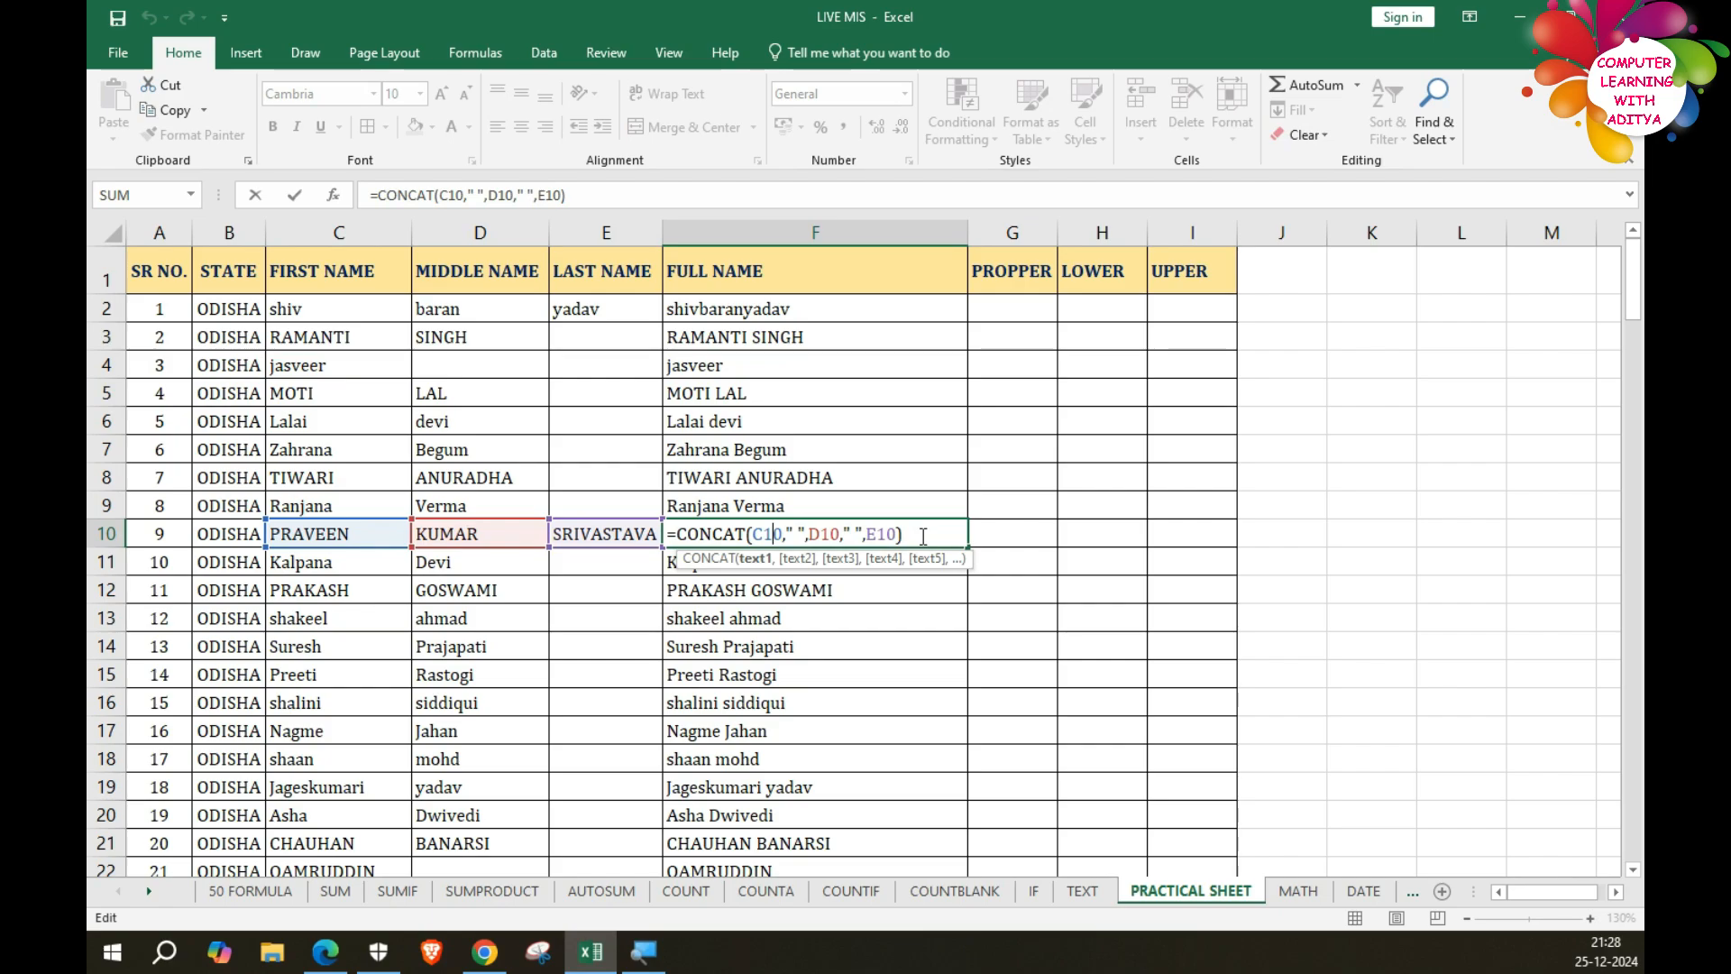
key(Return)
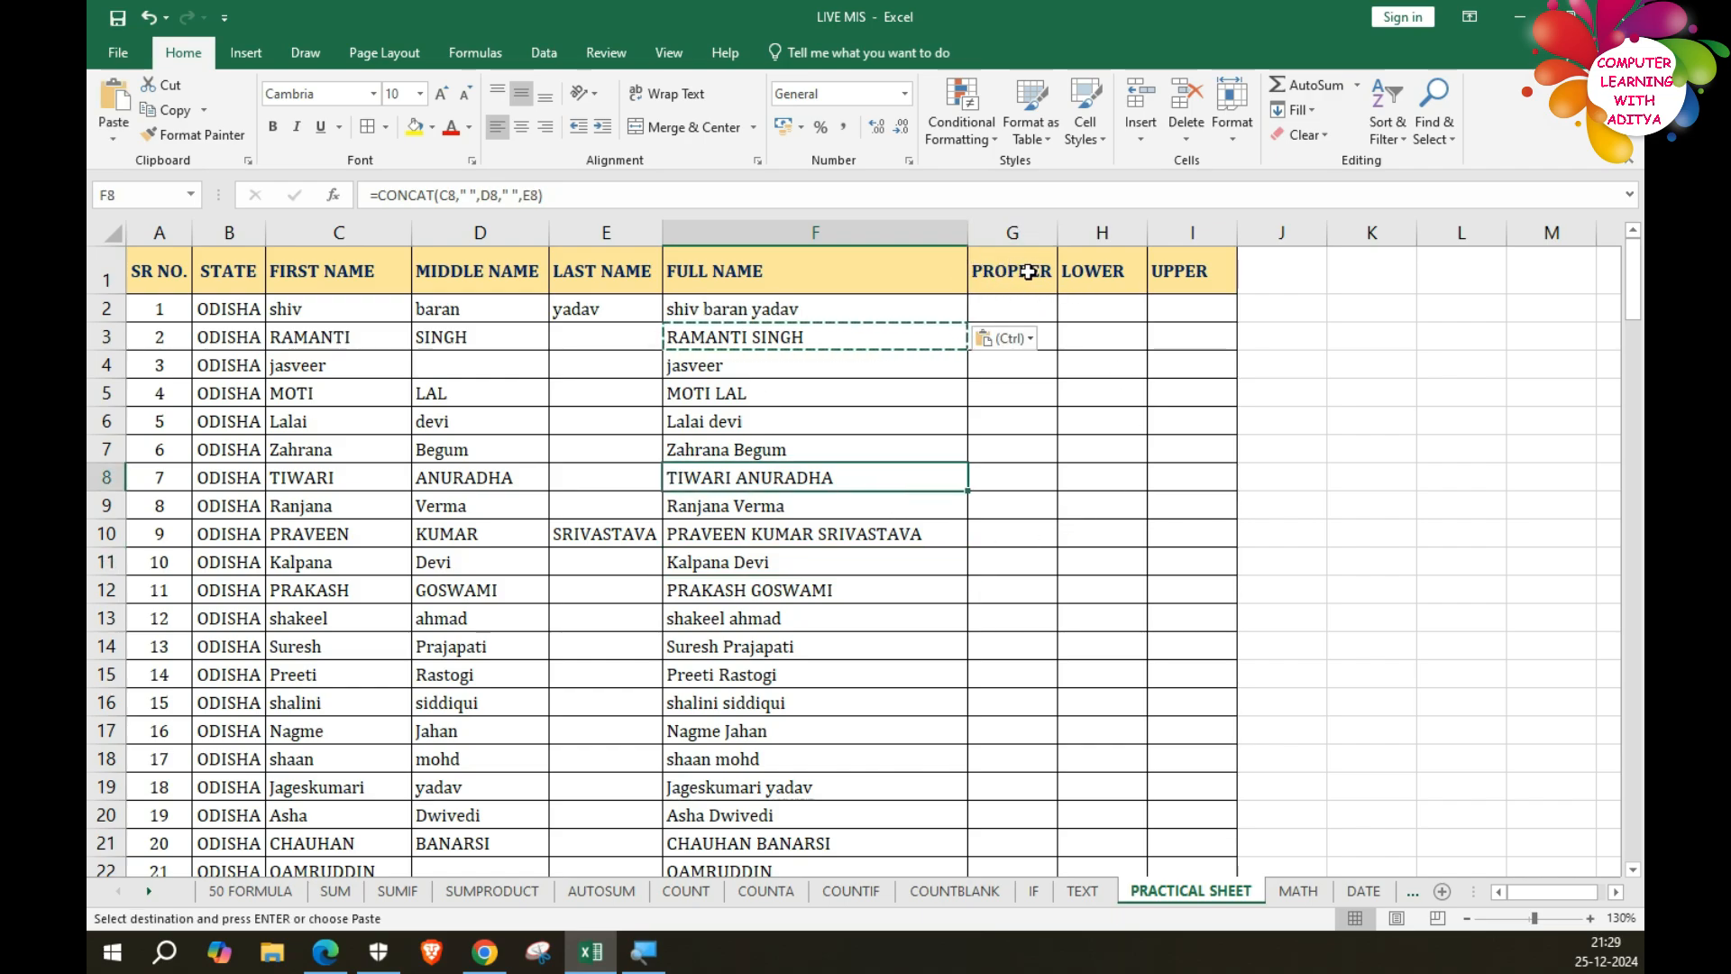
Enter =PROPER(F2) in cell G2 of the PROPPER column and widen the column to fit the result.
click(1024, 304)
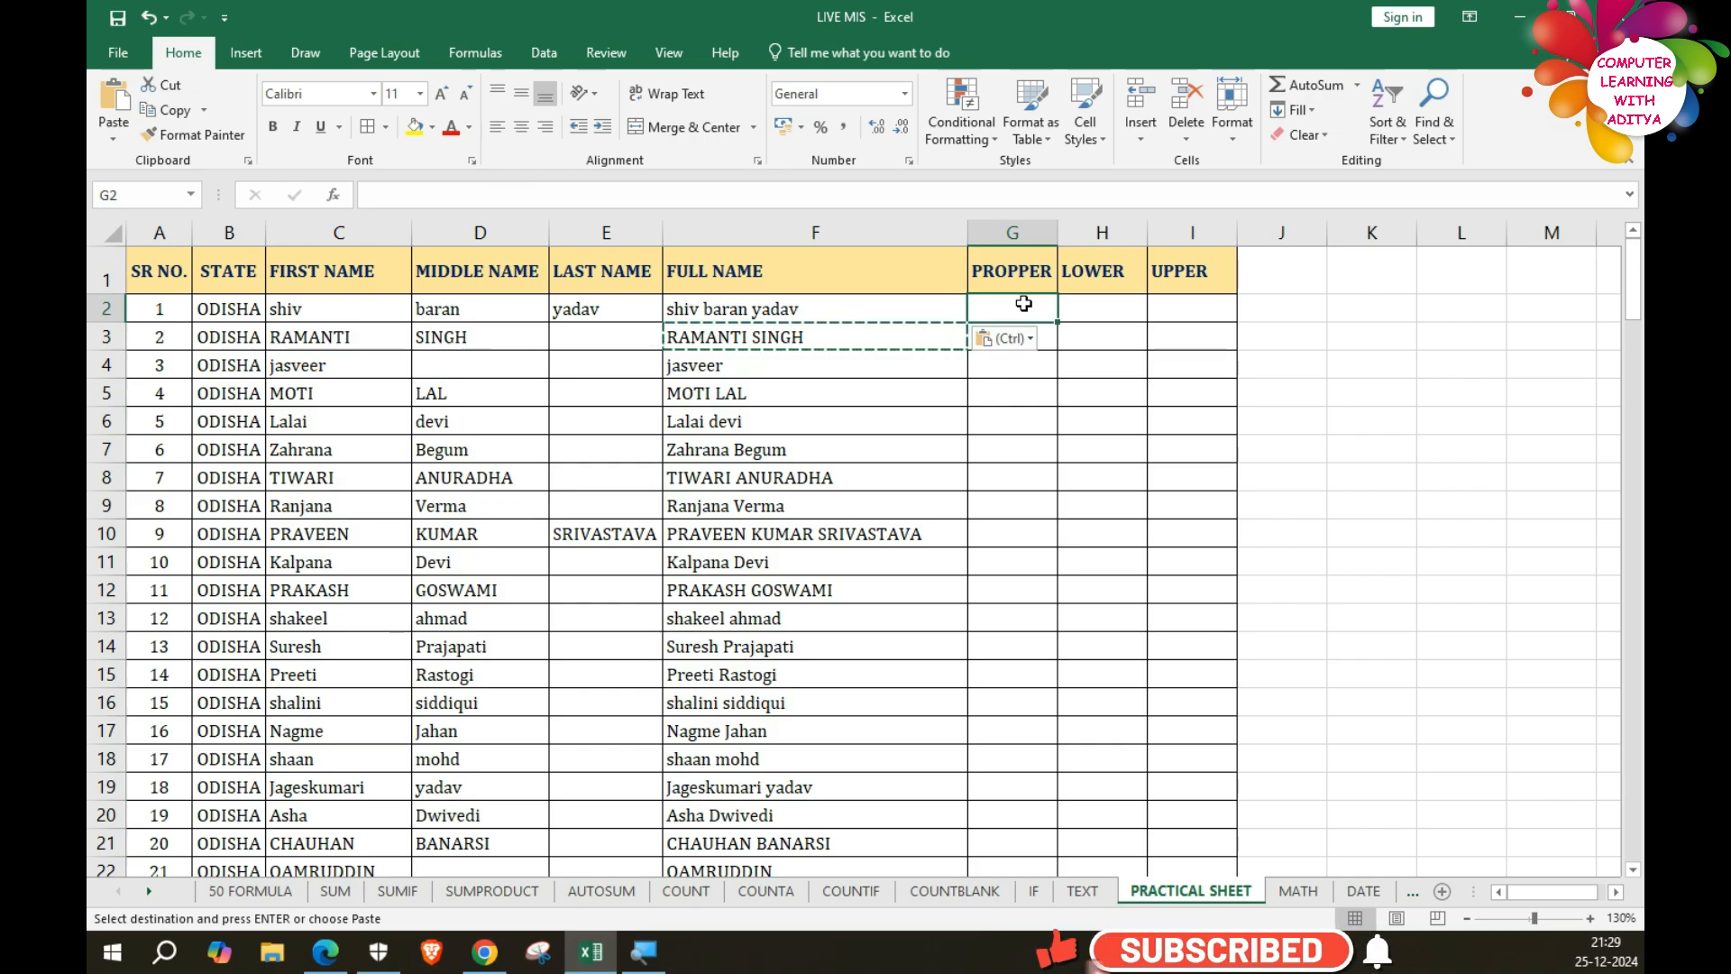
text(=PROP)
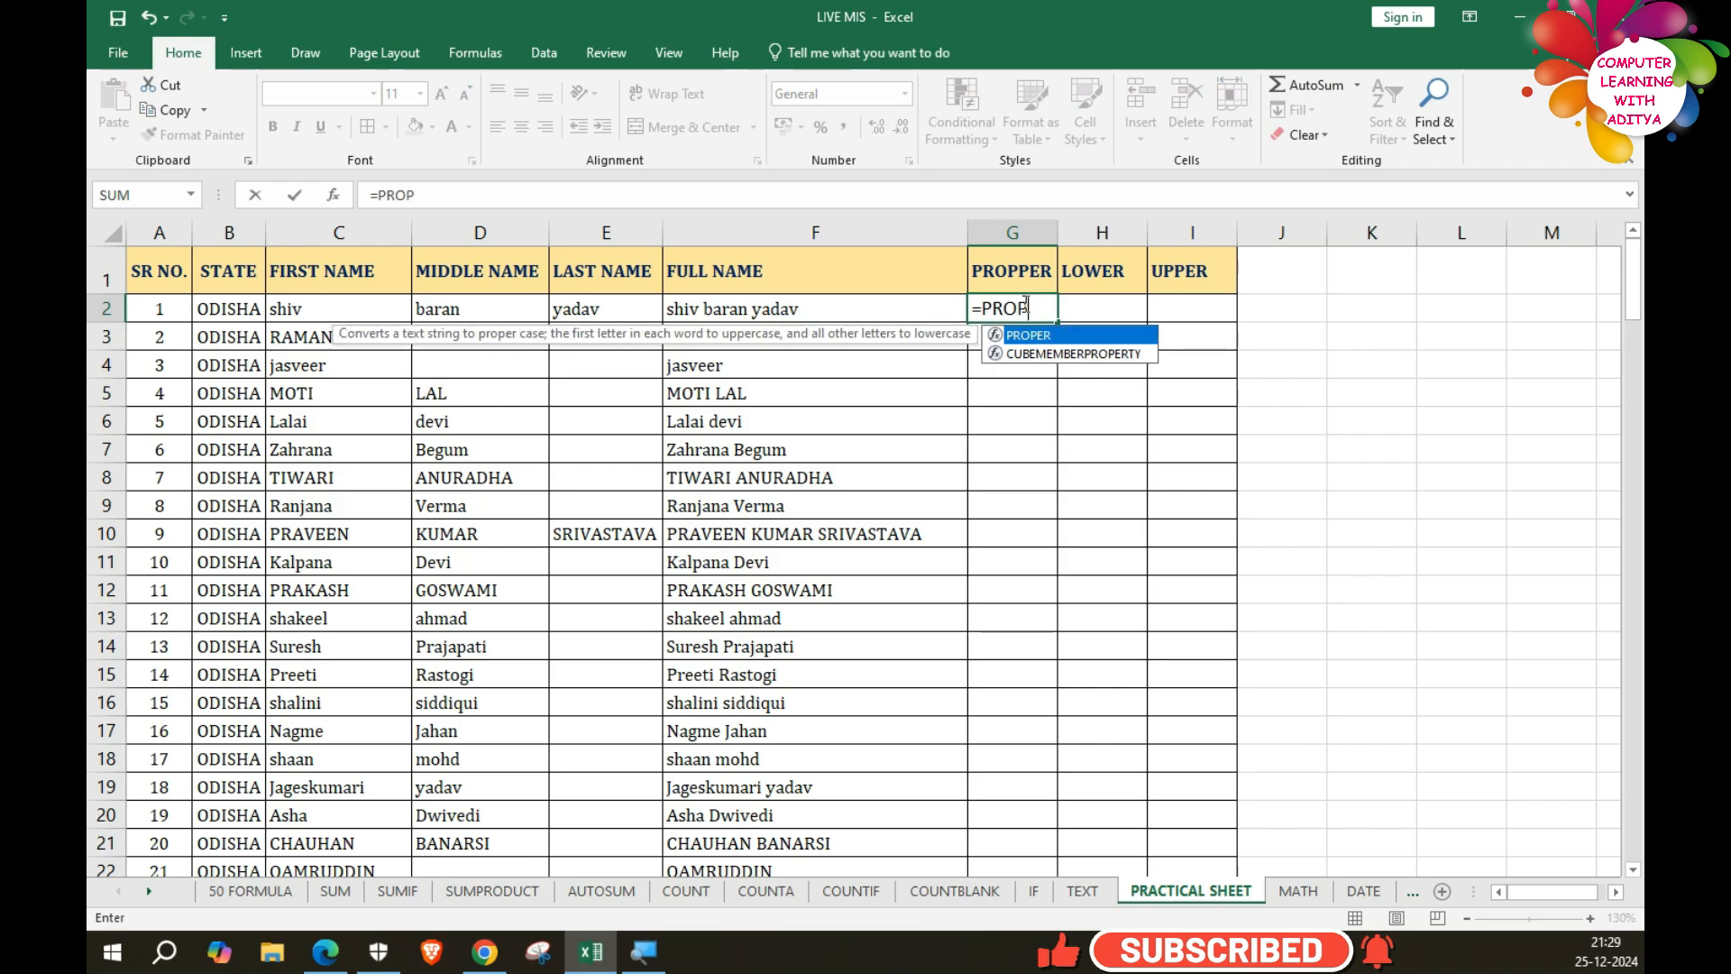
key(Tab)
click(778, 308)
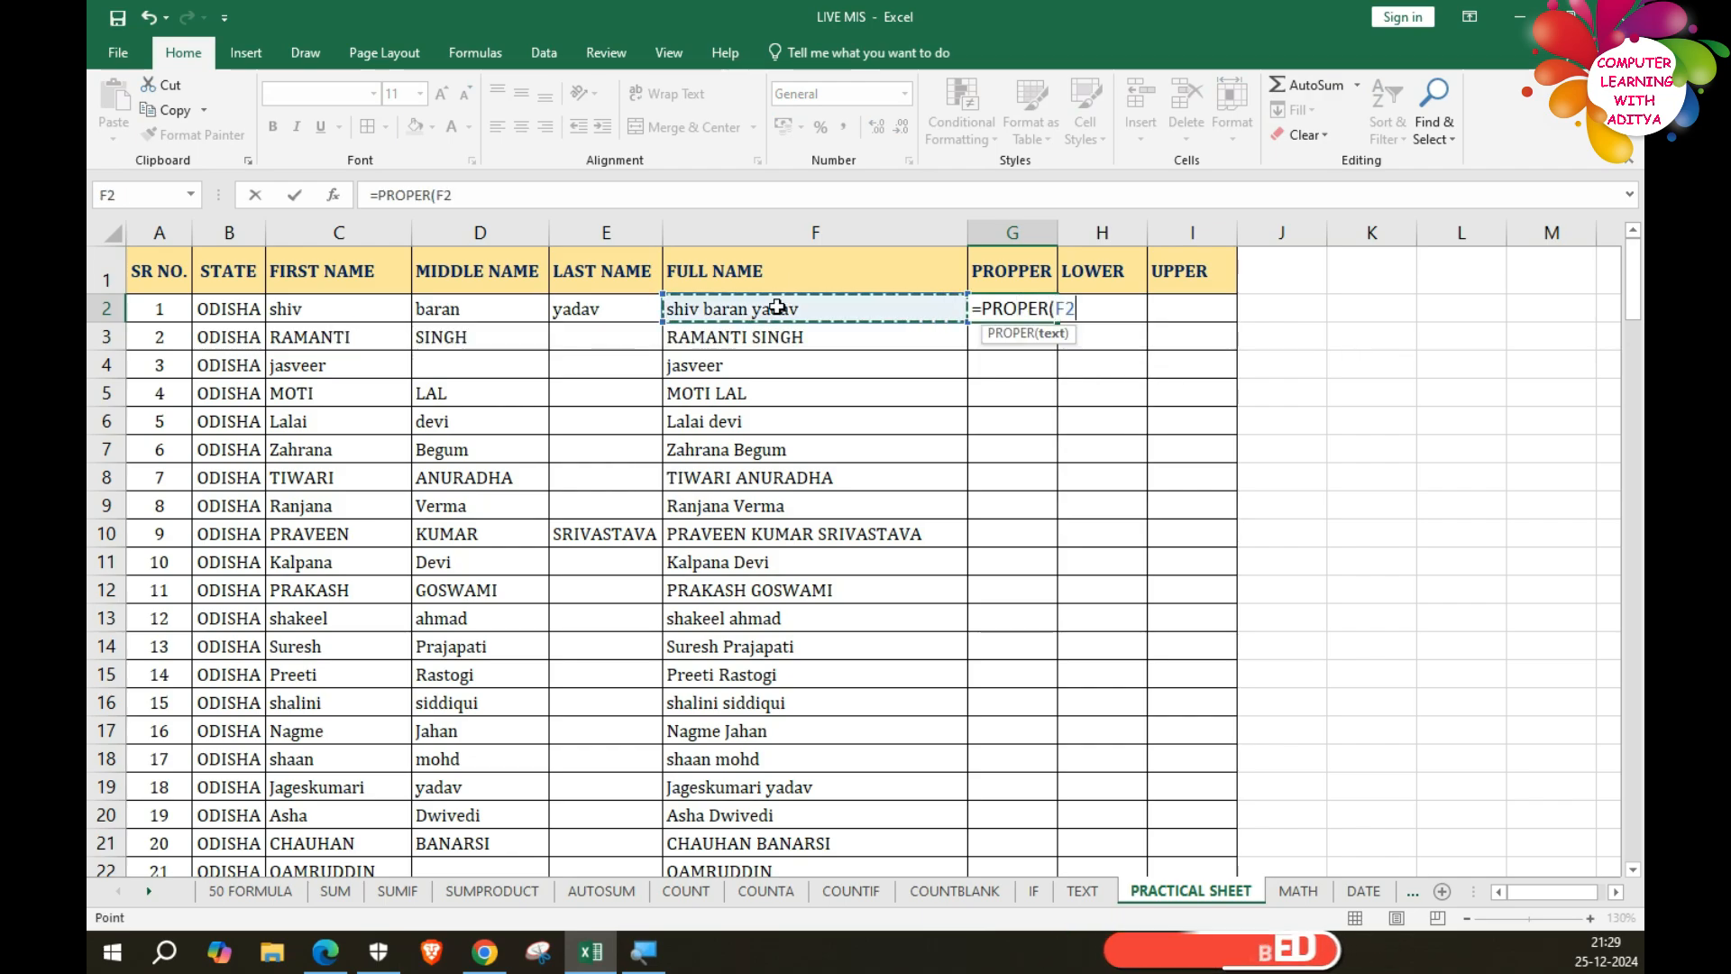
key(Return)
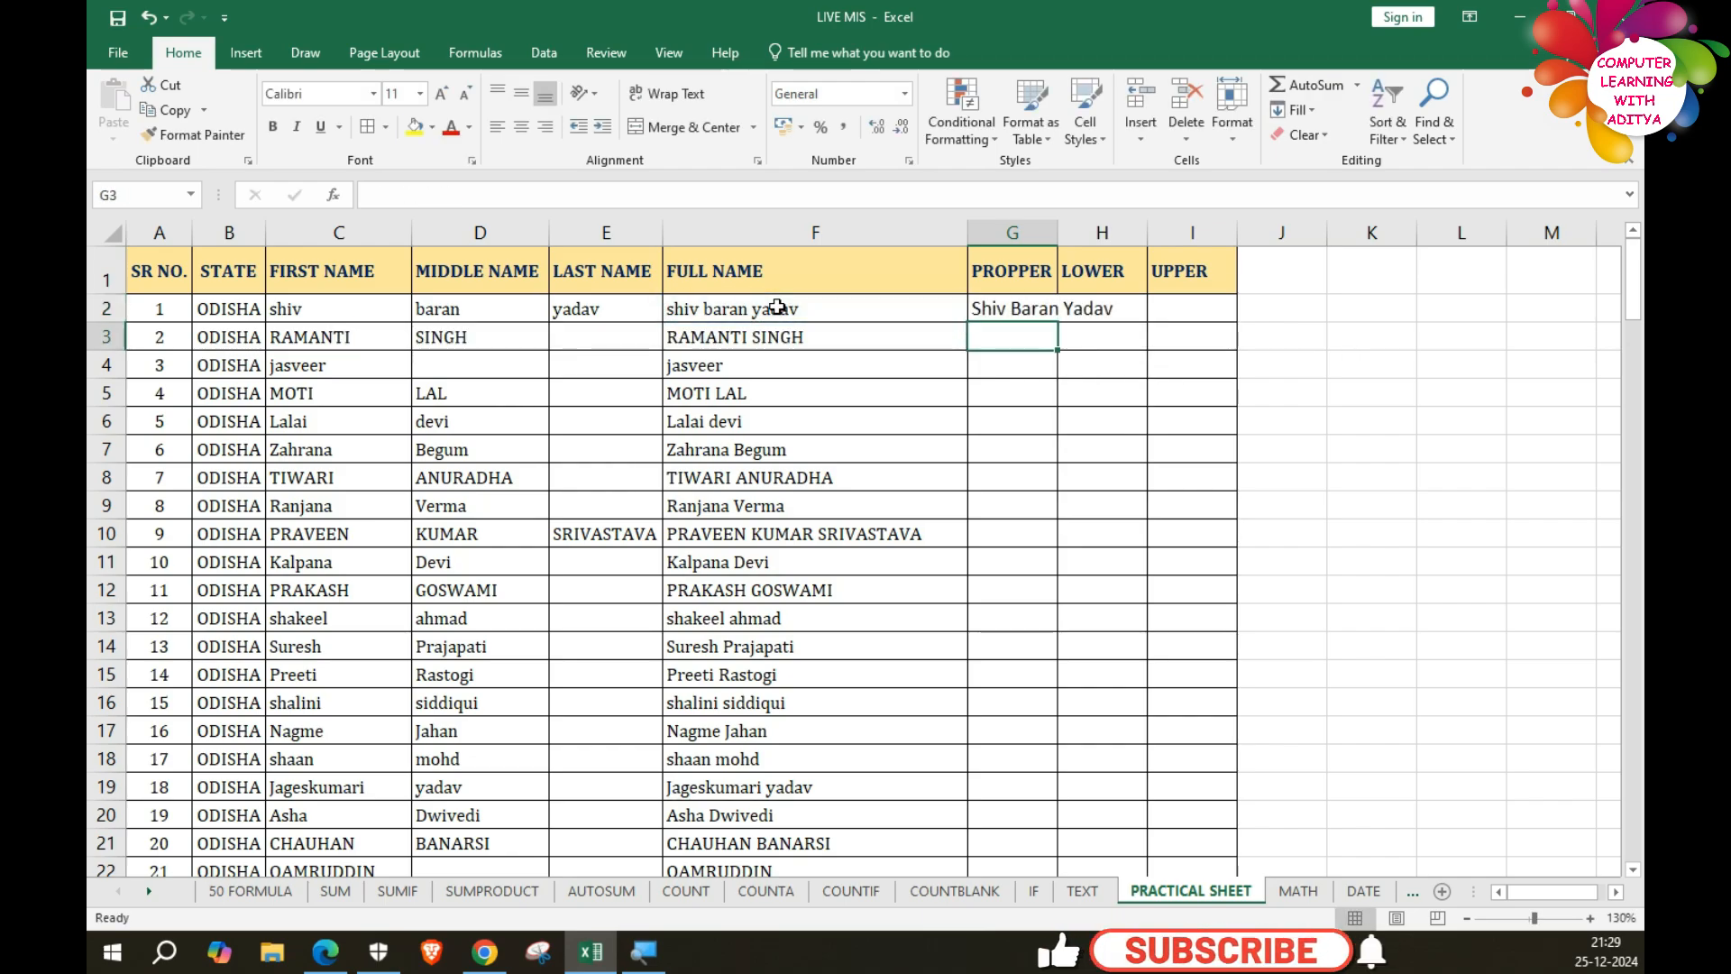
double_click(1059, 233)
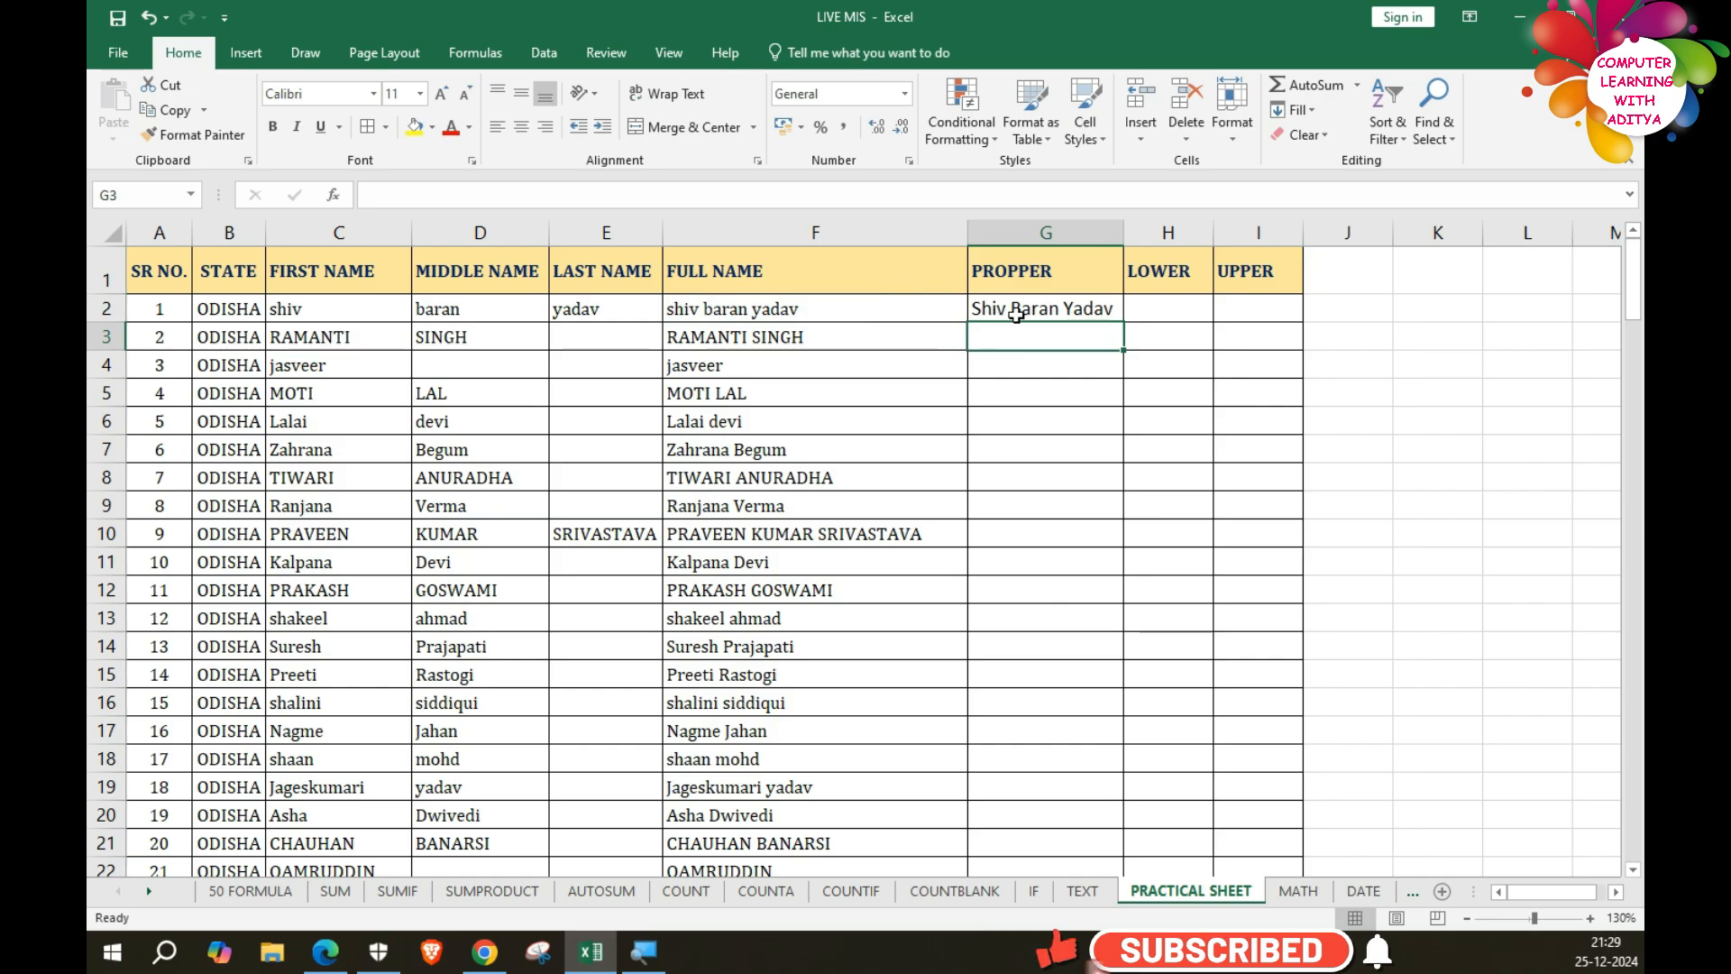
Fill the PROPER formula from G2 down the PROPPER column and widen the column to fit the longest name.
click(1110, 310)
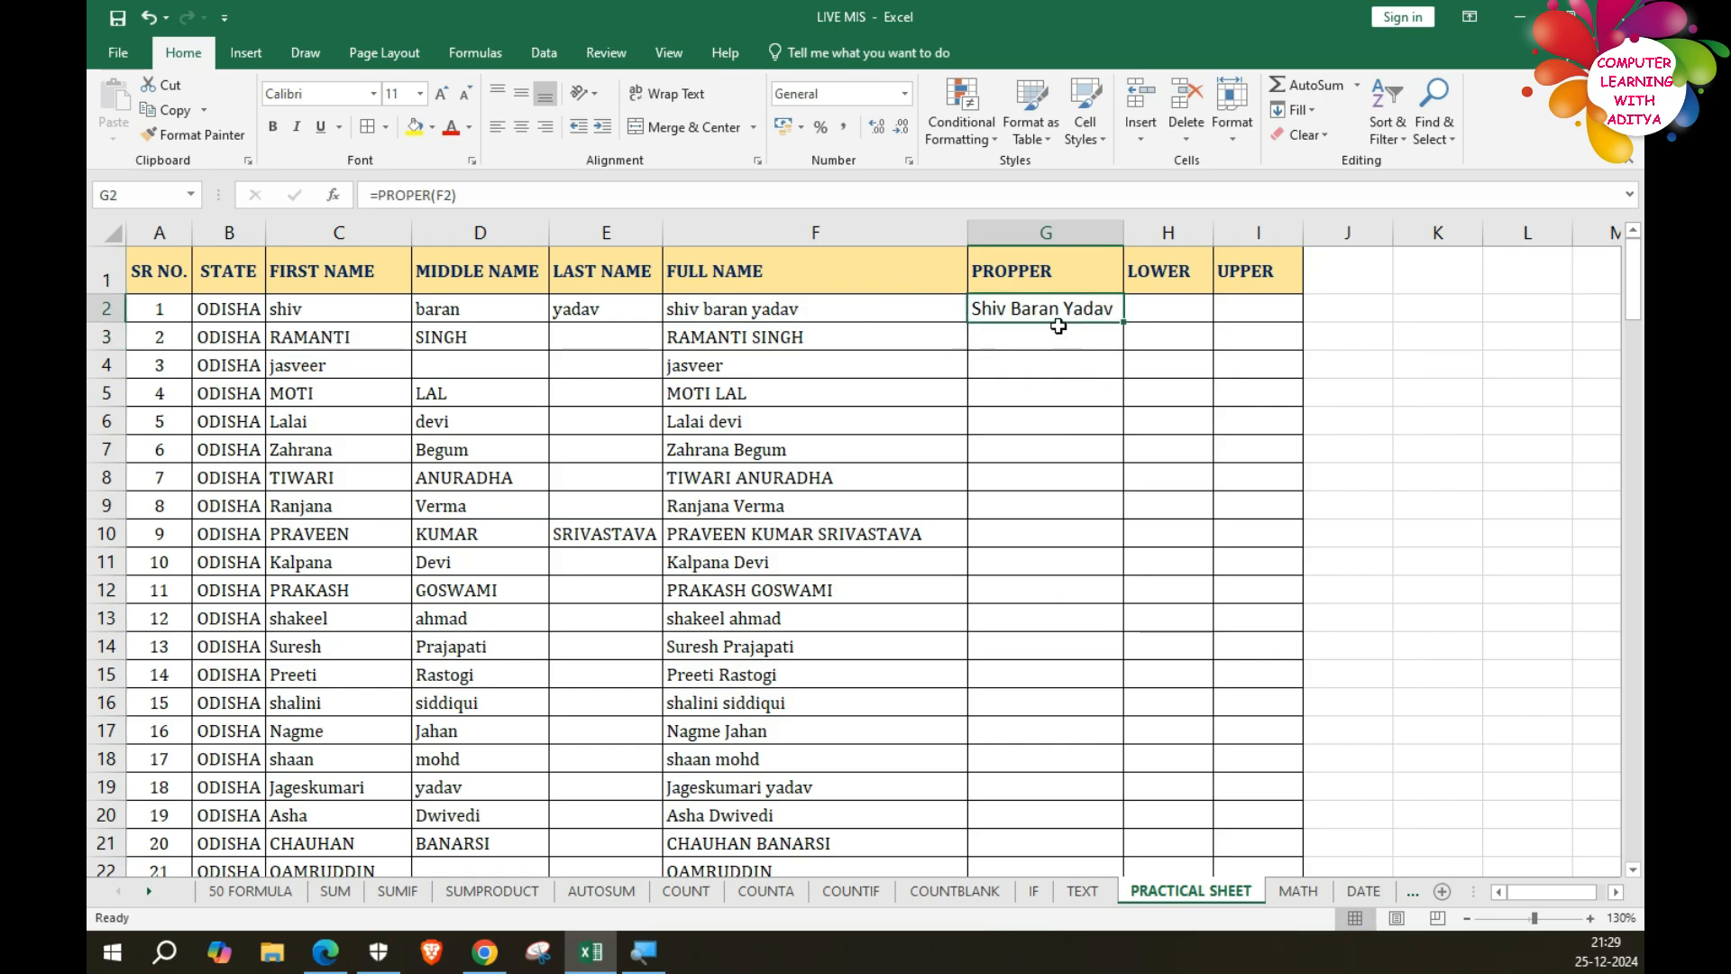
double_click(1124, 323)
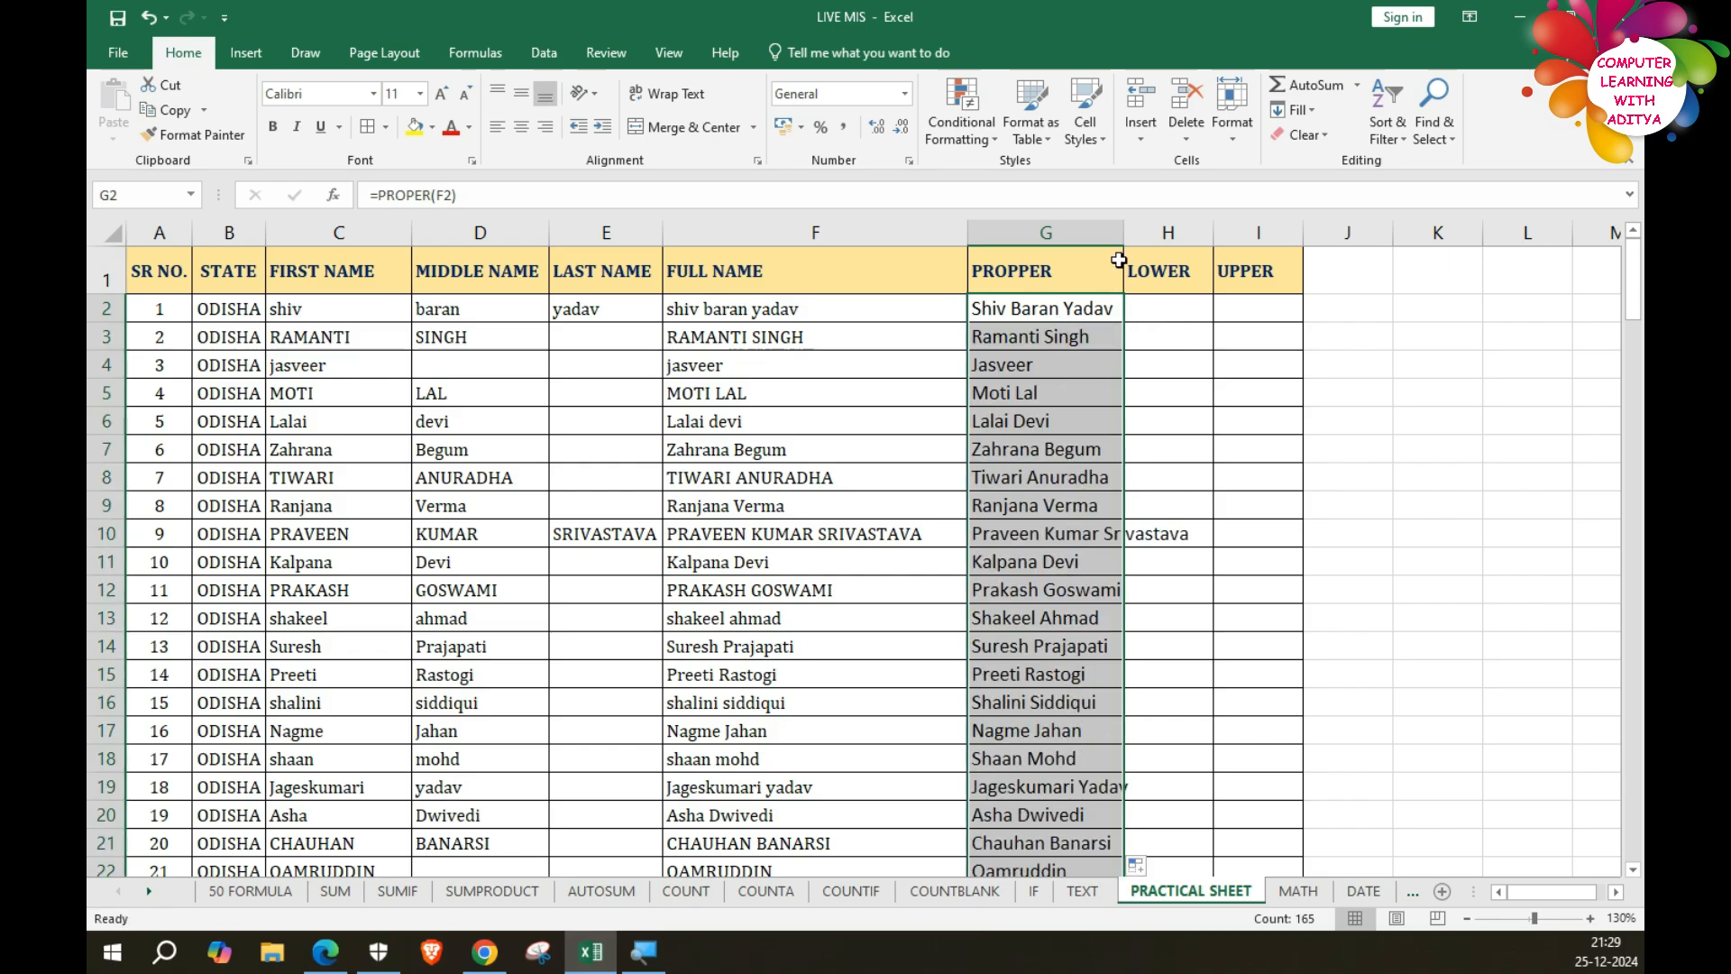
drag(1119, 260, 1239, 262)
click(1138, 538)
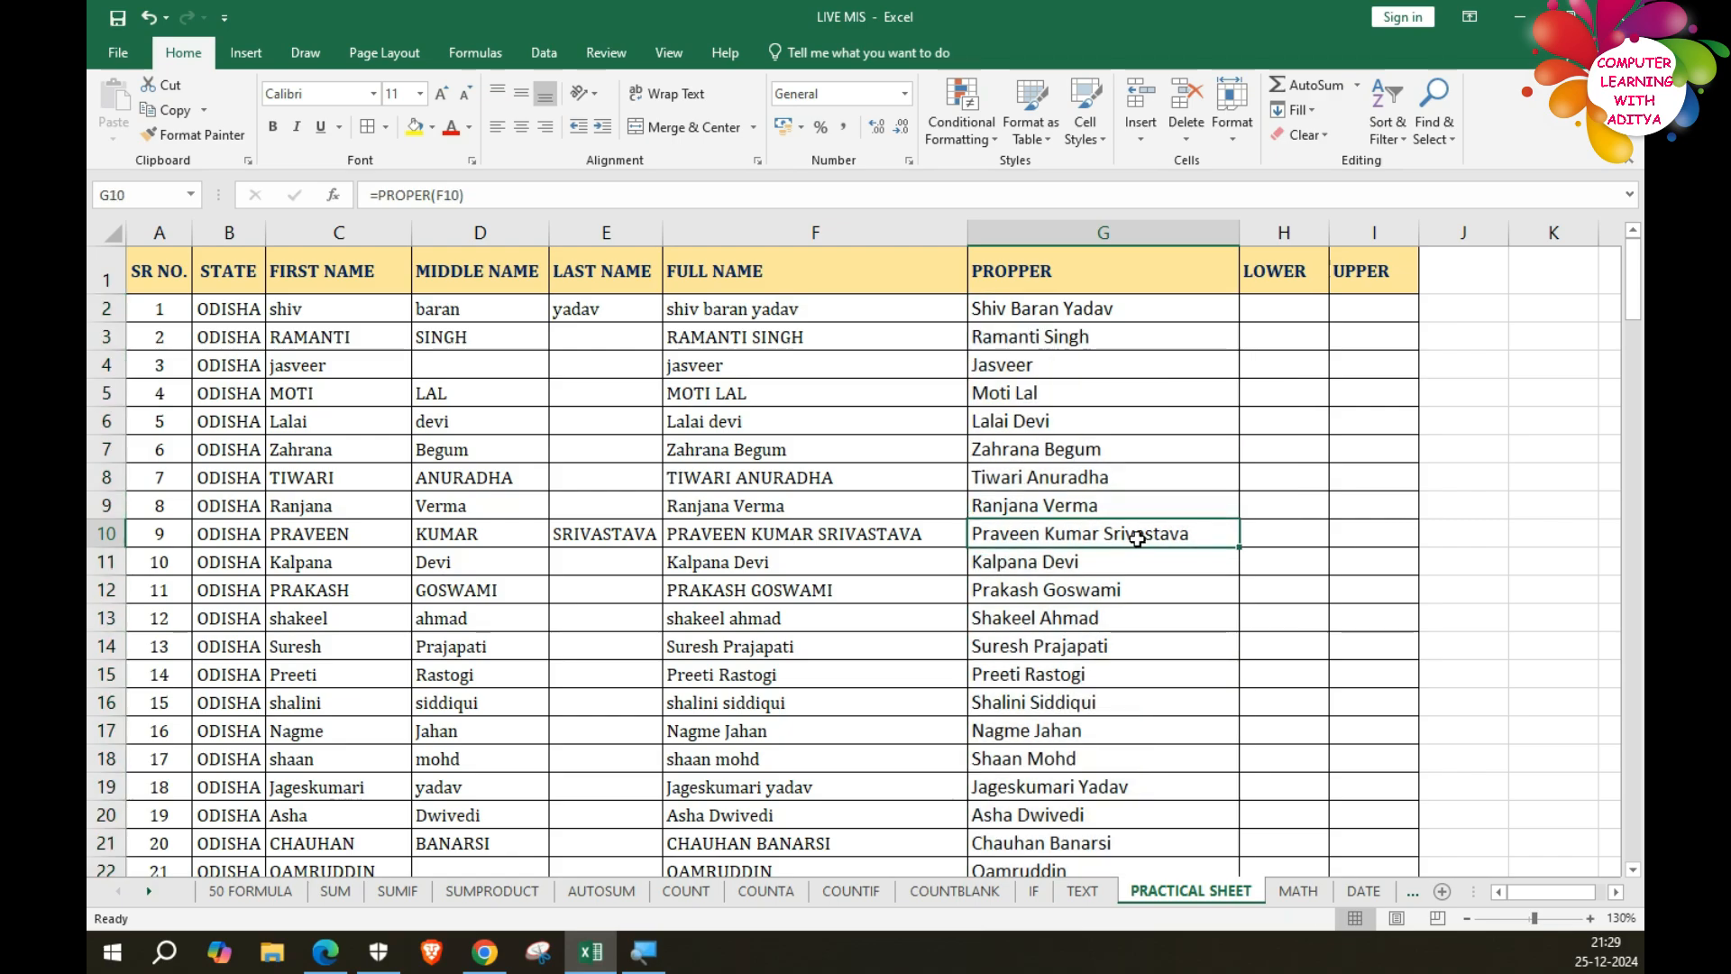
Compare the letter case of the FULL NAME entries with the proper-case entries in the PROPPER column.
click(703, 367)
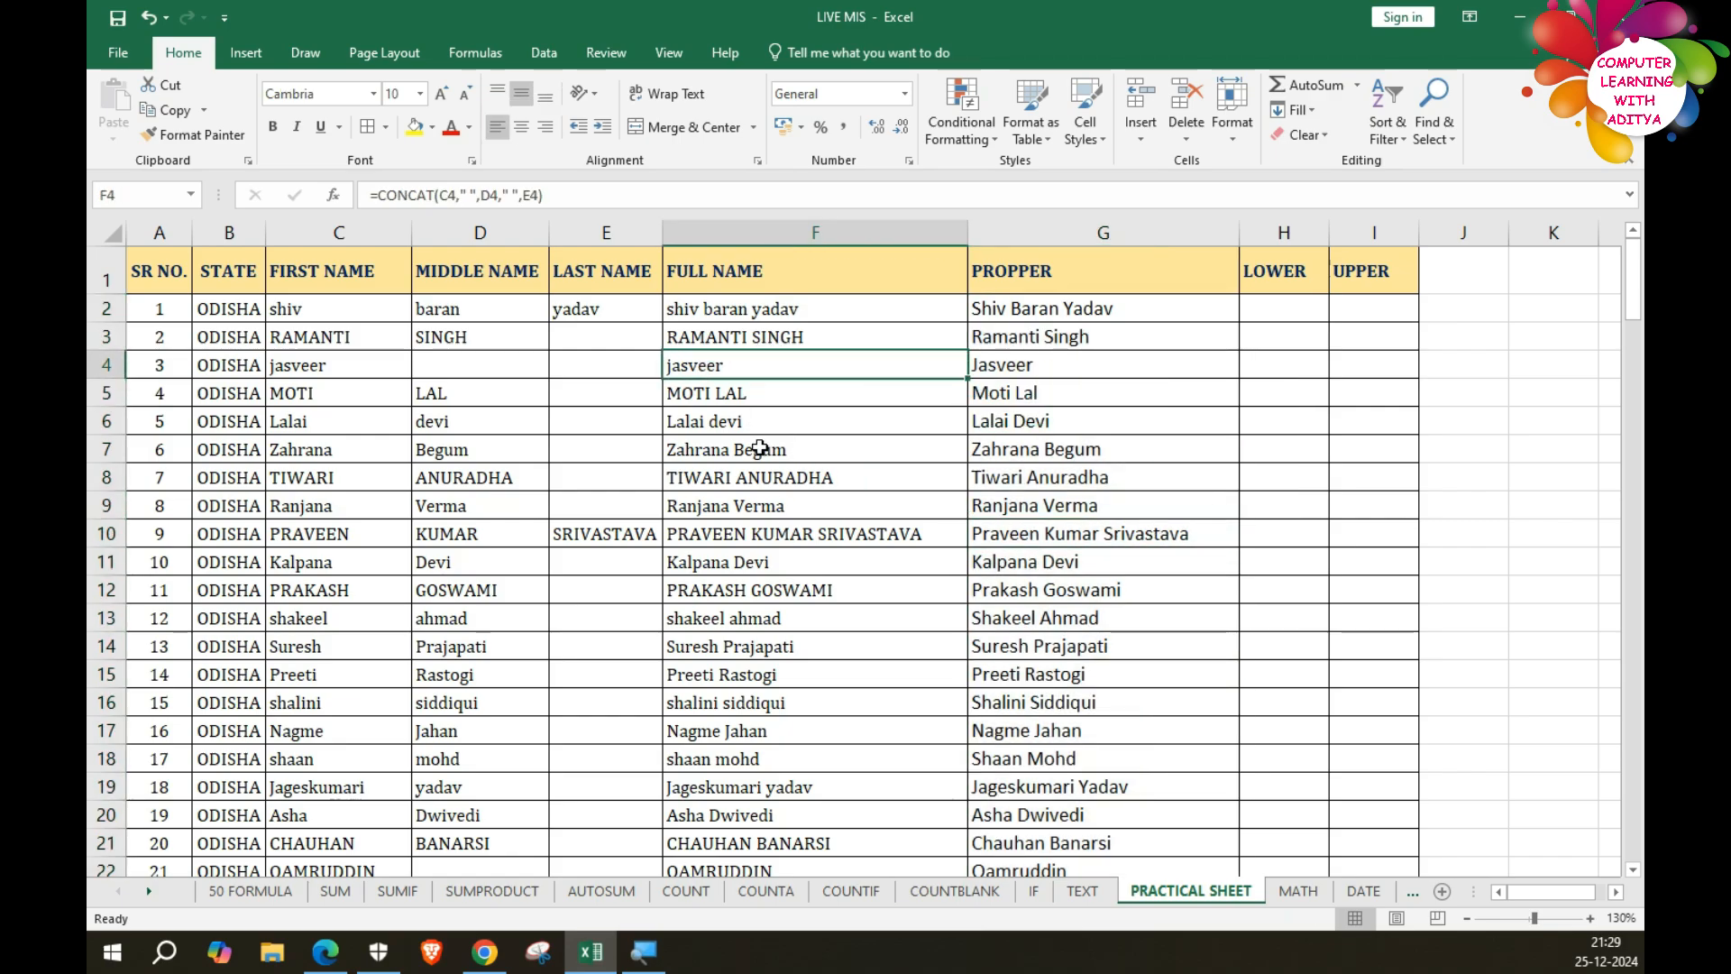
click(731, 399)
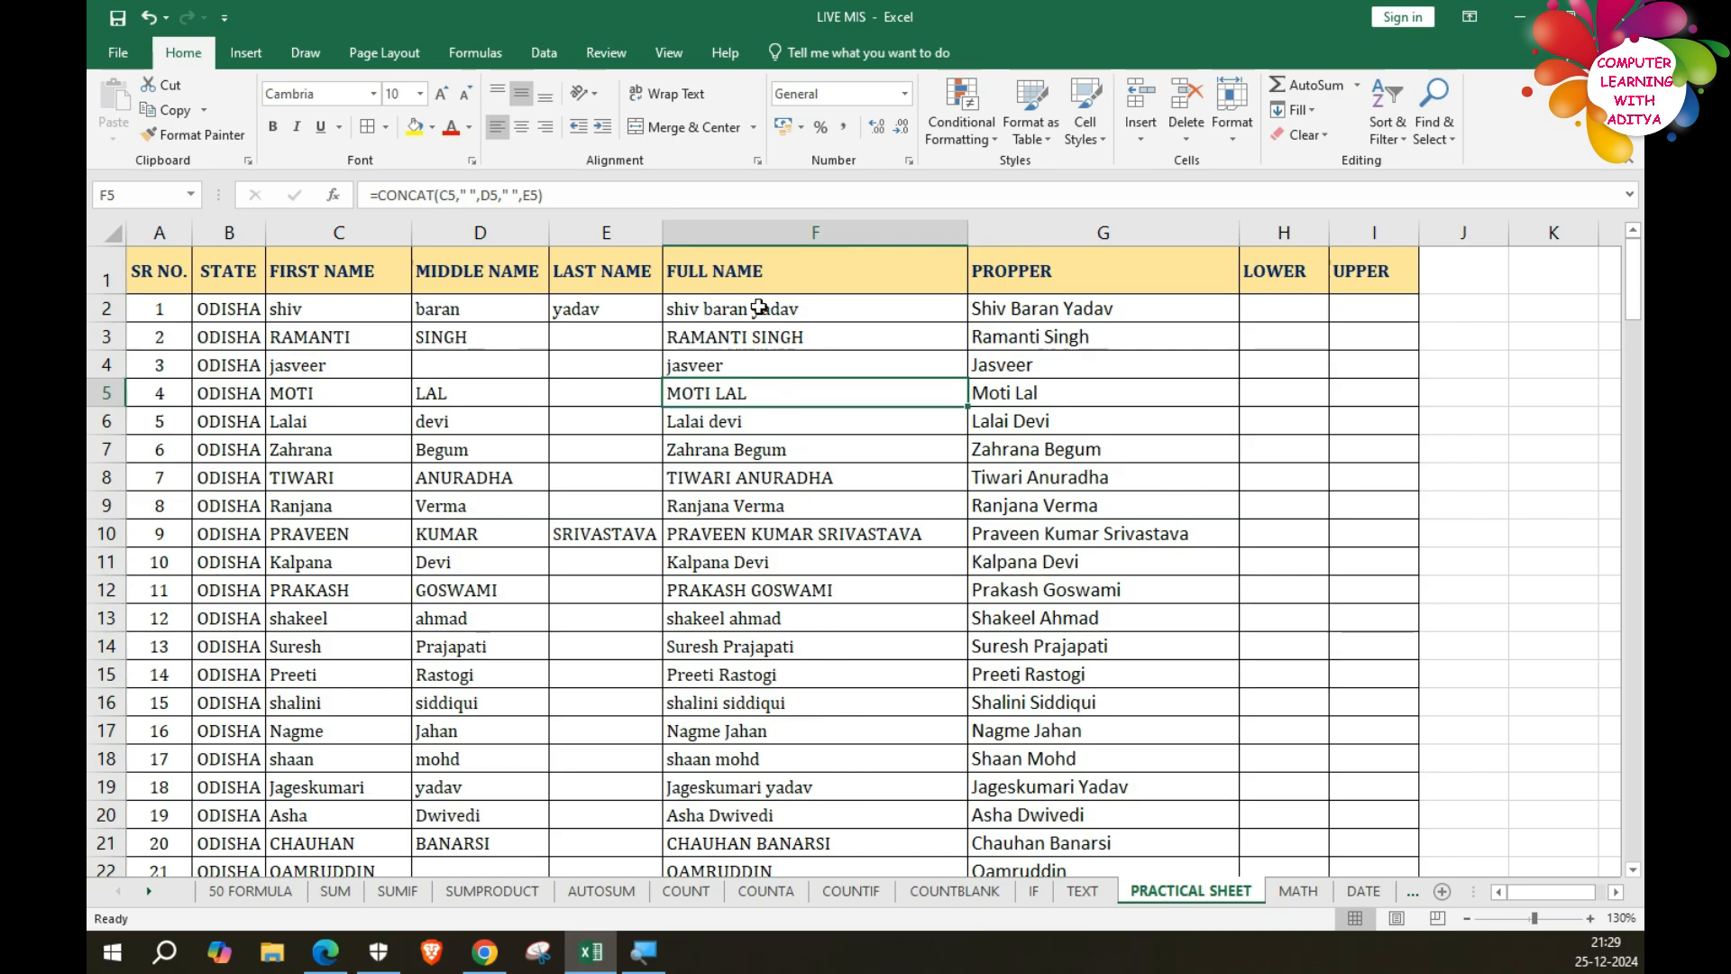
drag(760, 309, 760, 700)
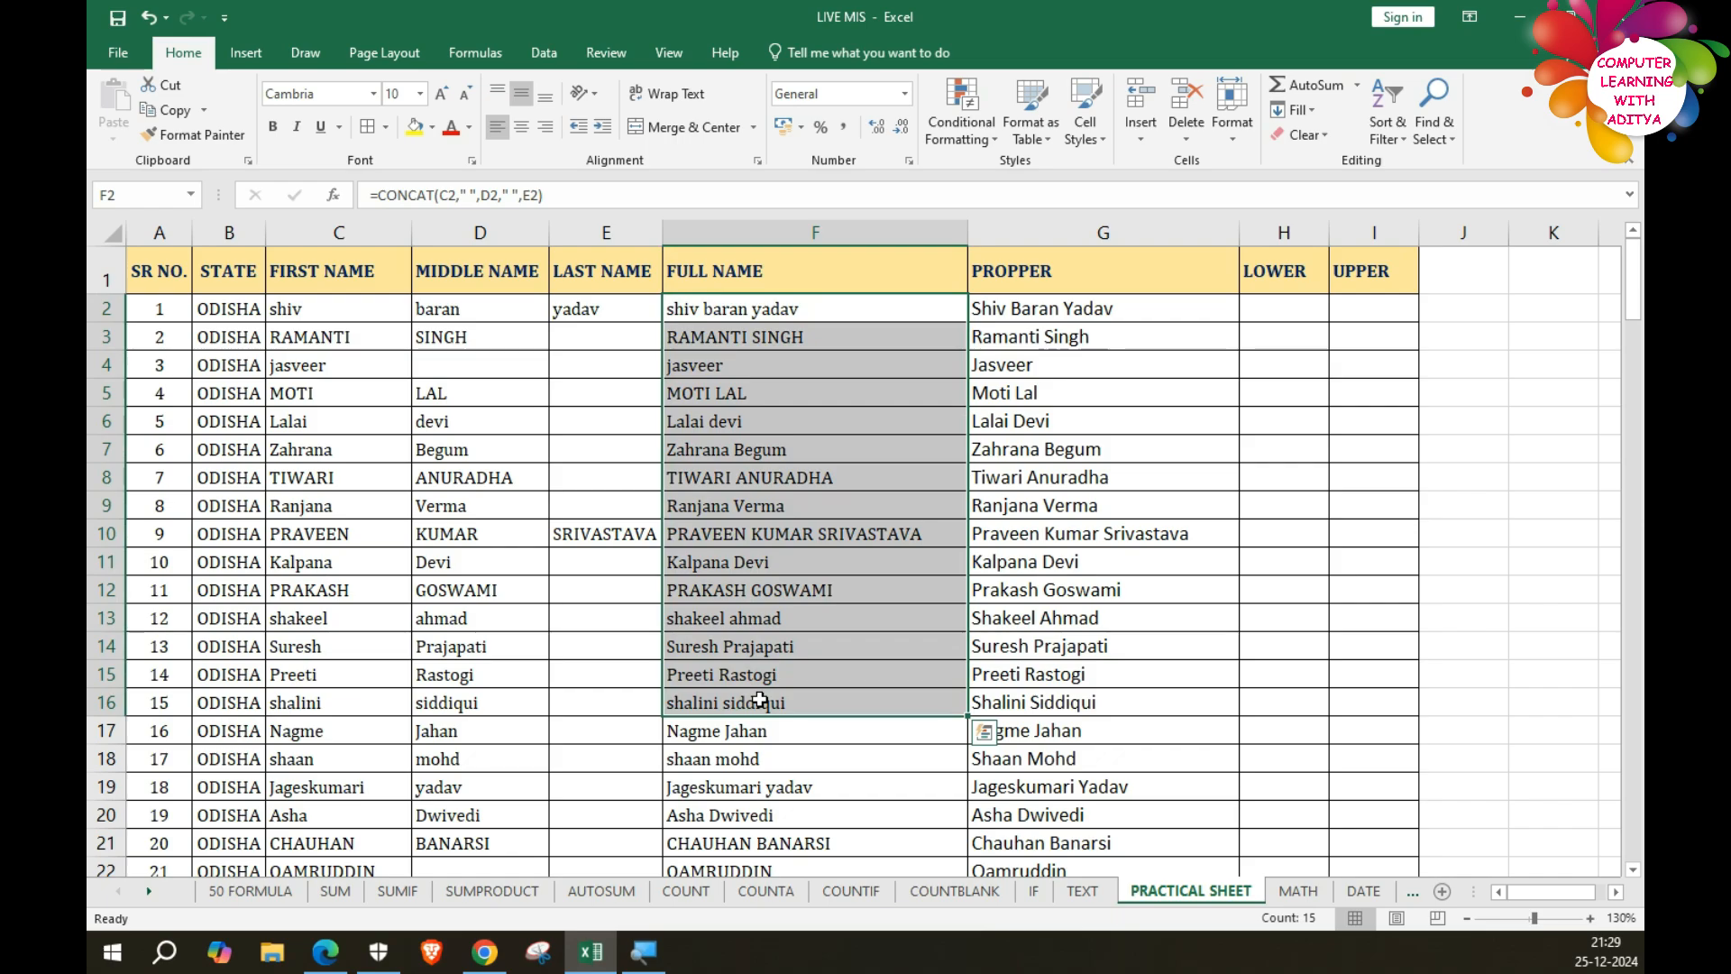
click(1093, 355)
drag(1039, 311, 1066, 733)
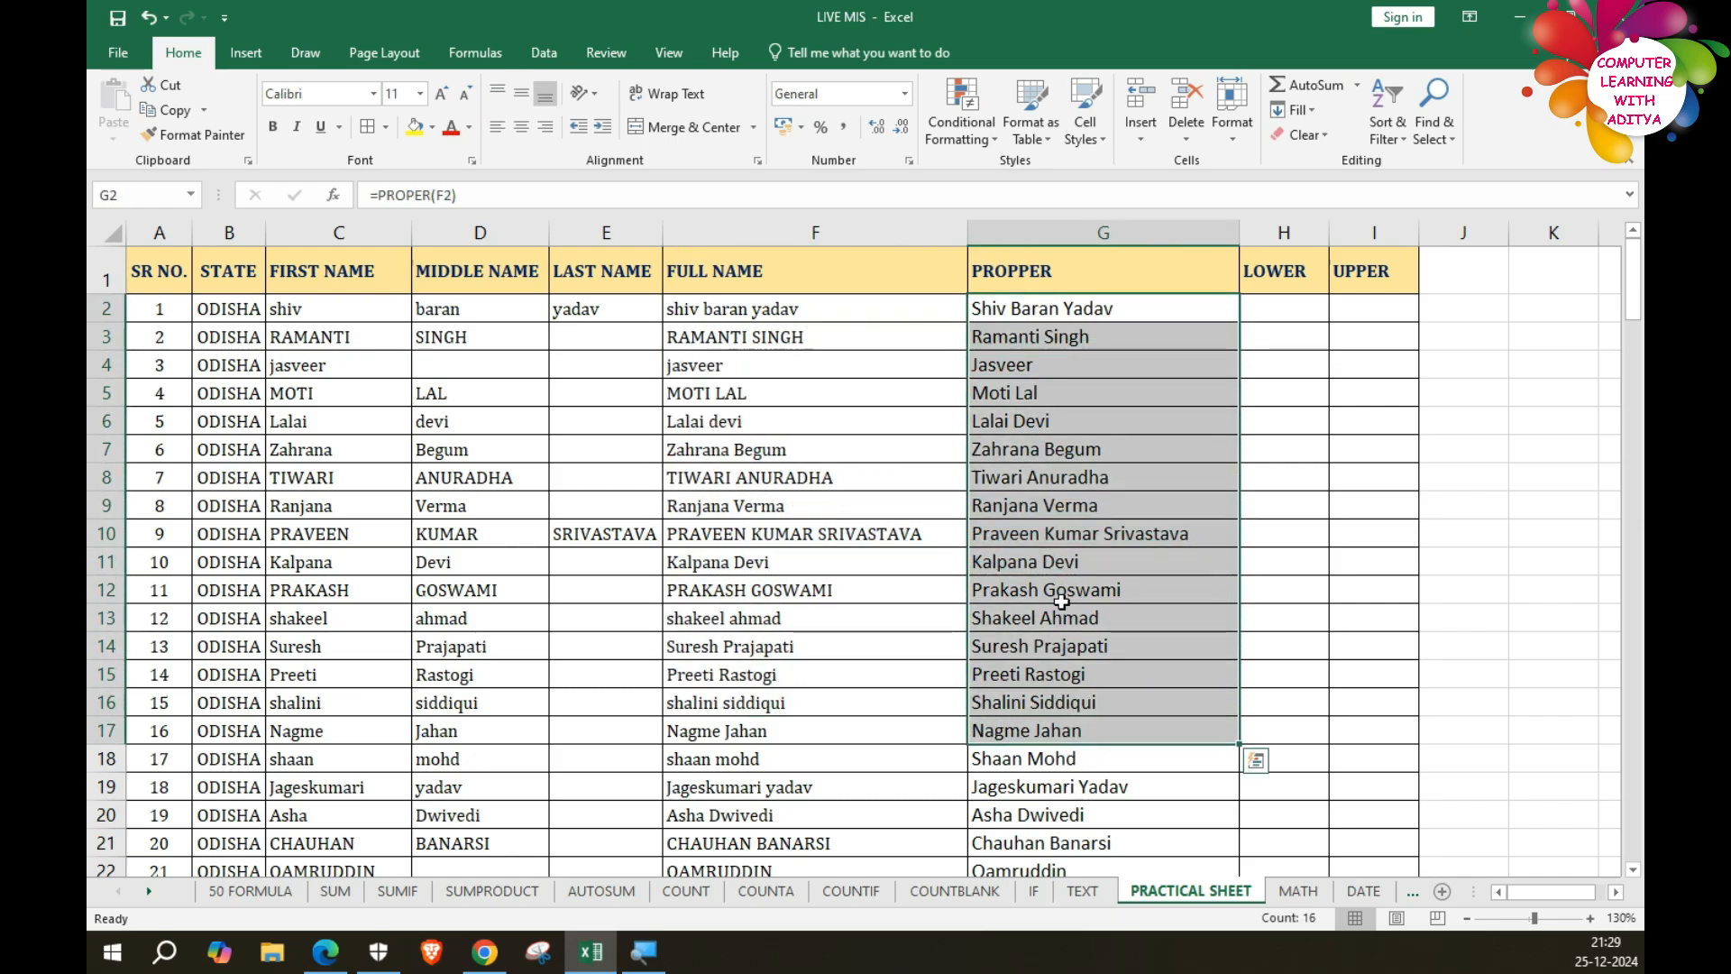
click(1037, 651)
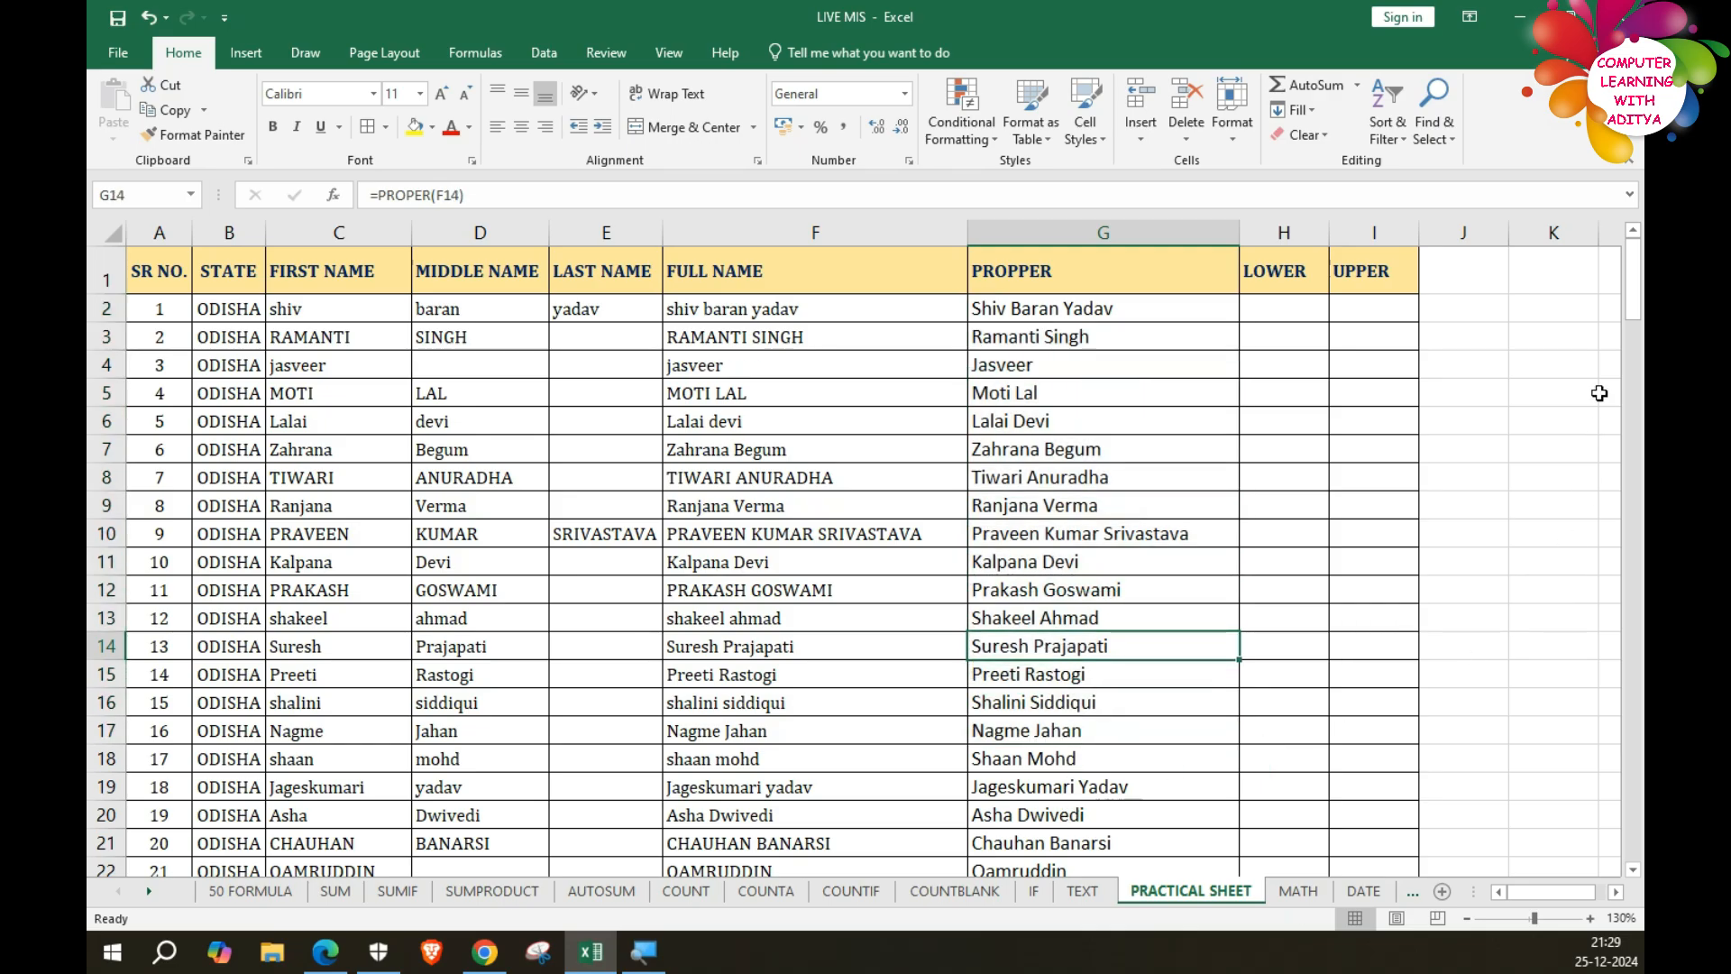
mouse_move(1635, 306)
mouse_down()
mouse_move(1637, 773)
mouse_move(1637, 297)
mouse_up()
Enter =LOWER(G2) in cell H2 of the LOWER column to convert the proper-case name to lowercase.
click(1280, 305)
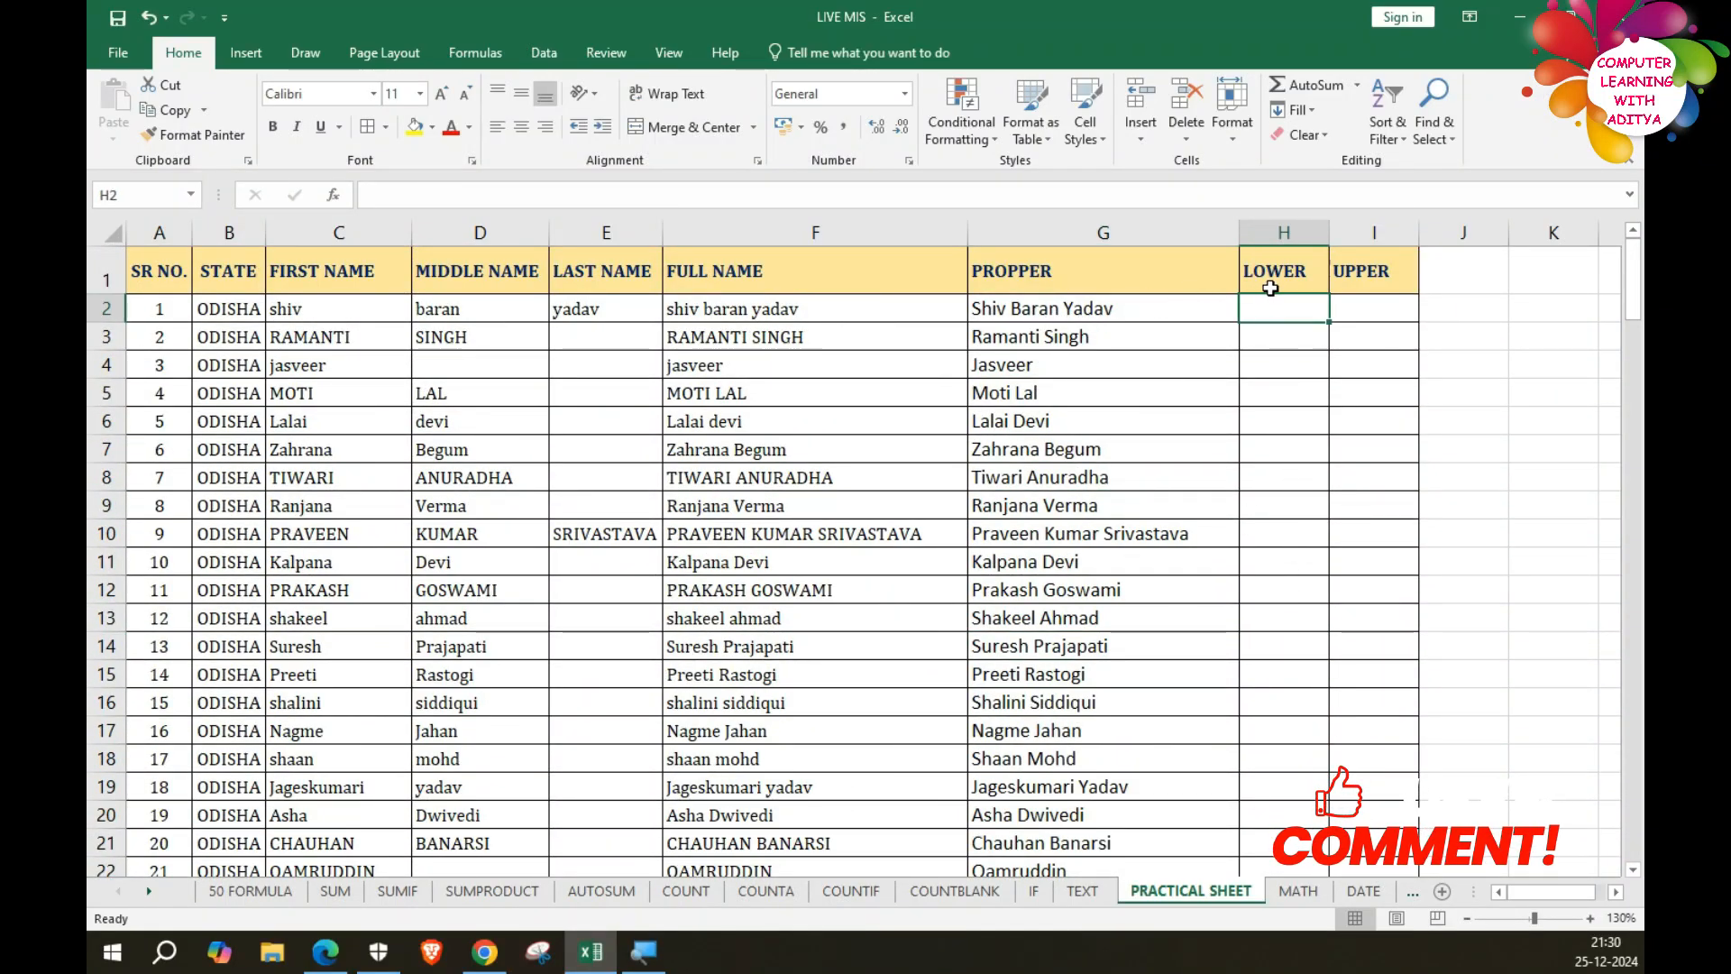
click(1371, 311)
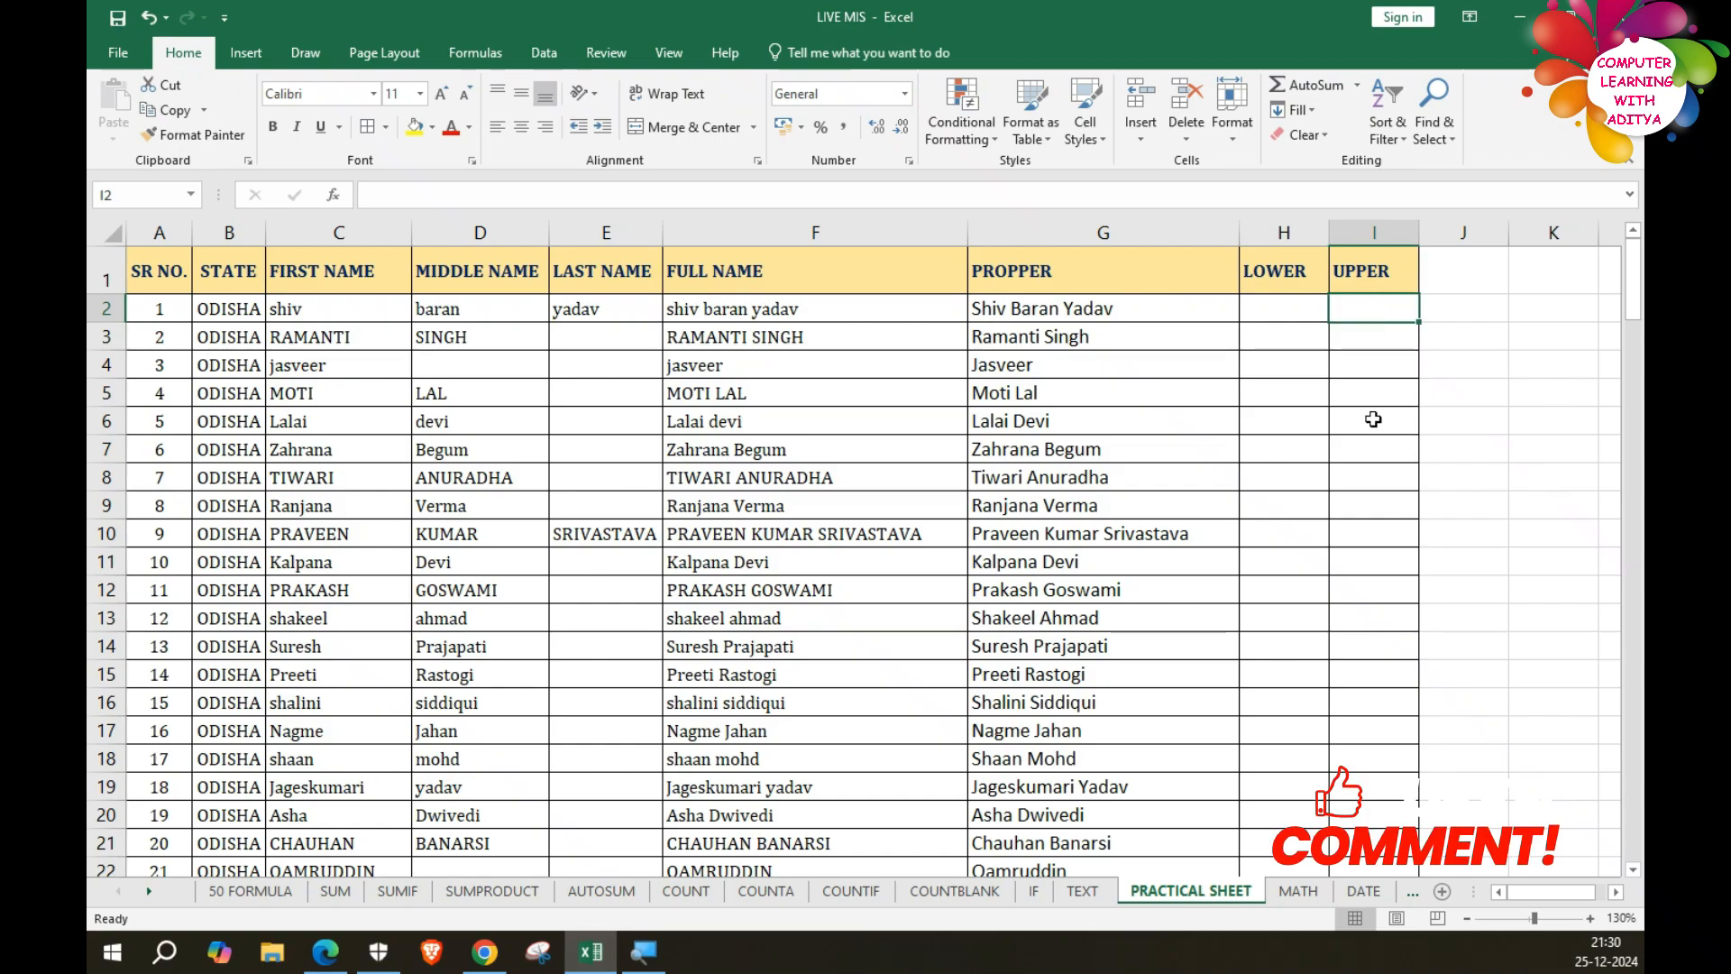
click(1292, 313)
text(=LOWER()
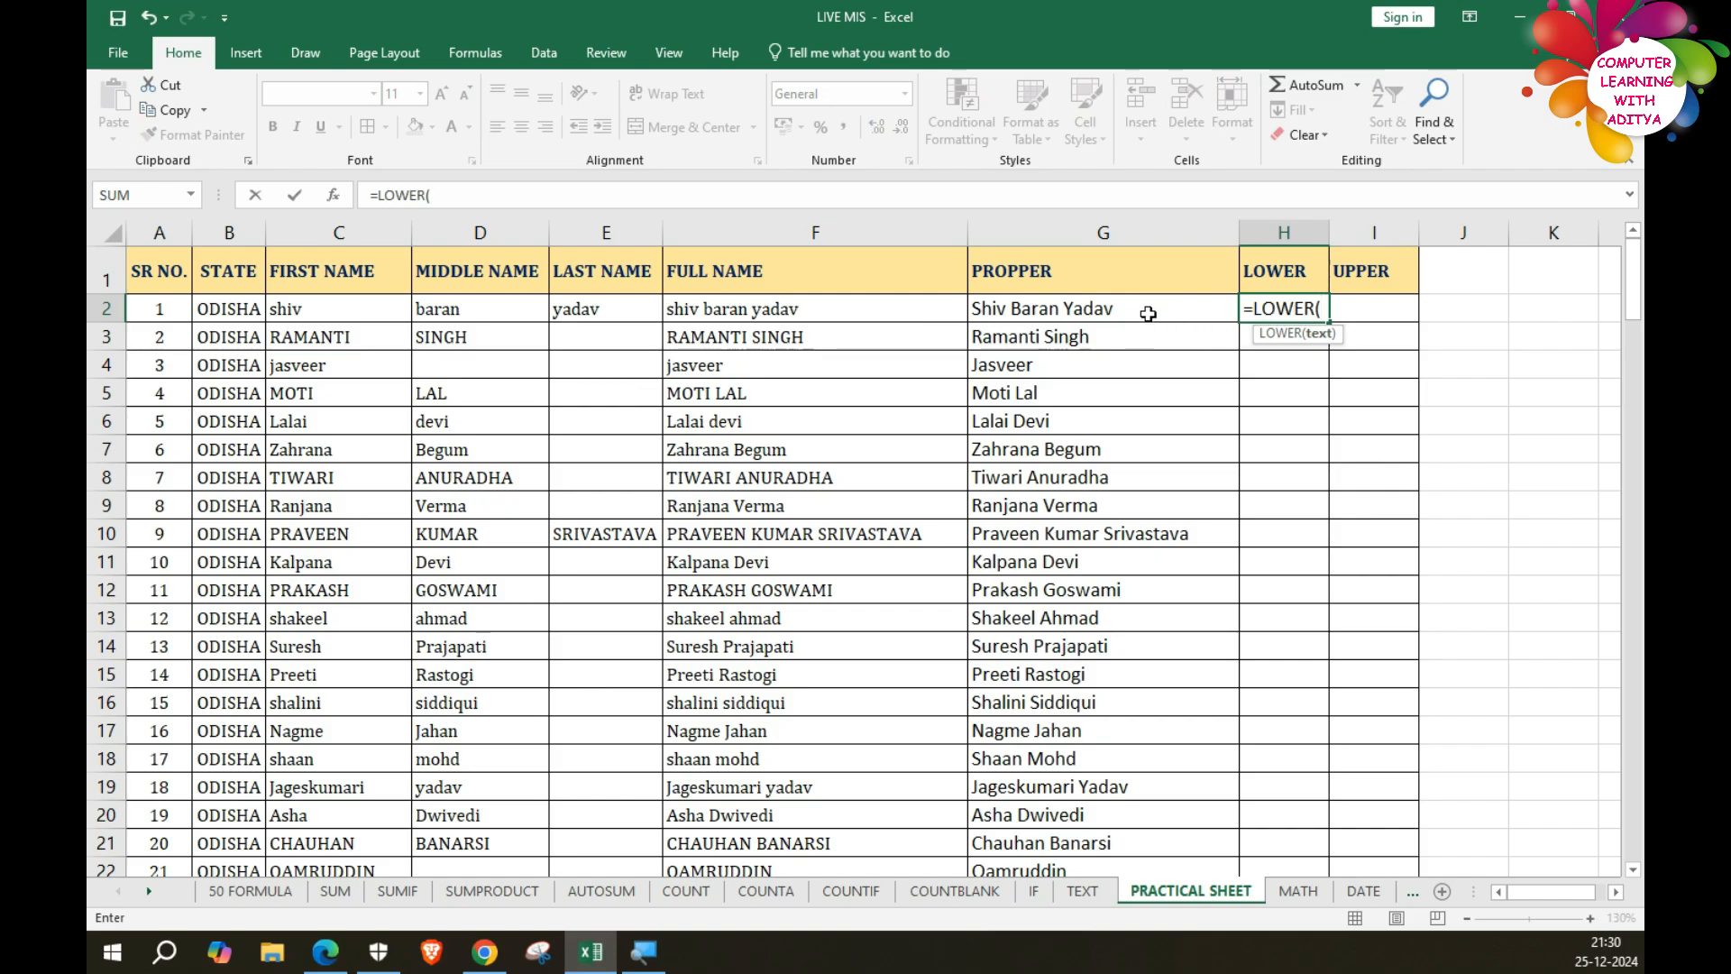
click(1098, 302)
text())
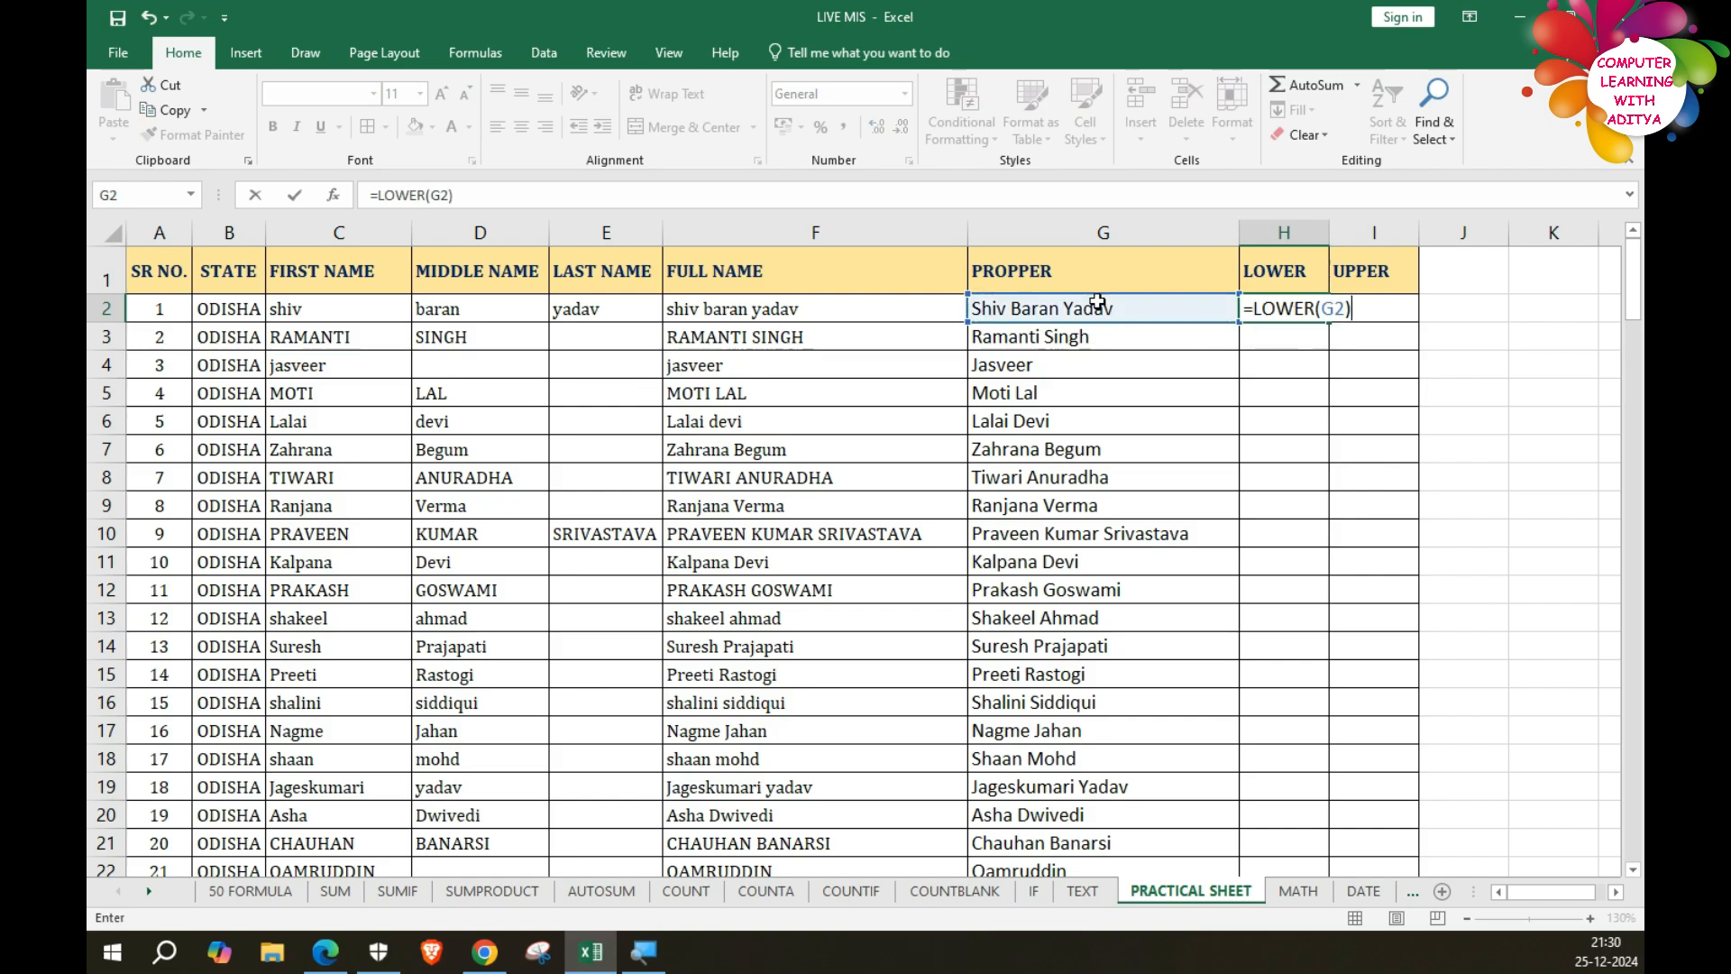
key(Return)
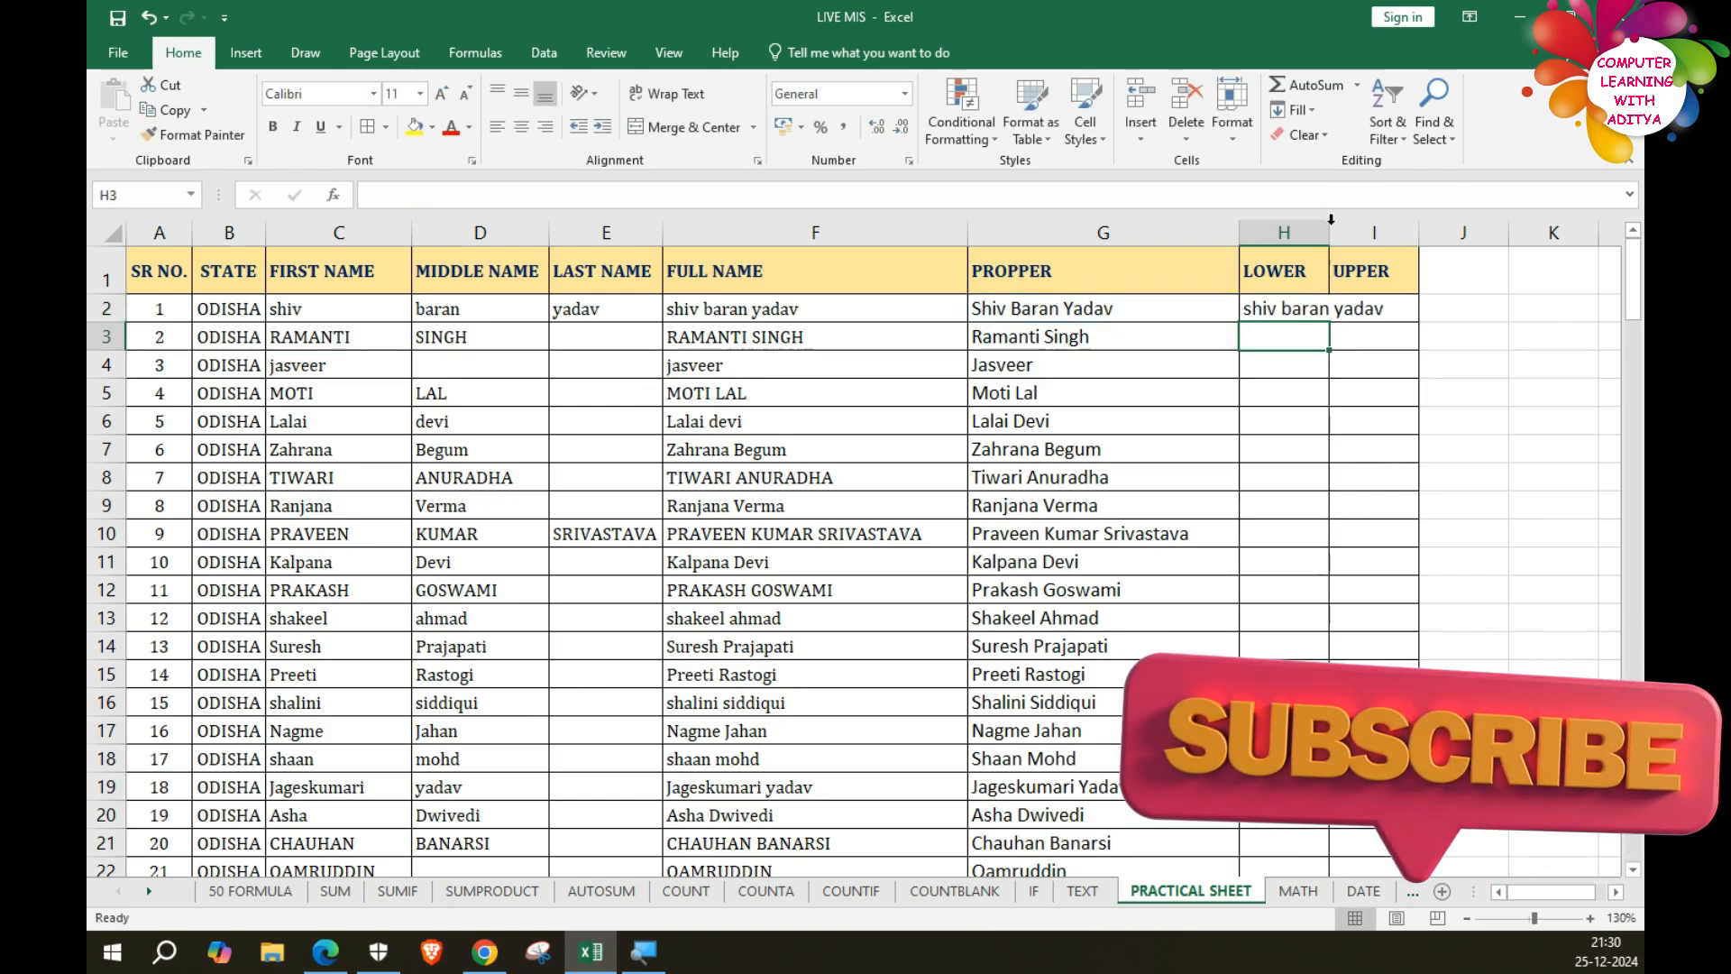
Fill the LOWER formula from H2 down the LOWER column and widen the column to fit the longest name.
double_click(1320, 223)
click(1335, 311)
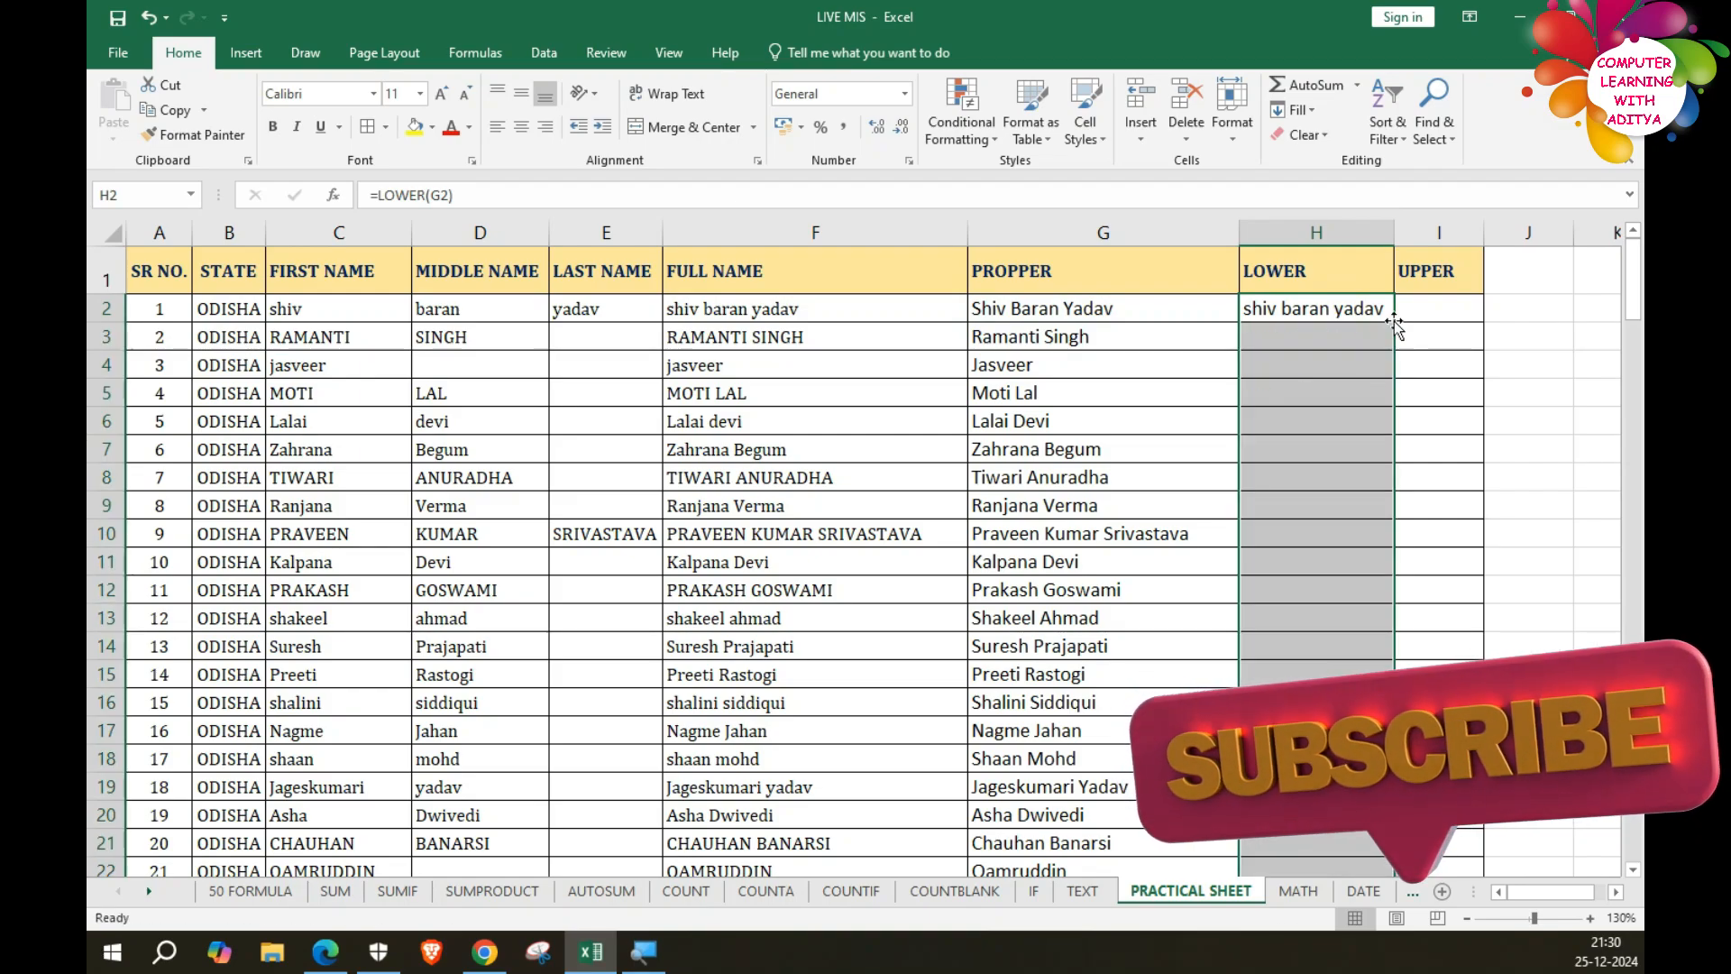
double_click(1392, 323)
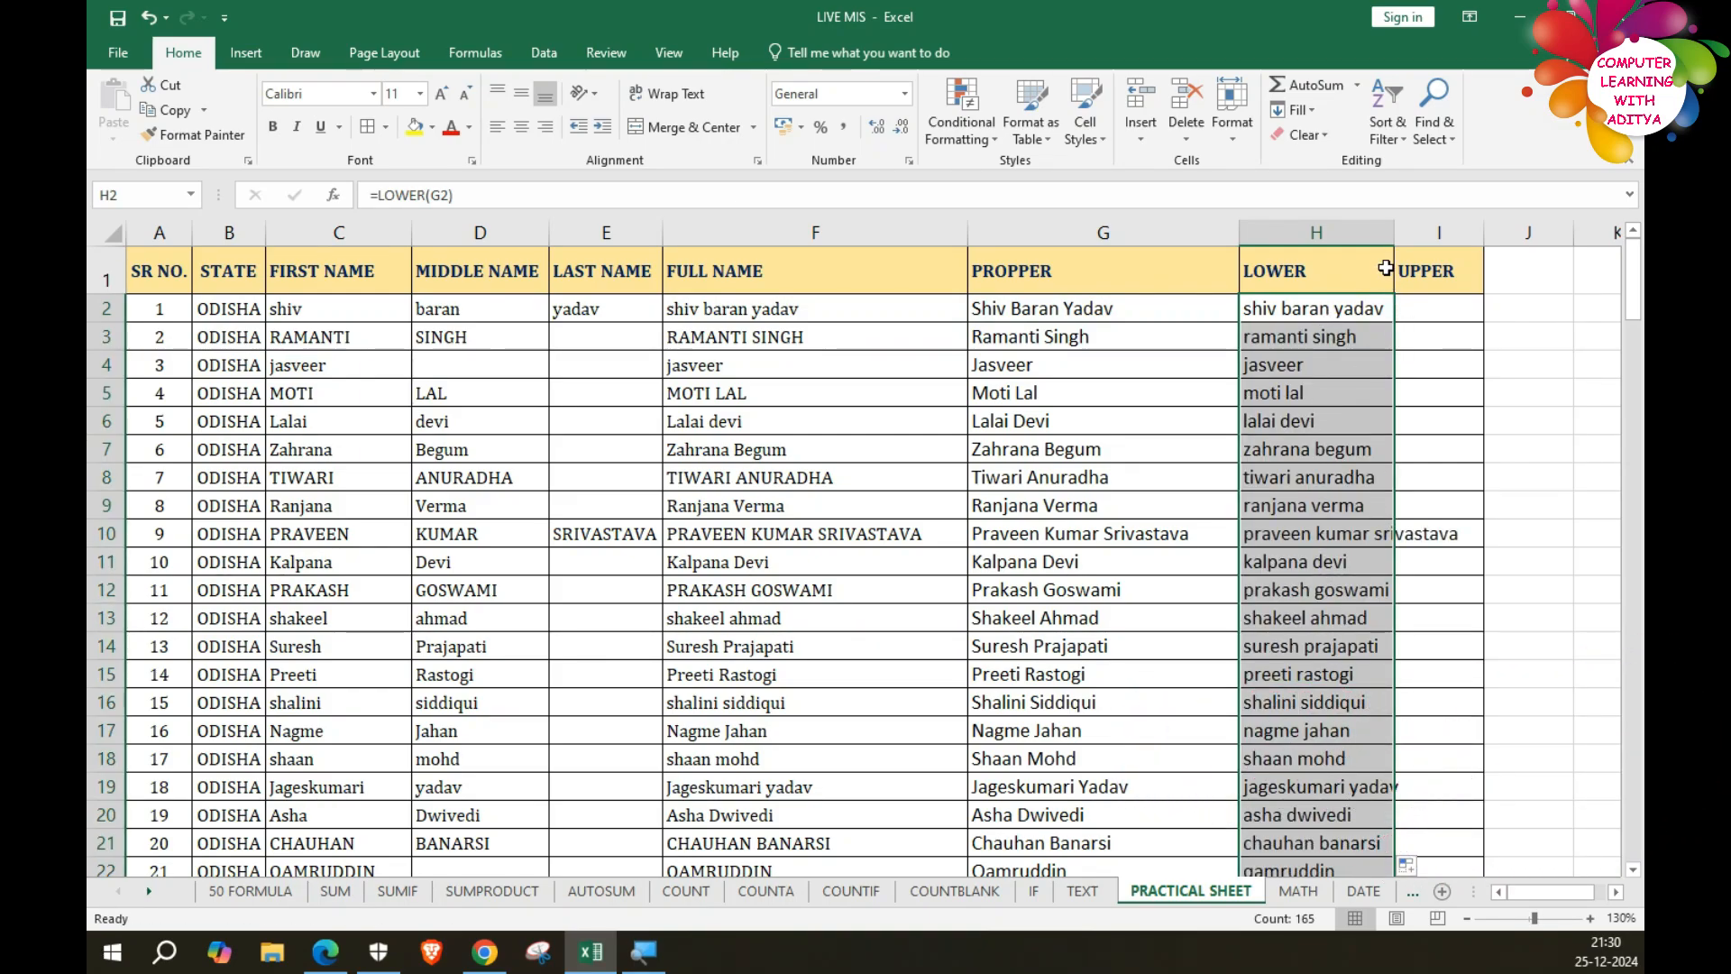
double_click(1394, 233)
click(1533, 314)
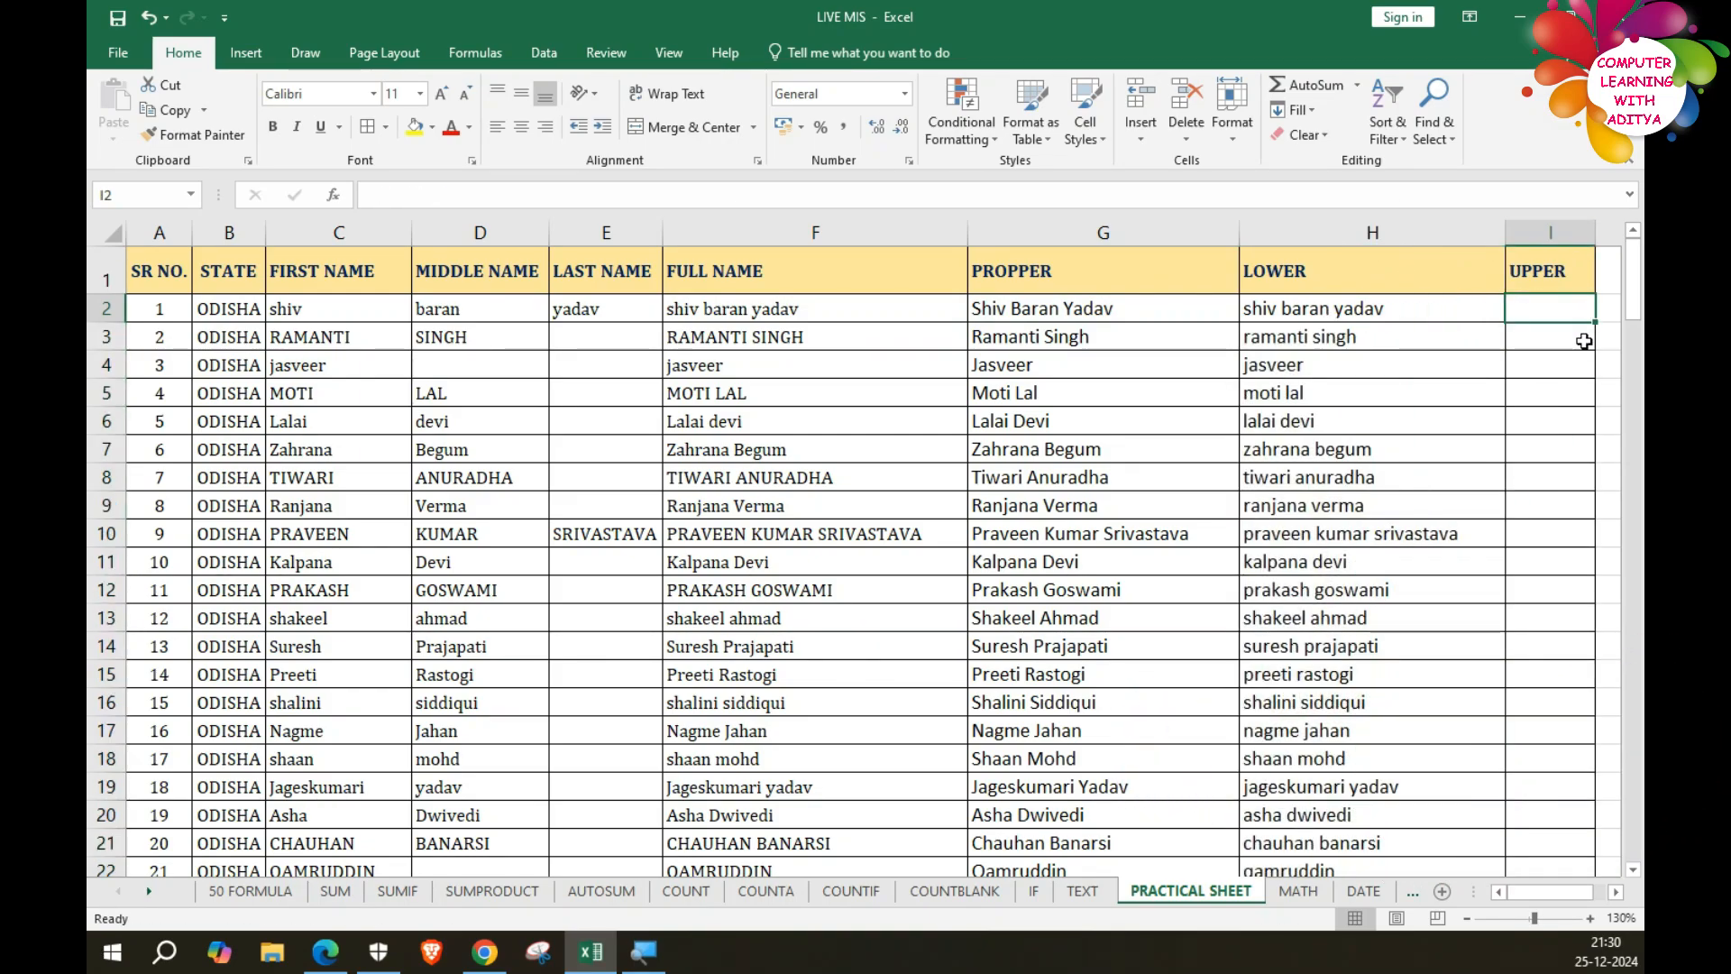
Enter =UPPER(H2) in cell I2 of the UPPER column and fill the formula down the column.
text(=UPPER()
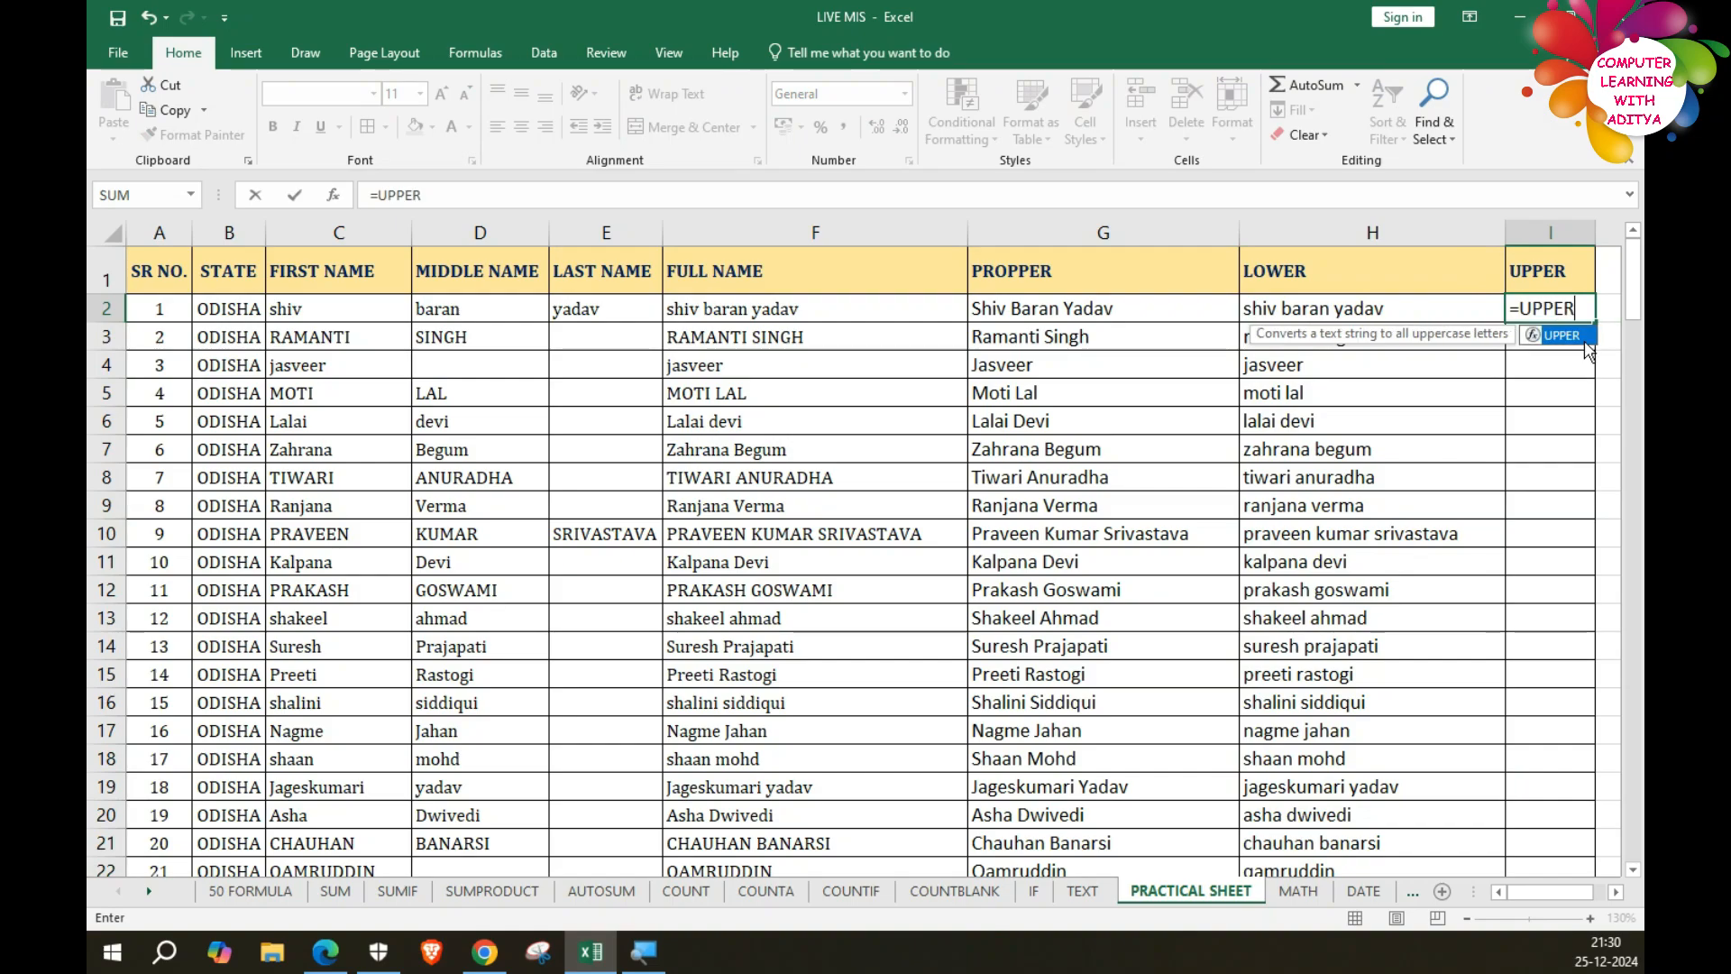
click(1113, 310)
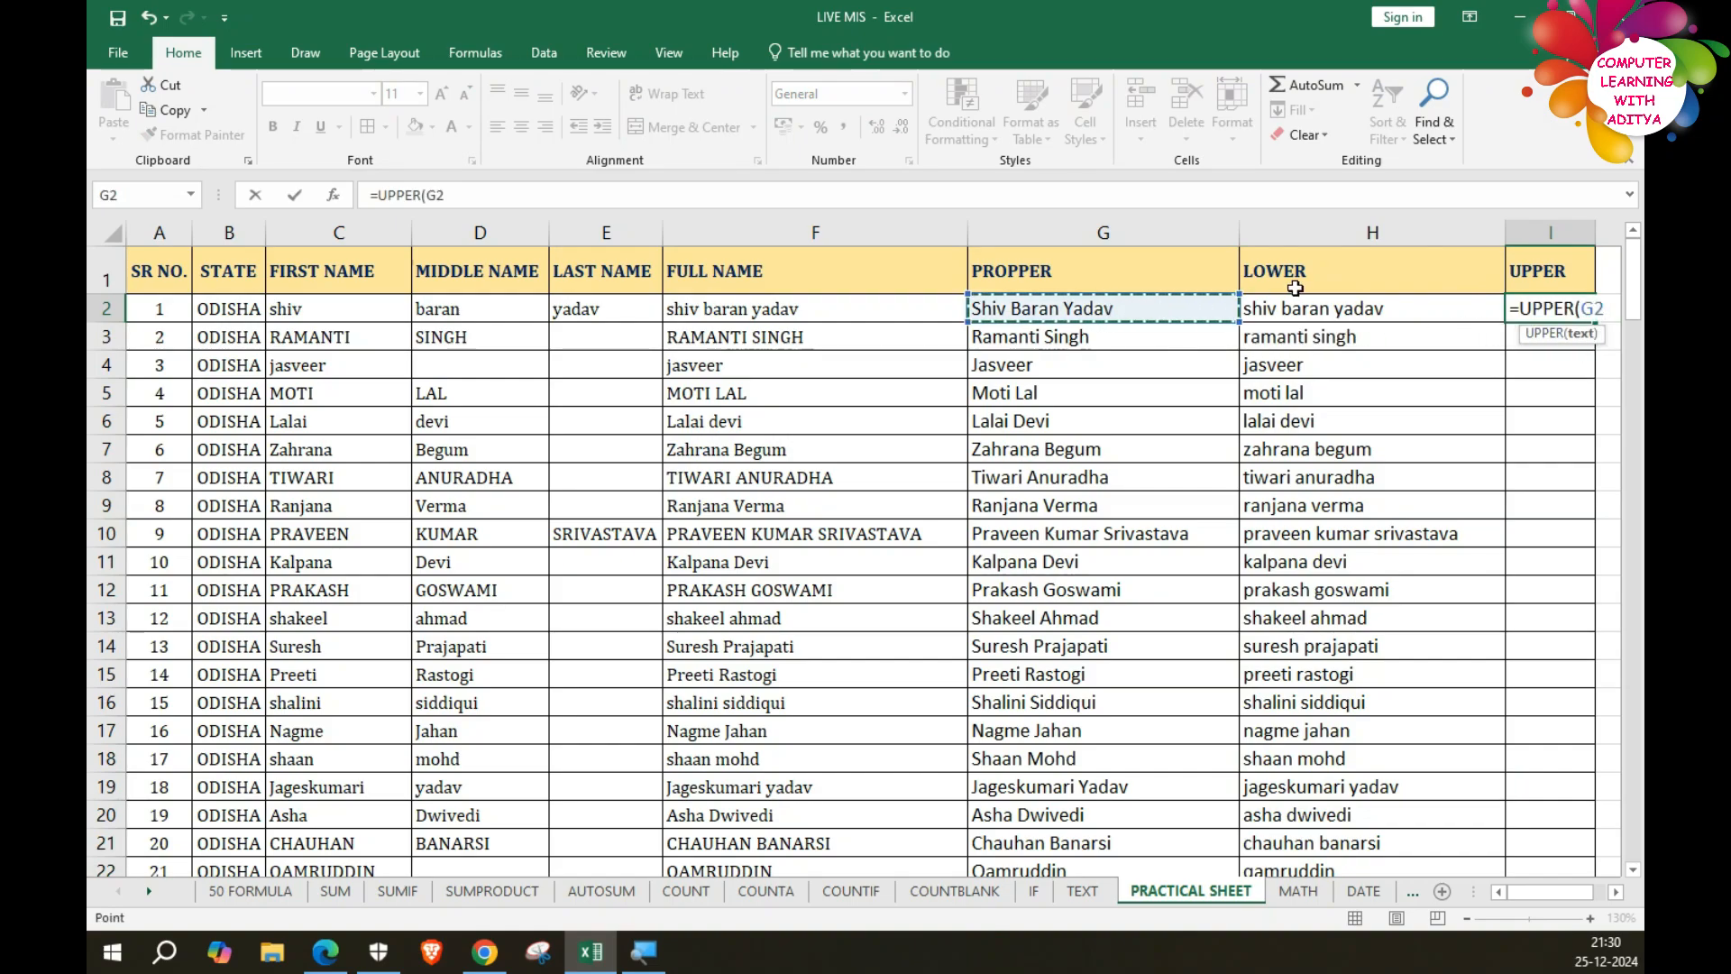
click(1305, 302)
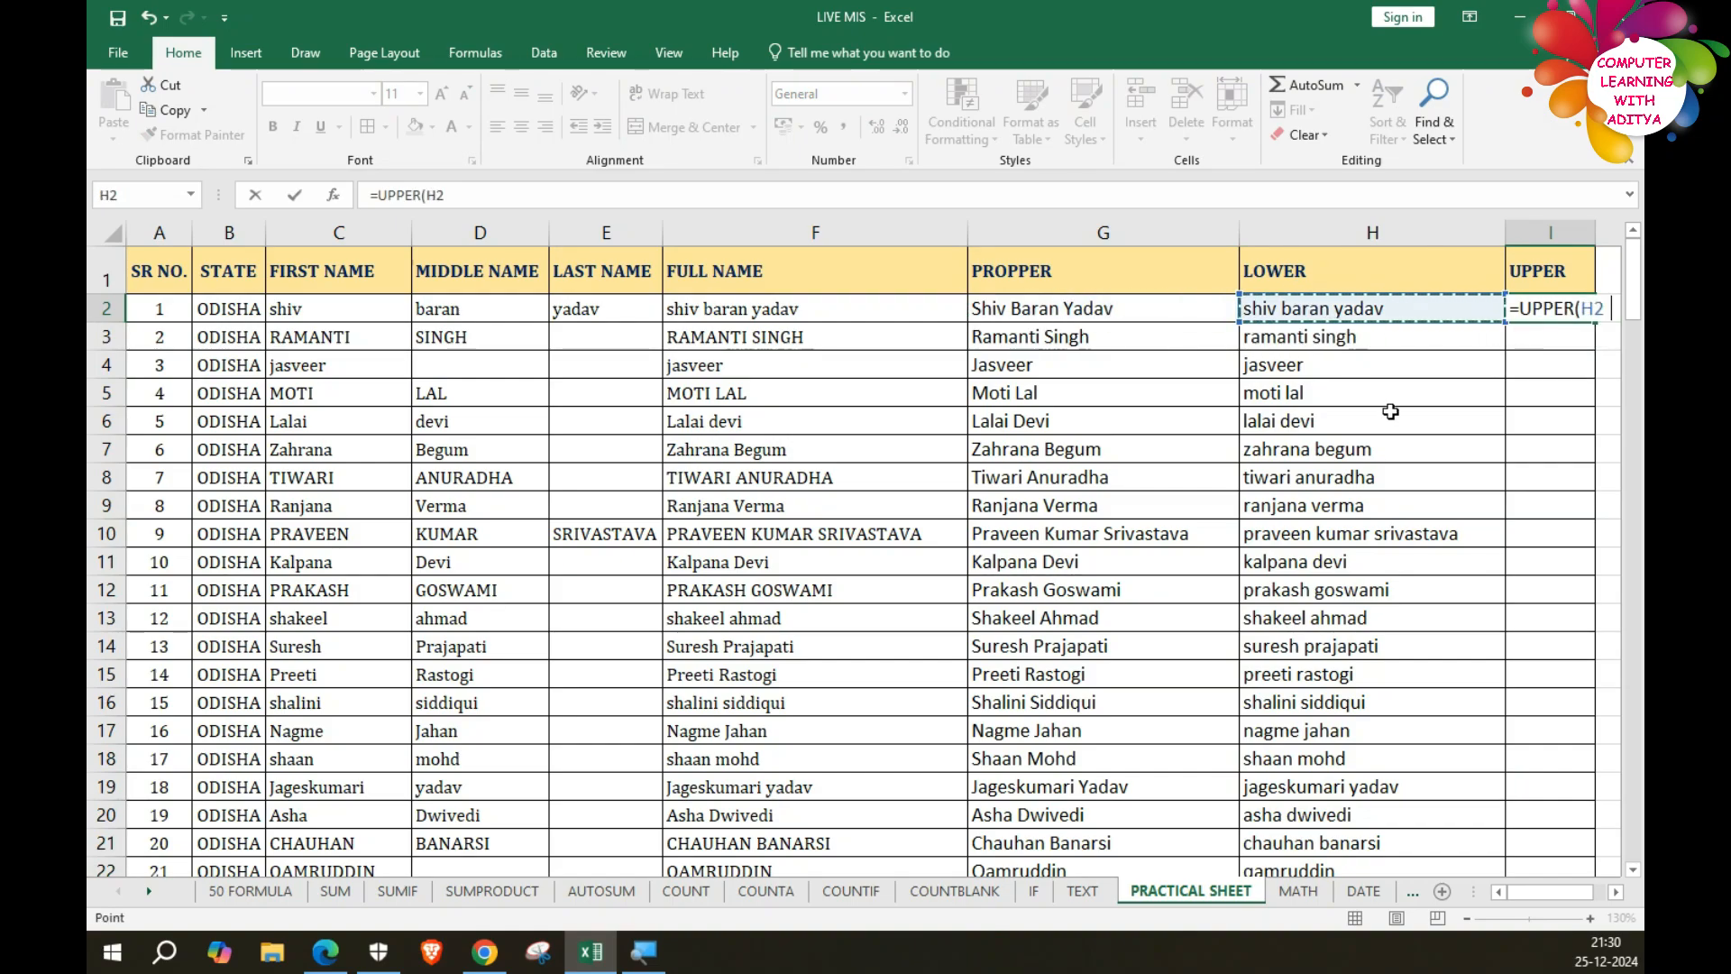
key(Return)
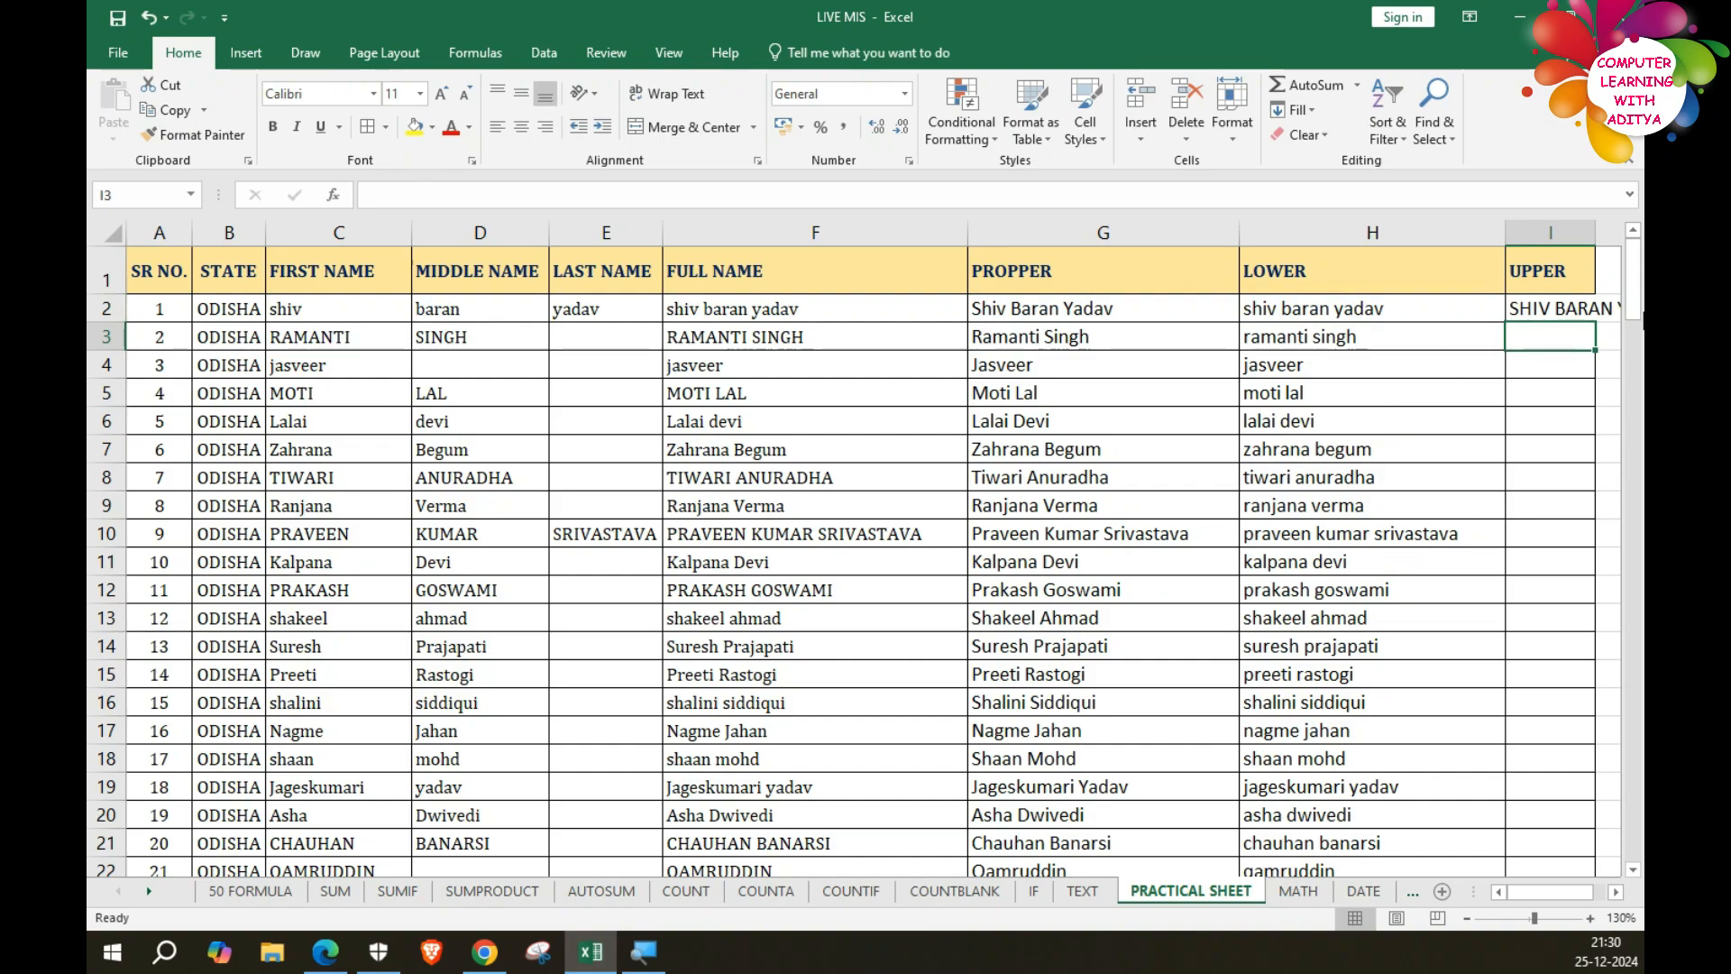
key(Up)
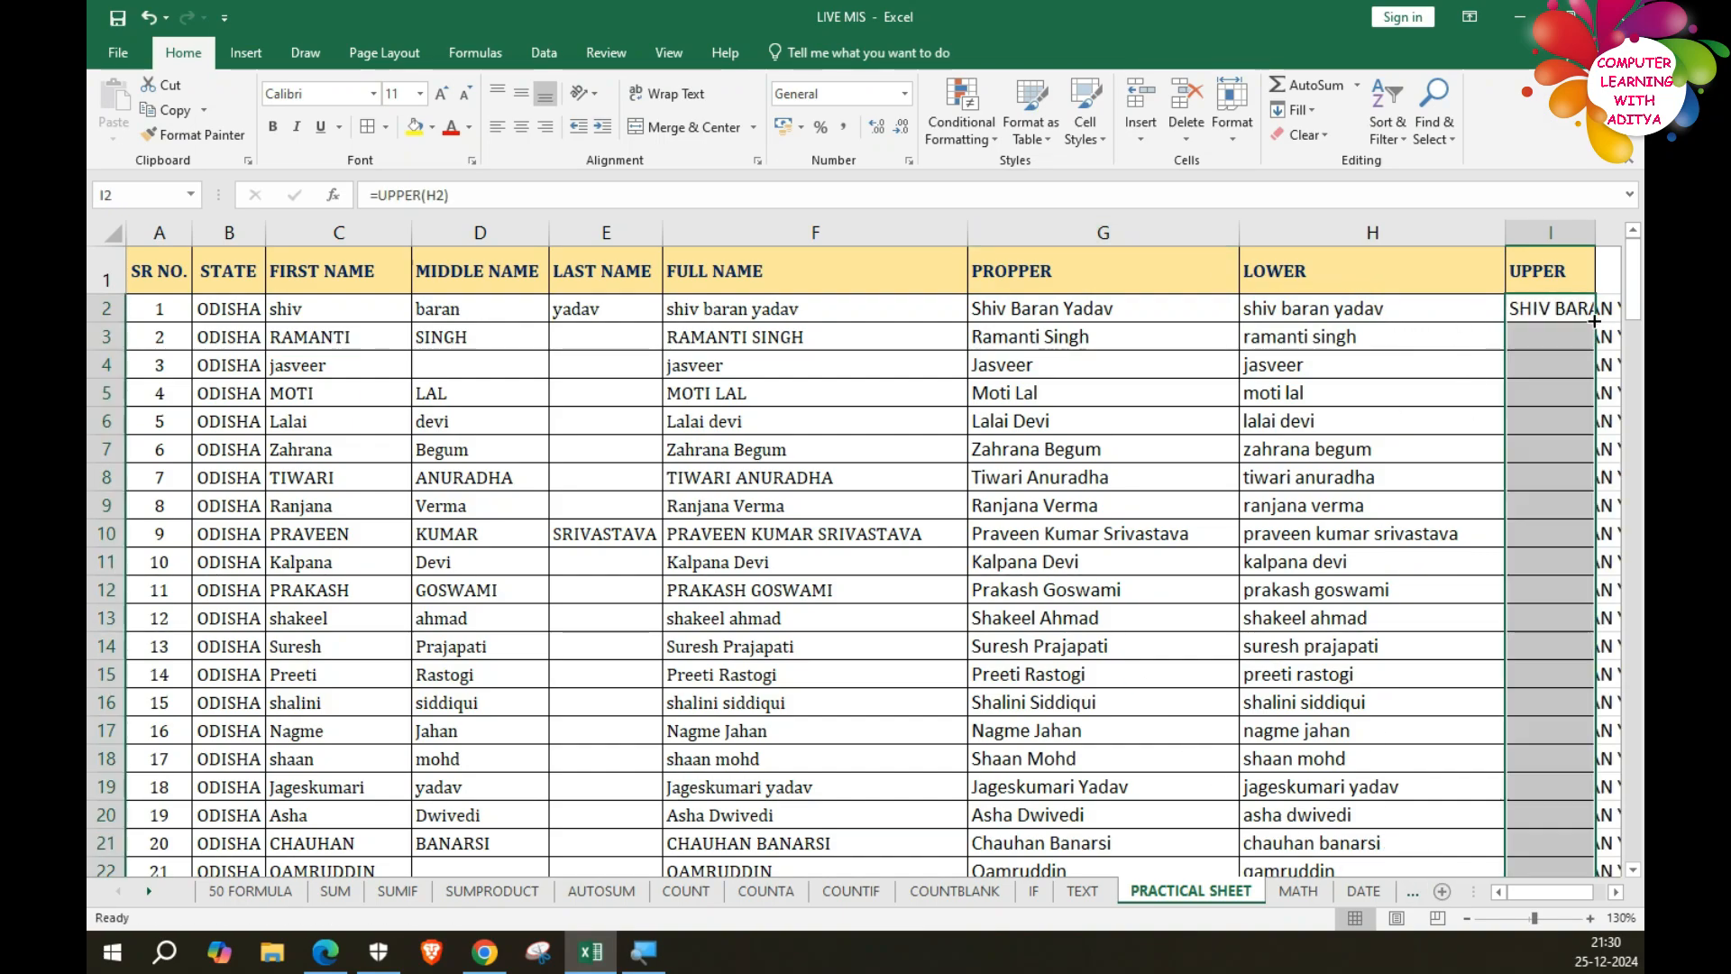
double_click(1593, 322)
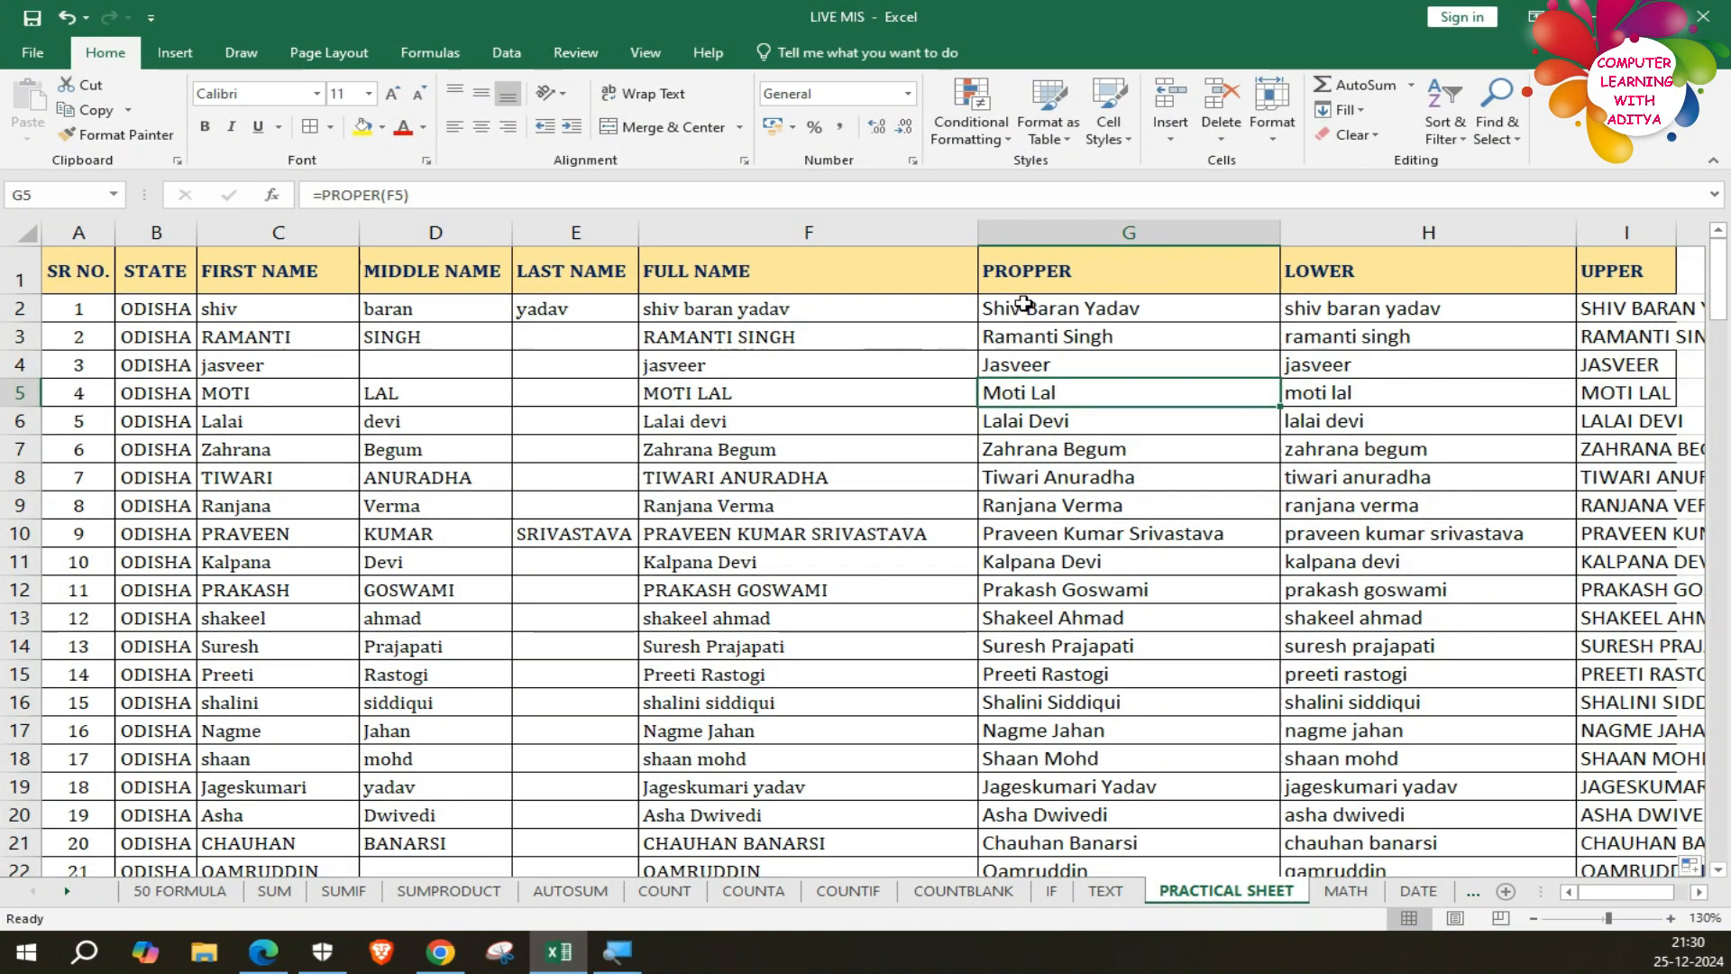
Copy the proper-case names in G2:G33 and paste them with their formulas starting at cell N2.
drag(1025, 305, 1077, 856)
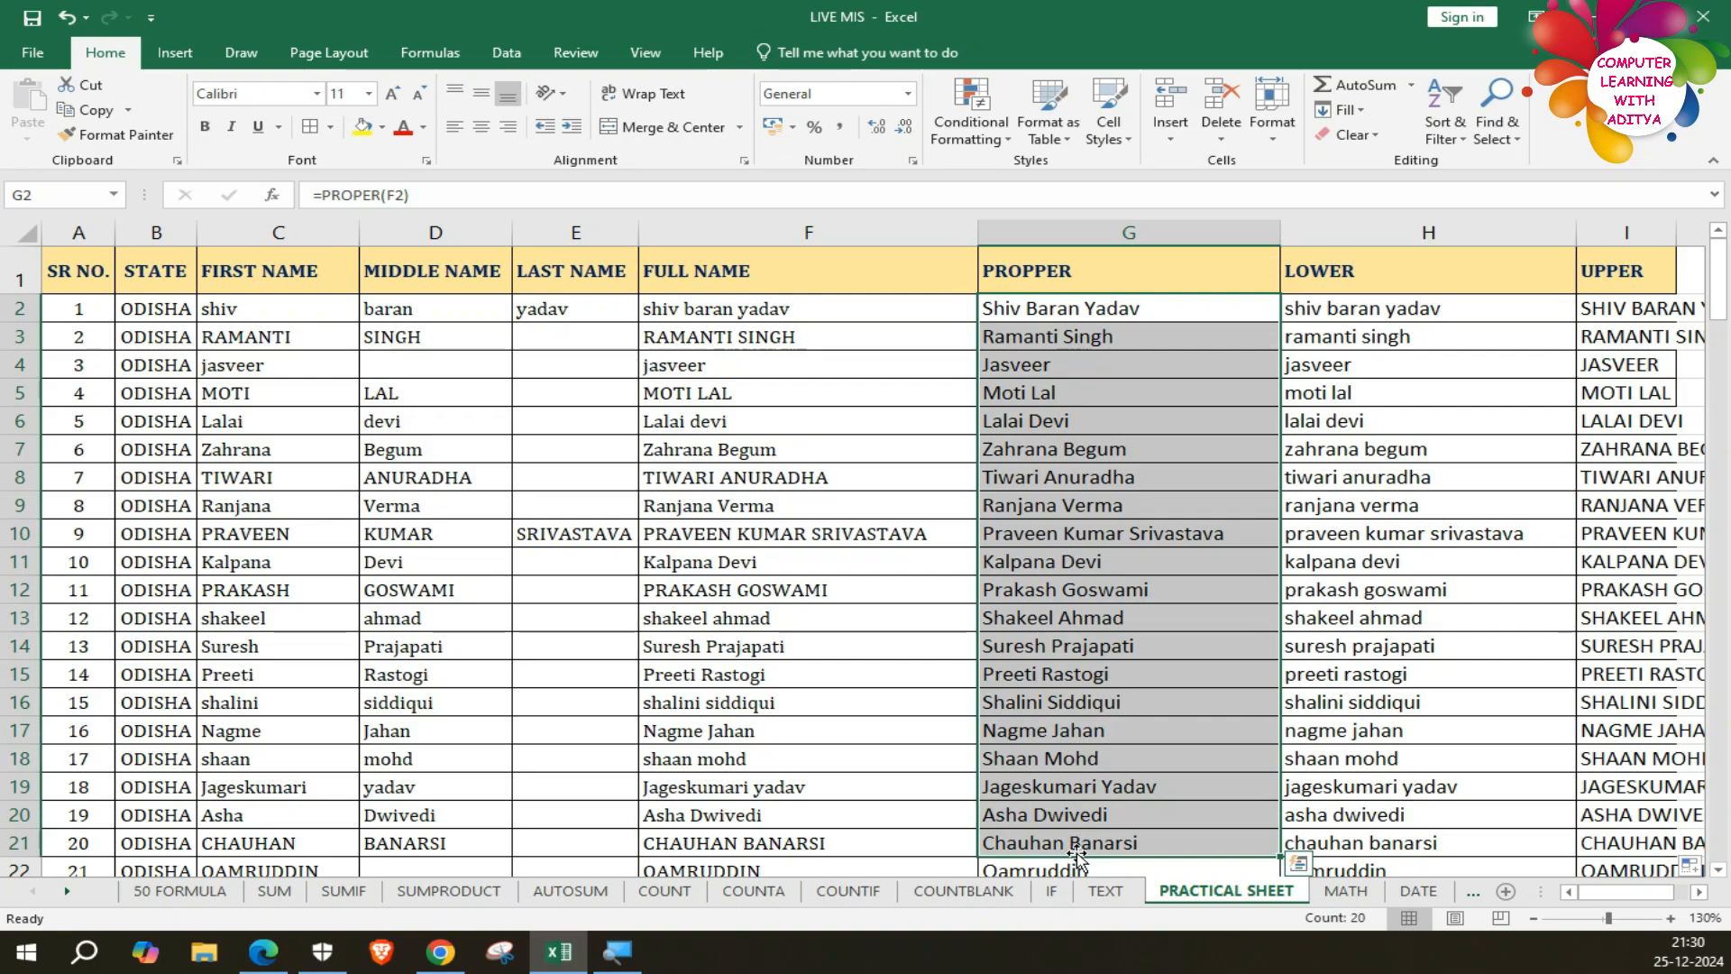
click(1039, 309)
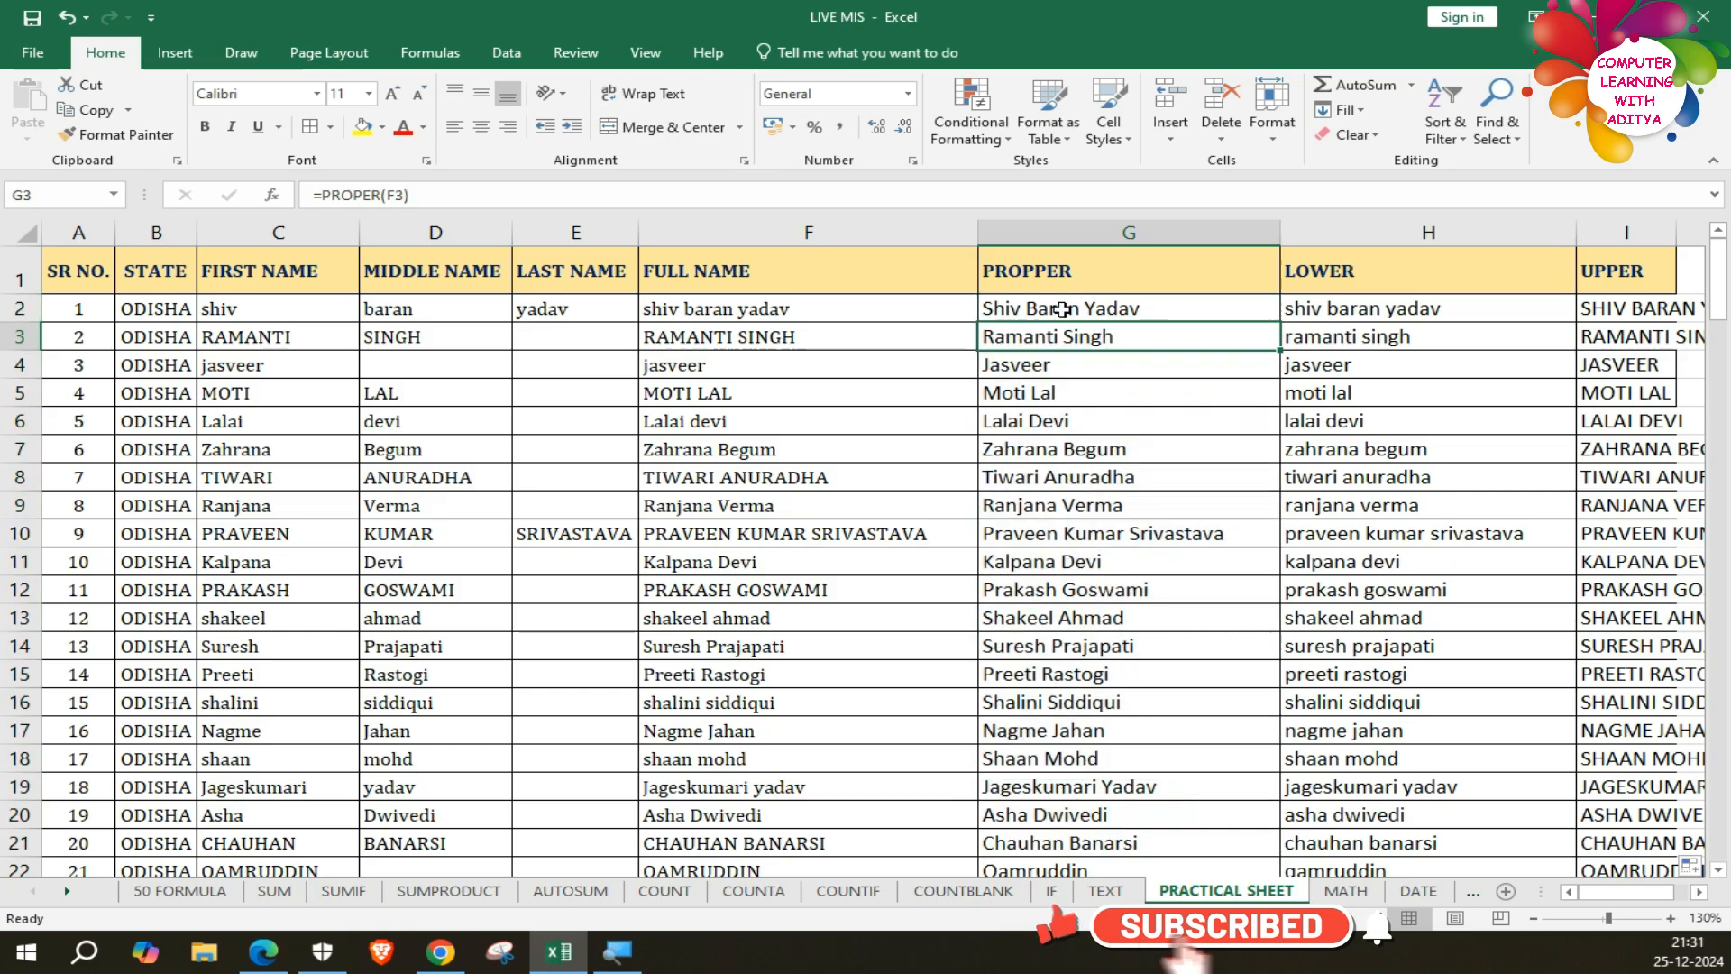
key(shift+Down)
key(shift+Down)
key(shift+Down)
key(shift+Down)
key(shift+Down)
key(shift+Down)
key(shift+Down)
key(shift+Down)
key(shift+Down)
key(shift+Down)
key(shift+Down)
key(shift+Down)
key(shift+Down)
key(shift+Down)
key(shift+Down)
key(shift+Down)
key(shift+Down)
key(shift+Down)
key(shift+Down)
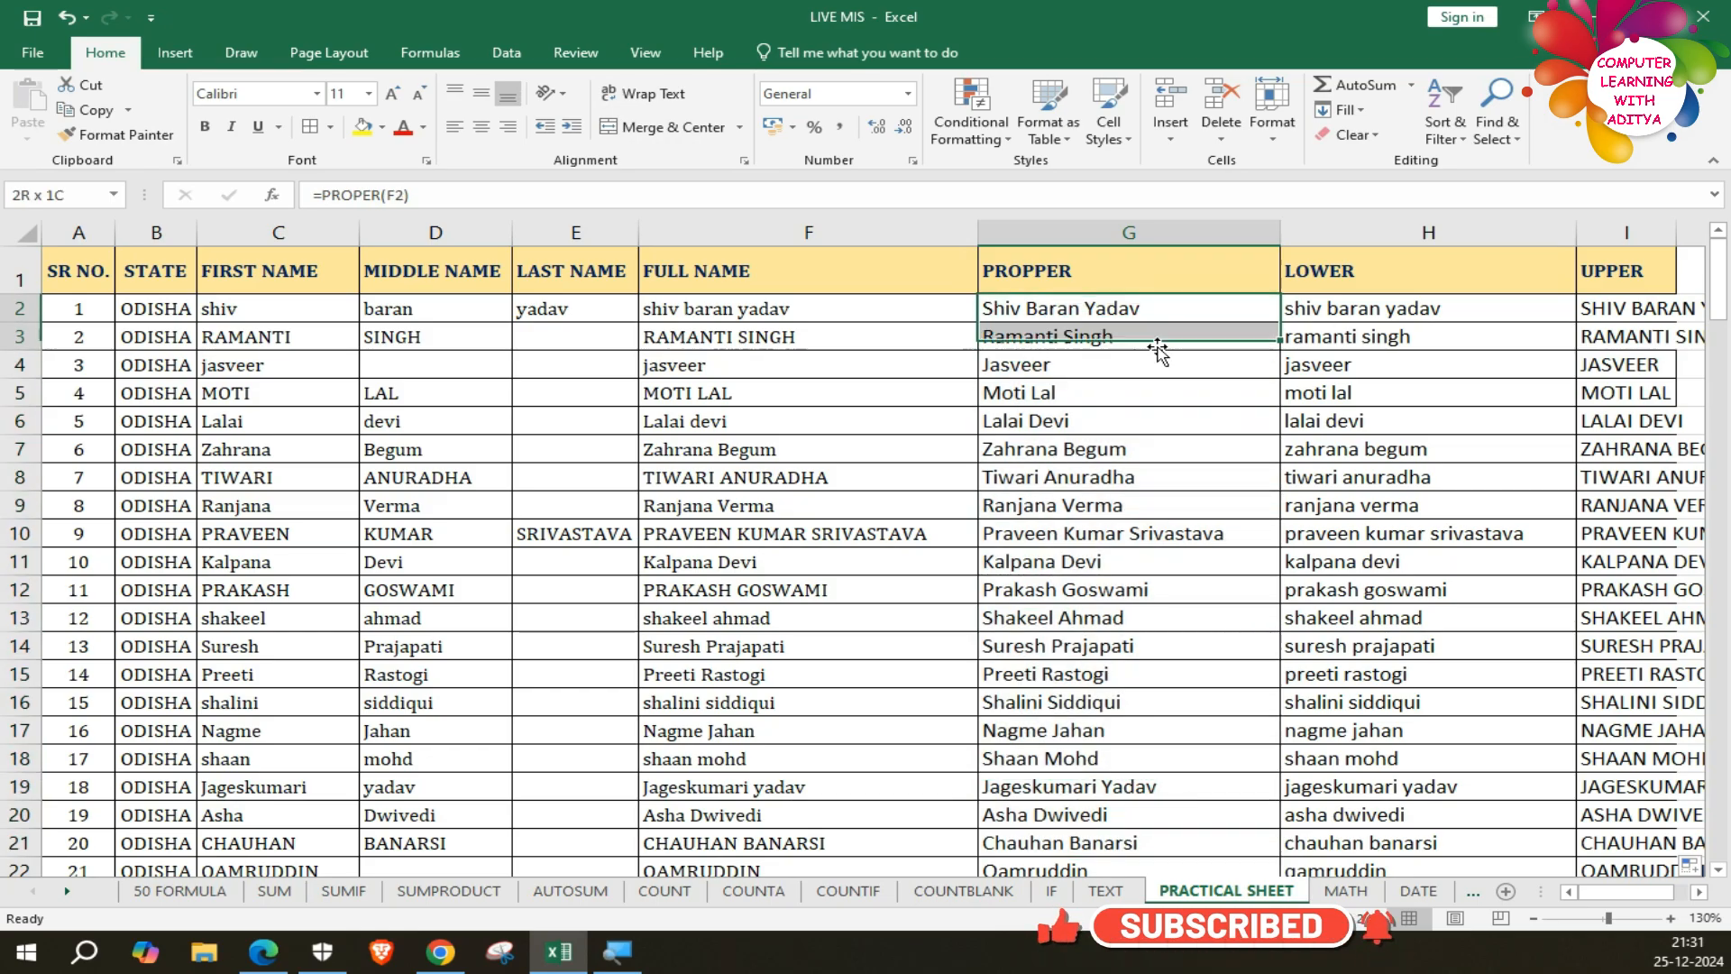
key(shift+Down)
key(shift+Down)
key(shift+Down)
key(shift+Down)
key(shift+Down)
key(shift+Down)
key(shift+Down)
key(shift+Down)
key(shift+Down)
key(shift+Down)
key(shift+Down)
key(shift+Down)
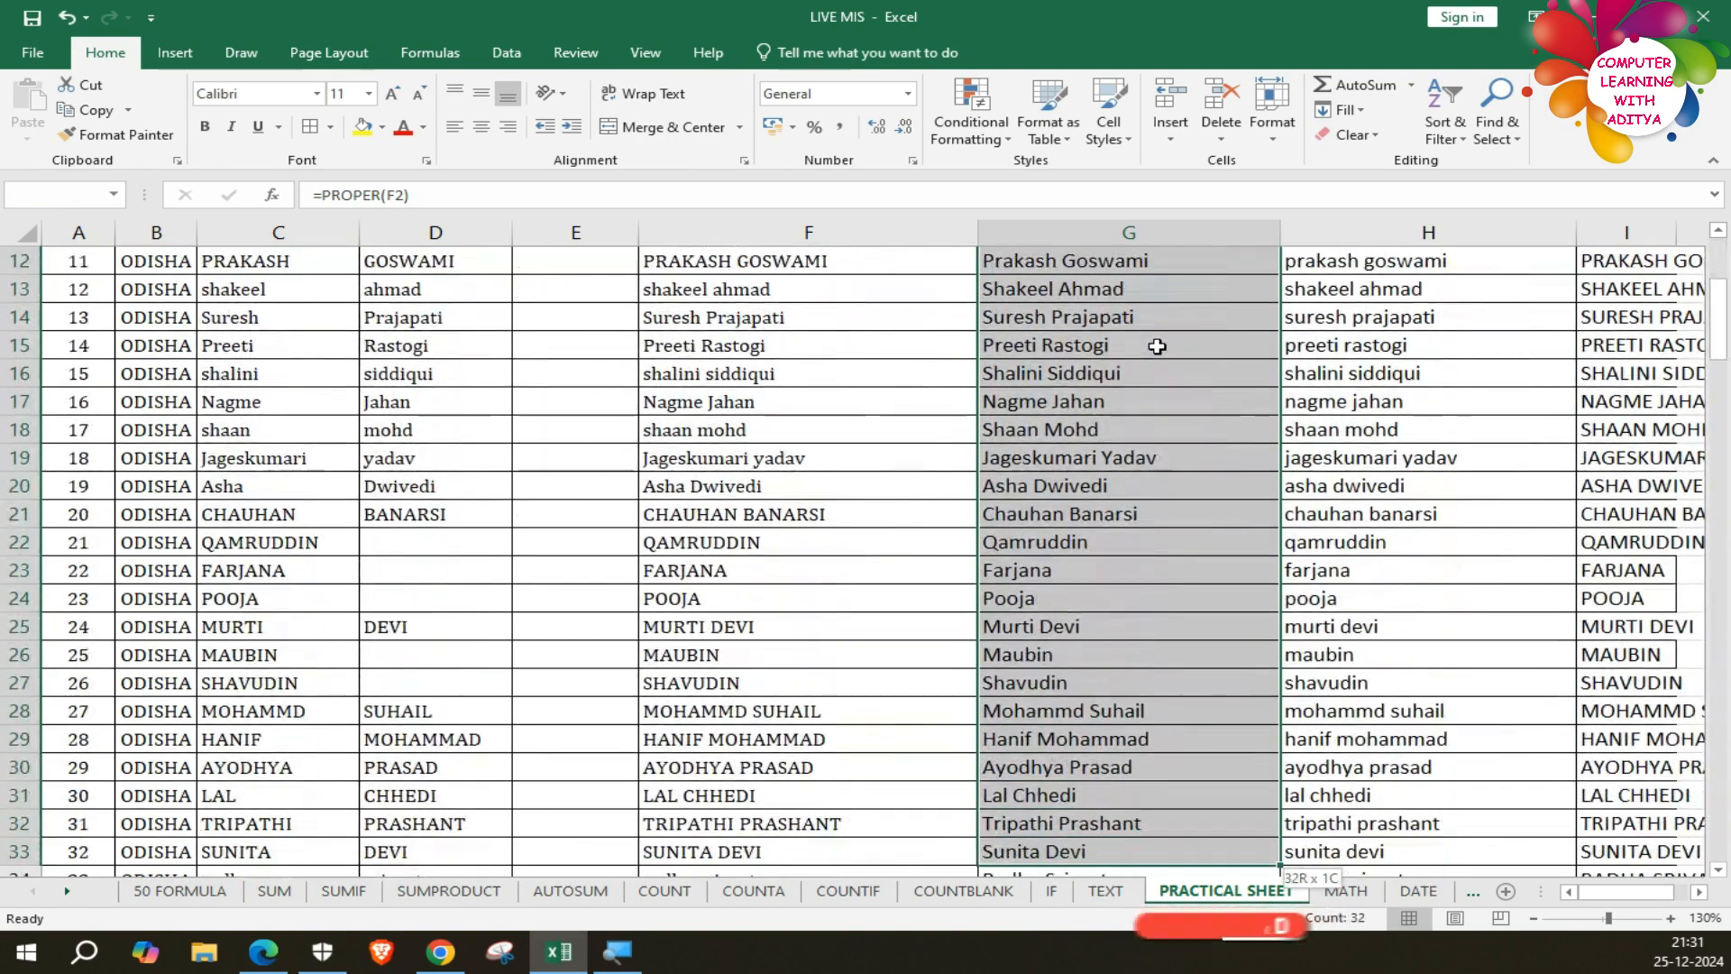
key(ctrl+c)
scroll(1157, 346, down, 3)
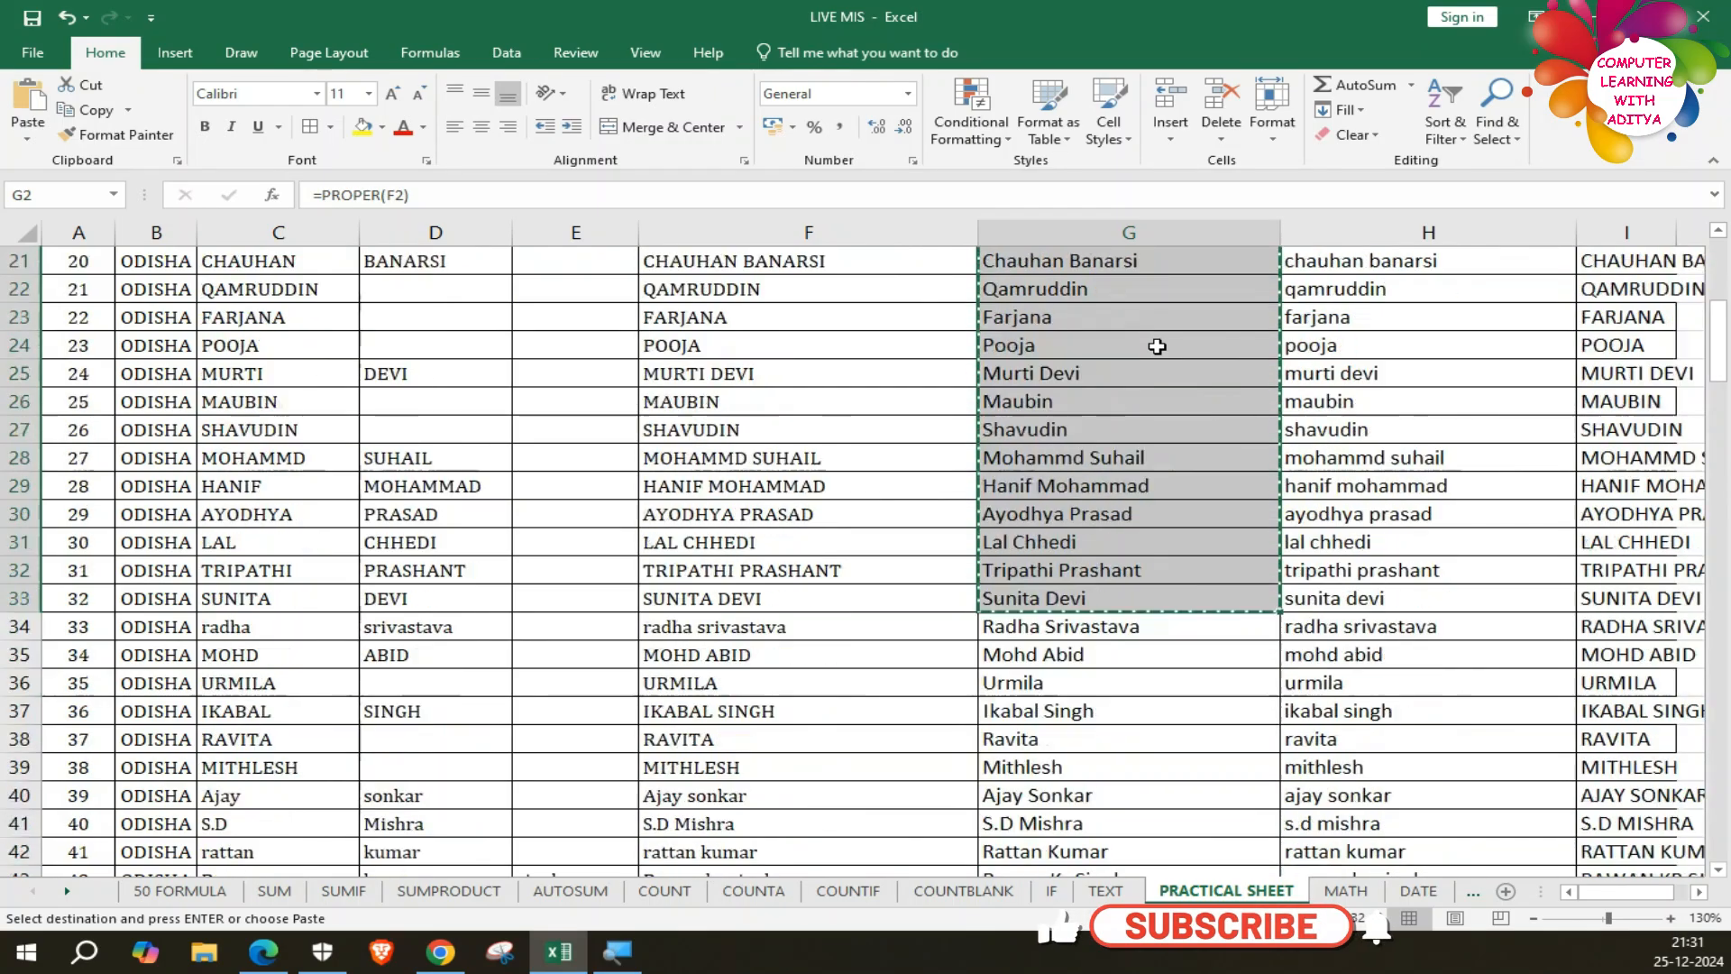
scroll(1157, 346, up, 5)
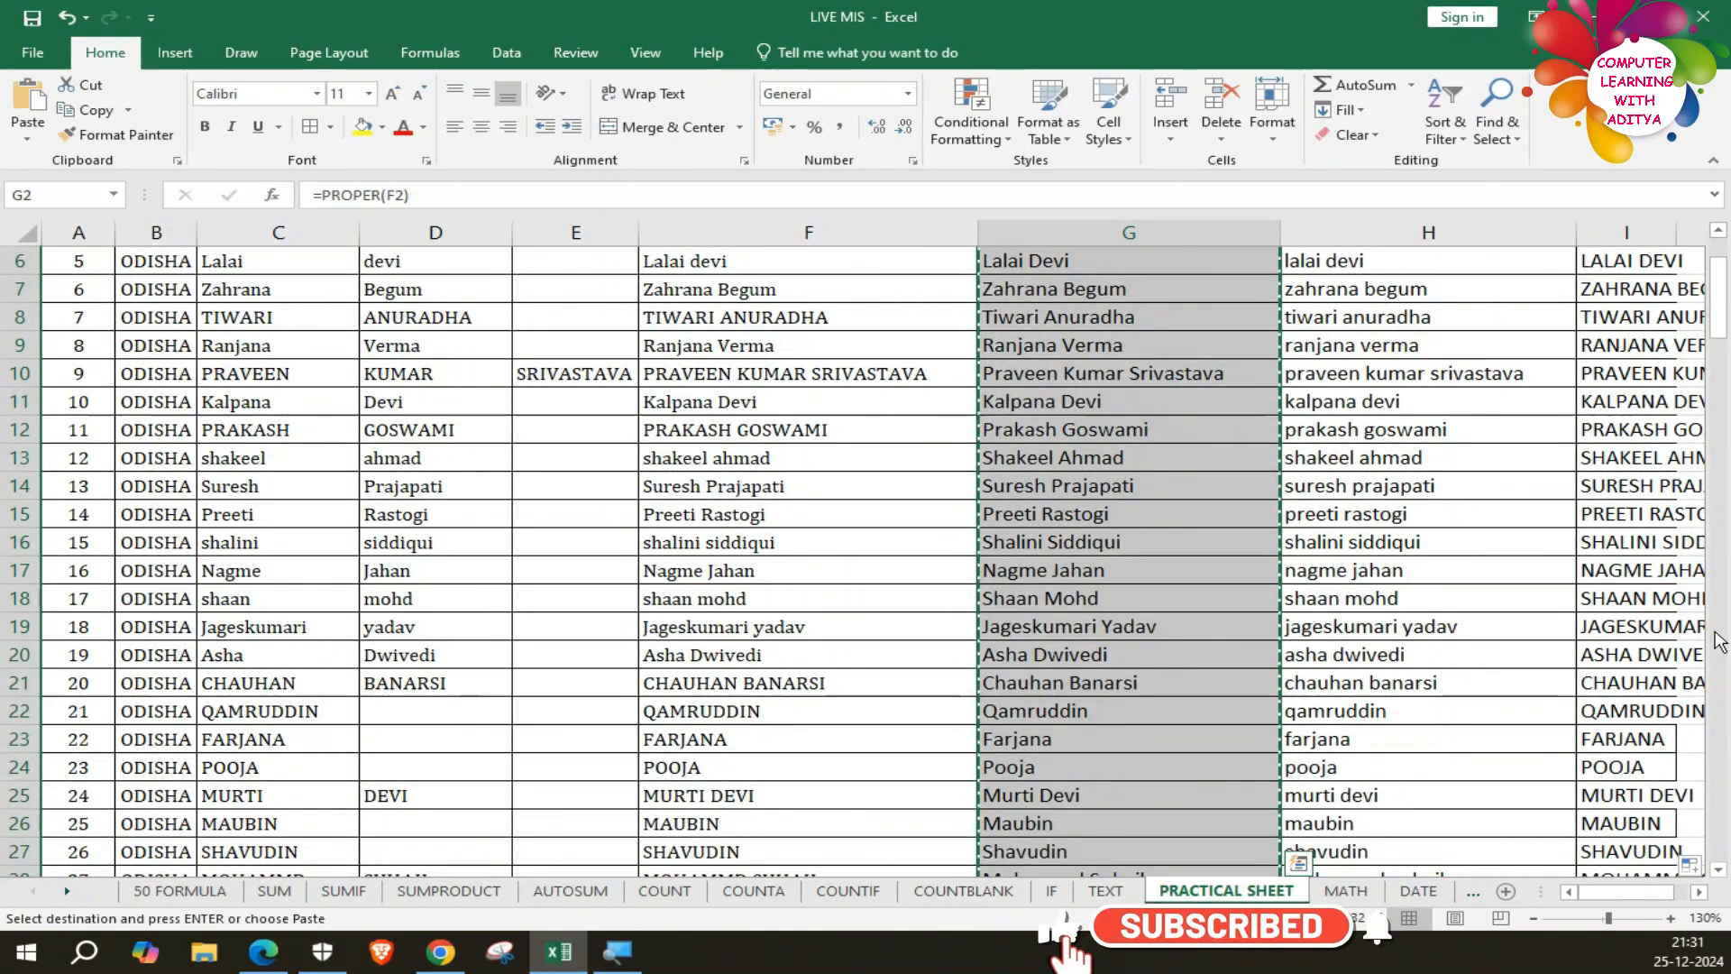
click(1617, 594)
key(Right)
key(Right)
key(Right)
key(Right)
key(Right)
key(Right)
key(Right)
key(Right)
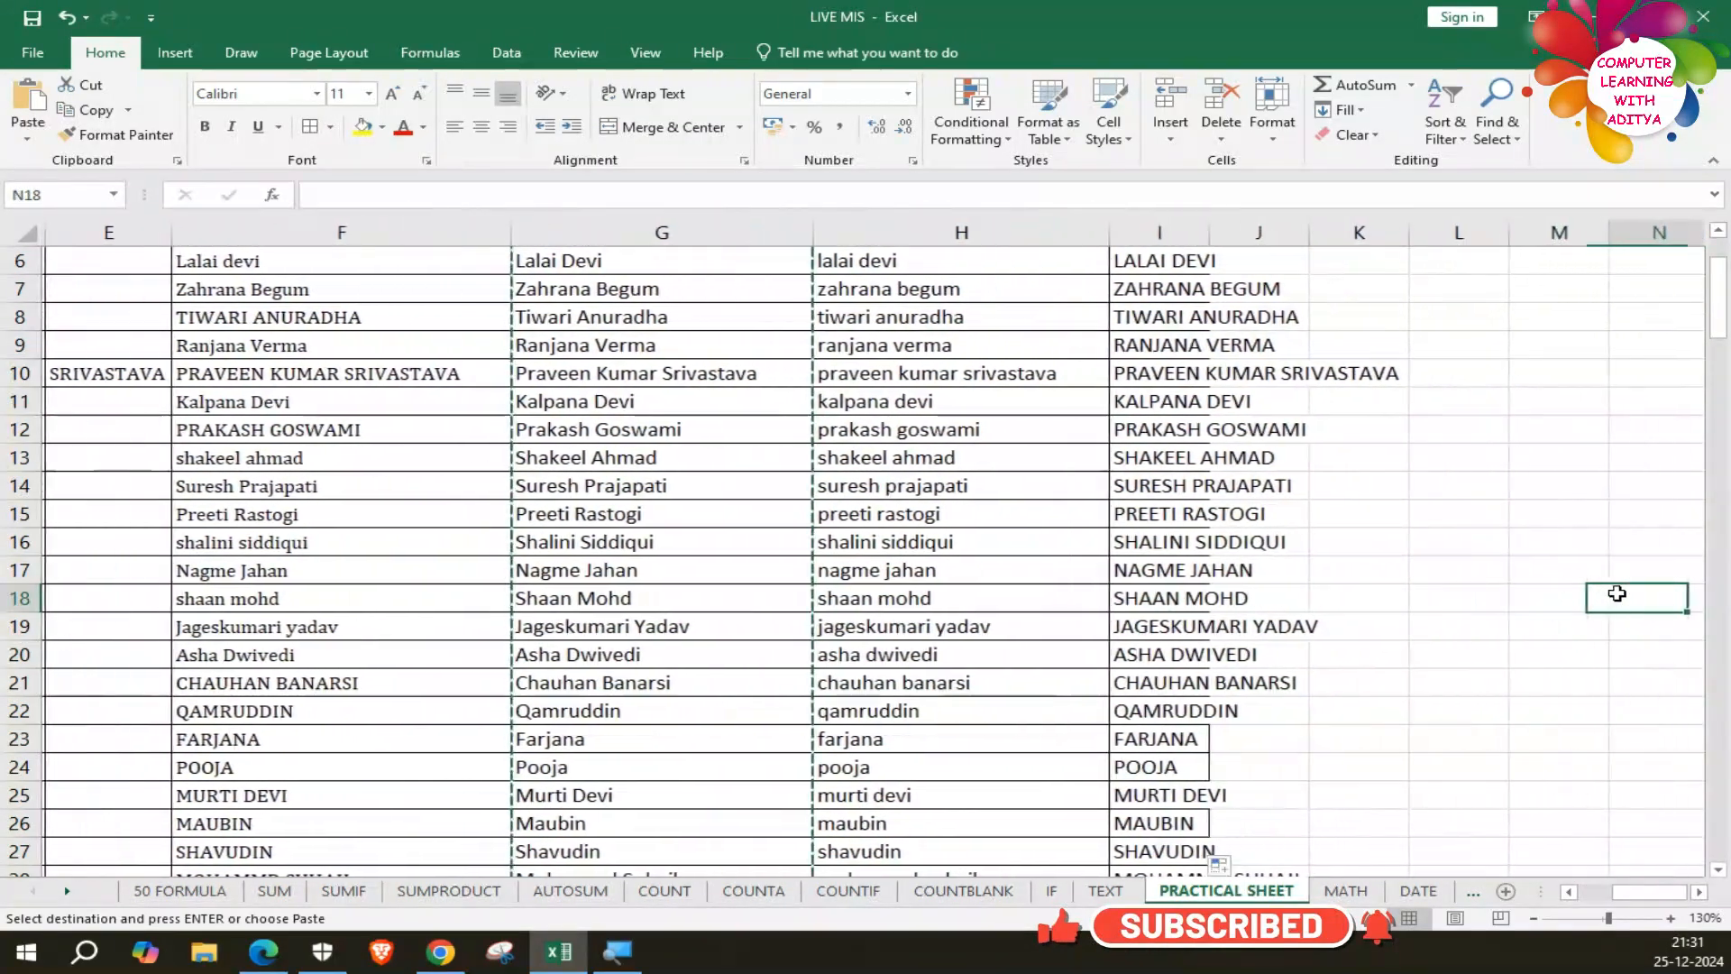
scroll(1722, 239, up, 2)
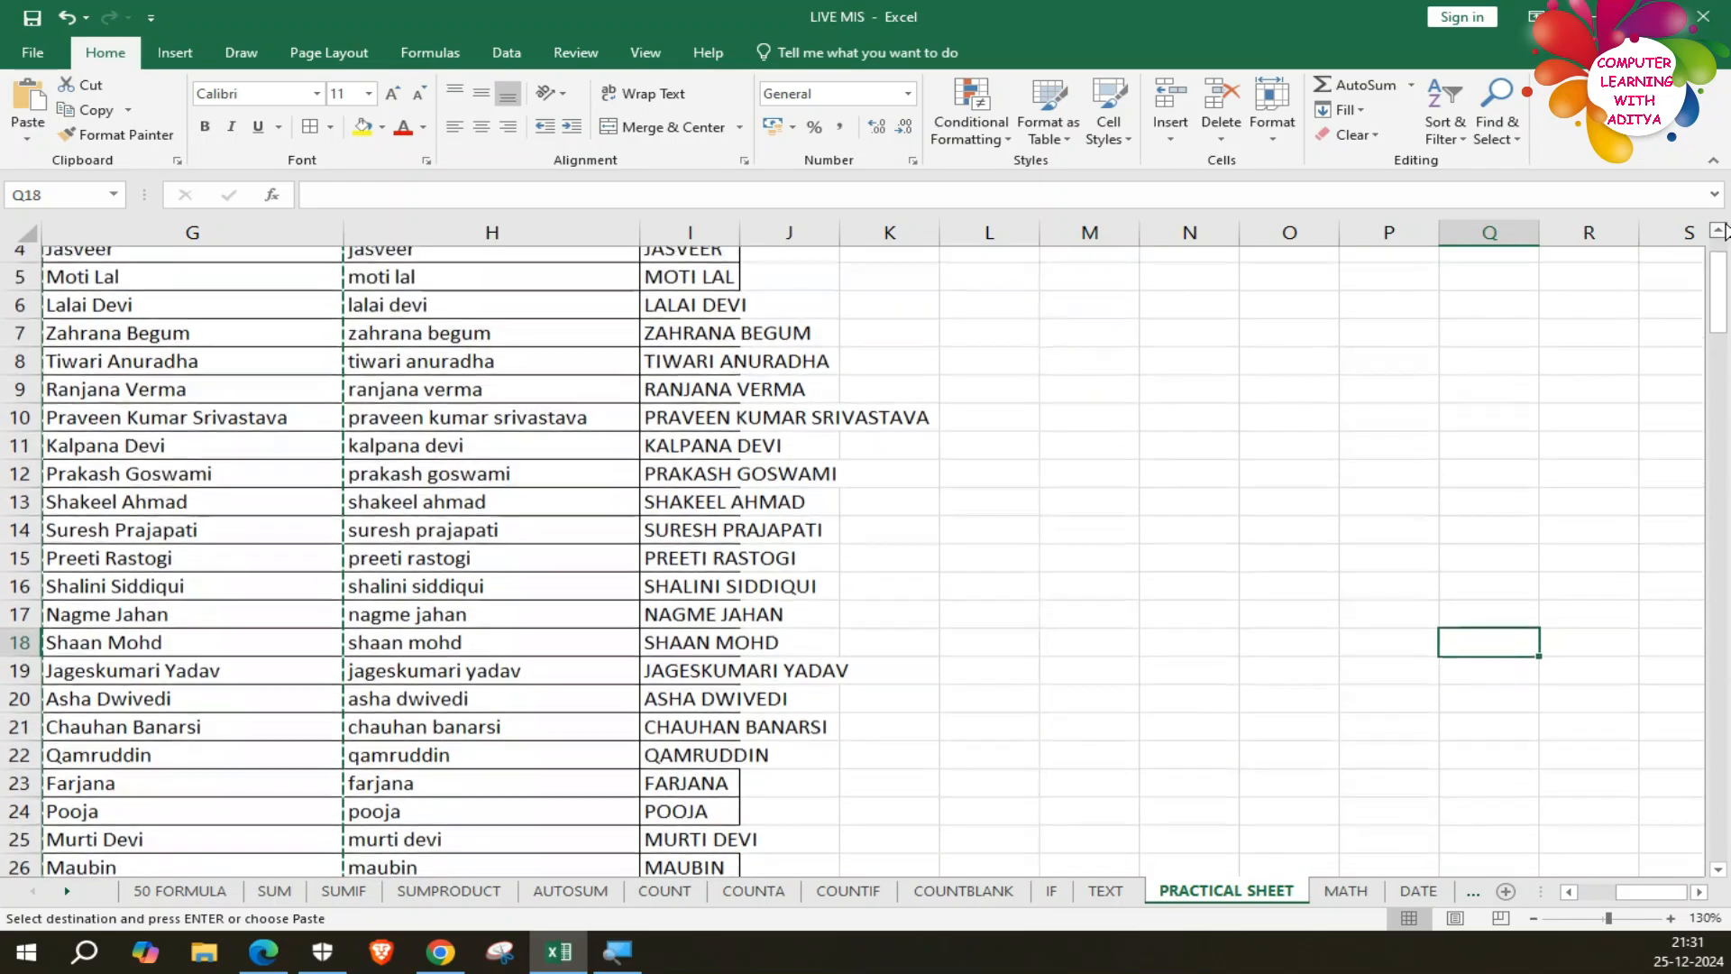
click(1214, 319)
key(ctrl+v)
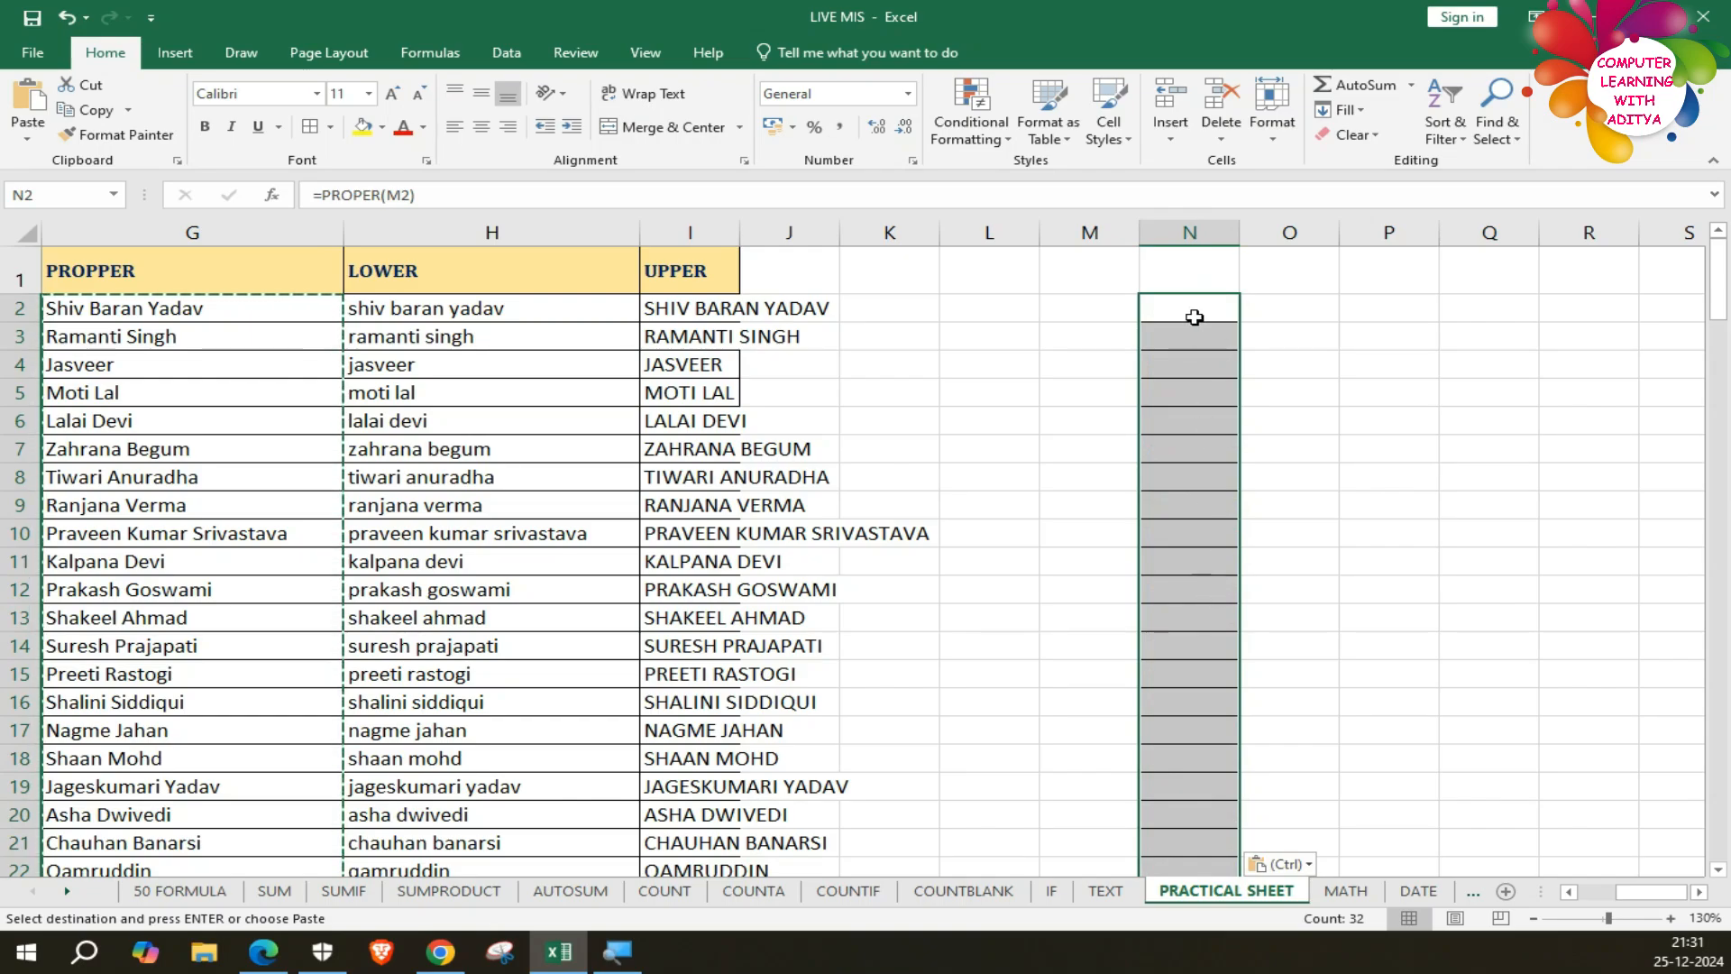
Compare the formula in G2 with the pasted formula in N2 and check the referenced cell M2.
click(175, 307)
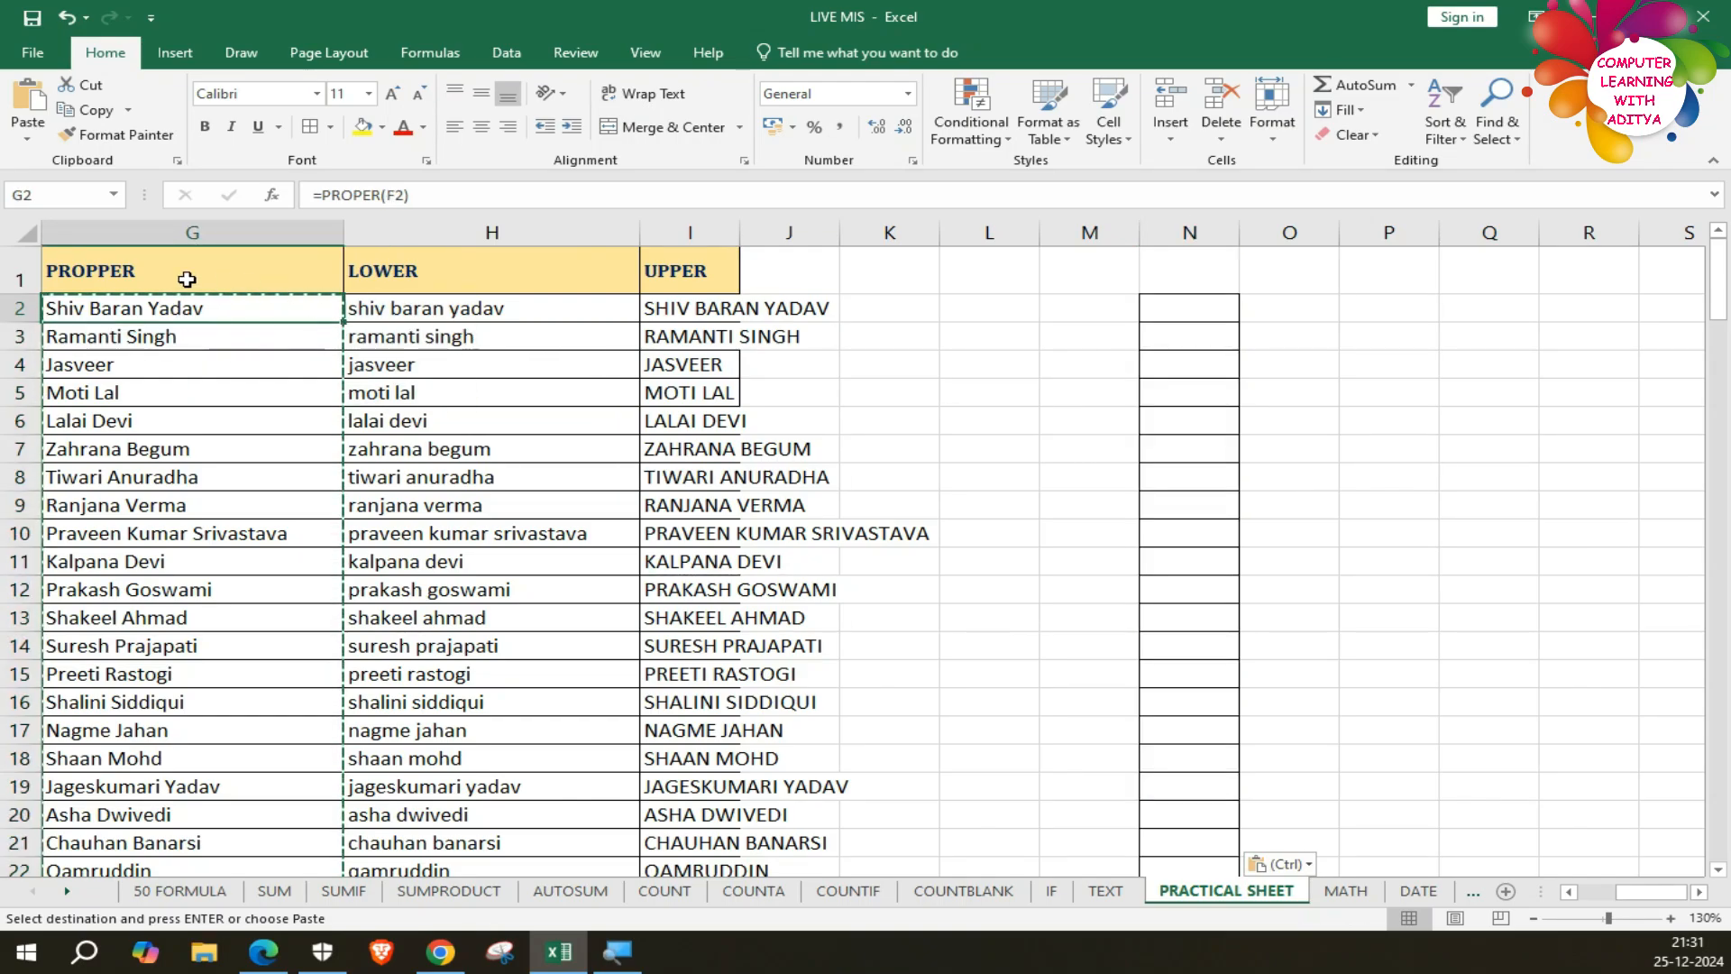
click(1209, 296)
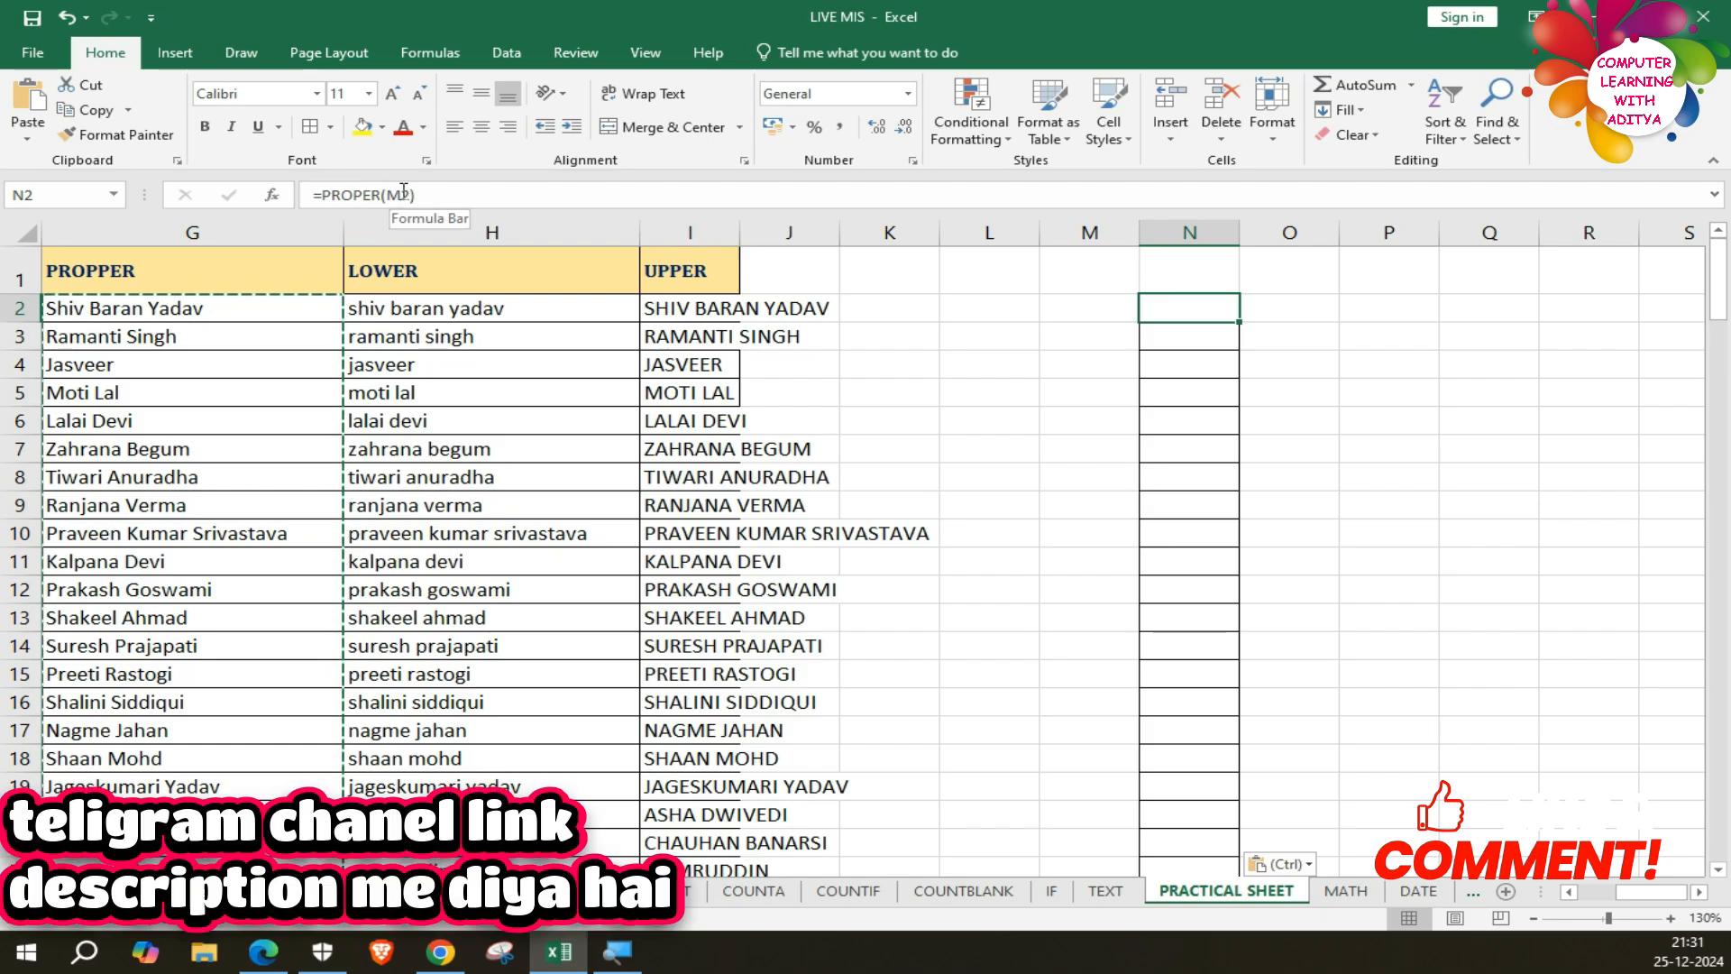
click(1073, 313)
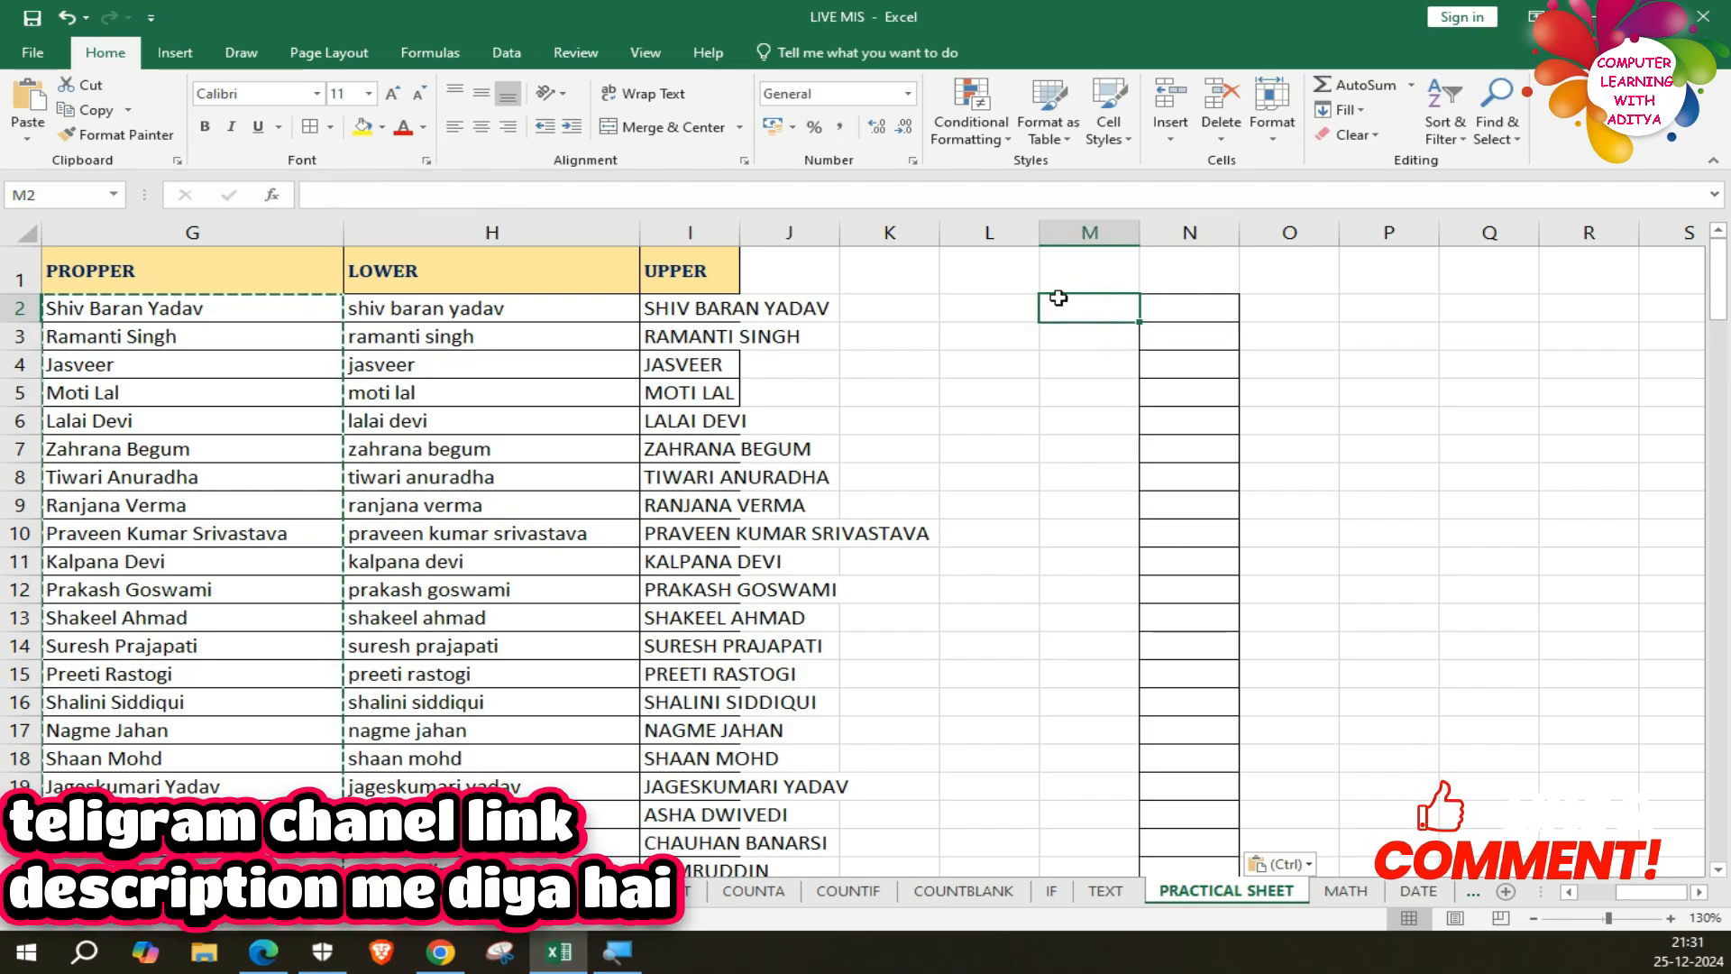
click(1204, 312)
click(1316, 361)
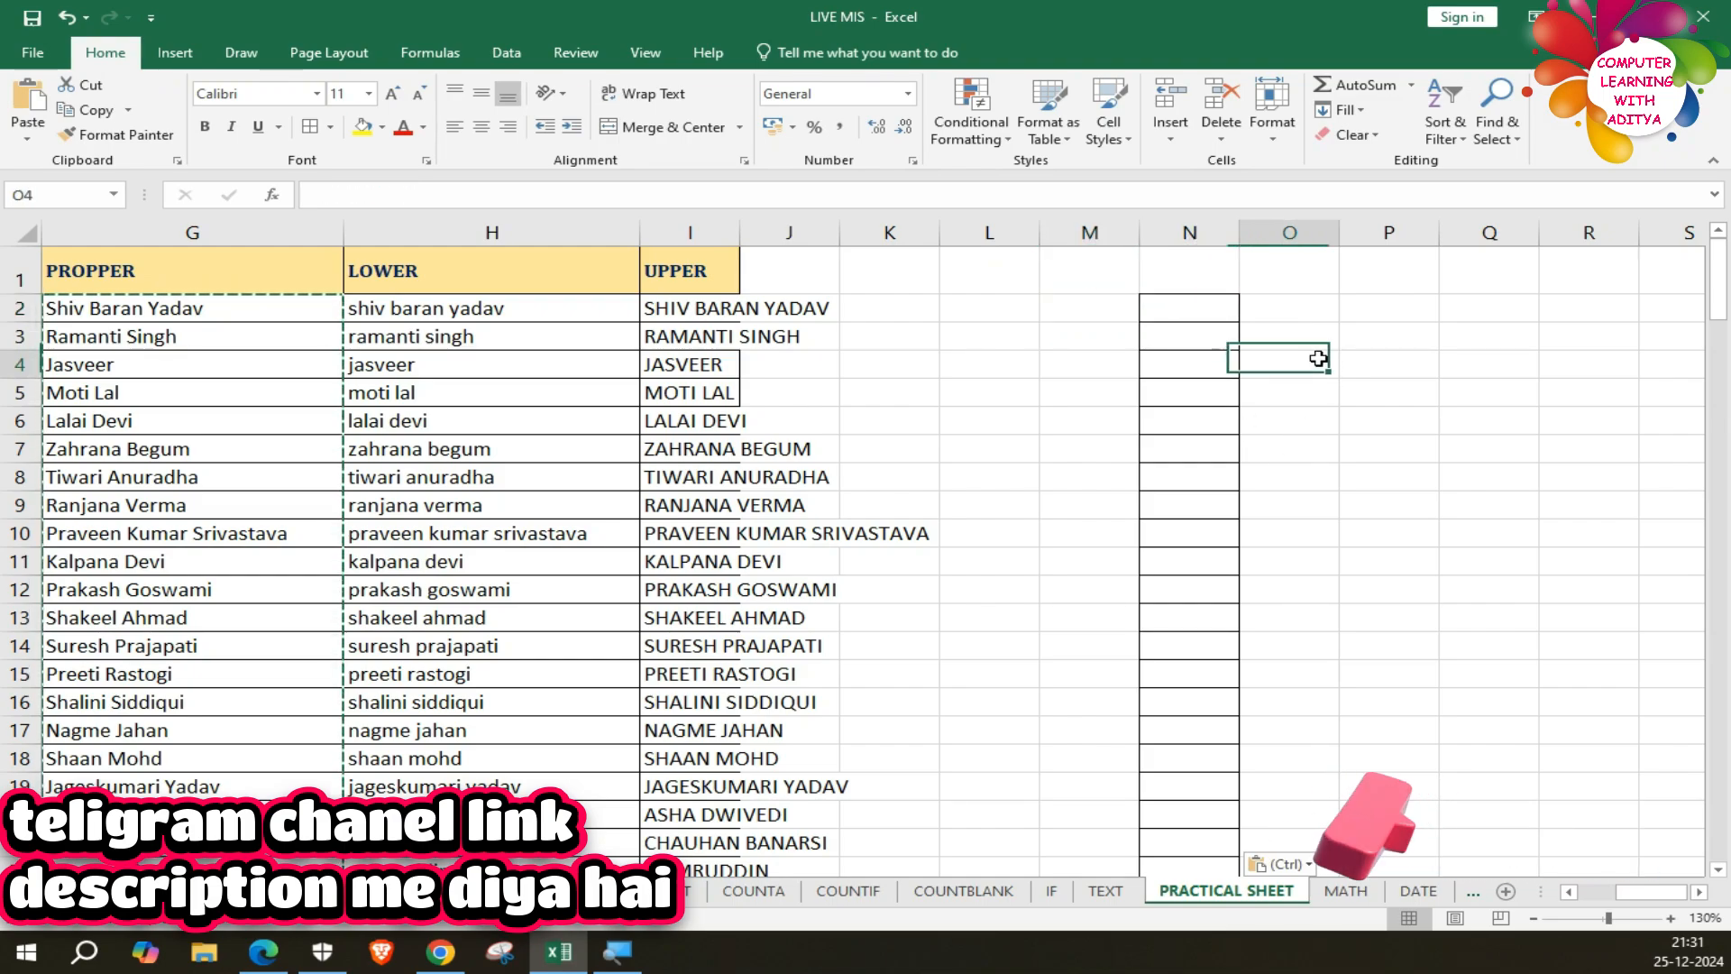
Copy G2:G20, paste it at N2 as values with source formatting, and widen column N to fit the names.
drag(315, 309, 209, 816)
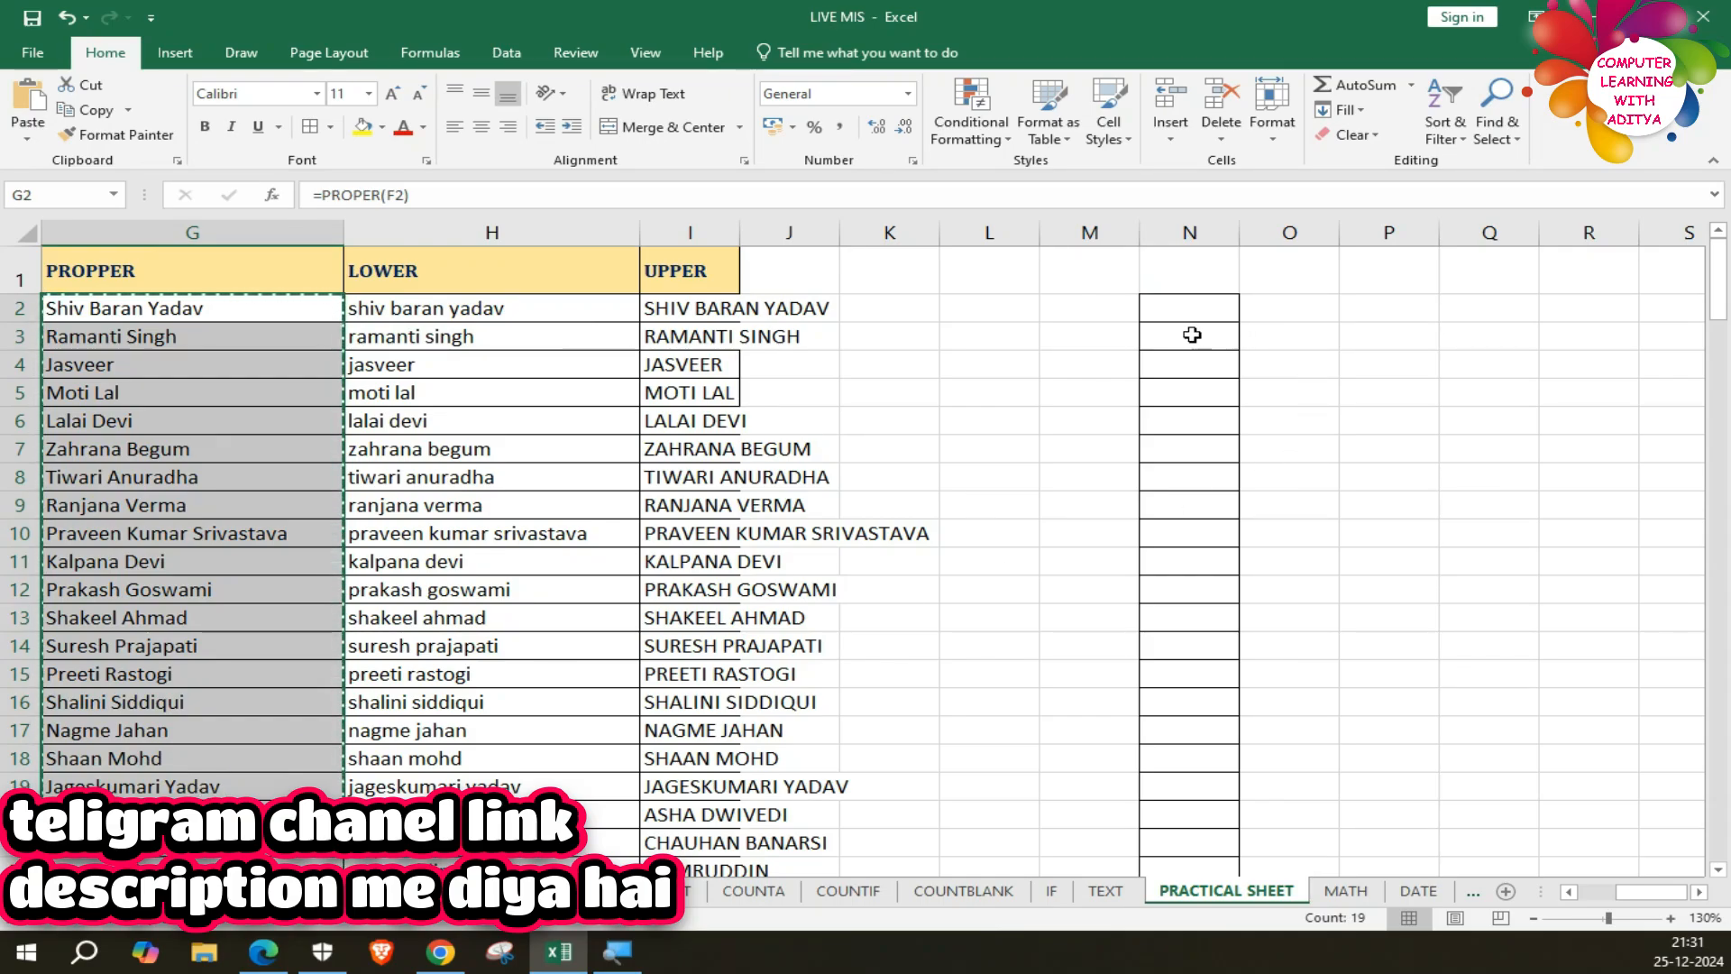
click(1167, 306)
key(ctrl+v)
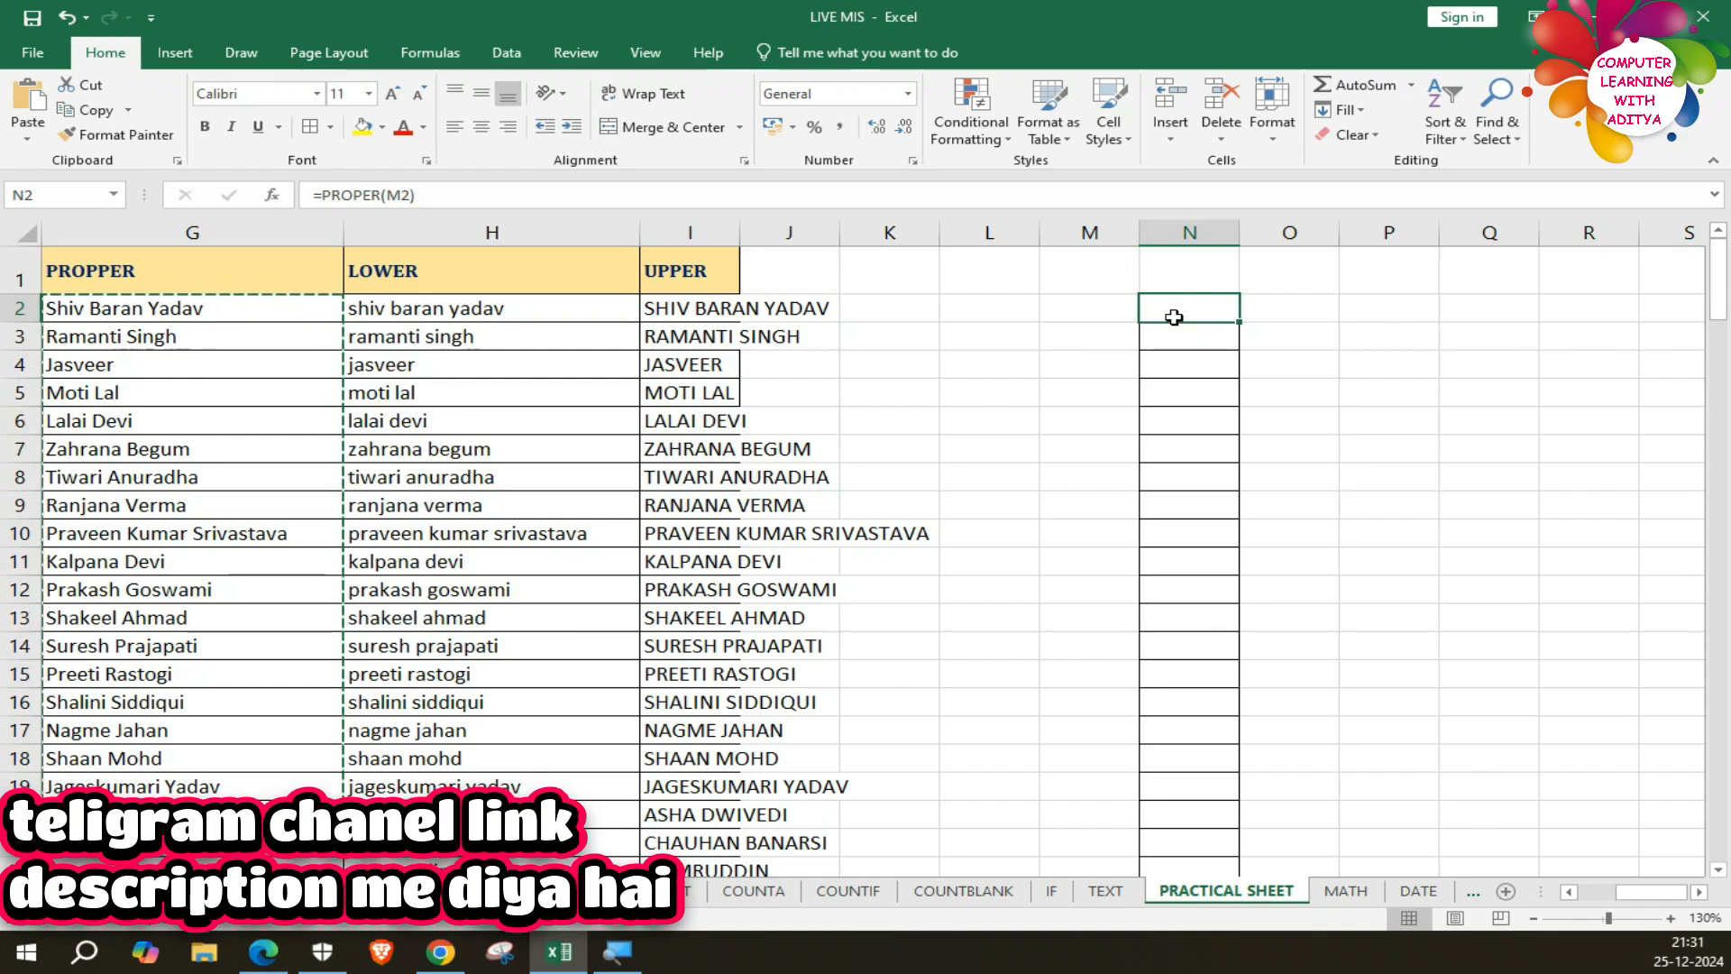
click(28, 139)
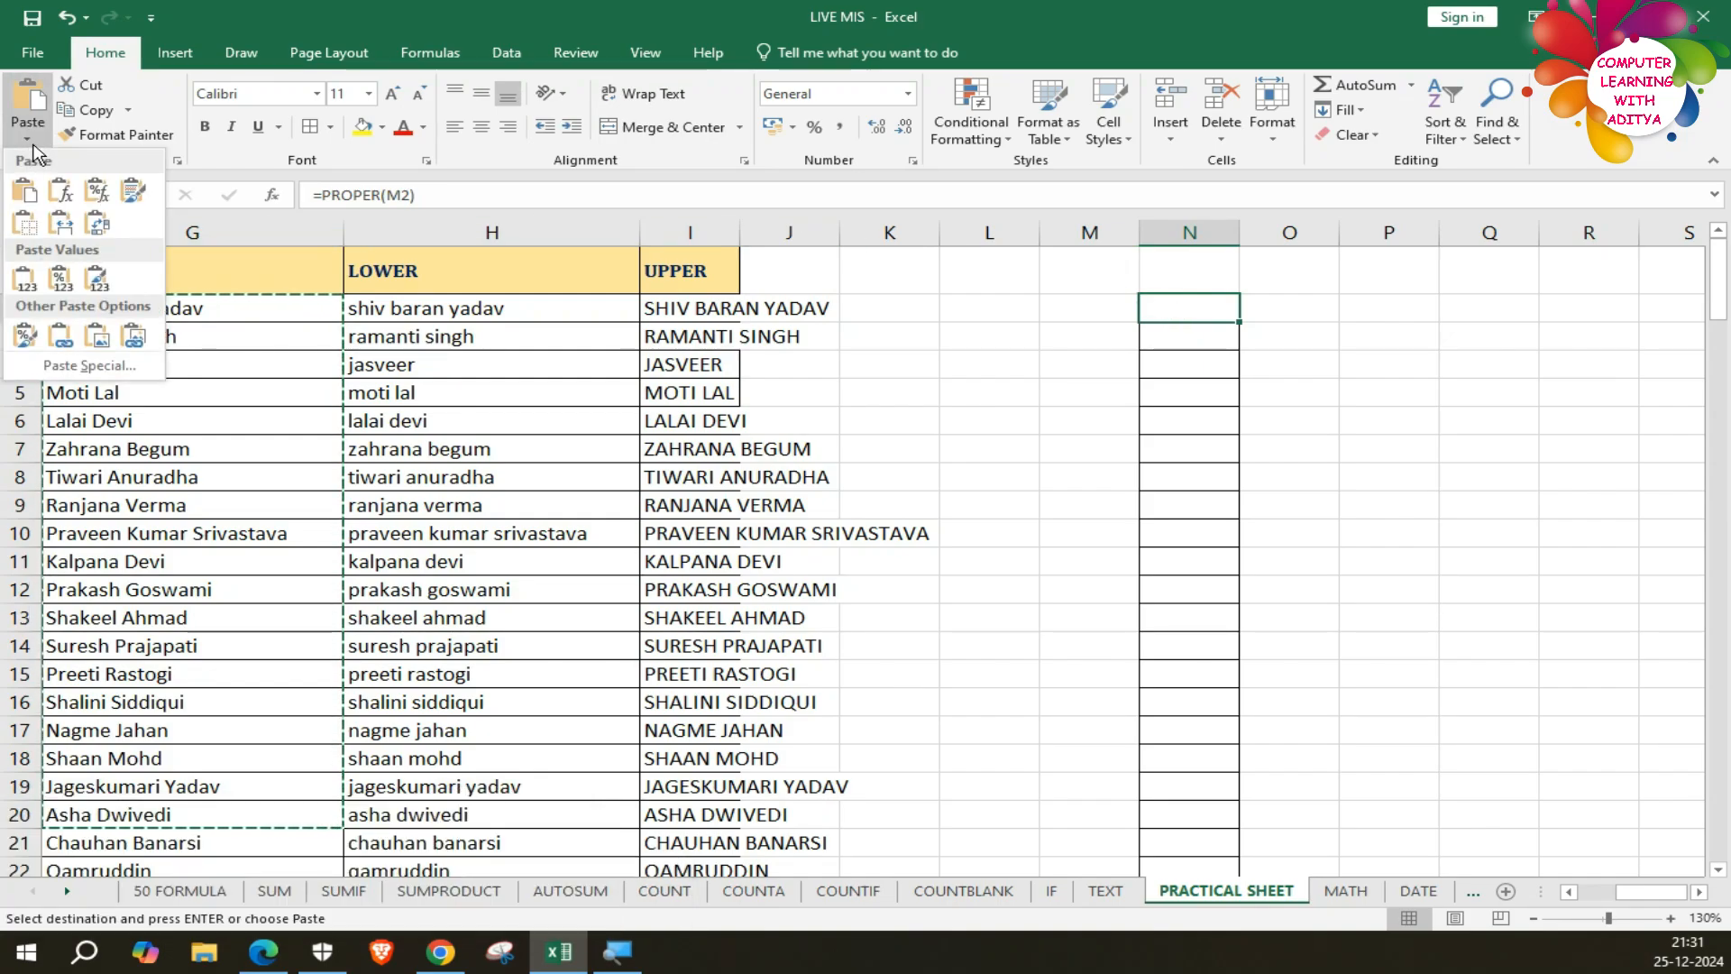
click(97, 283)
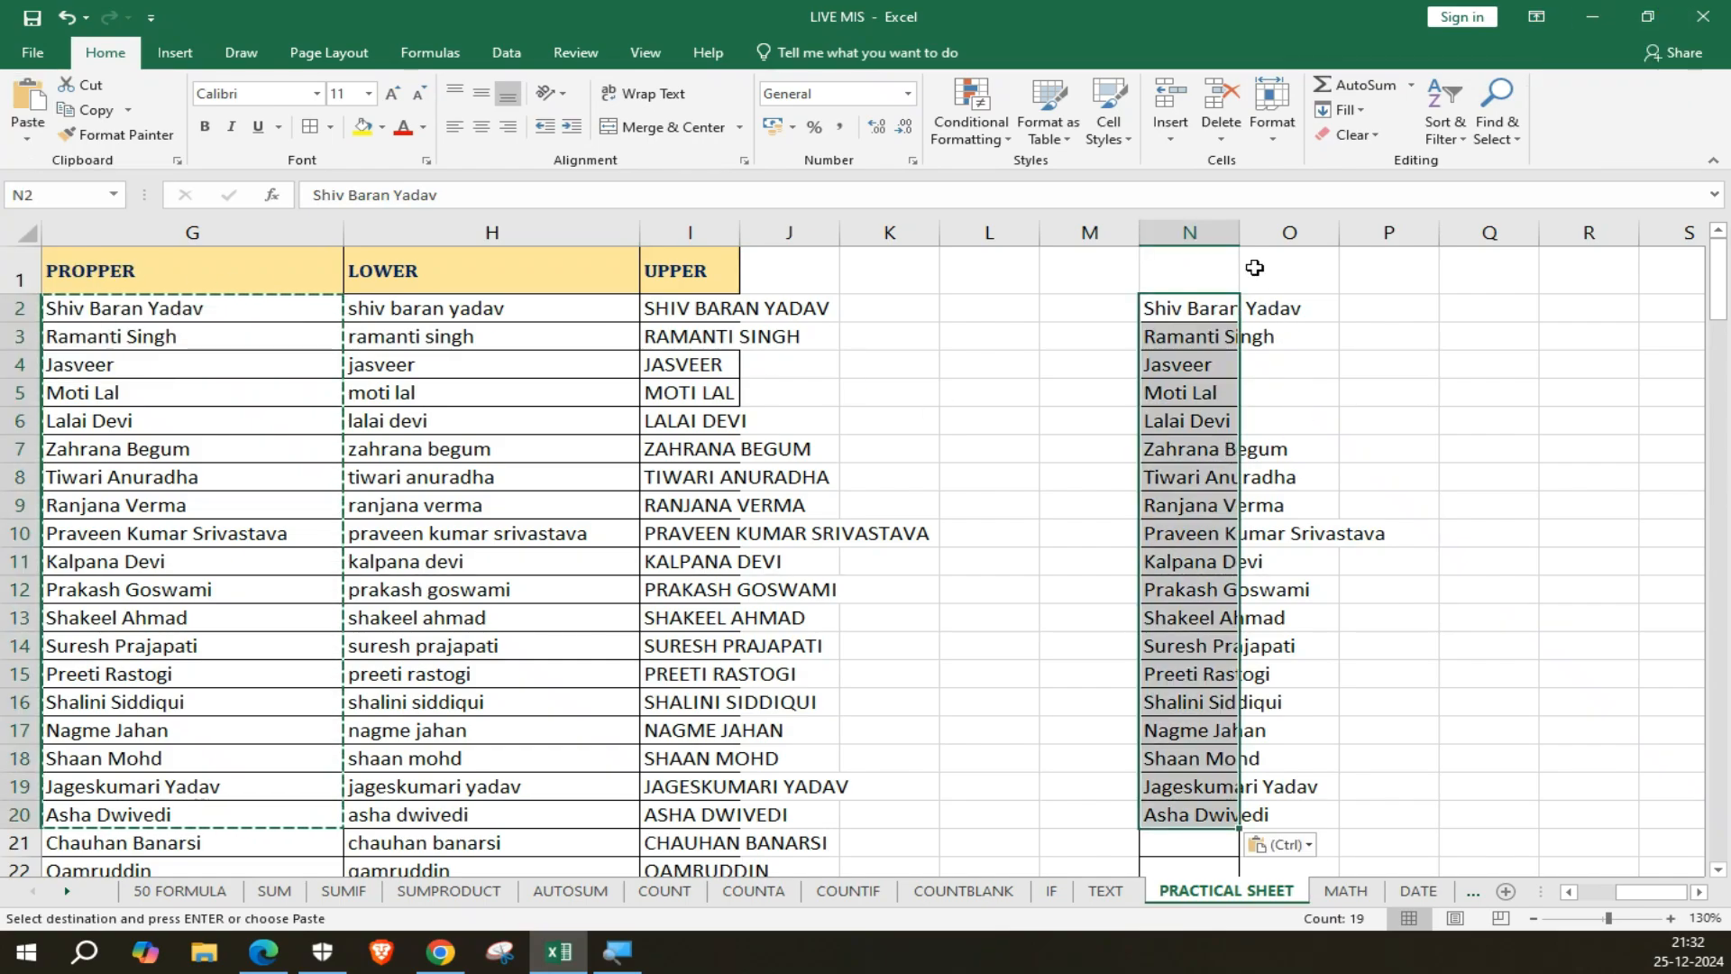
double_click(1240, 232)
Examine the cell contents of the pasted names in N2:N20 to check whether they hold text or formulas.
drag(1263, 308, 1291, 817)
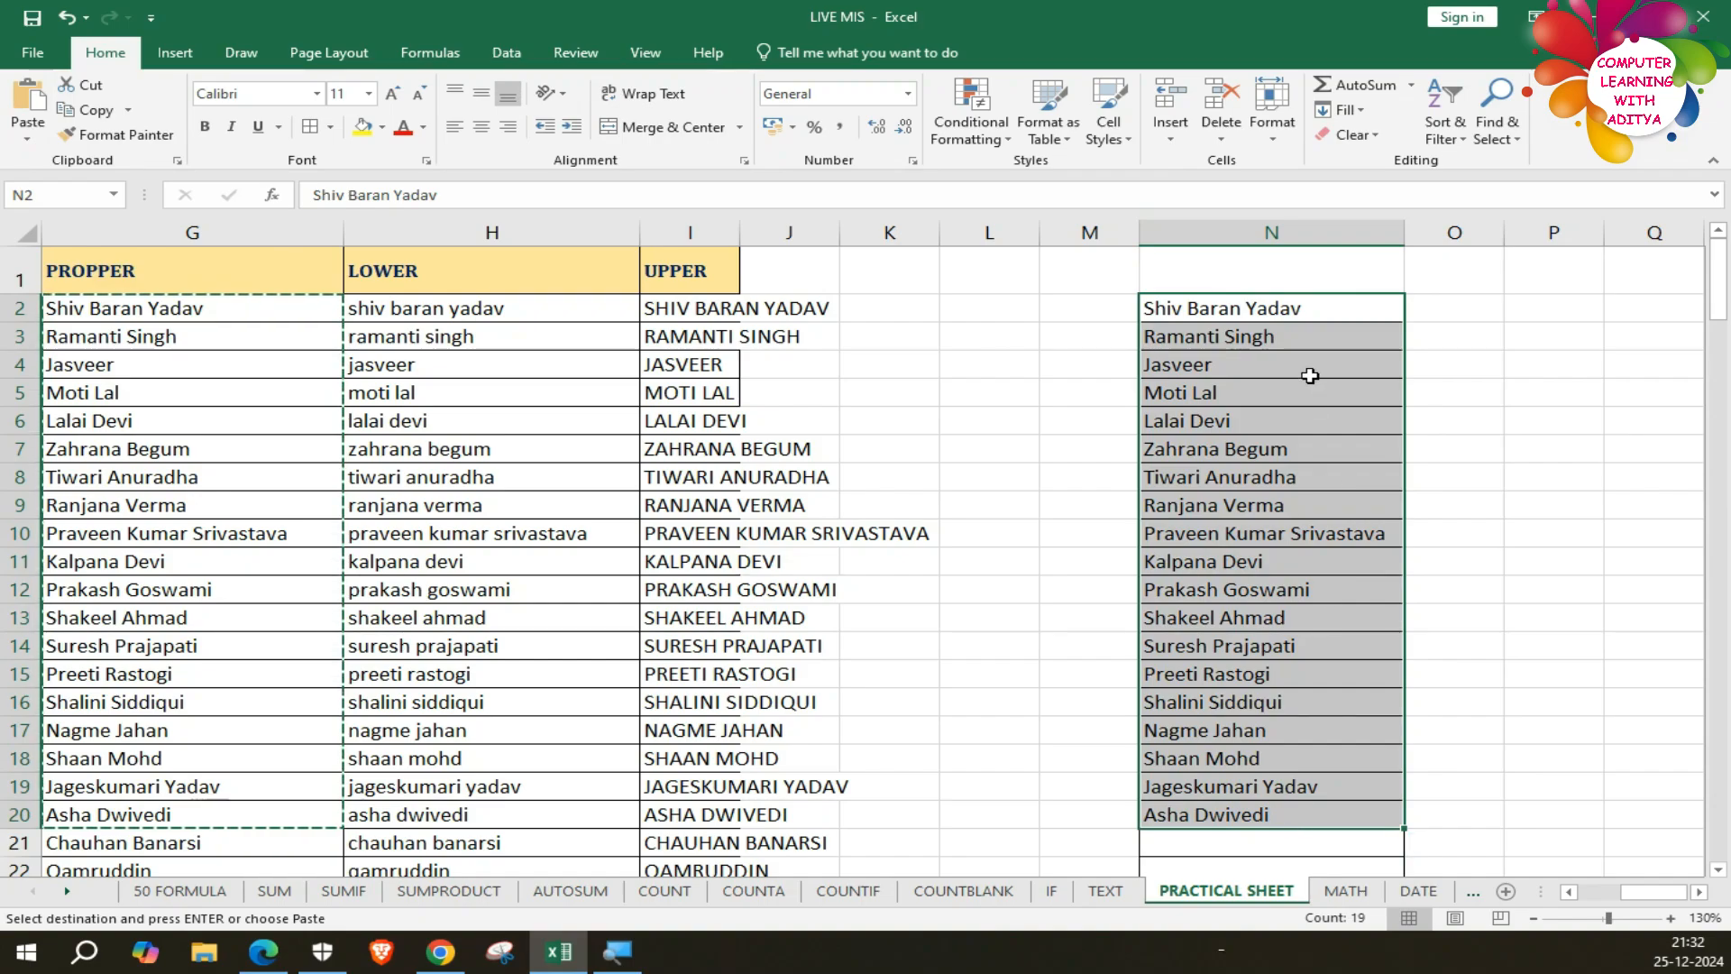
click(1244, 306)
click(316, 194)
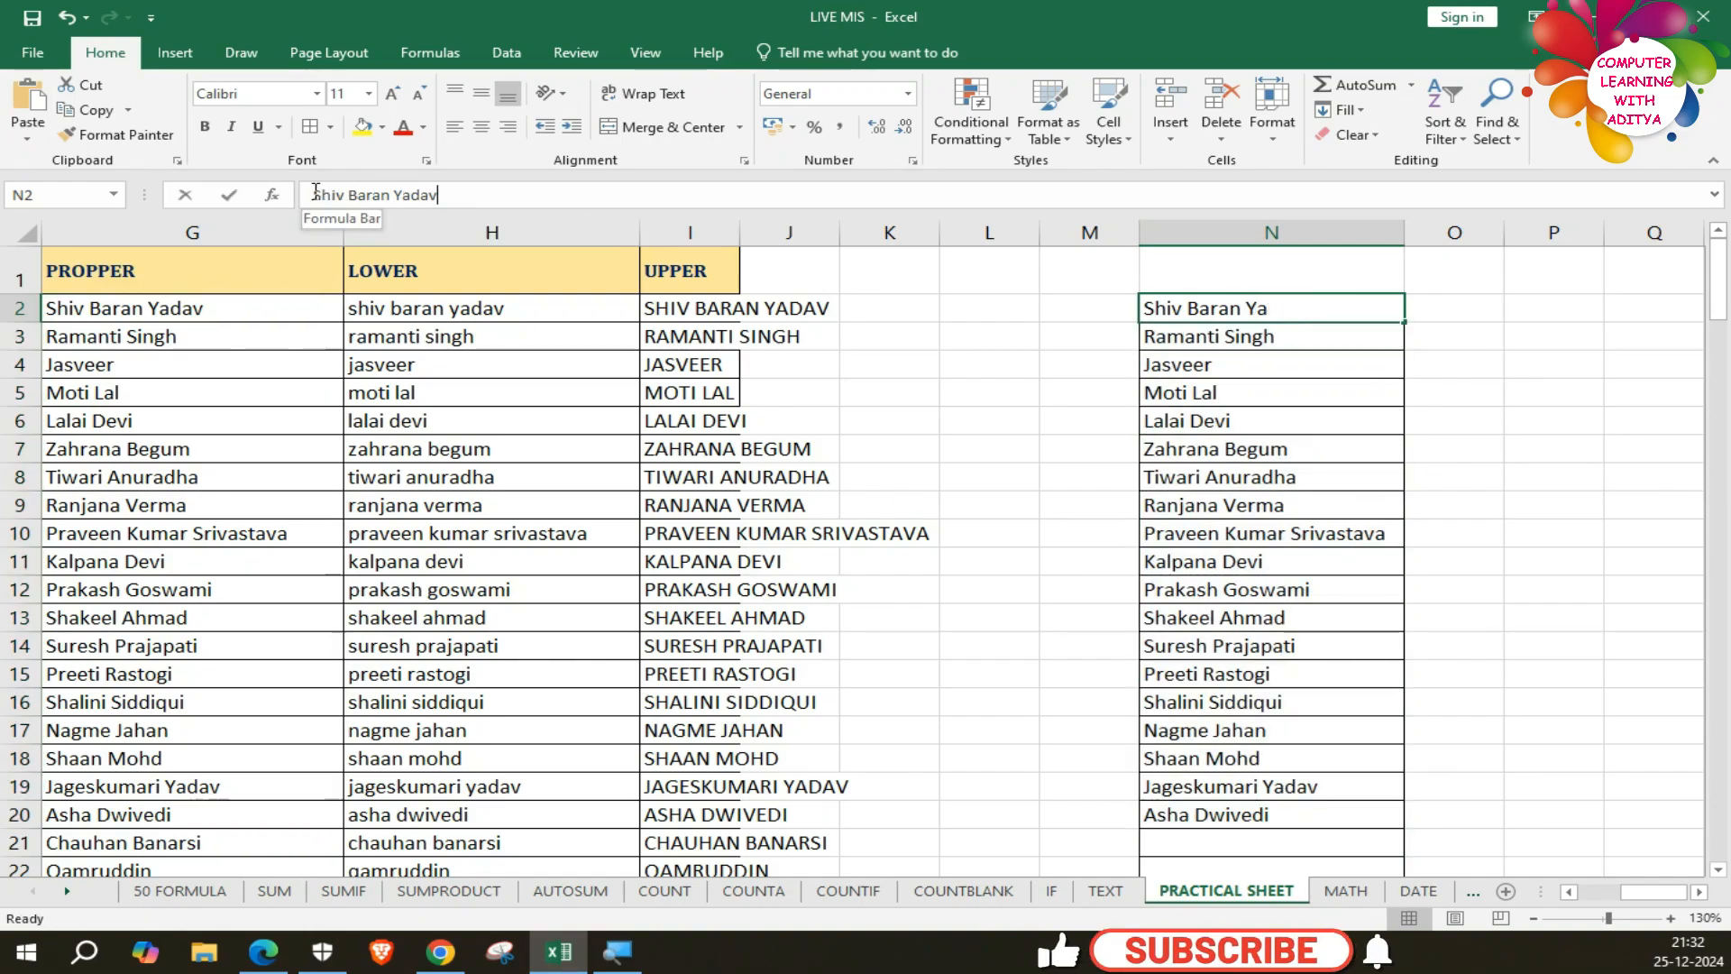
drag(315, 194, 439, 195)
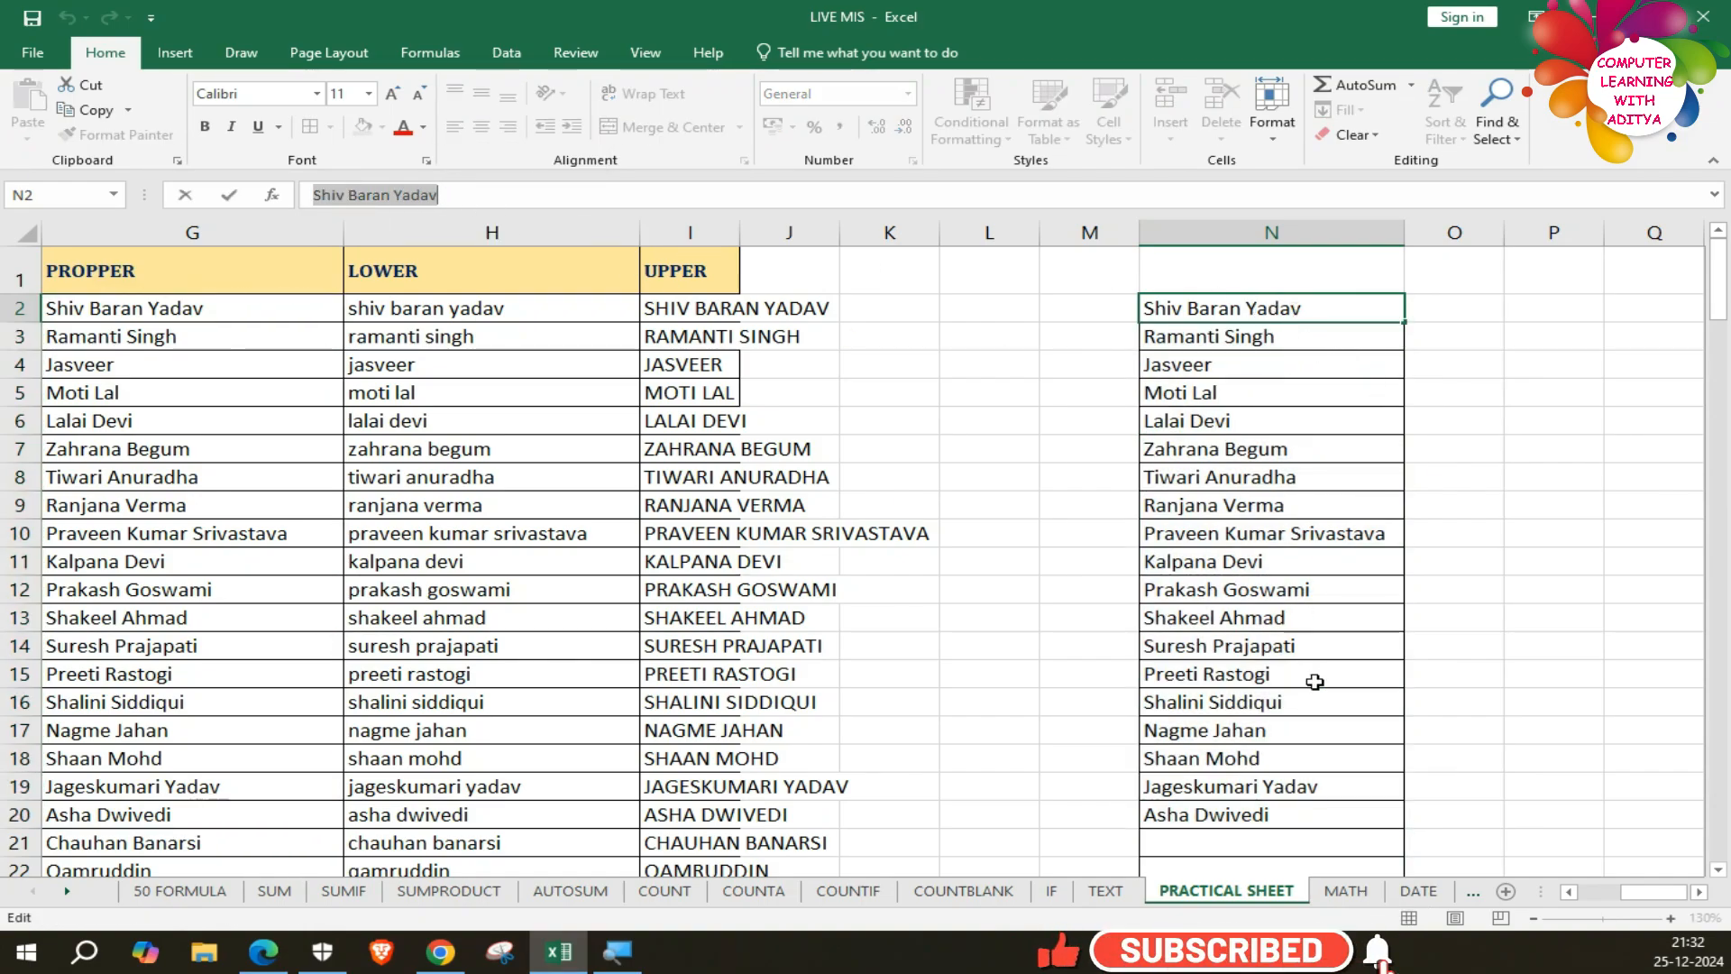
drag(1174, 307, 1287, 817)
click(1167, 427)
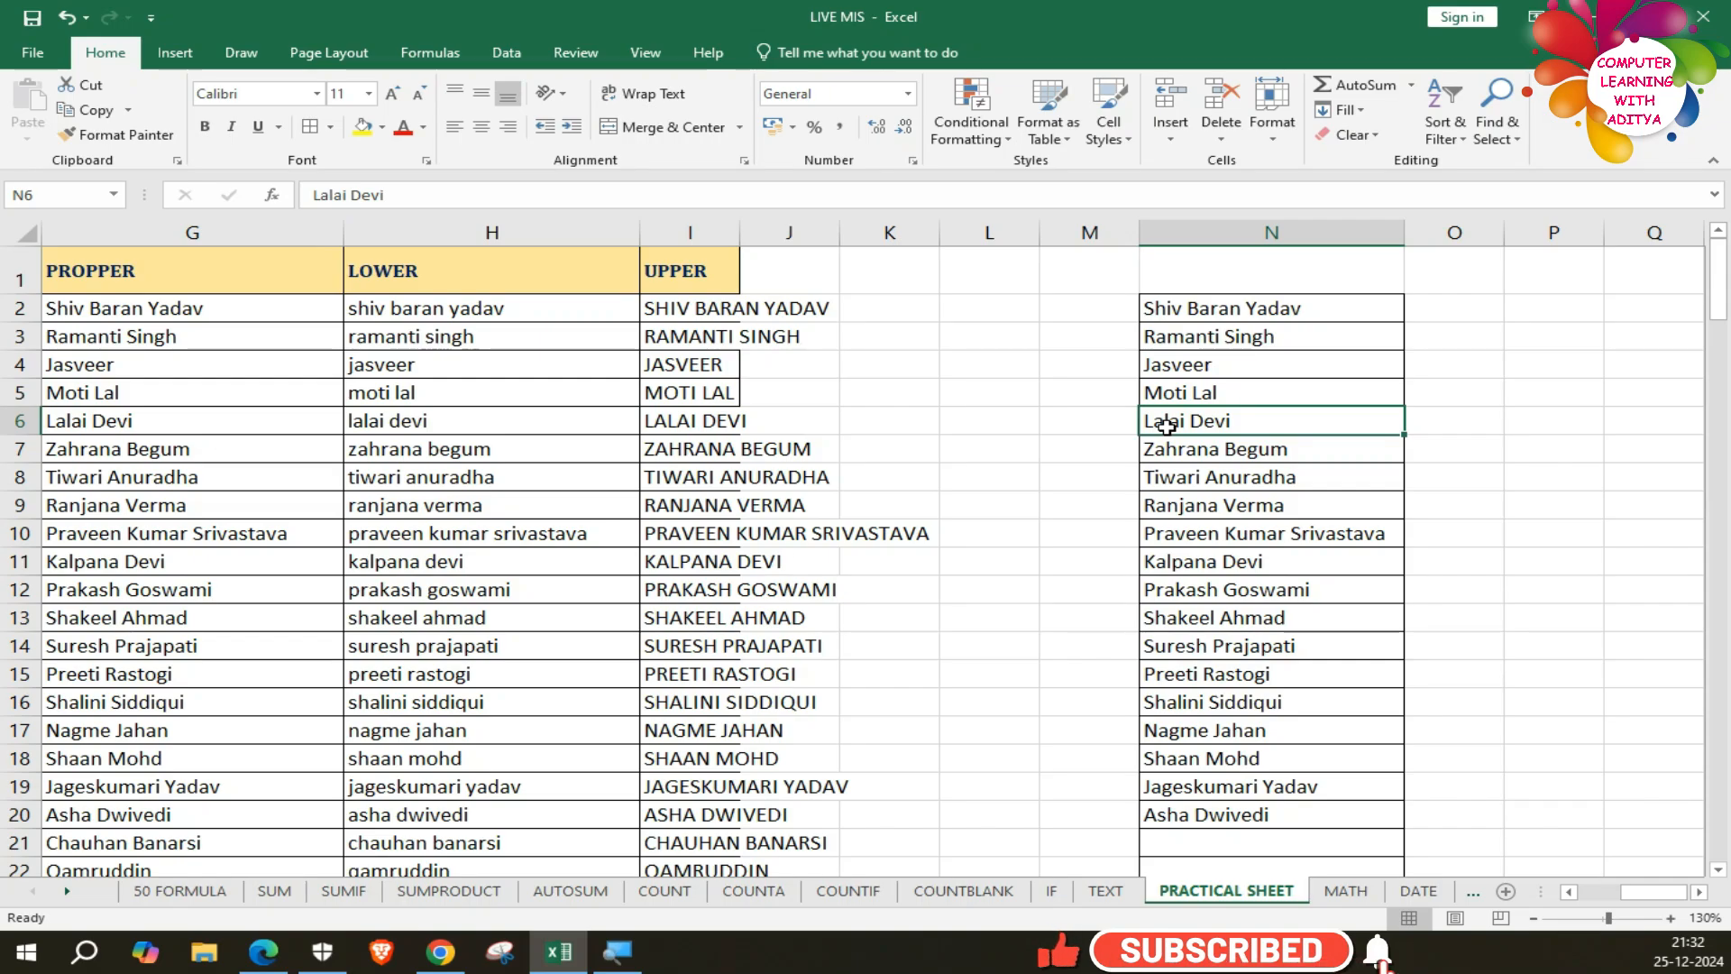
Widen the UPPER column to fit the names and paste the name from I4 into L2 as a value with source formatting.
drag(739, 225, 989, 224)
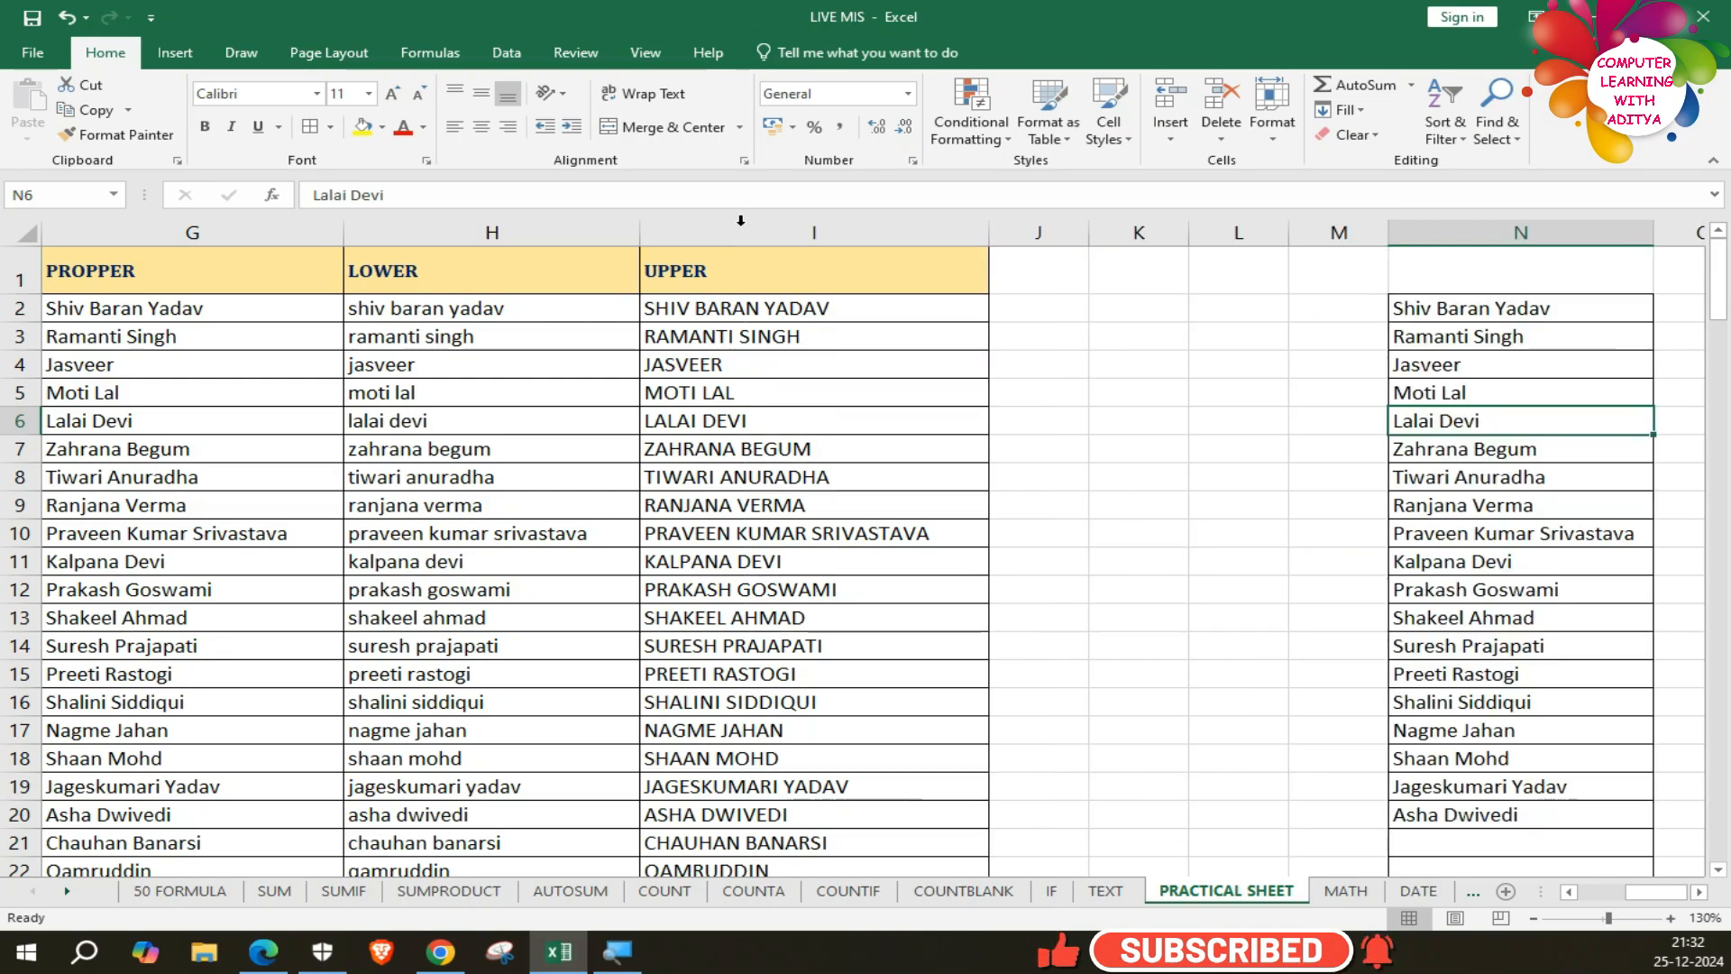
click(1014, 450)
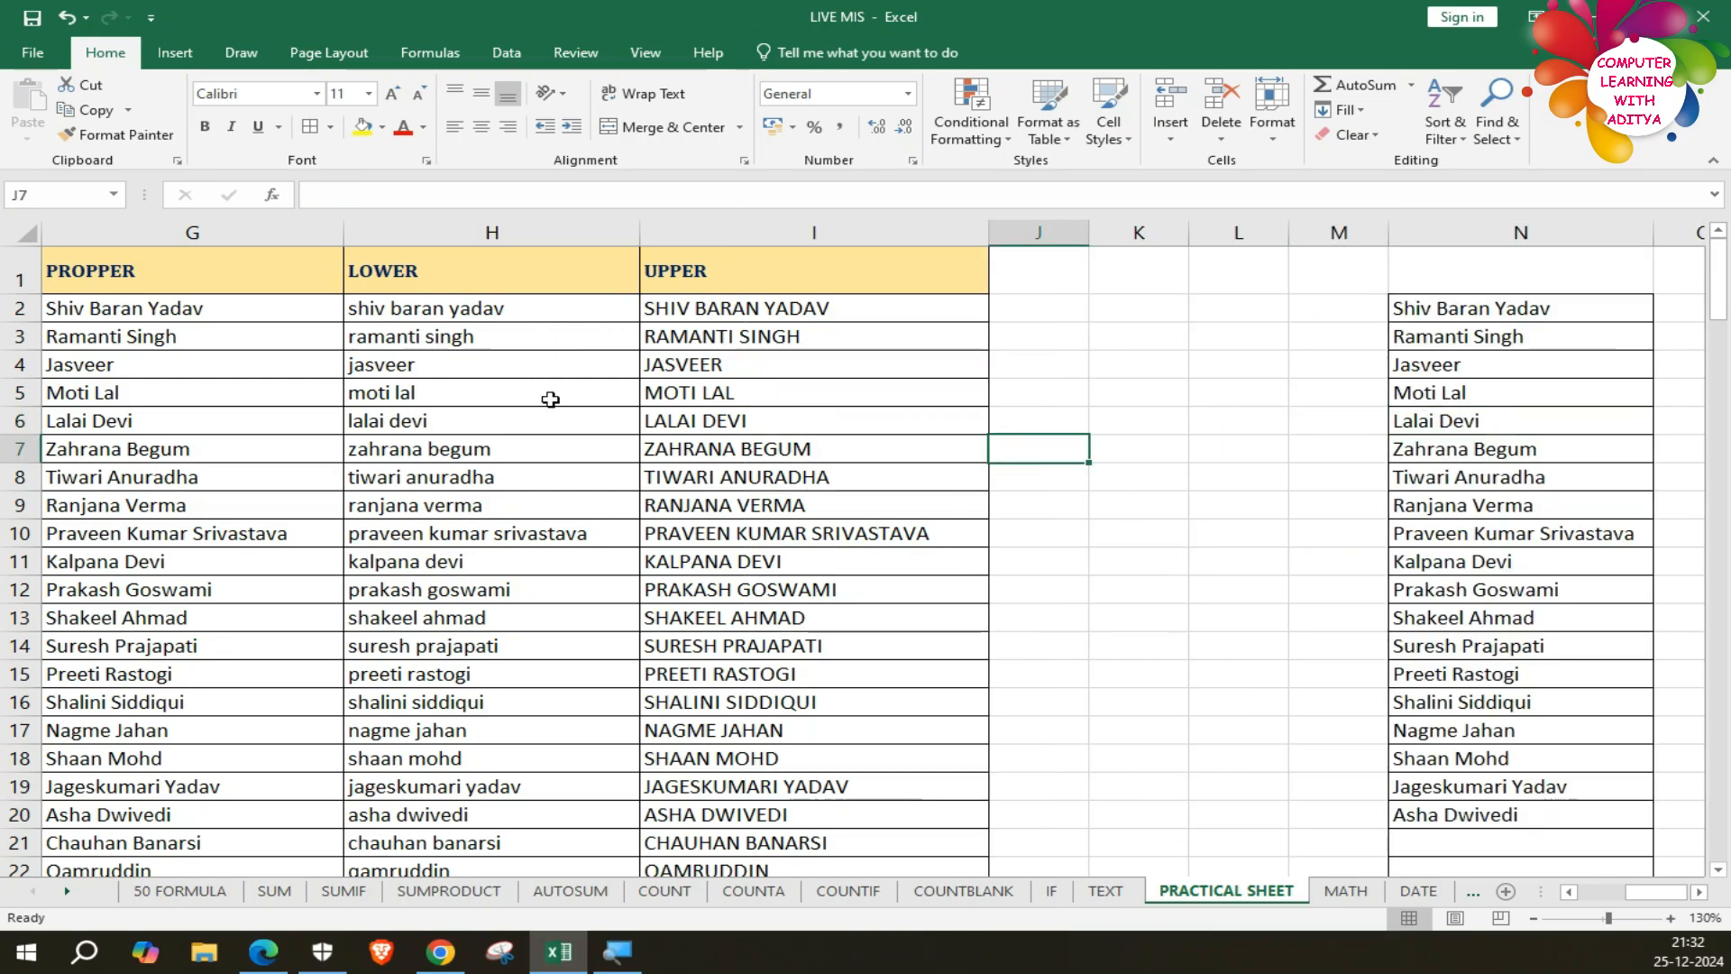
click(723, 369)
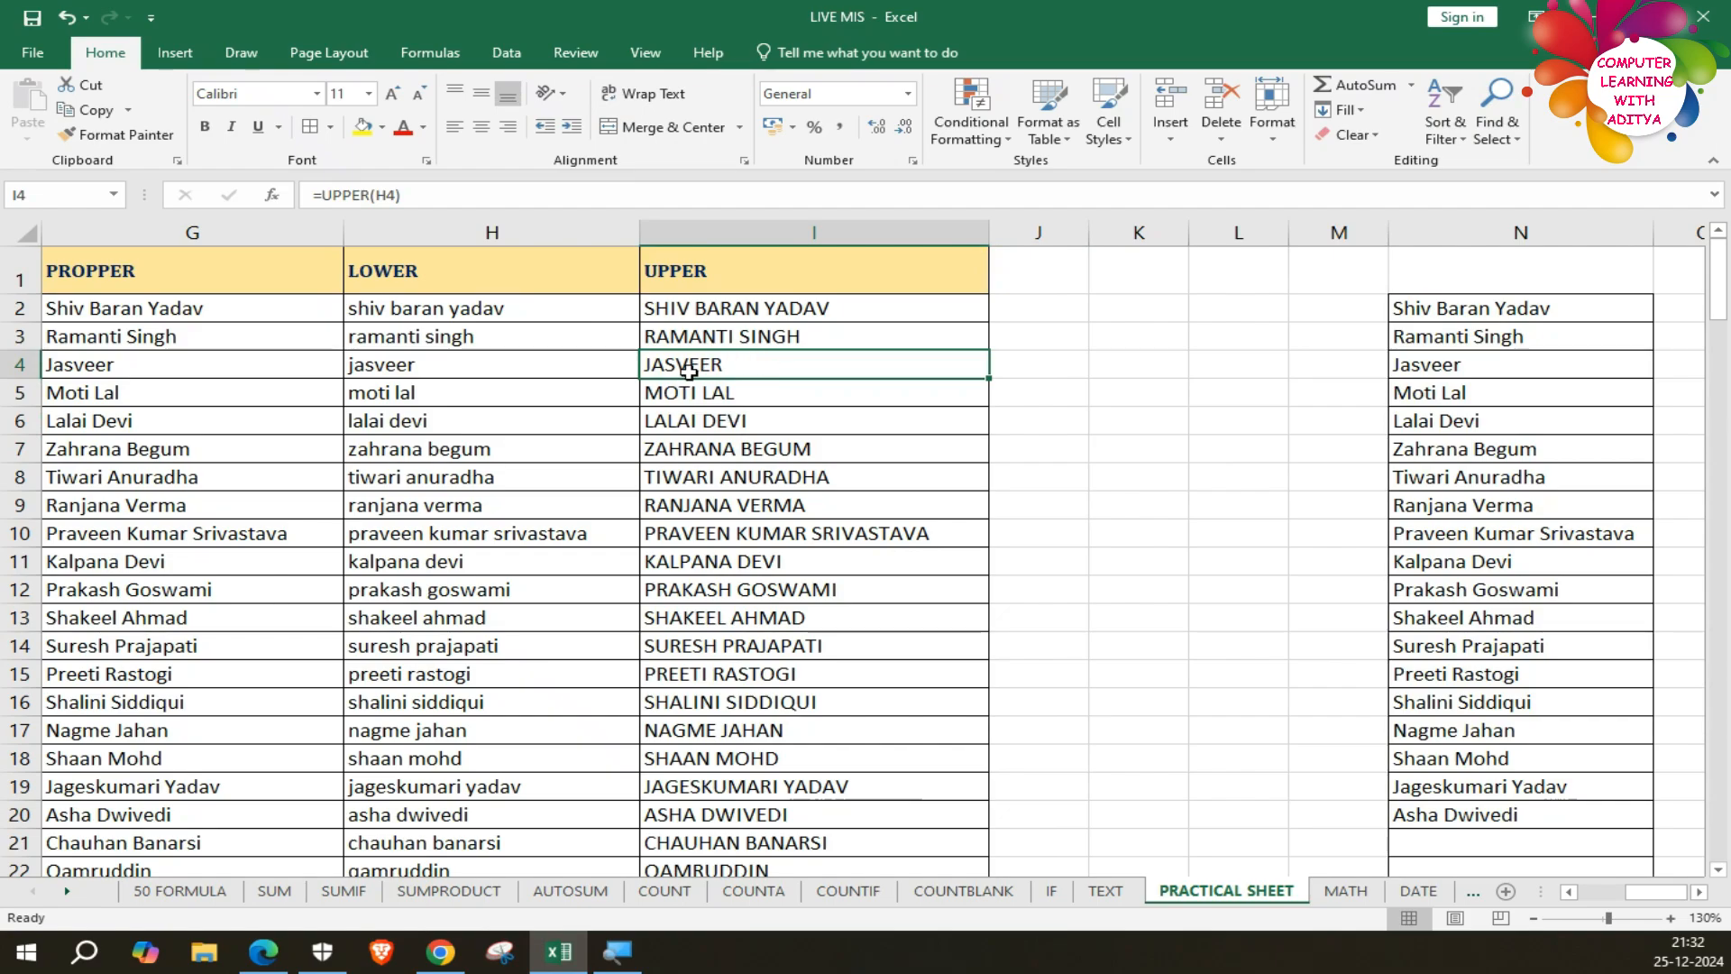
key(ctrl+c)
click(1231, 309)
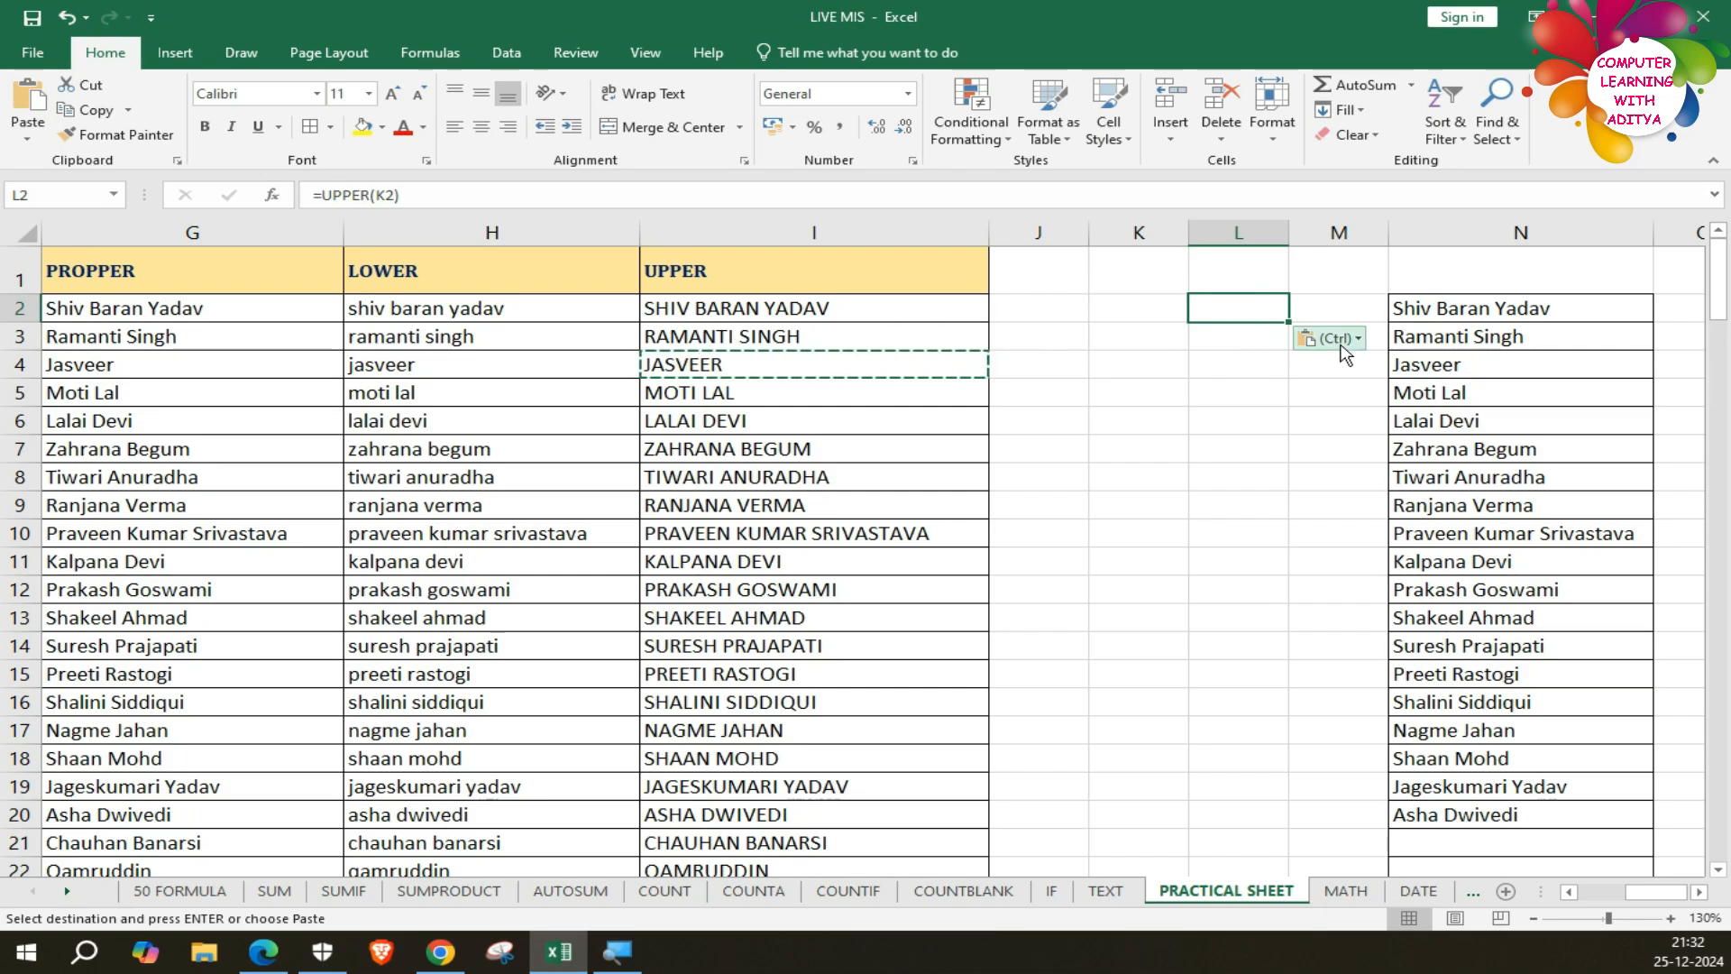
click(27, 137)
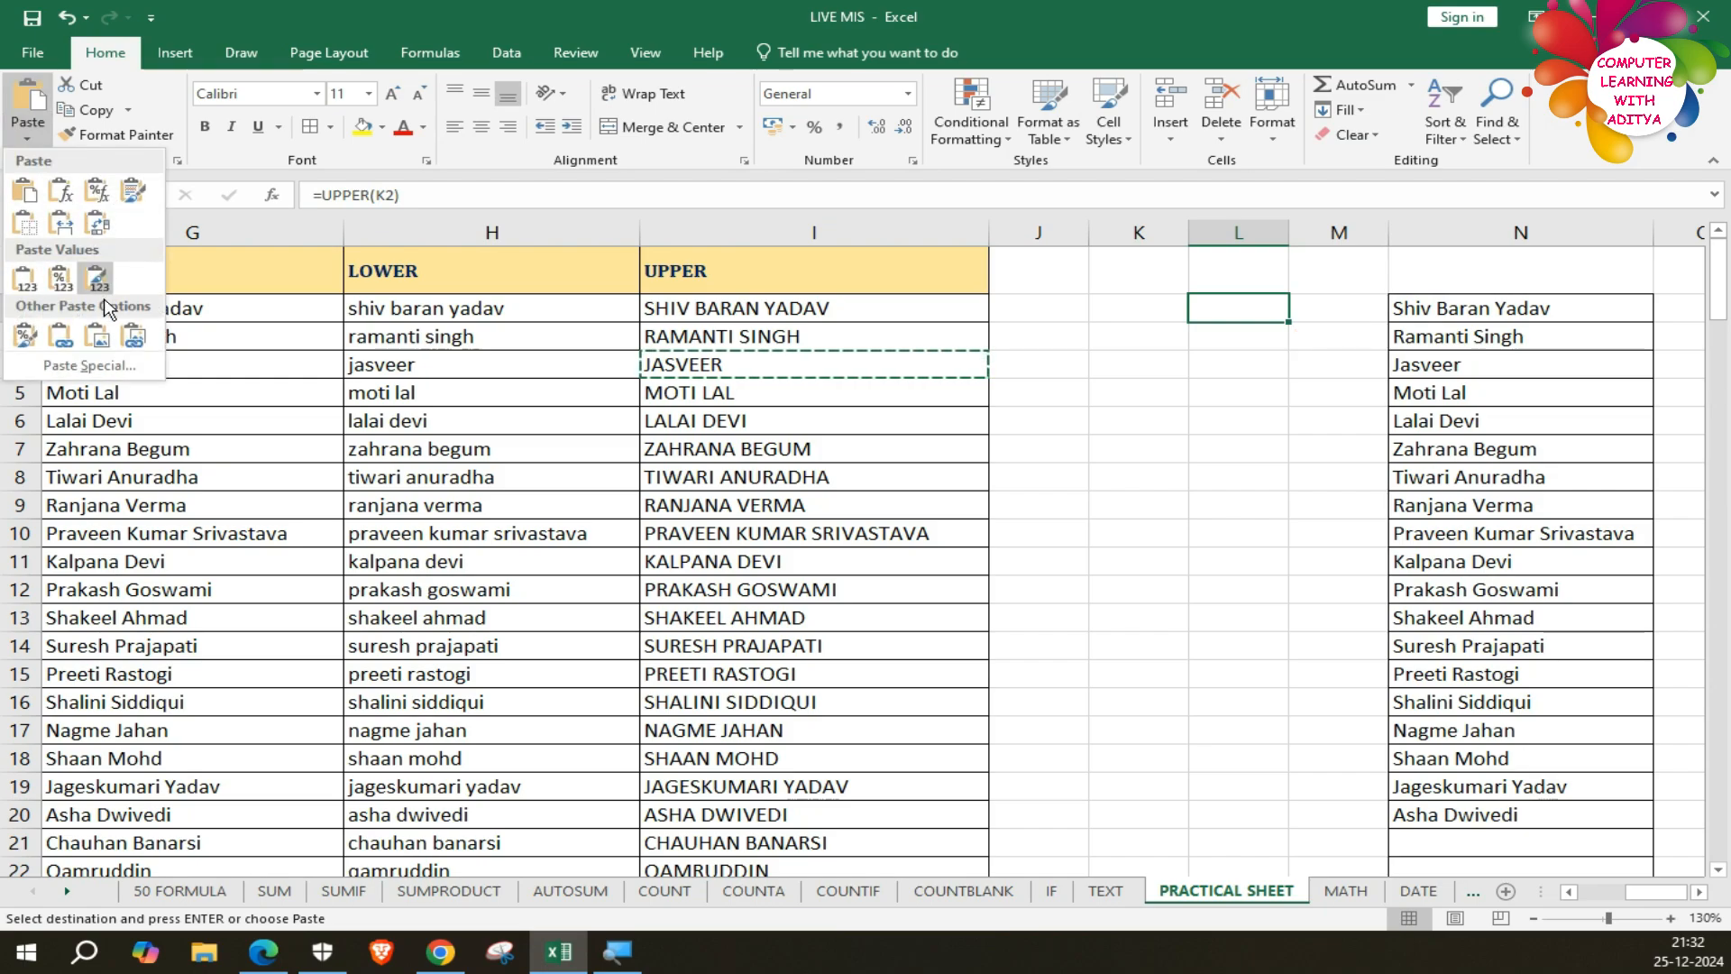
click(97, 281)
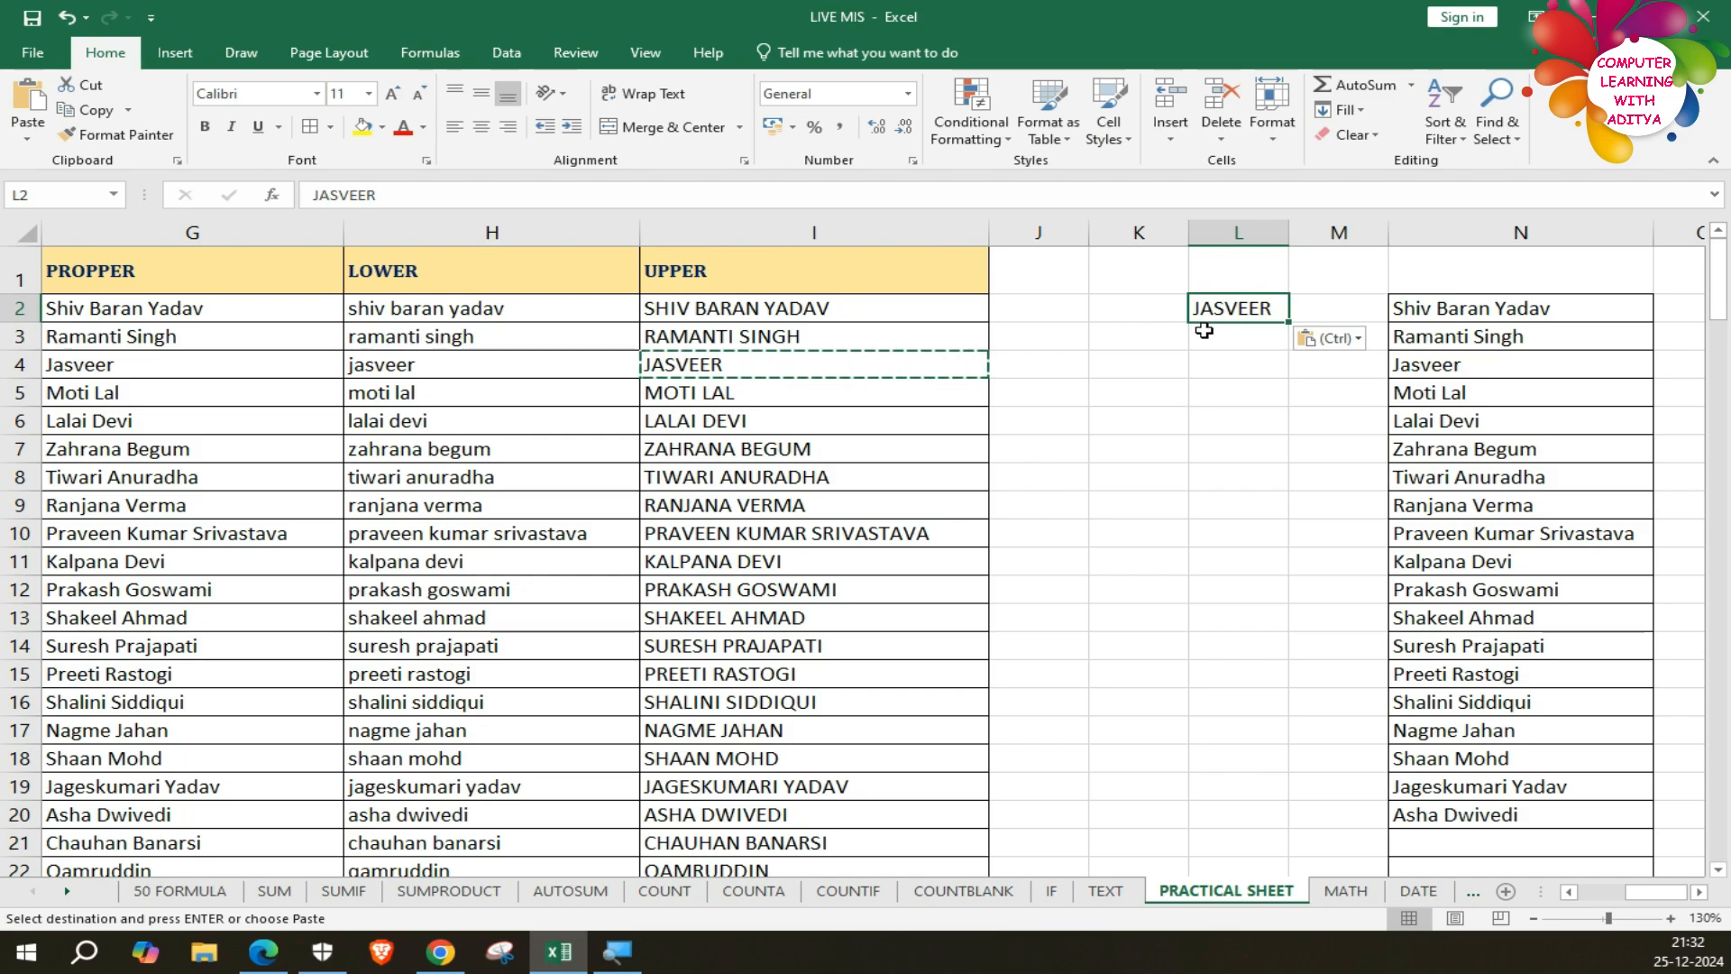
Clear all contents and formatting from the scratch range K1:N20.
drag(1108, 292, 1646, 826)
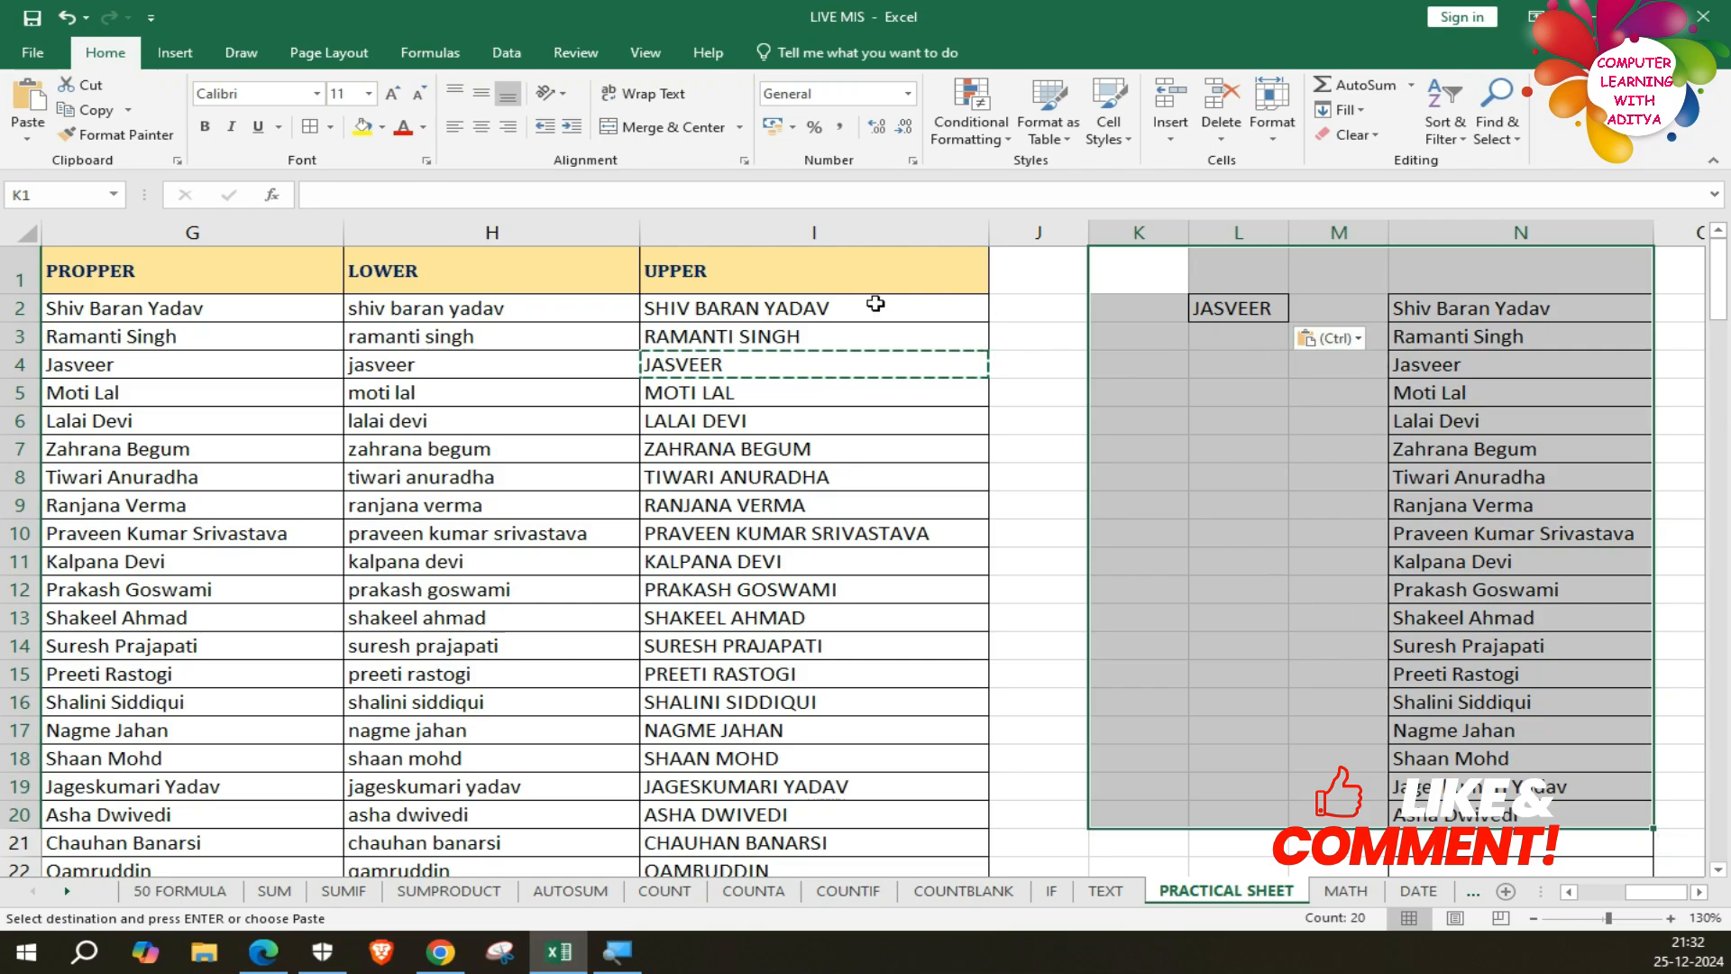
click(1346, 134)
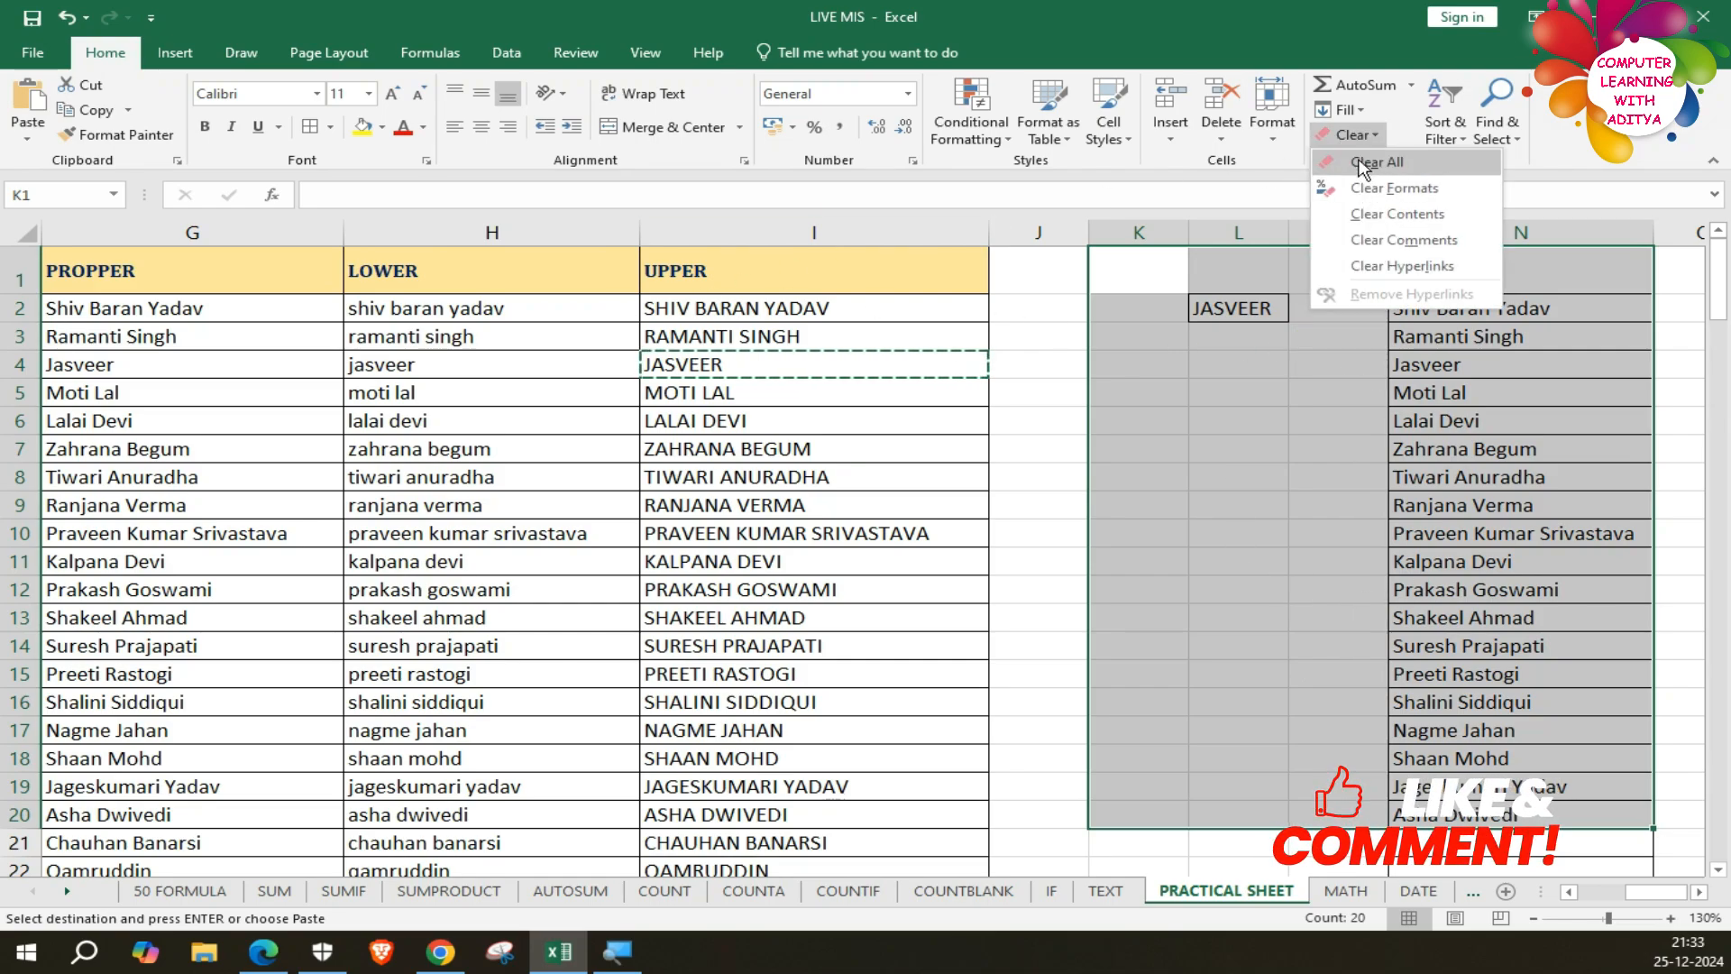
click(1357, 164)
click(1393, 364)
Copy the whole PROPPER column G and paste it over itself from G1 as values with source formatting.
scroll(631, 317, left, 5)
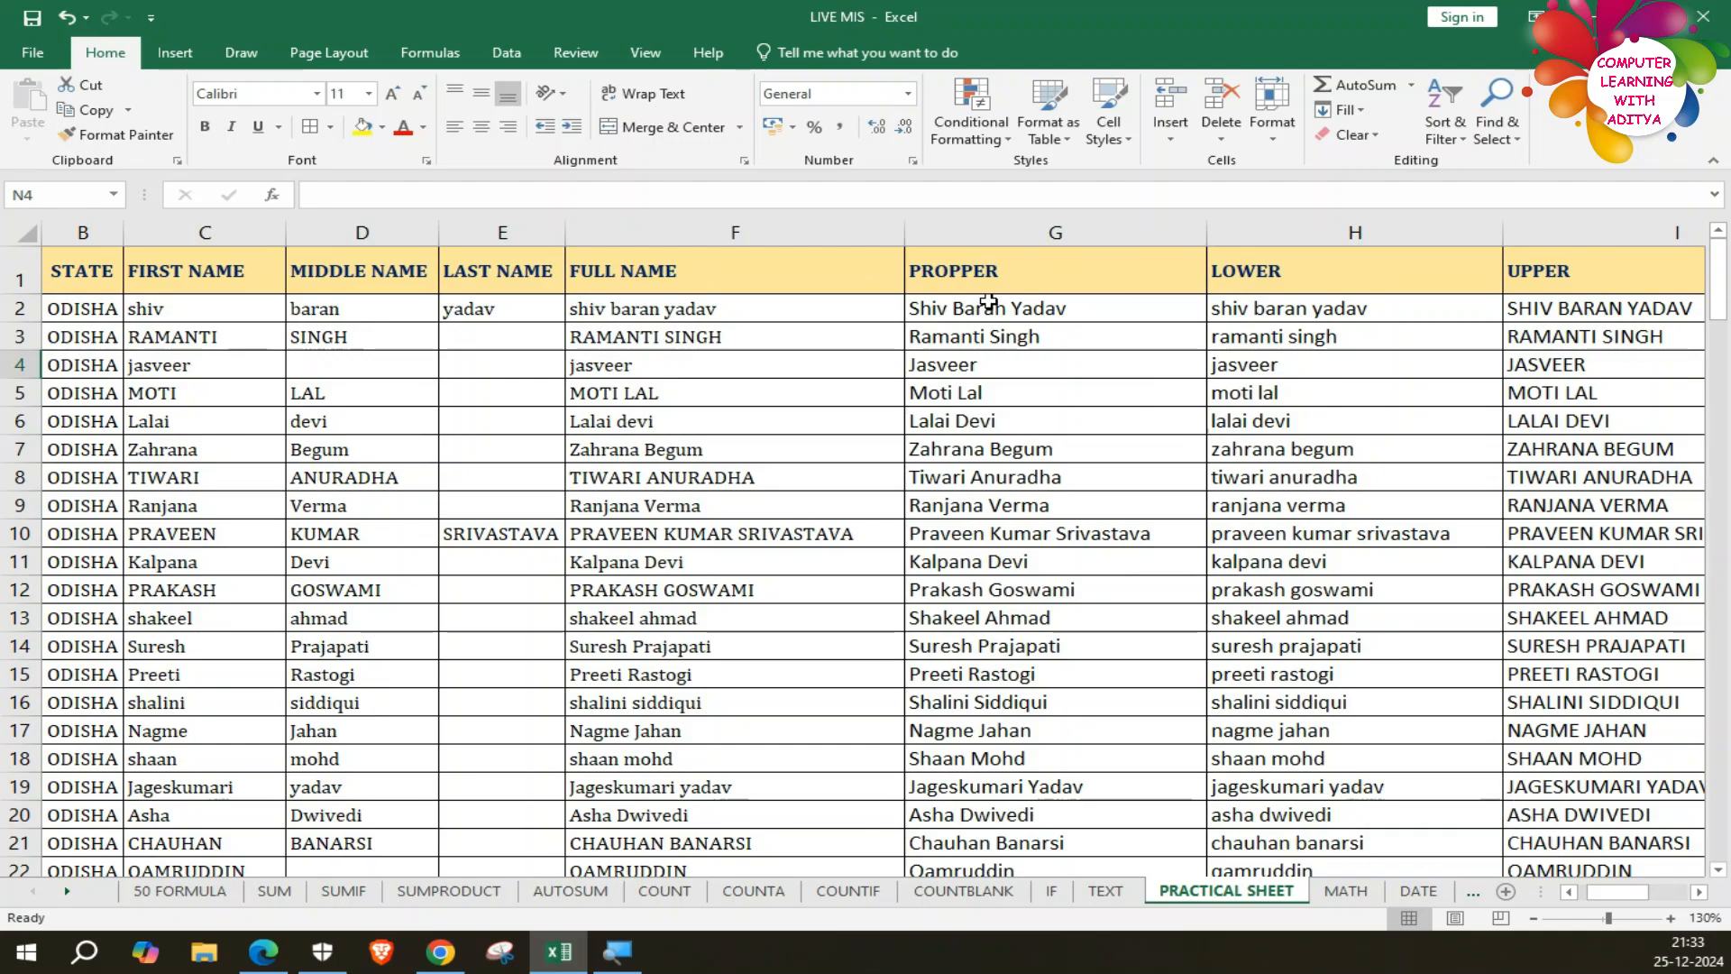
drag(983, 309, 992, 762)
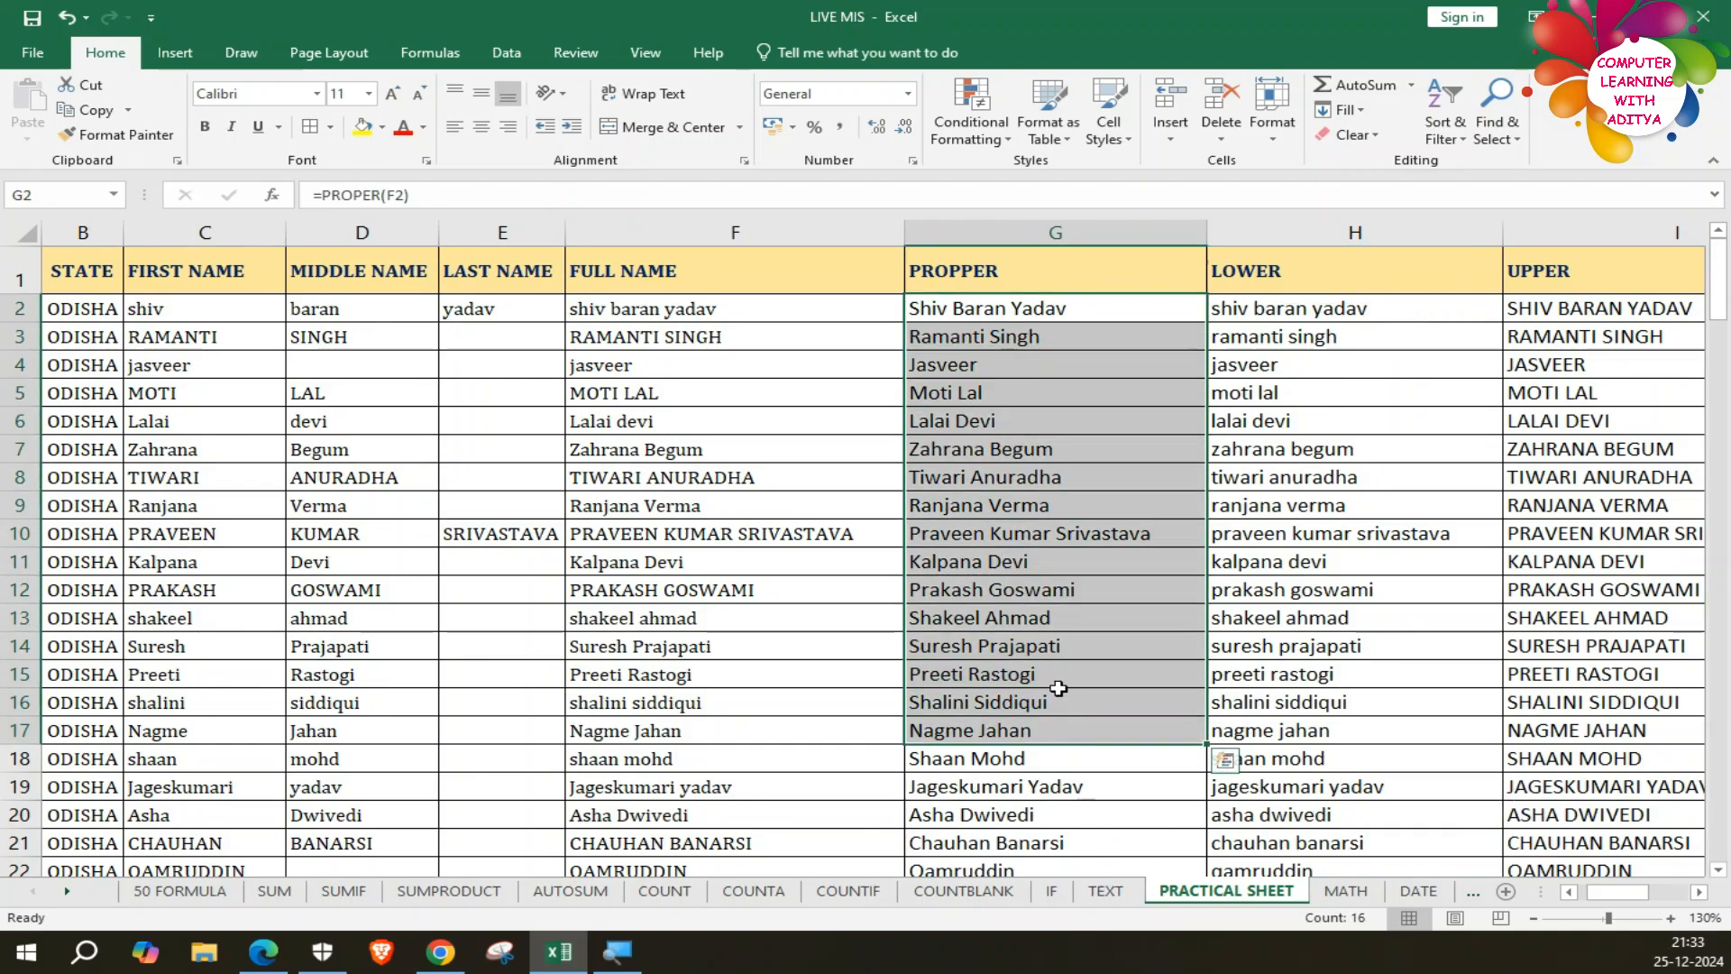
click(1037, 532)
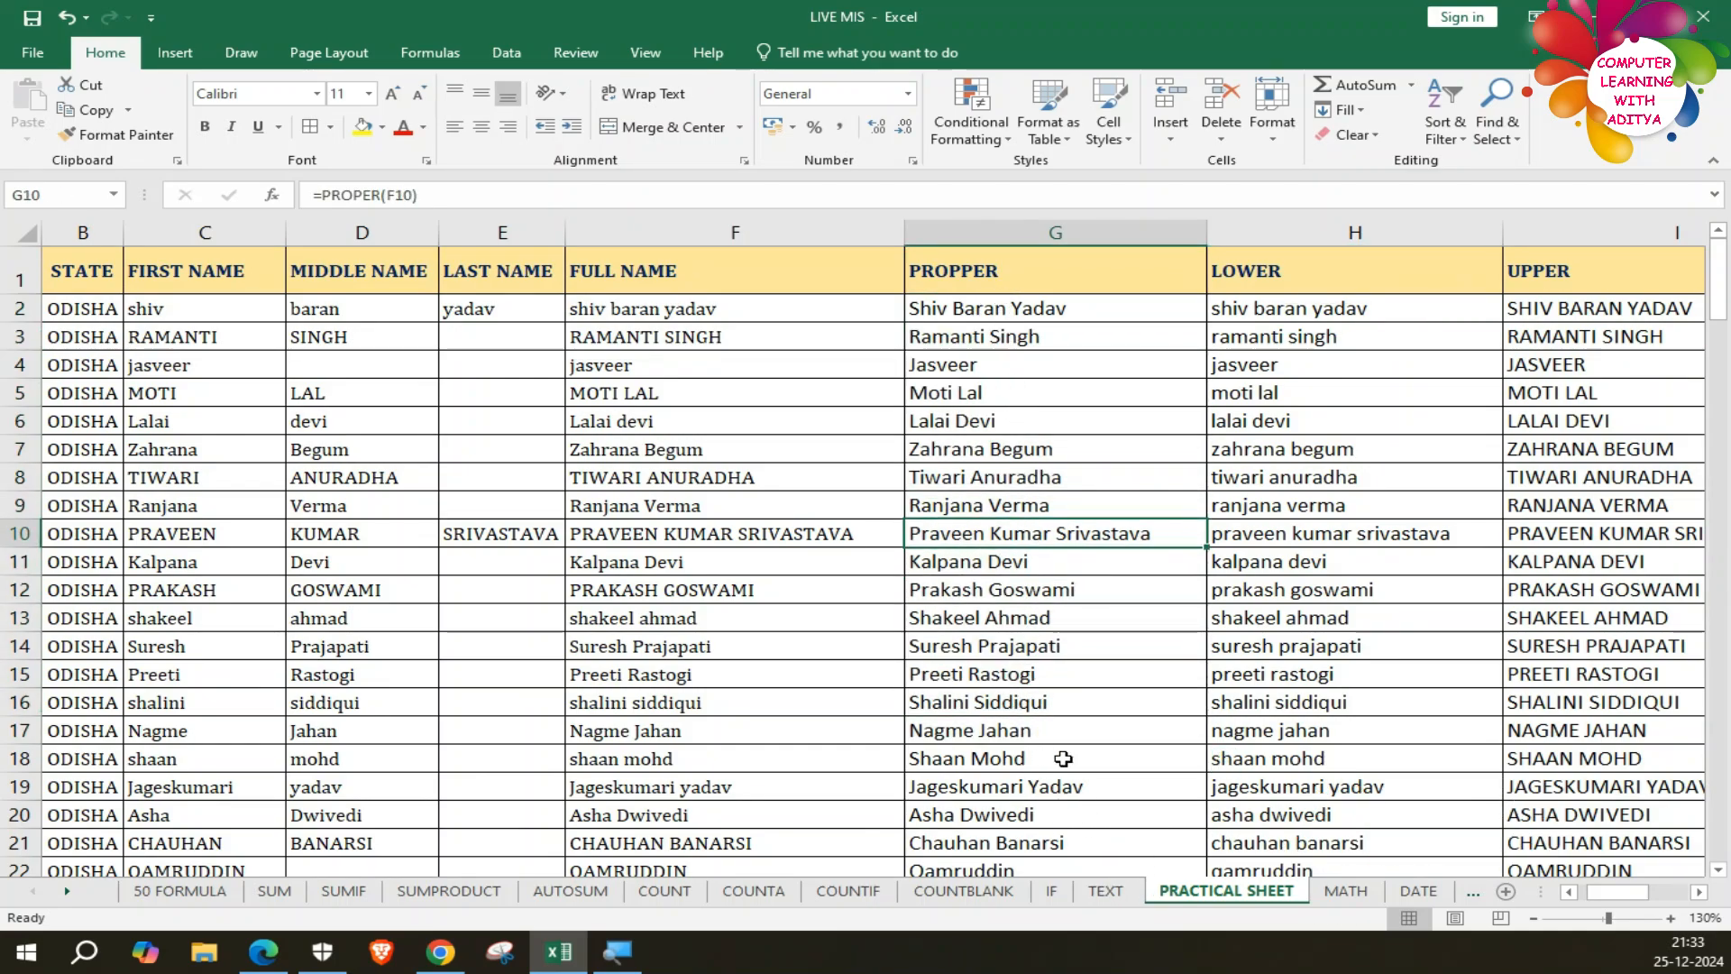
click(987, 257)
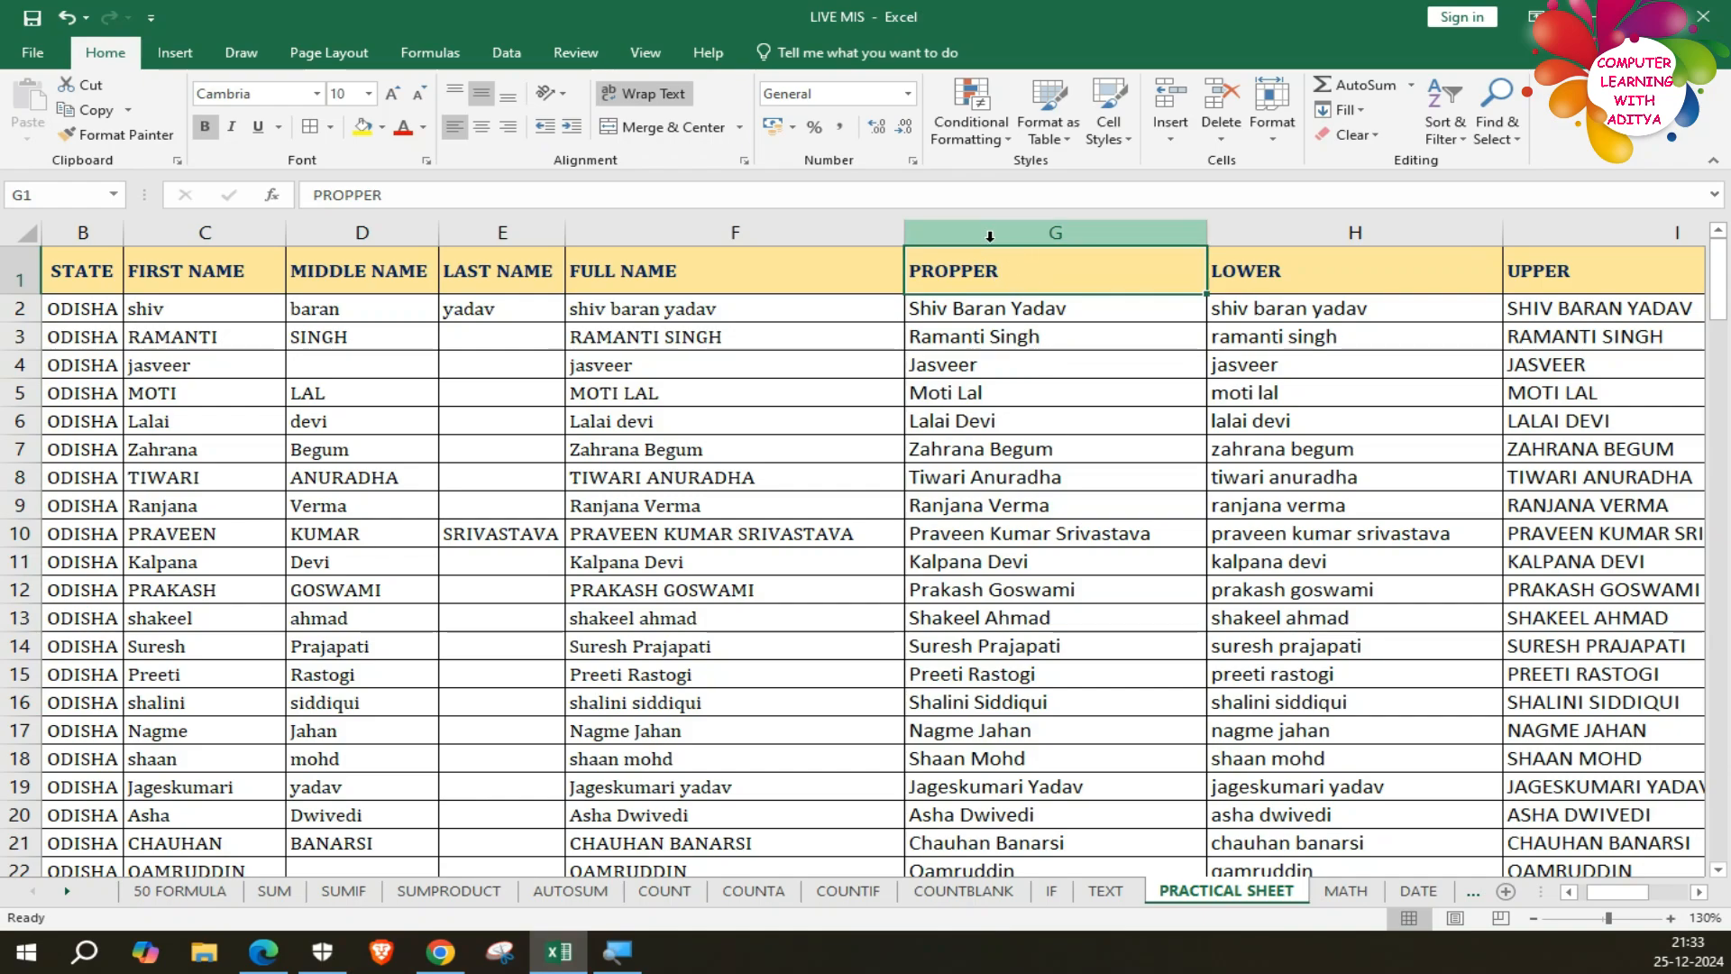
key(ctrl+shift+Down)
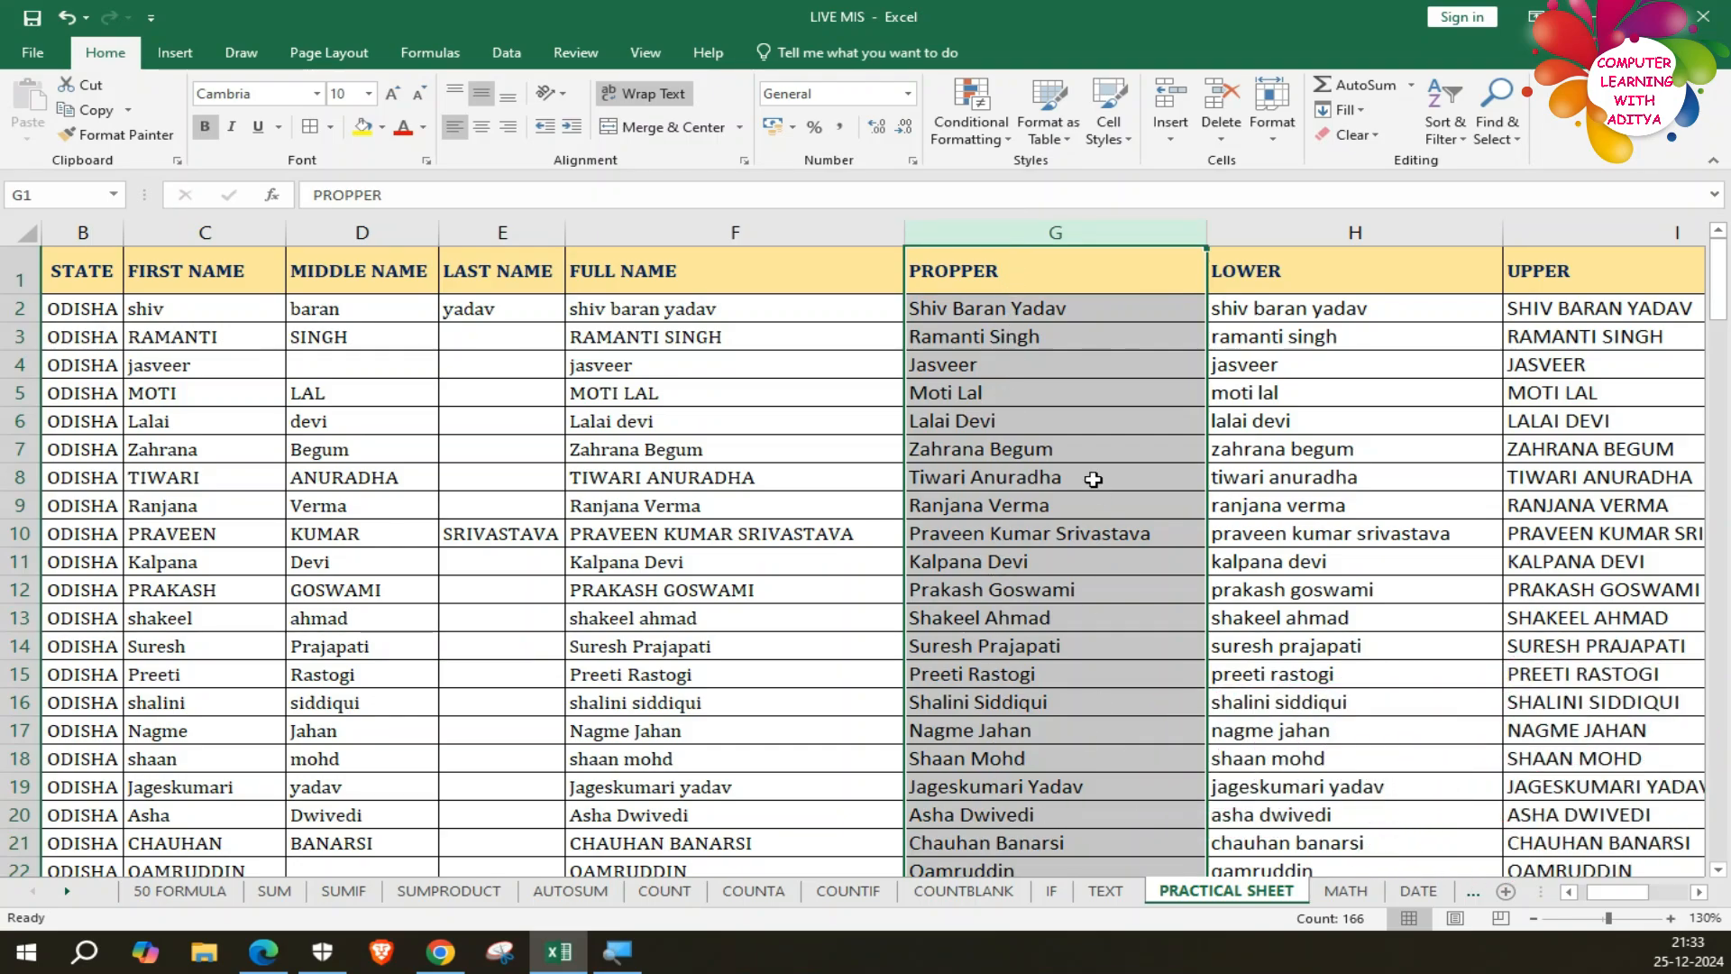
key(ctrl+c)
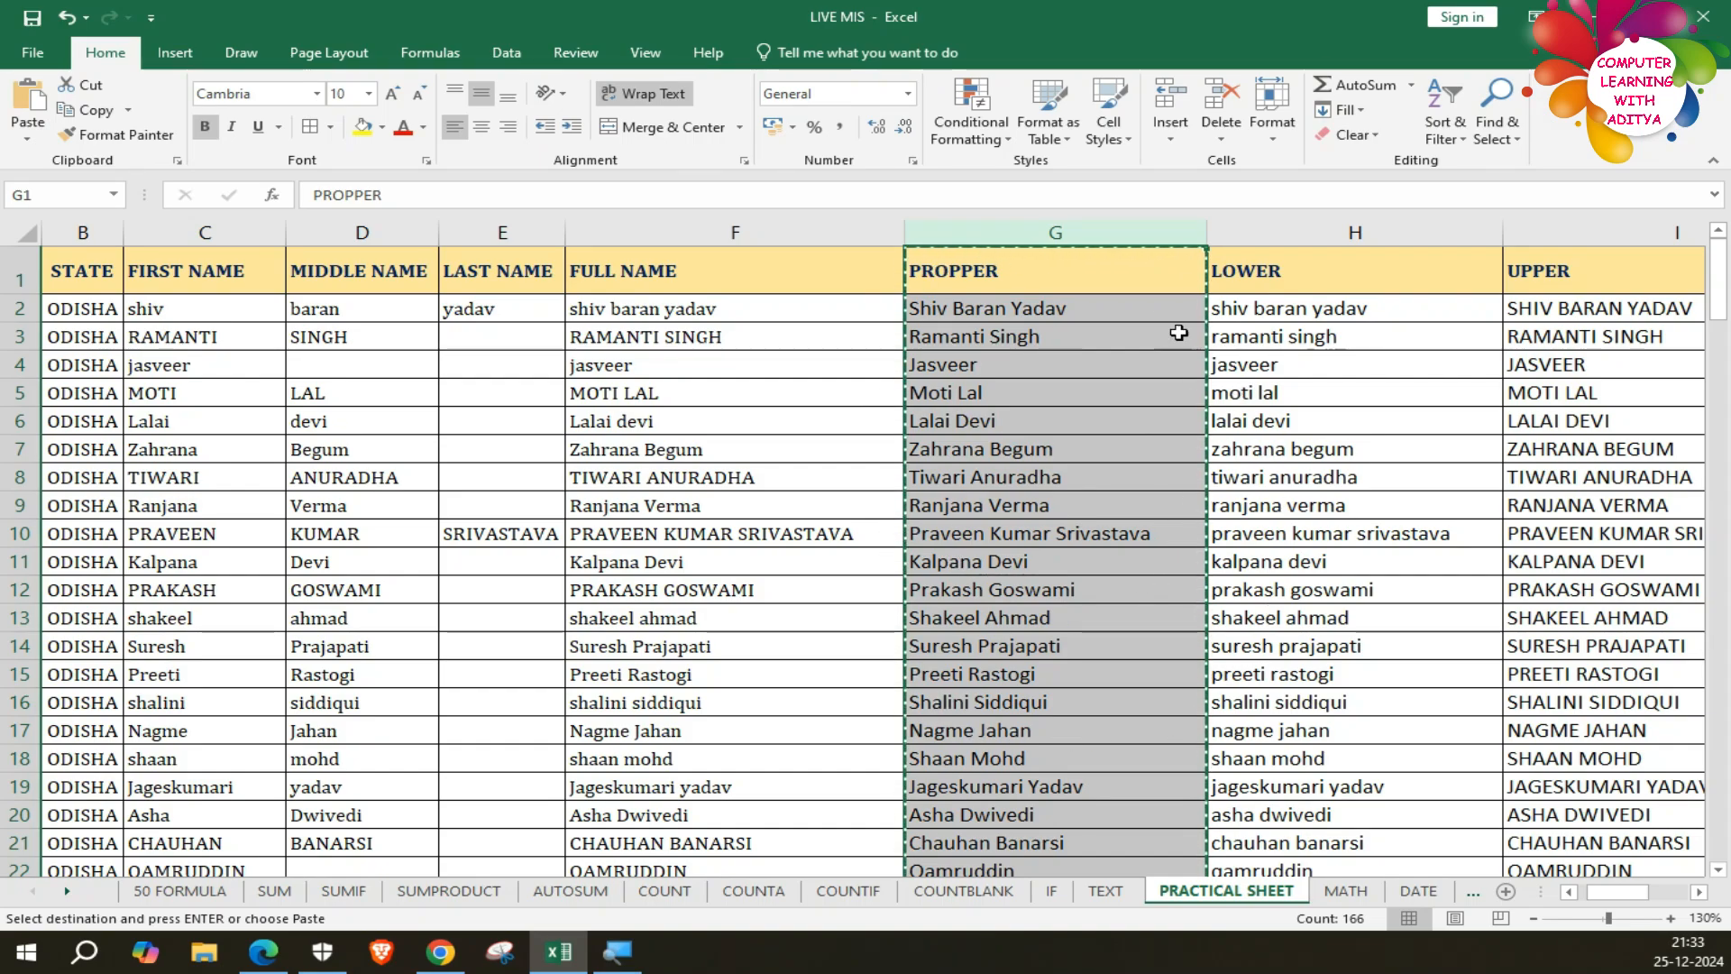
click(925, 273)
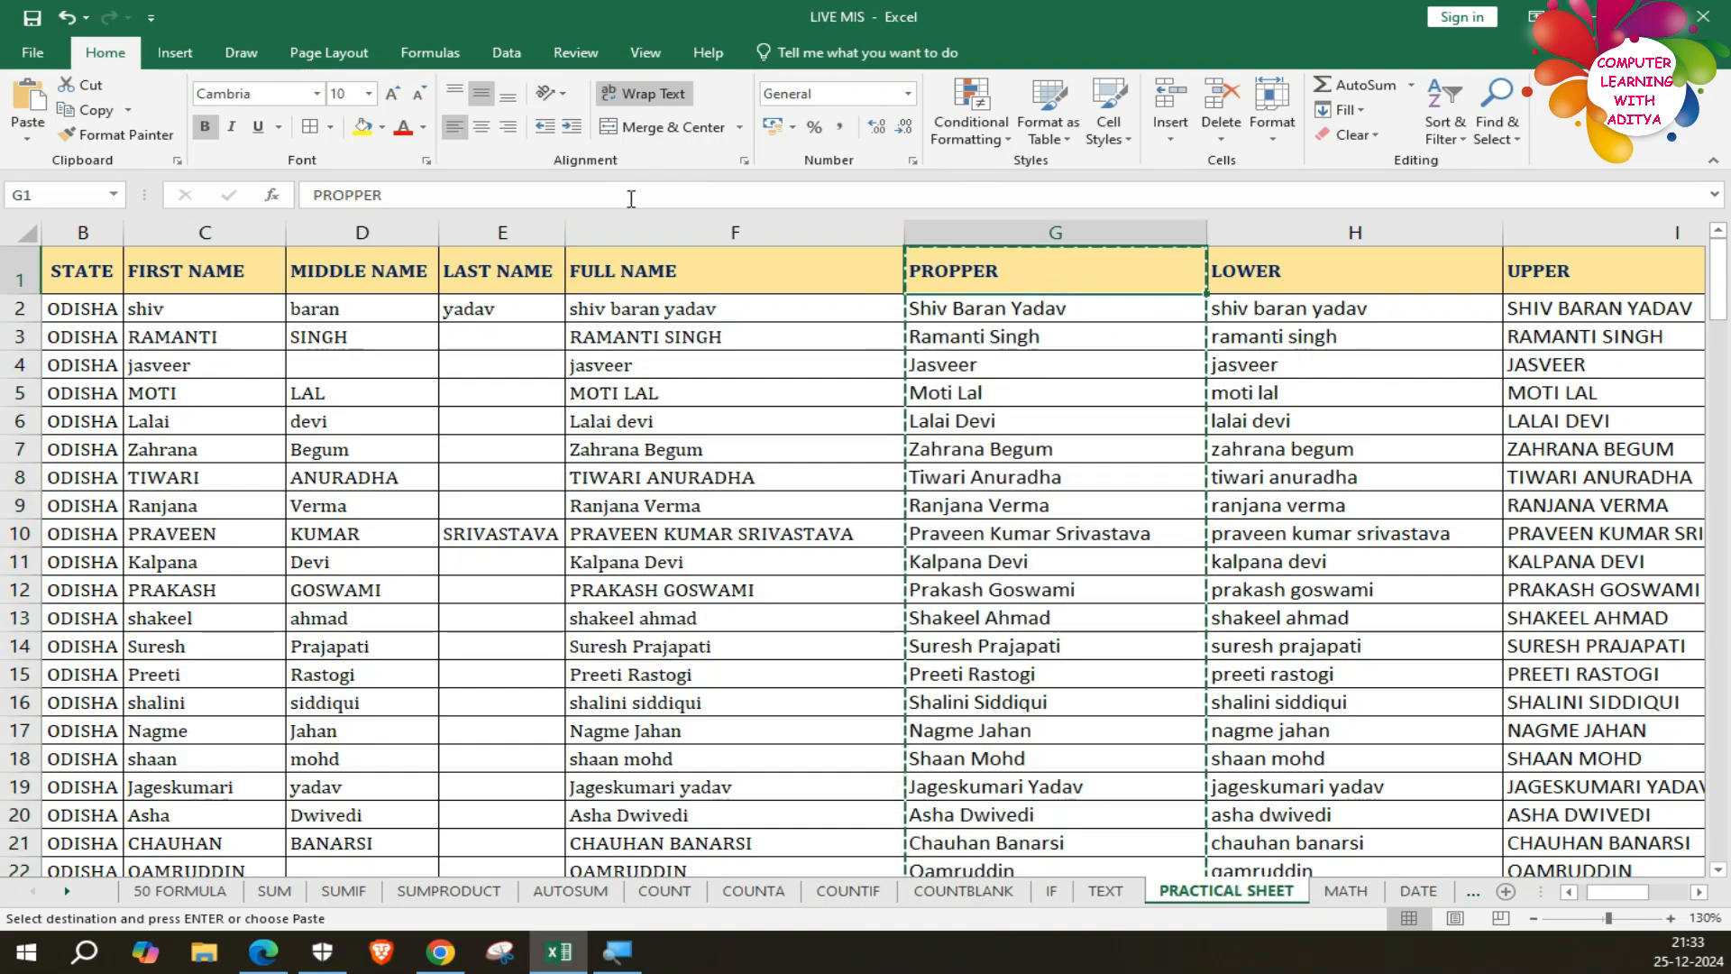
click(27, 140)
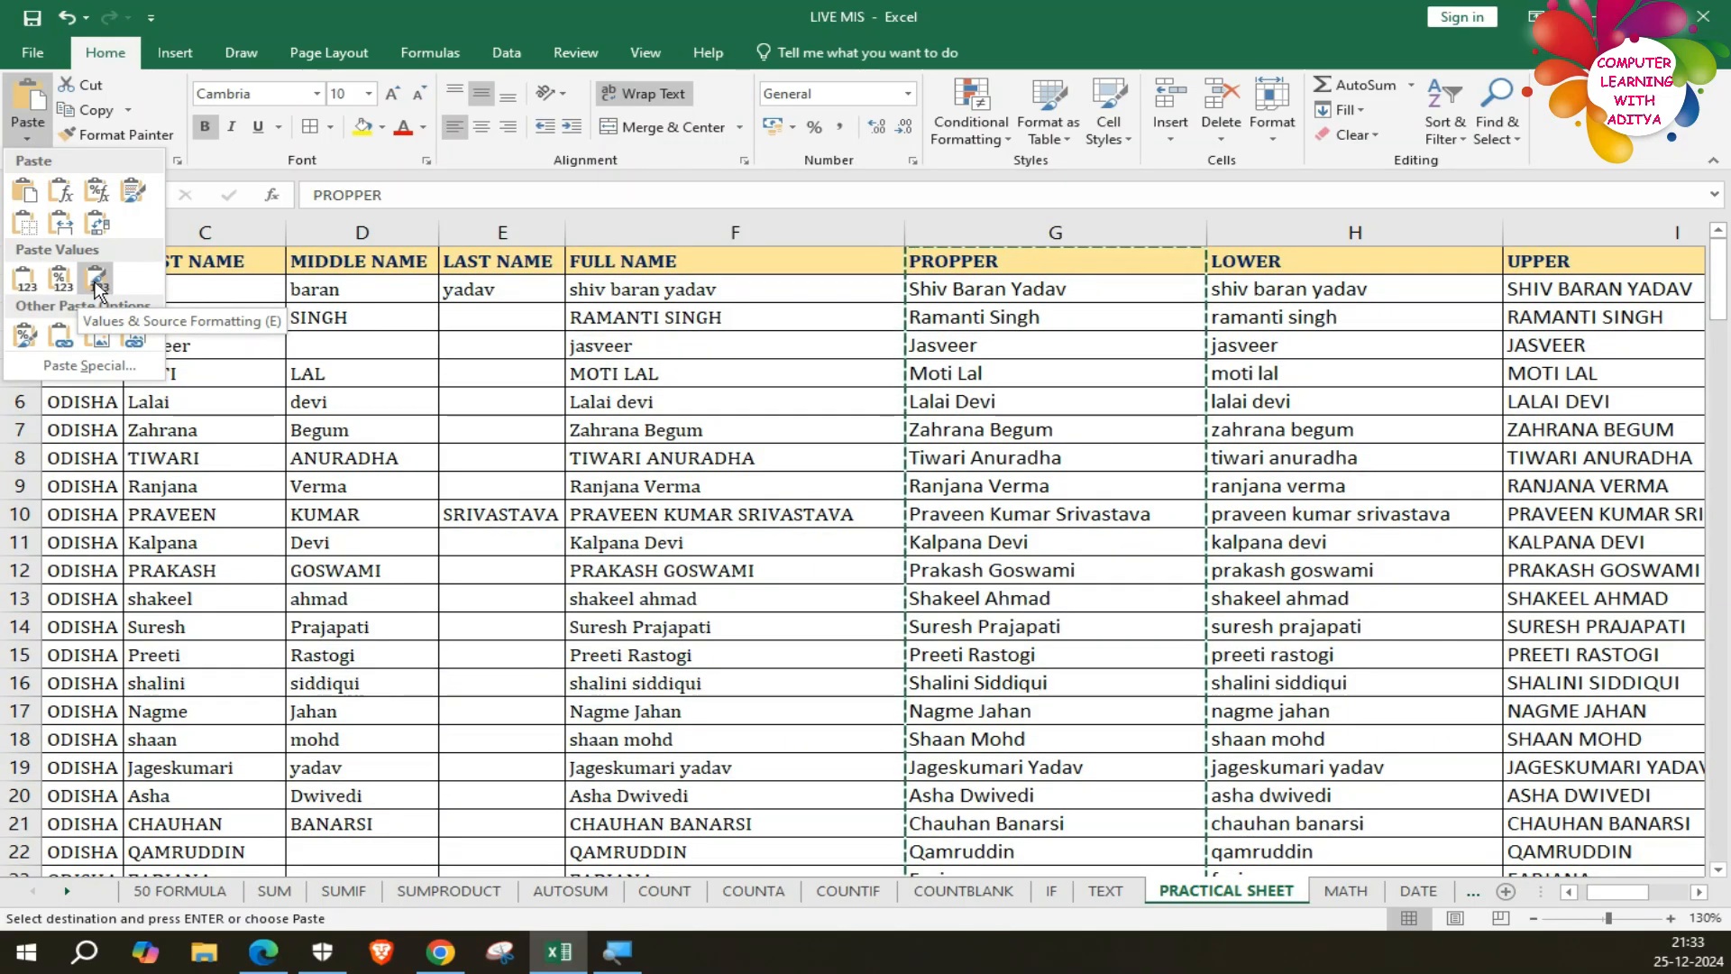
click(97, 280)
Examine several cells down the PROPPER column to check whether they hold plain text or formulas.
drag(1046, 402, 1053, 416)
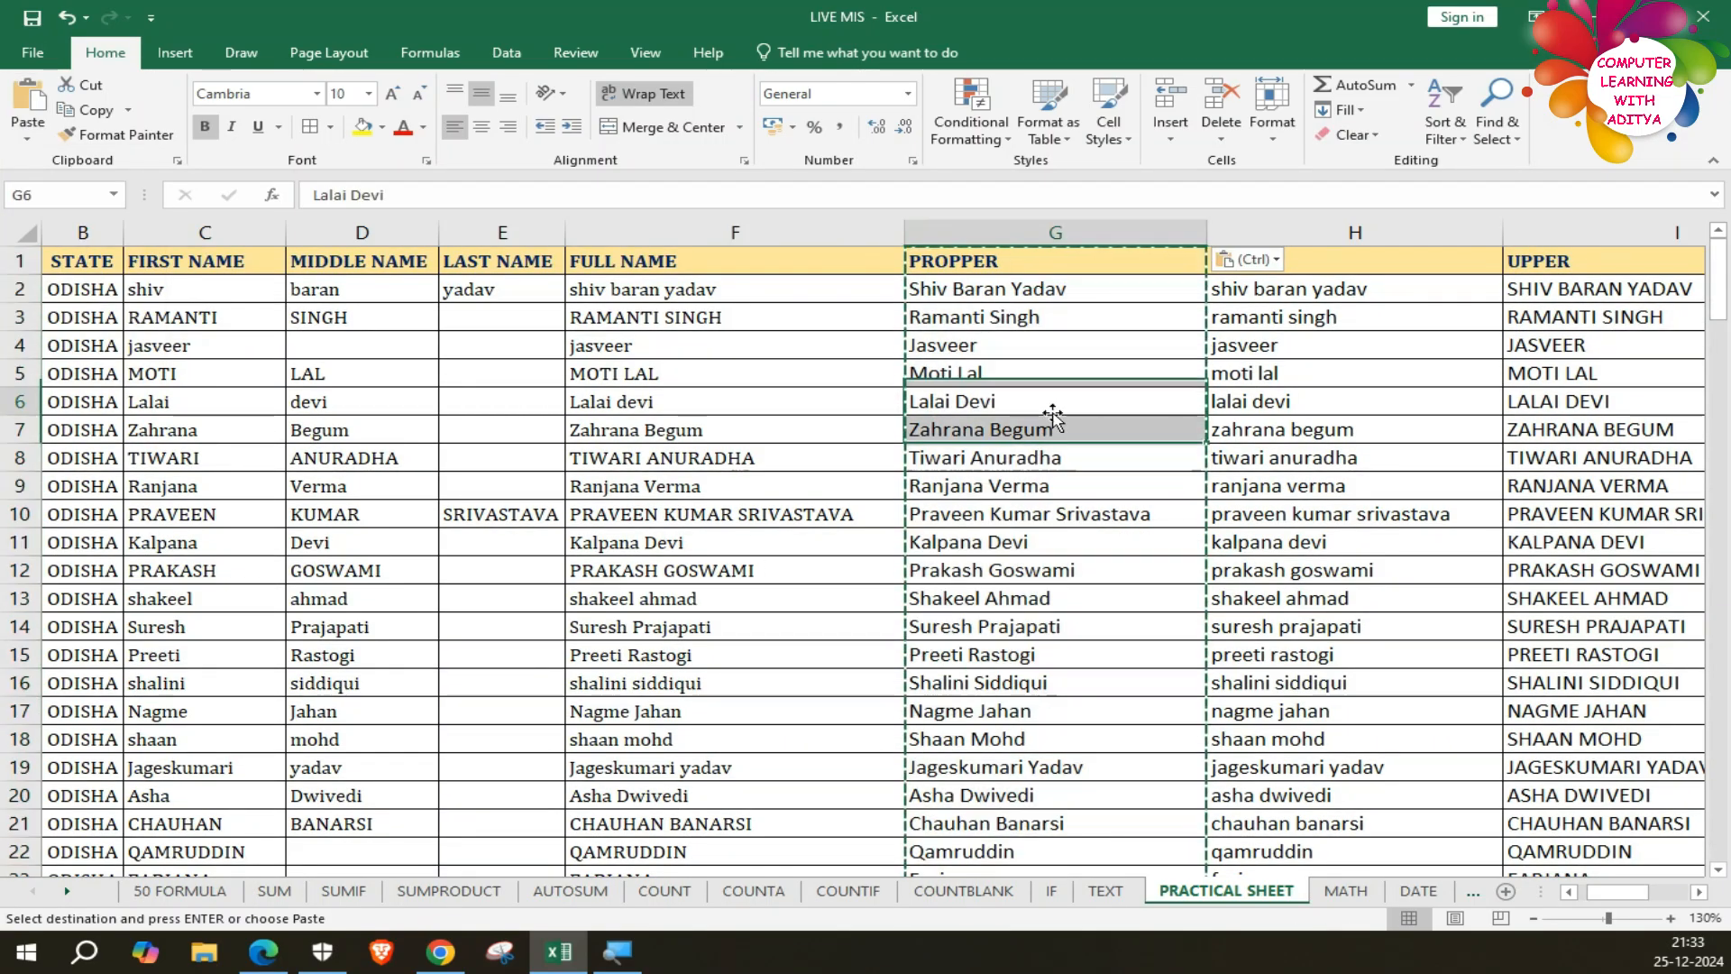
click(938, 288)
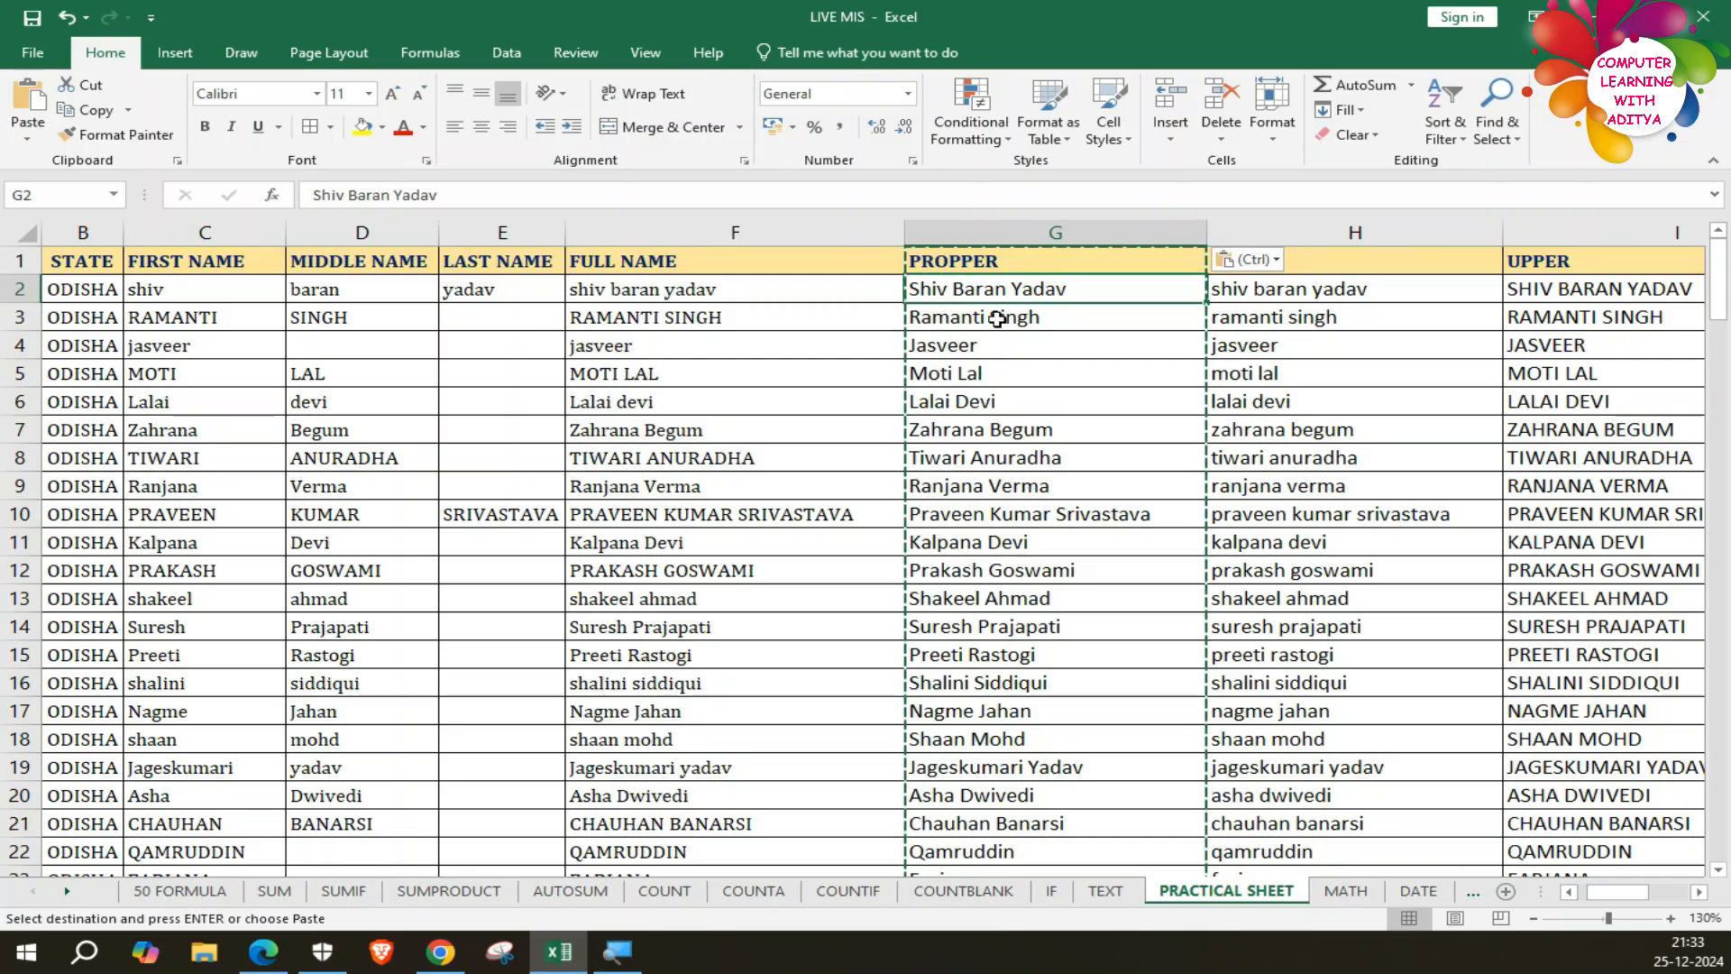
drag(311, 195, 458, 197)
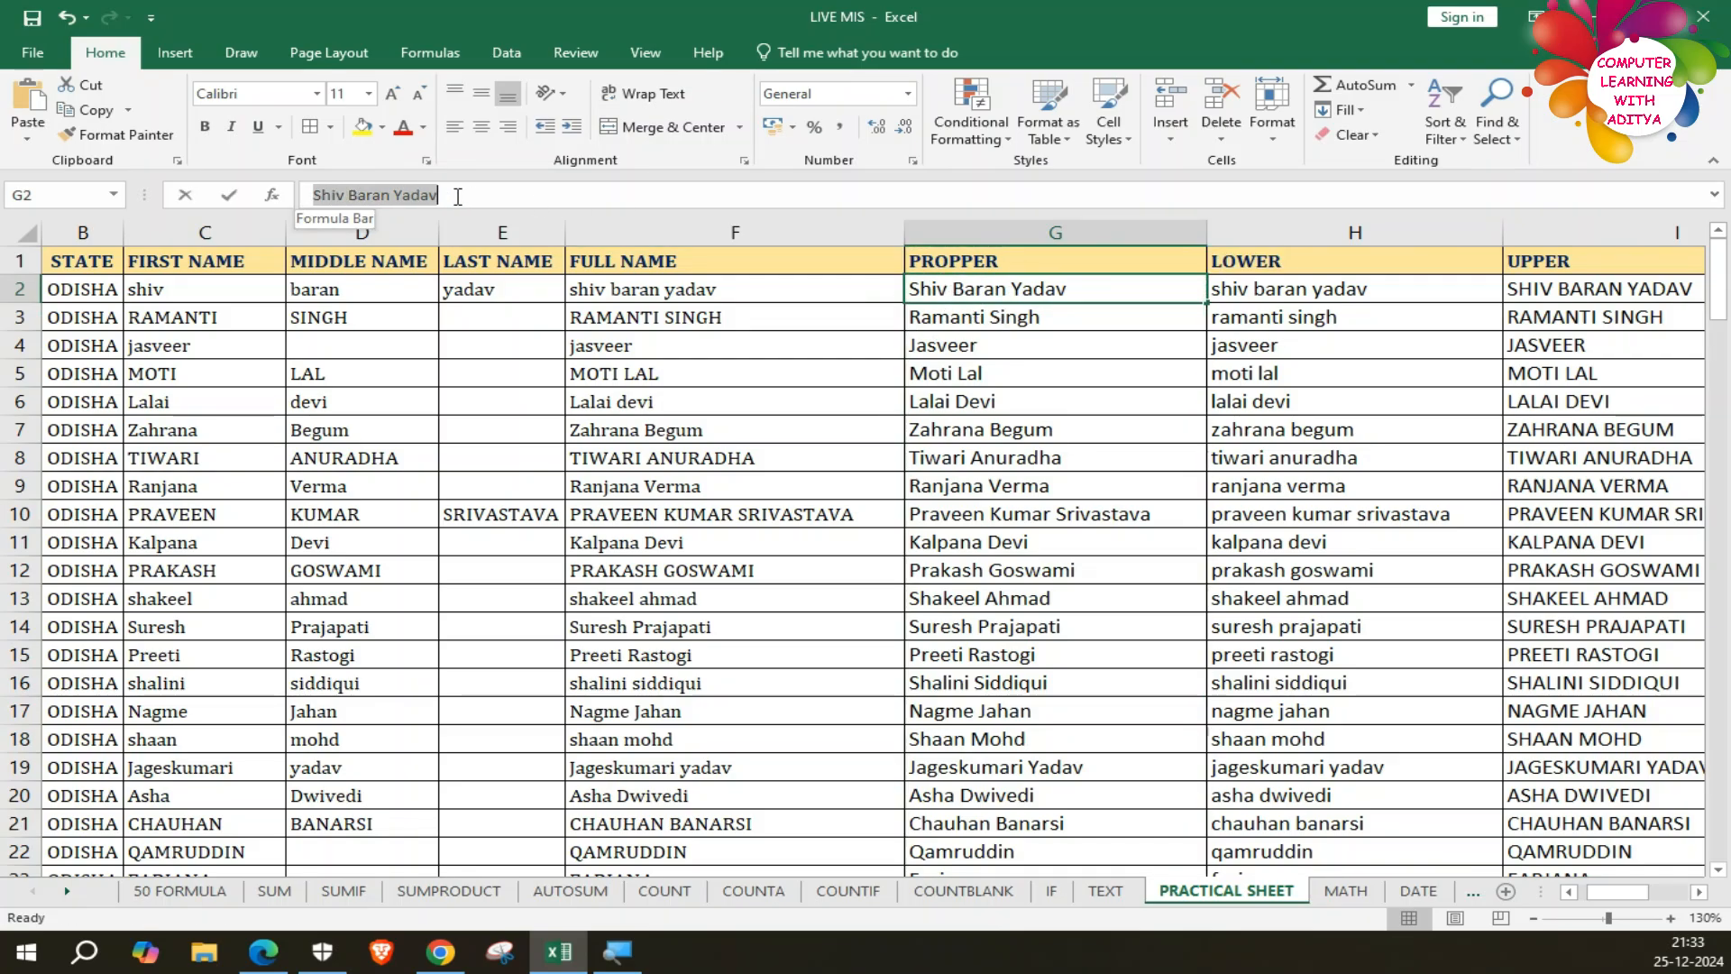
click(967, 322)
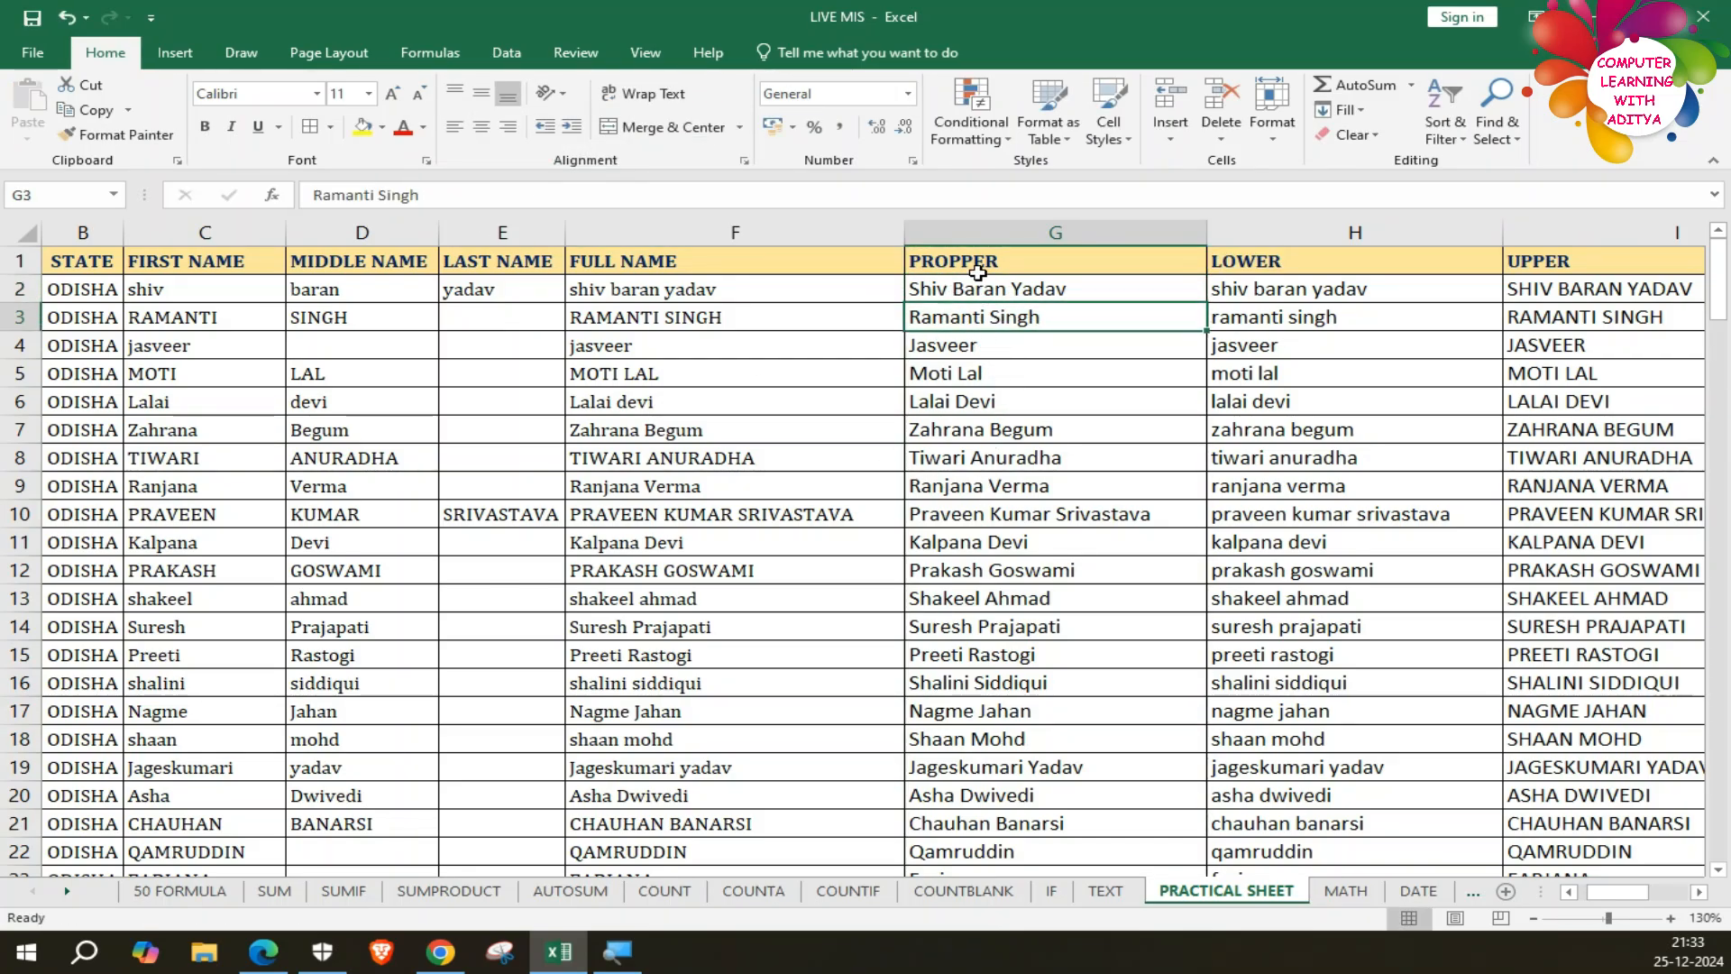
click(982, 373)
click(989, 458)
click(1010, 569)
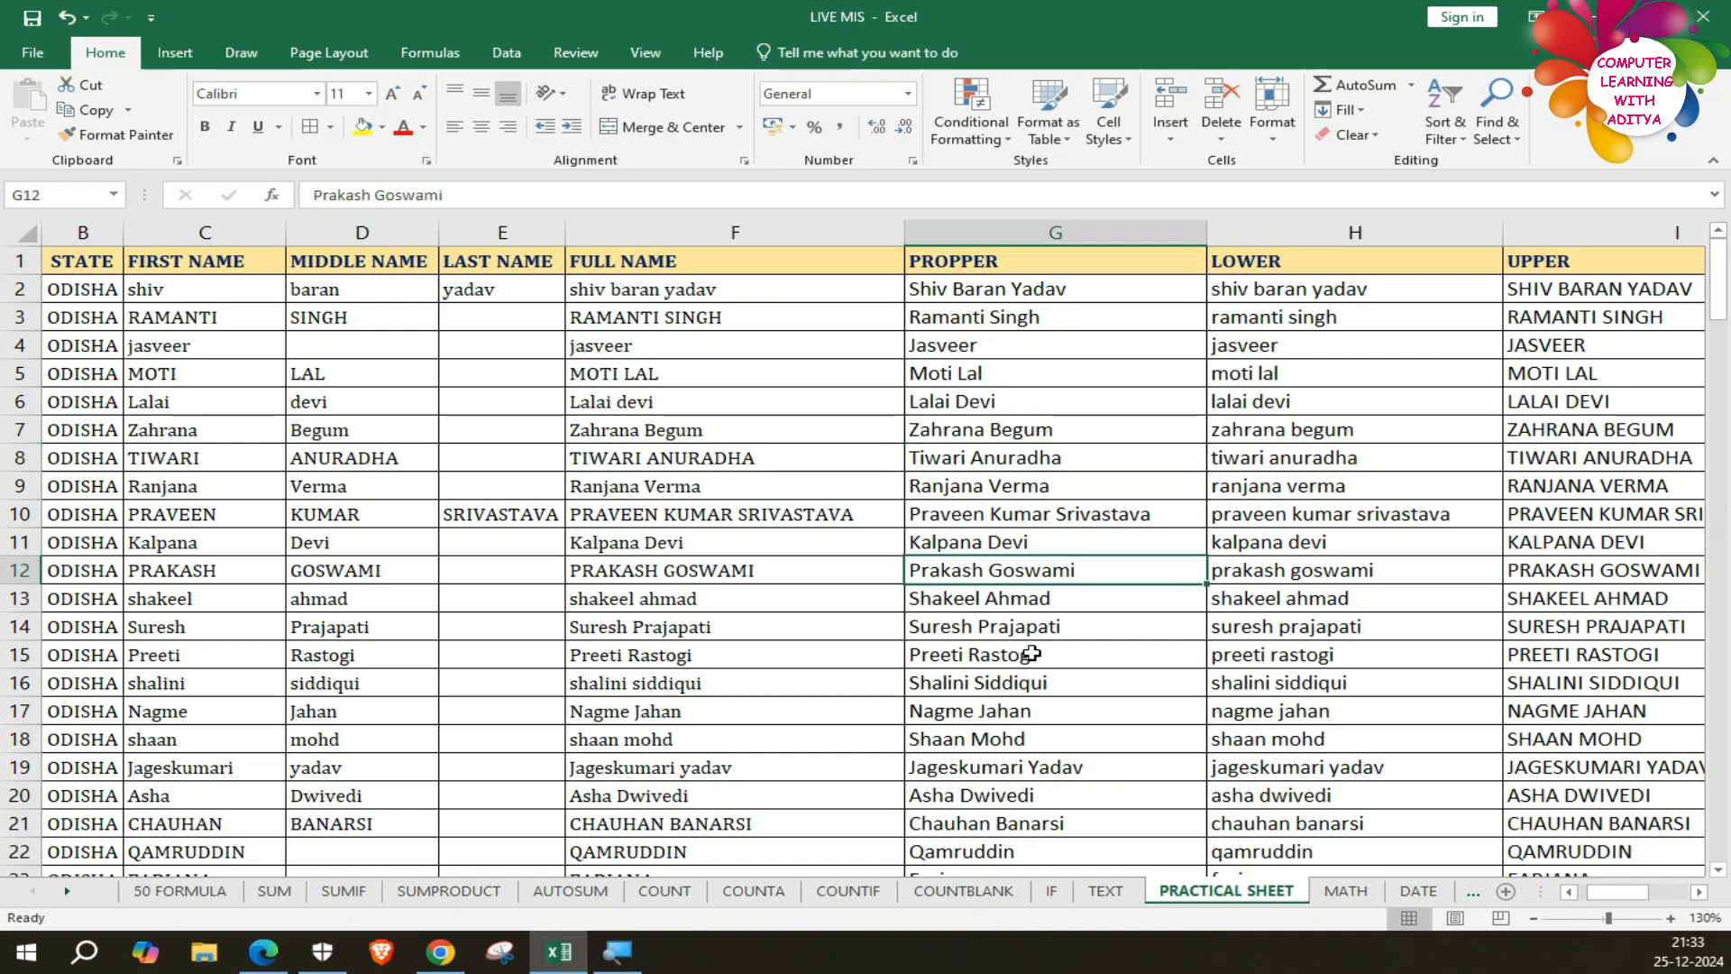
click(1031, 654)
click(1029, 766)
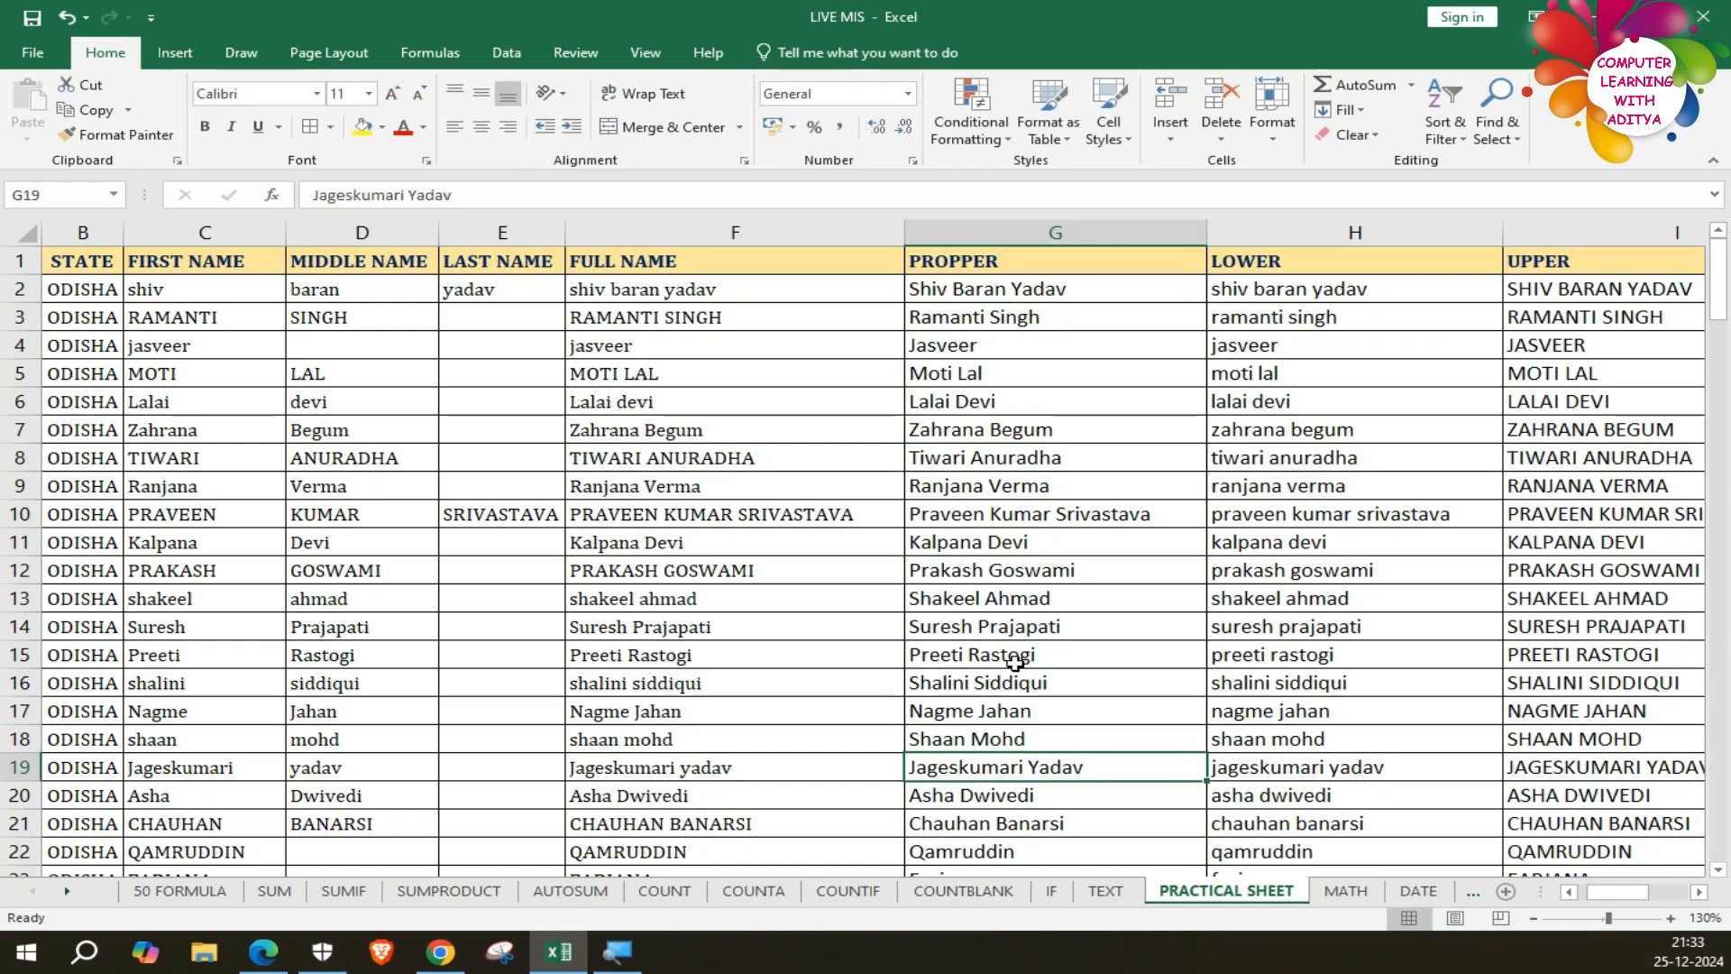
Examine several cells down the LOWER column, such as H2, H5, H17 and H21, to check whether they hold formulas.
click(1280, 271)
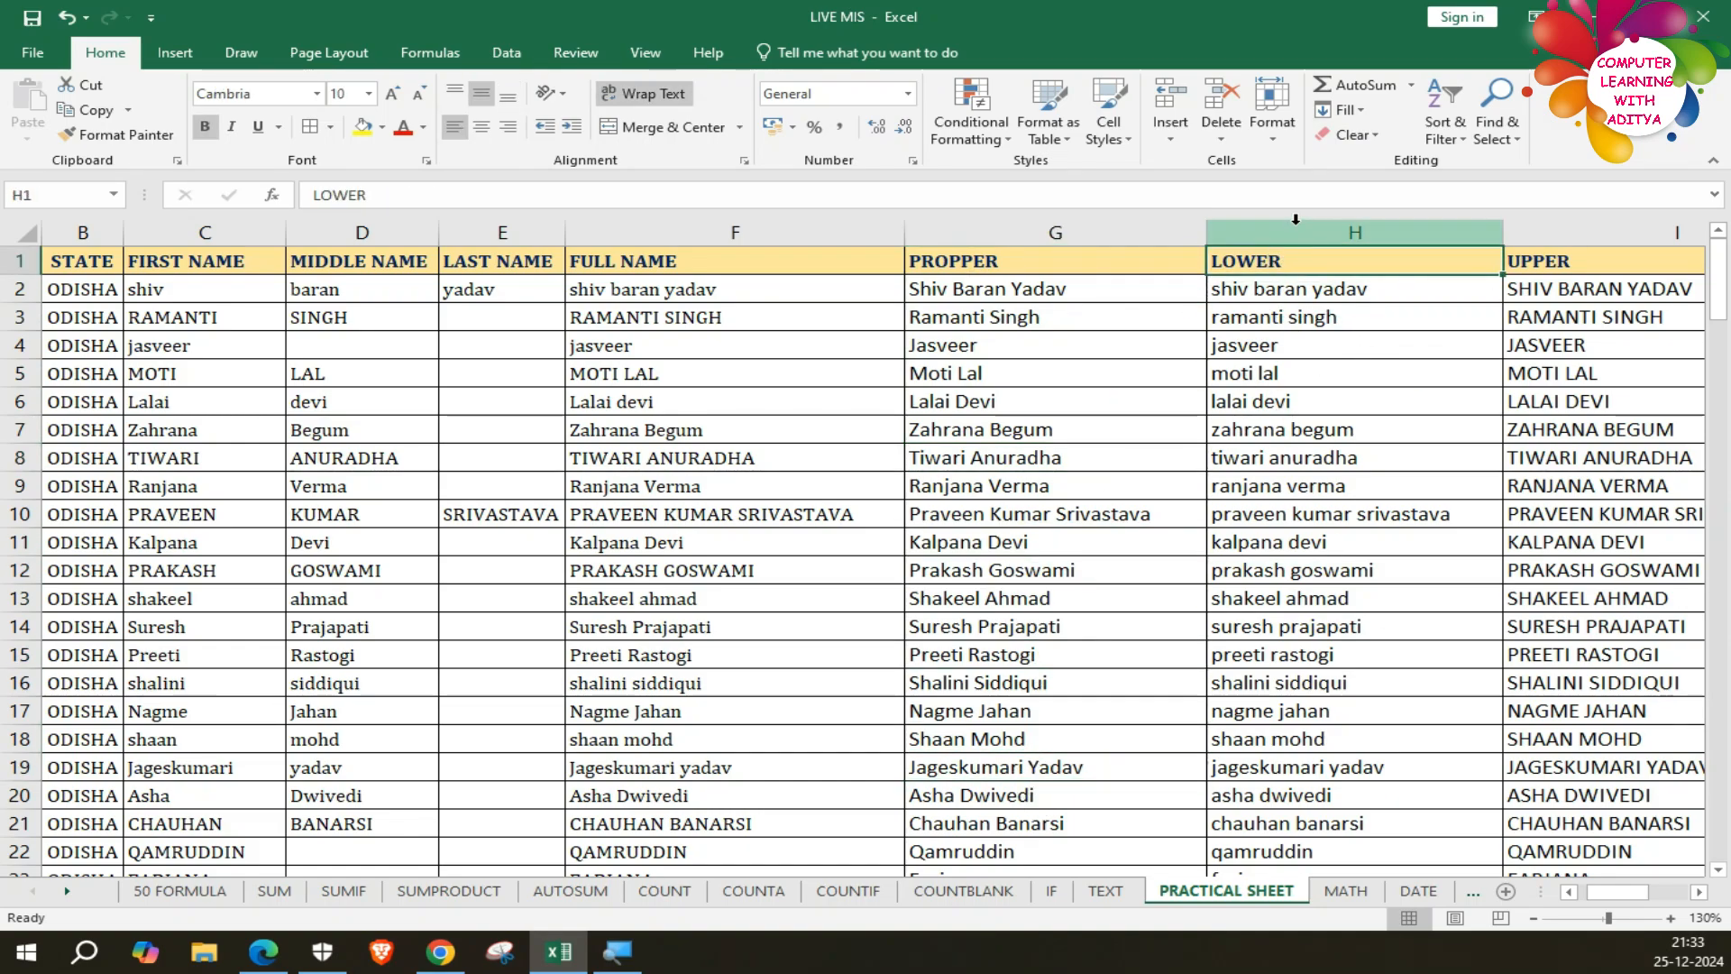
click(1295, 219)
click(1285, 288)
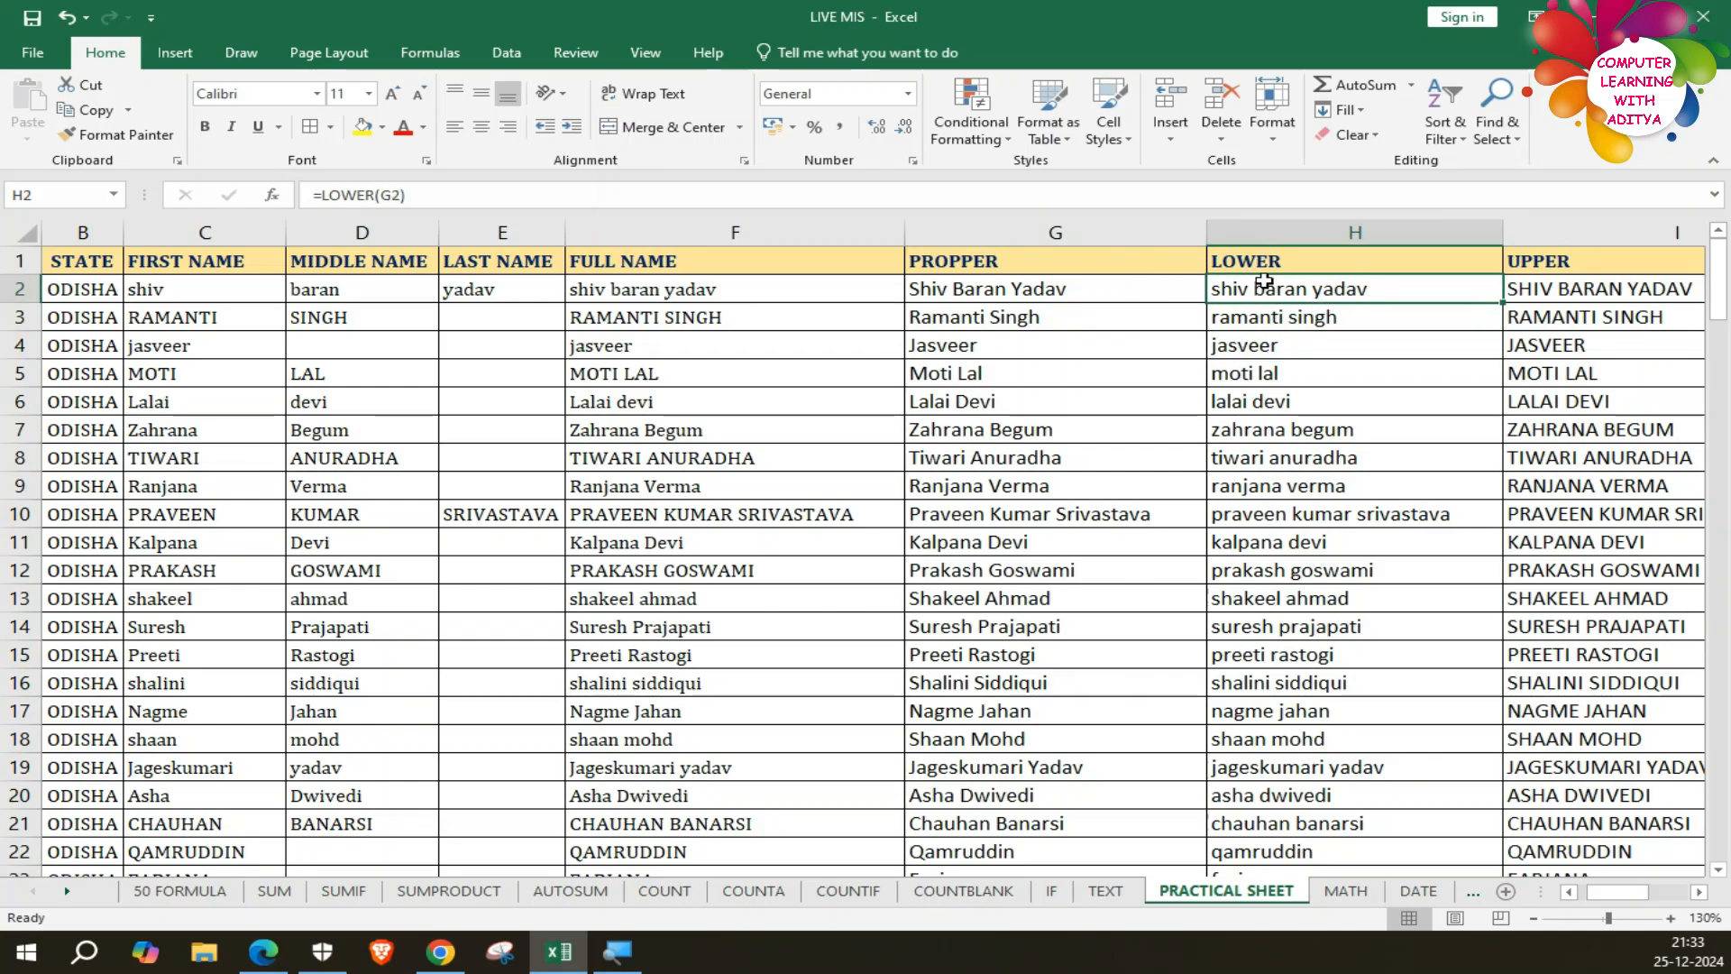
click(1268, 369)
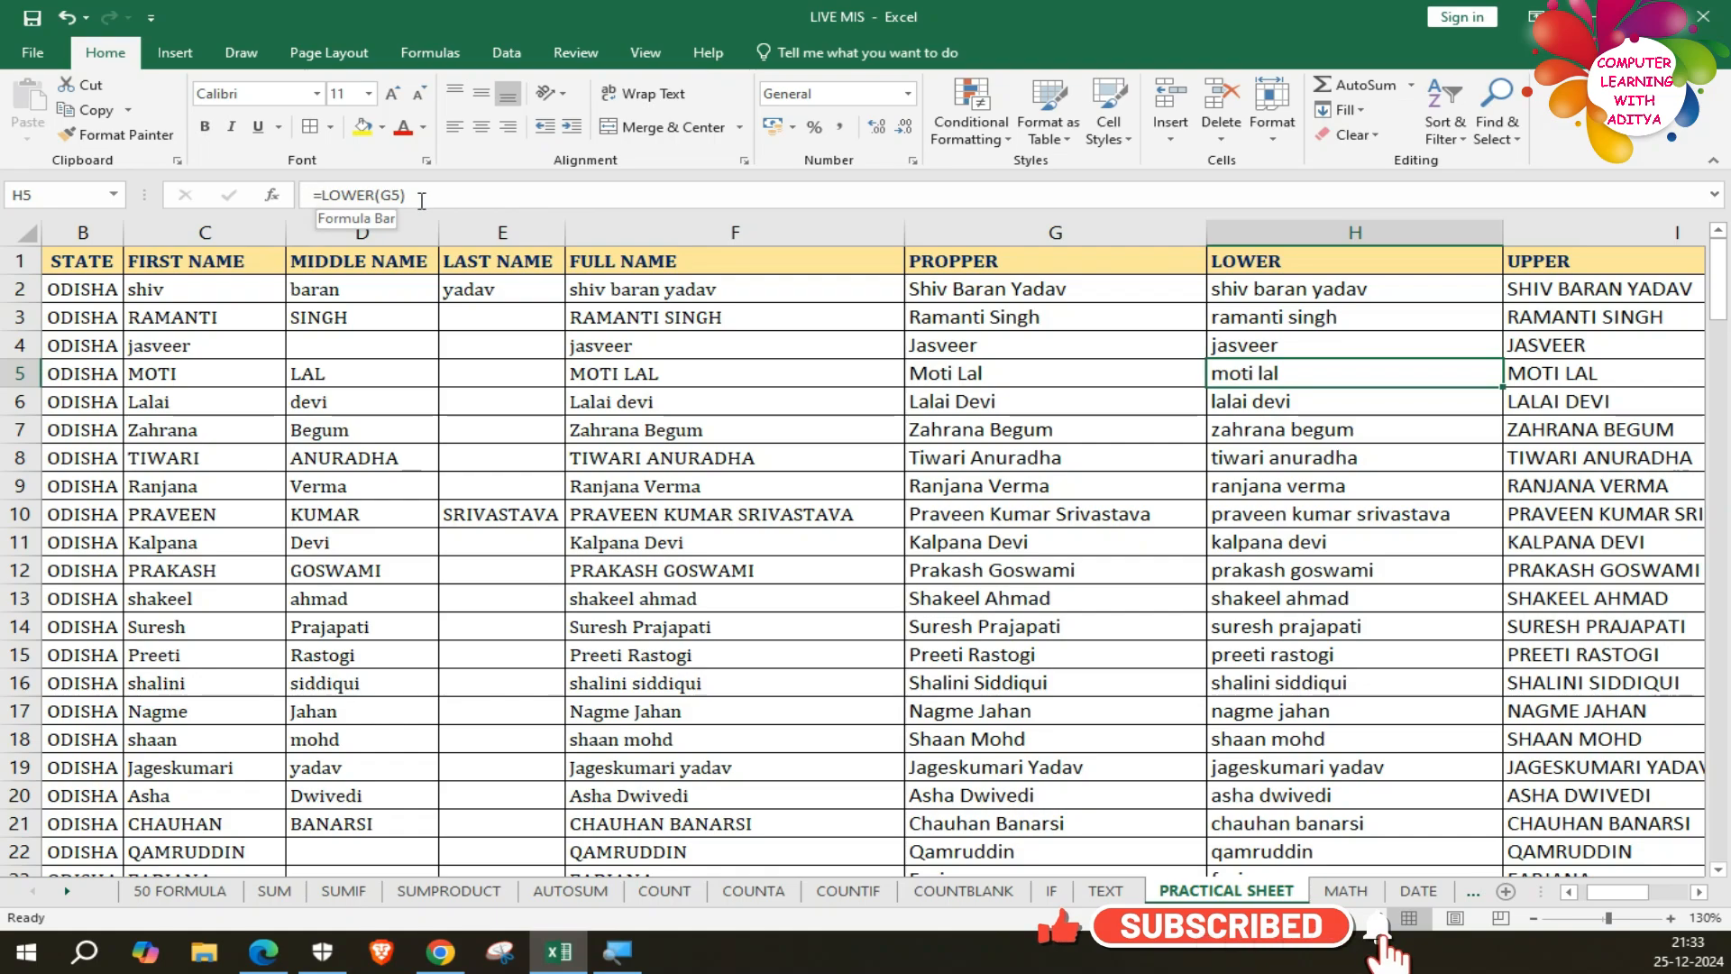
click(1413, 720)
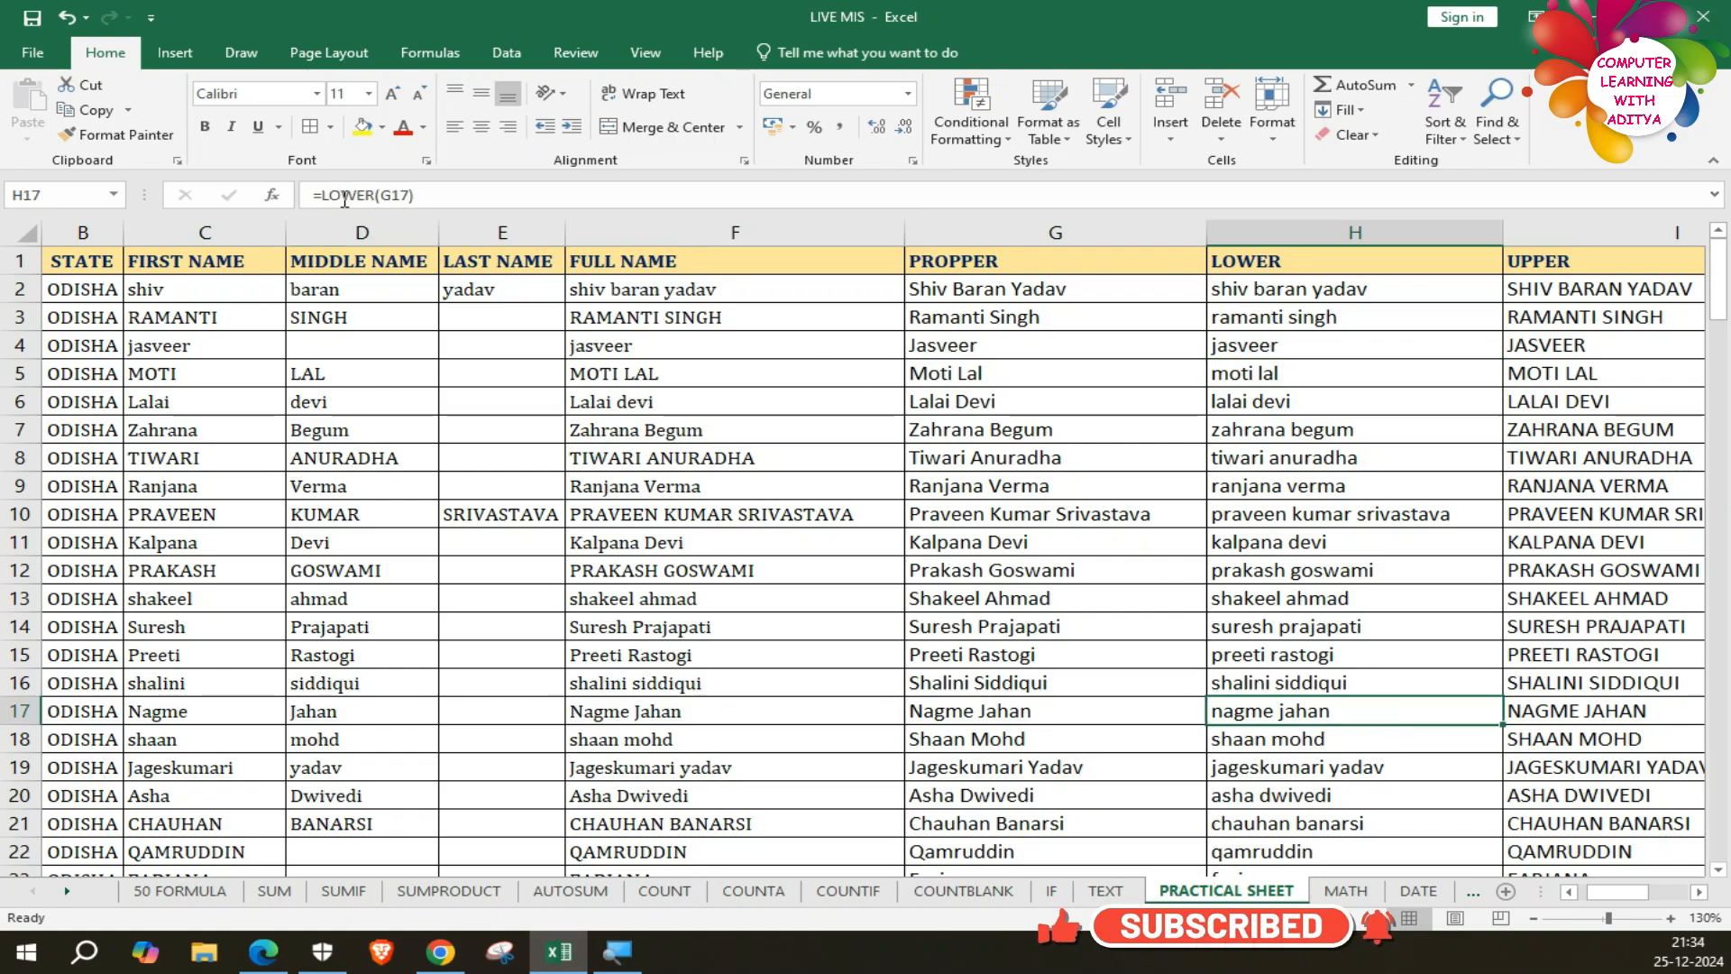
click(1295, 824)
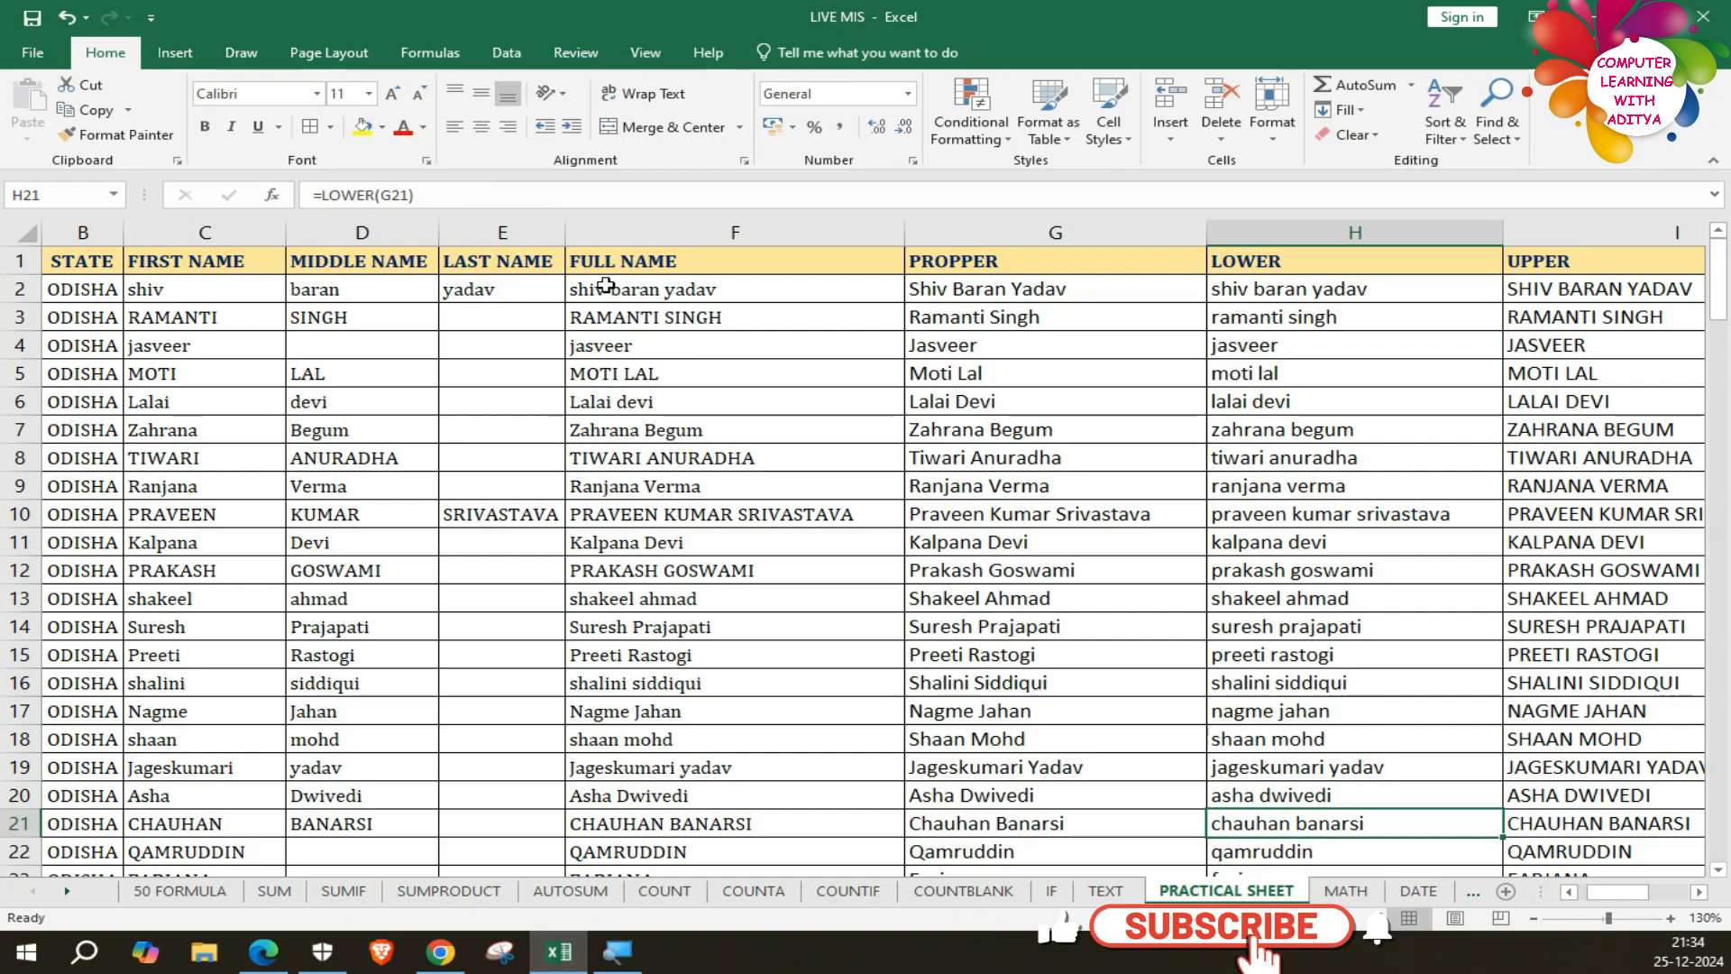
click(1307, 233)
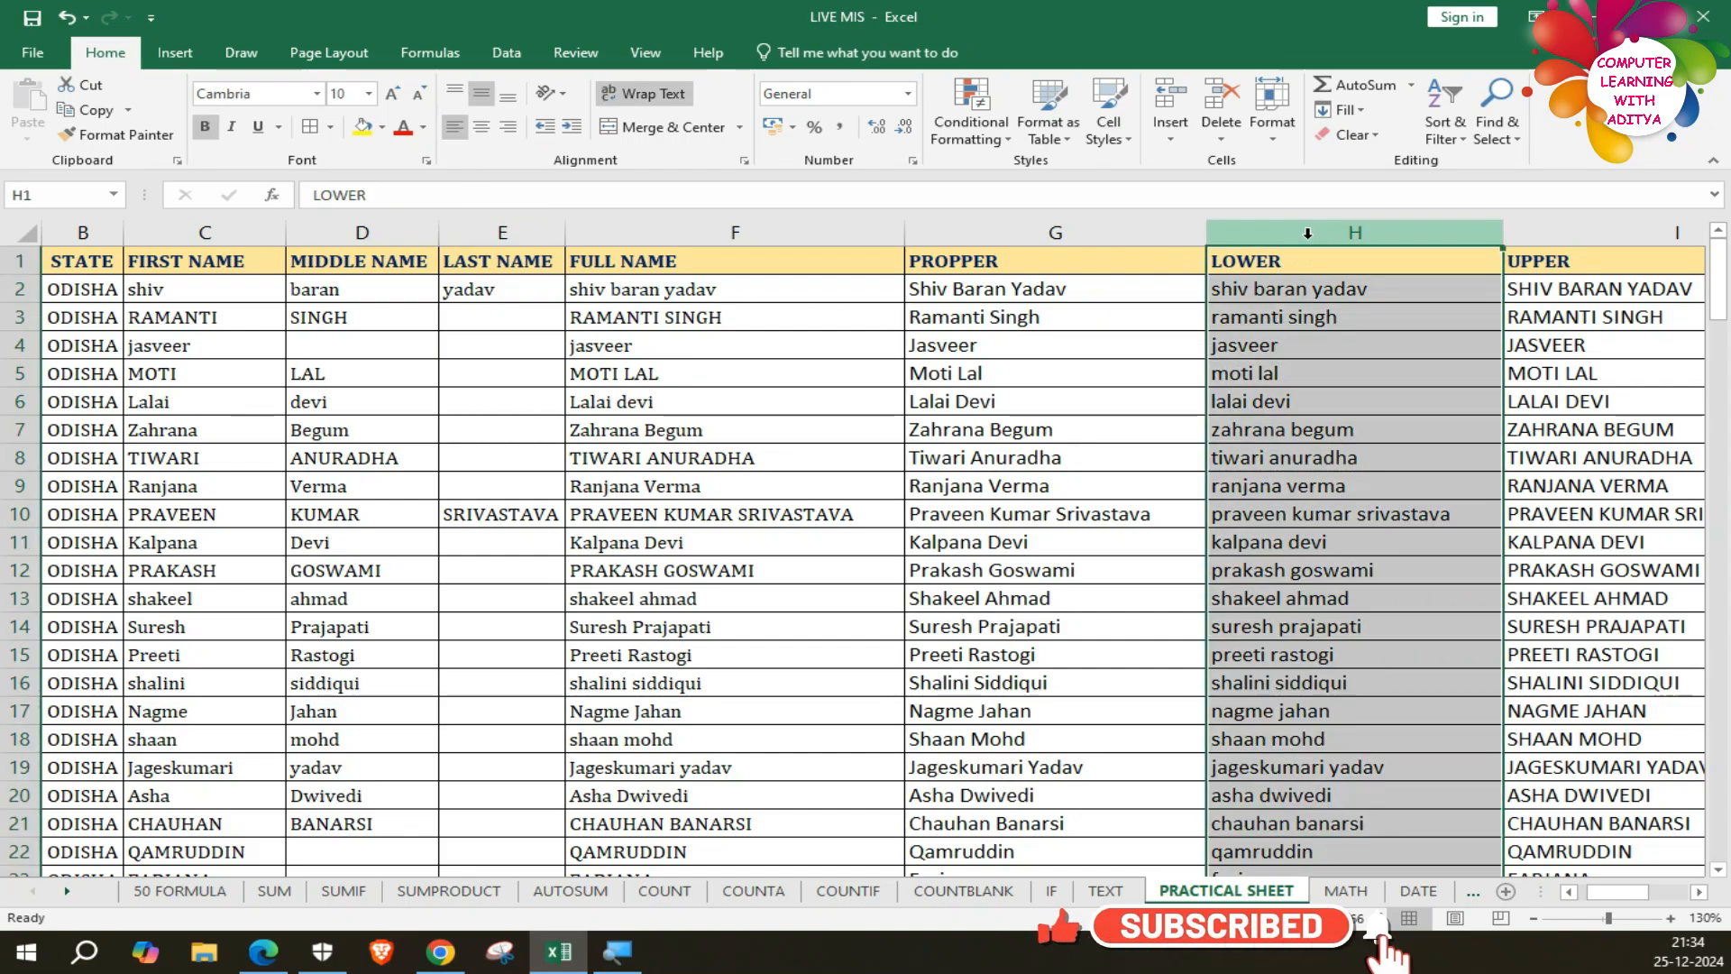
click(1312, 431)
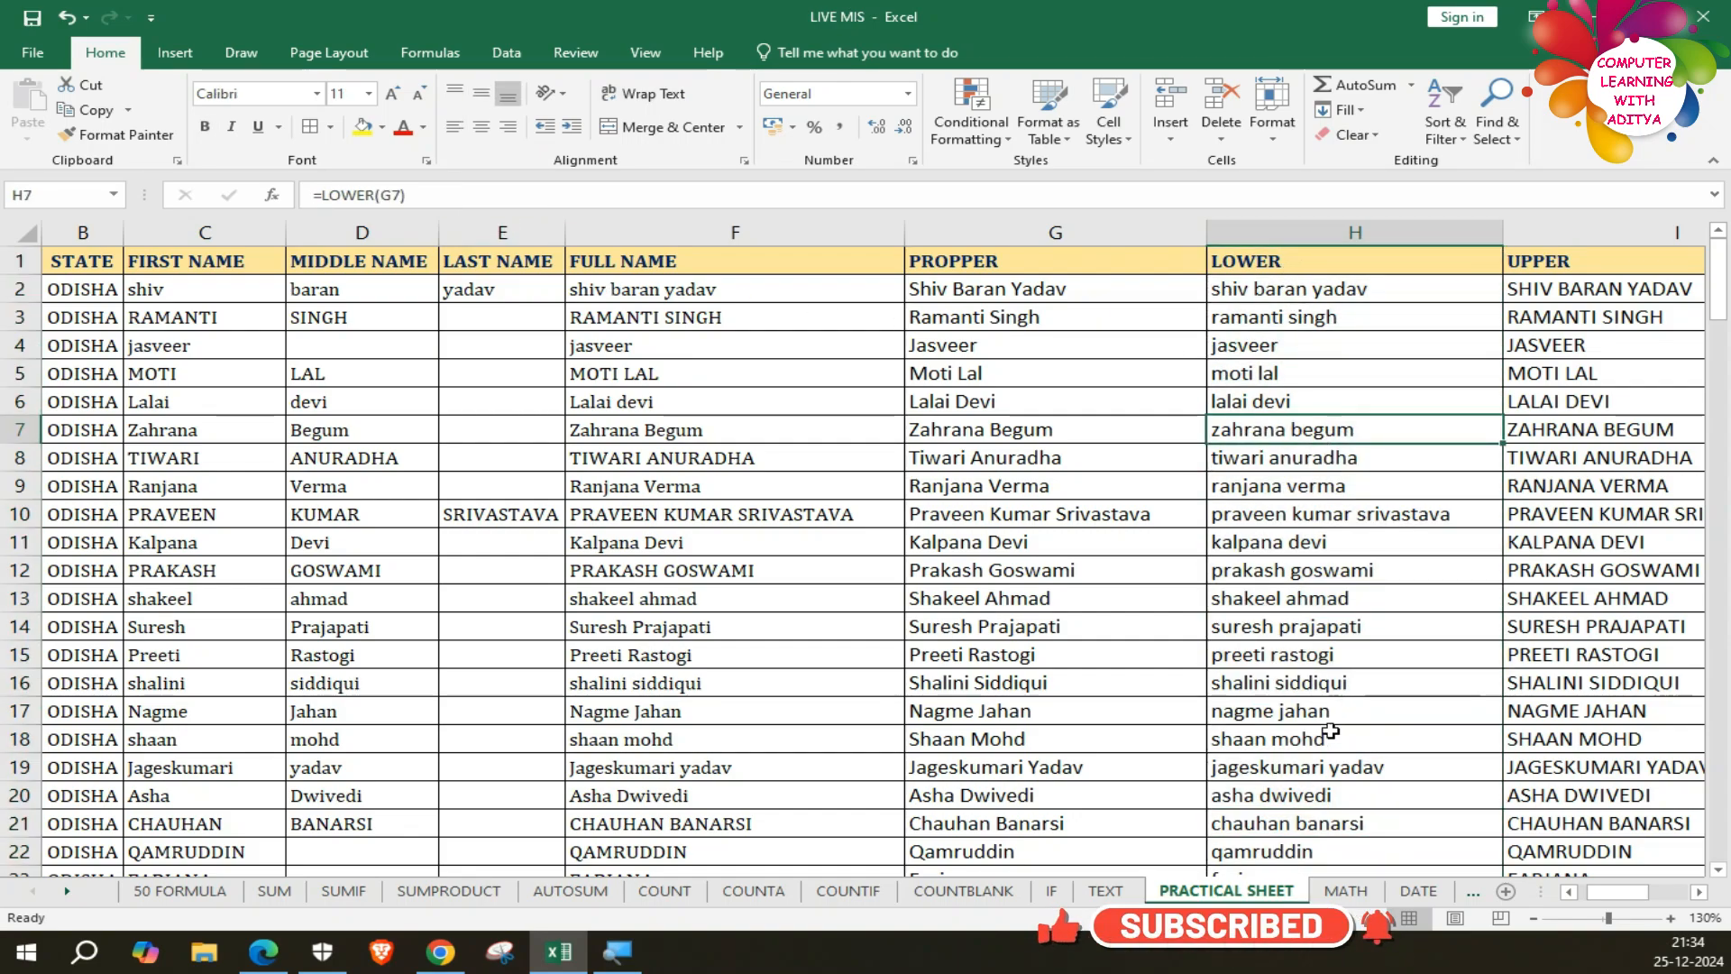
Copy the whole LOWER column H and paste it over itself from H1 as values with source formatting.
click(1335, 231)
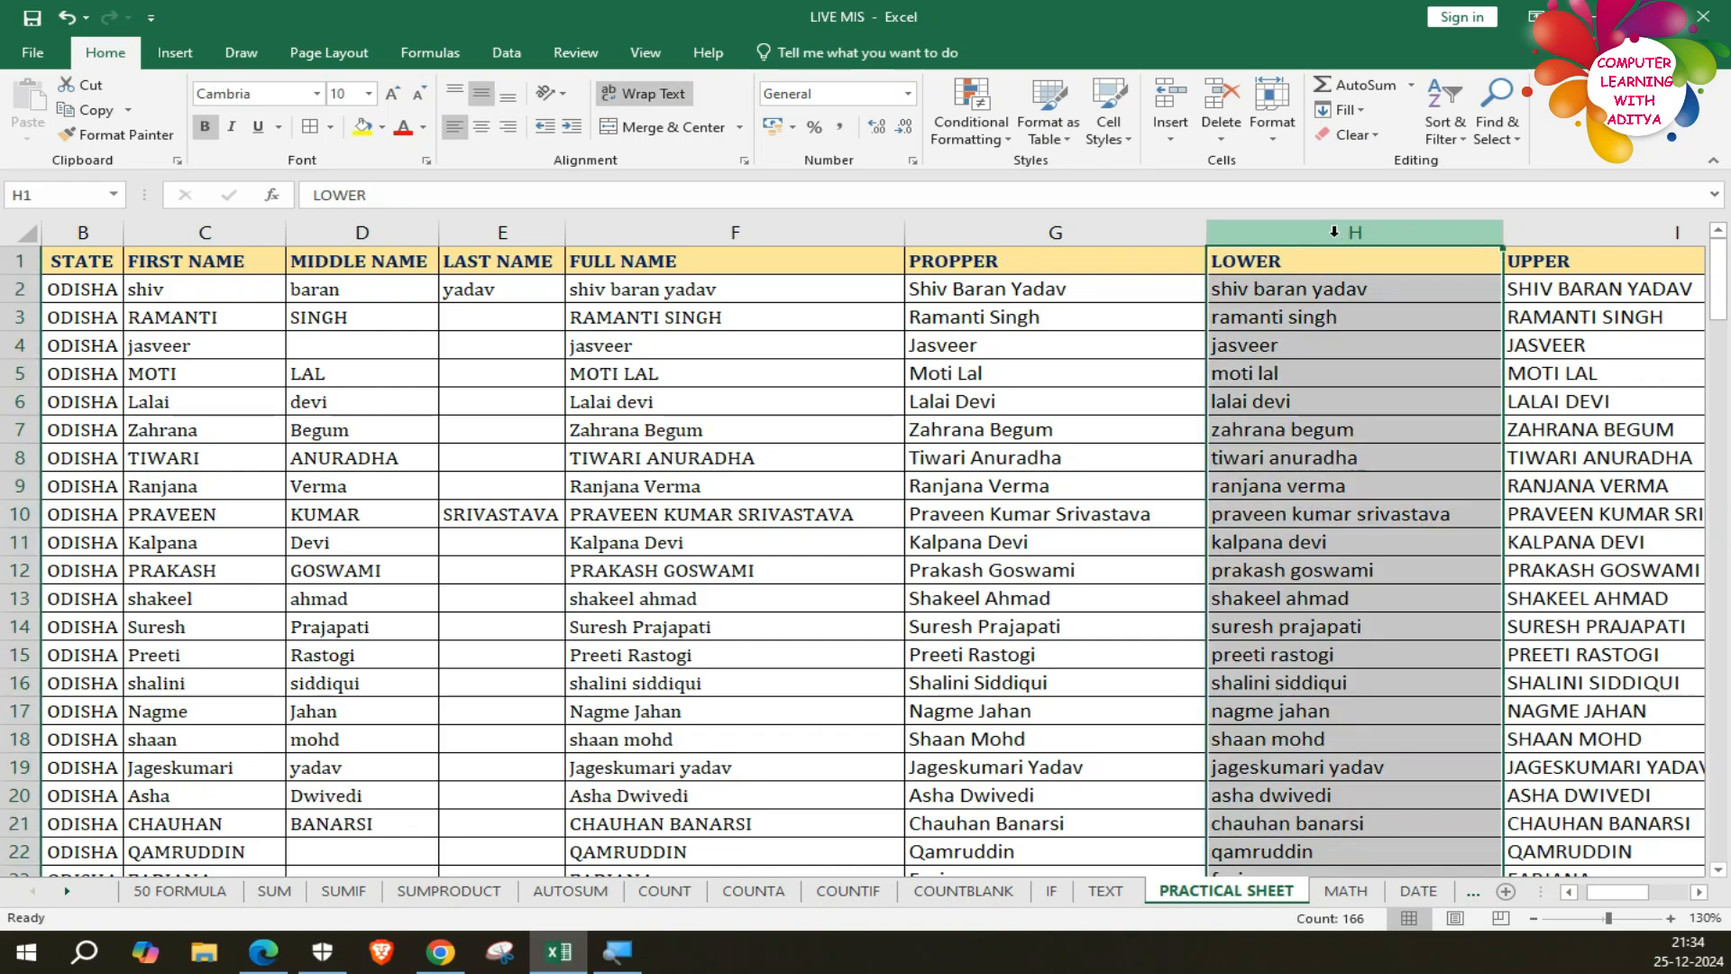
key(ctrl+c)
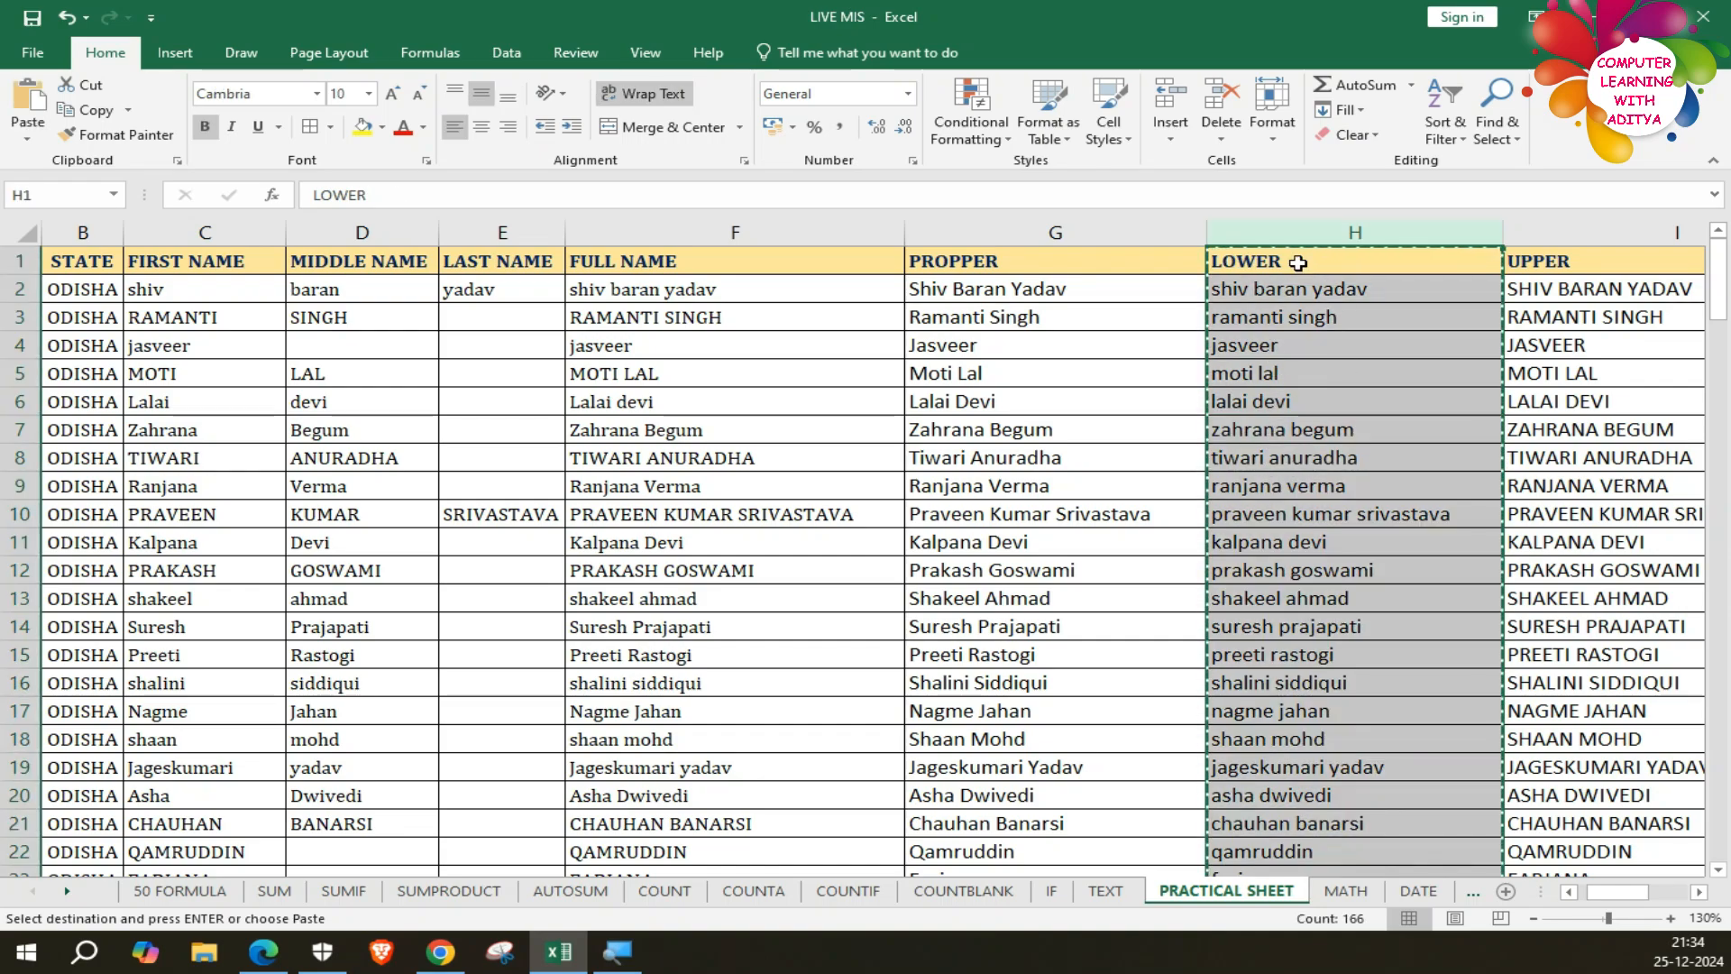
click(1249, 263)
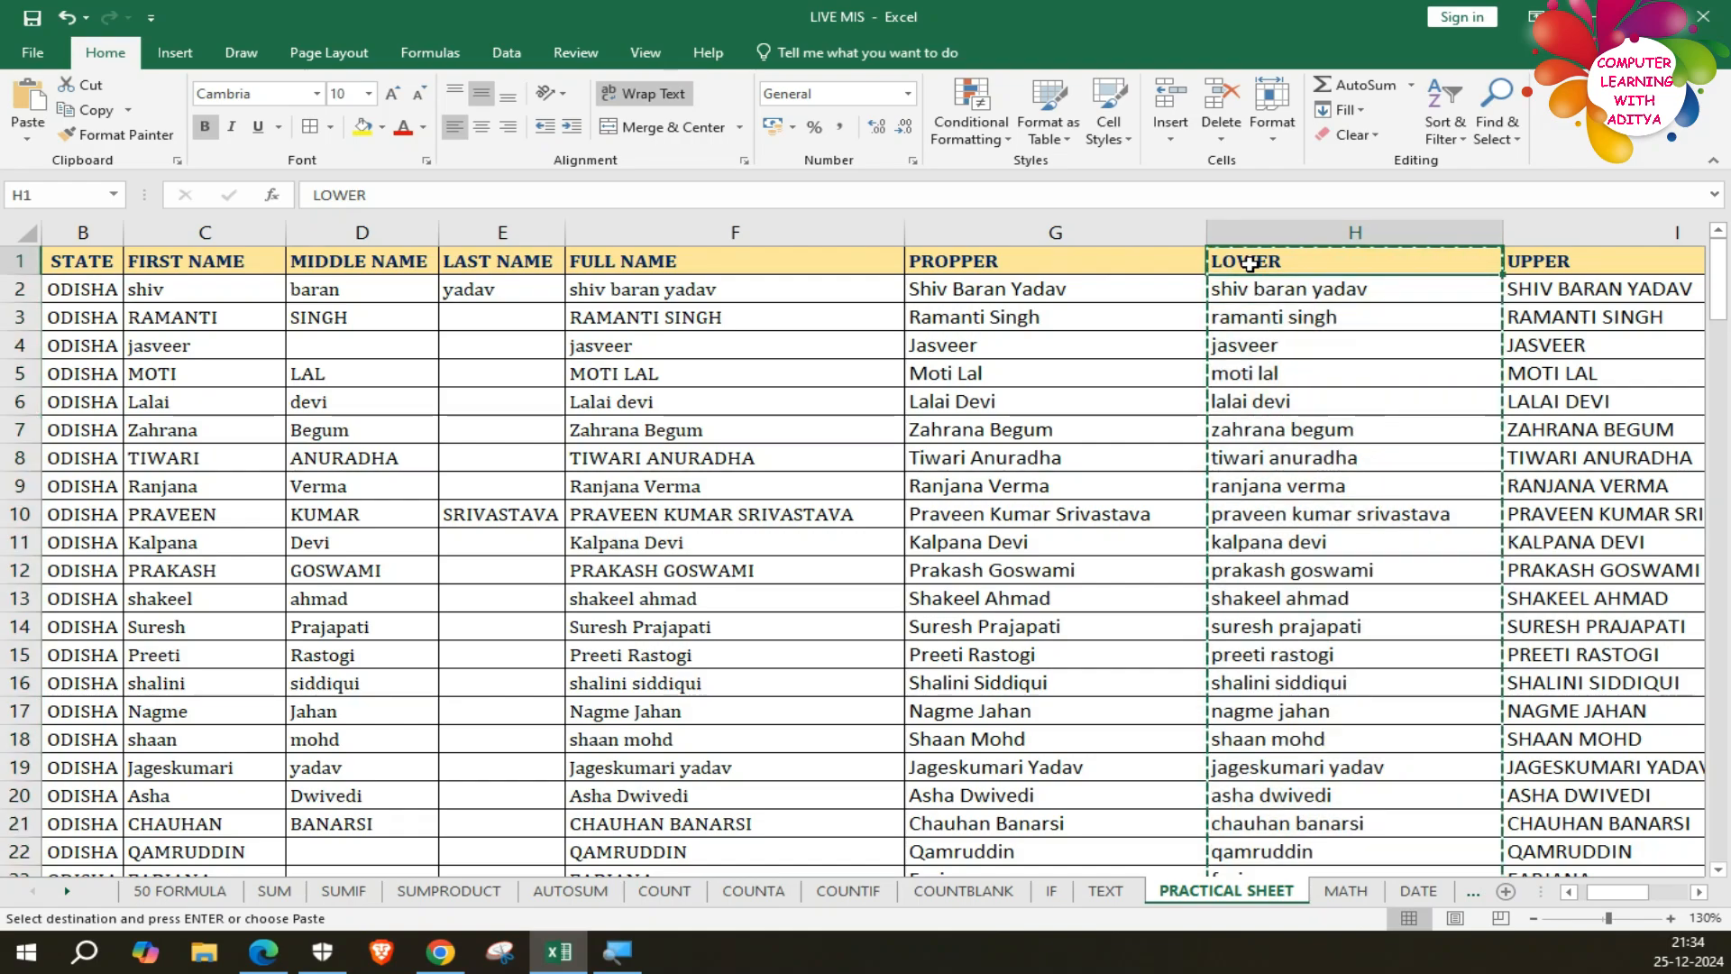
click(27, 135)
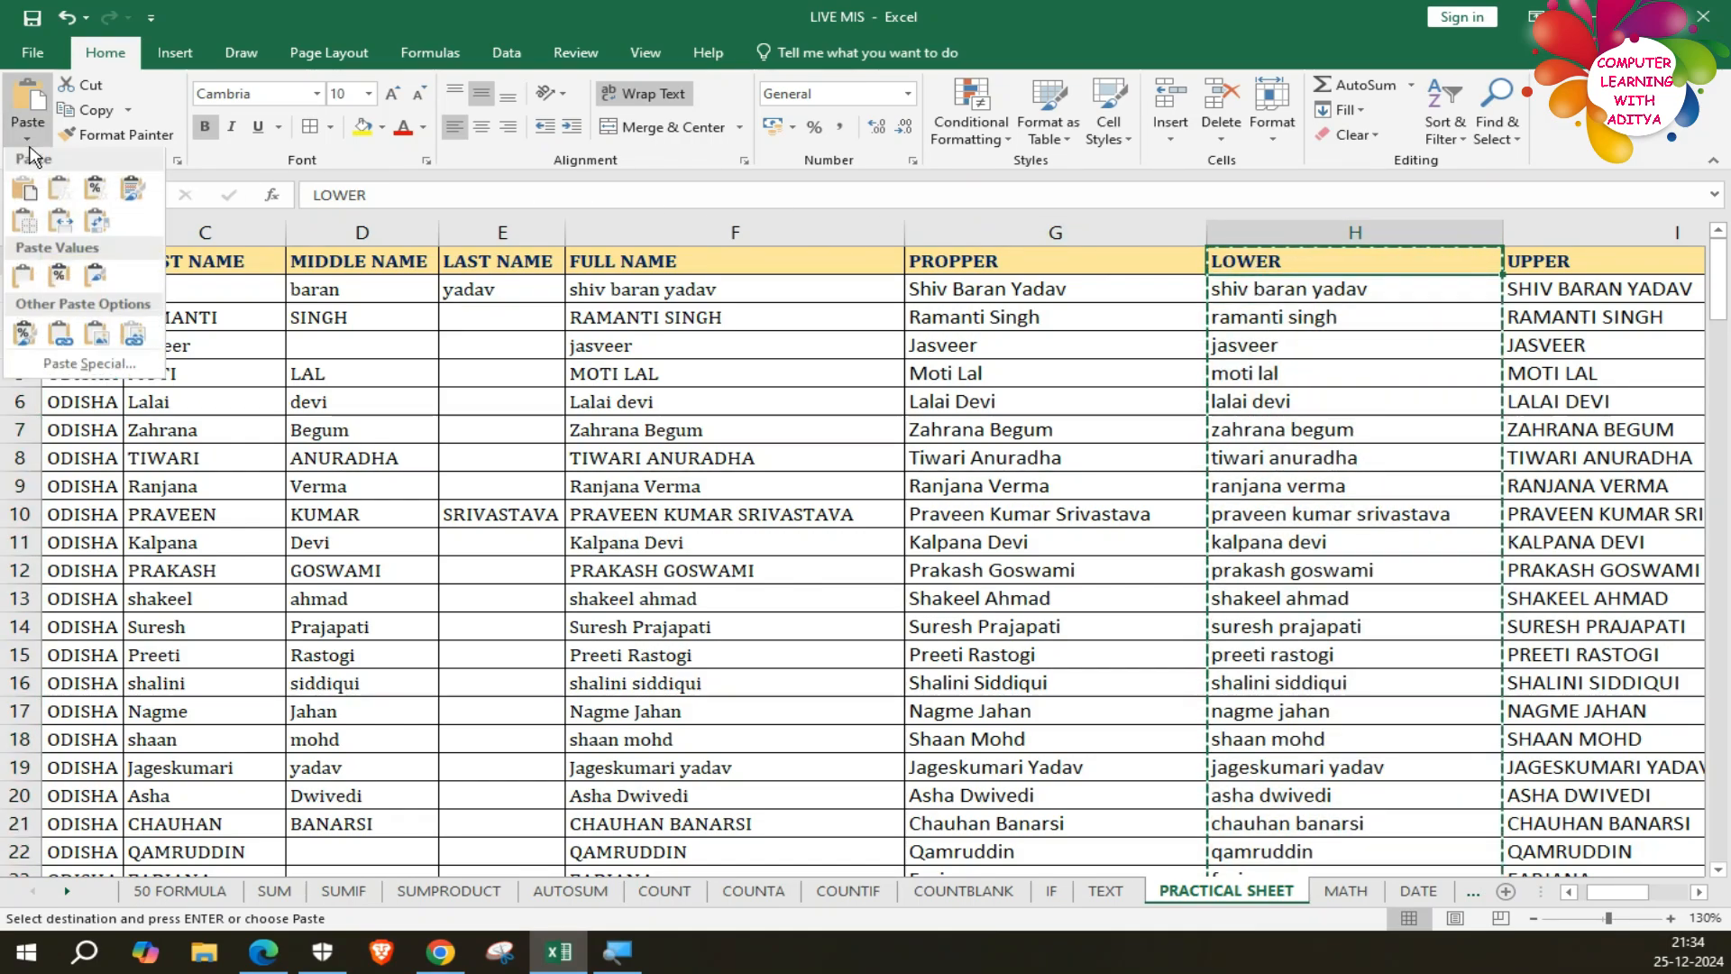
click(95, 275)
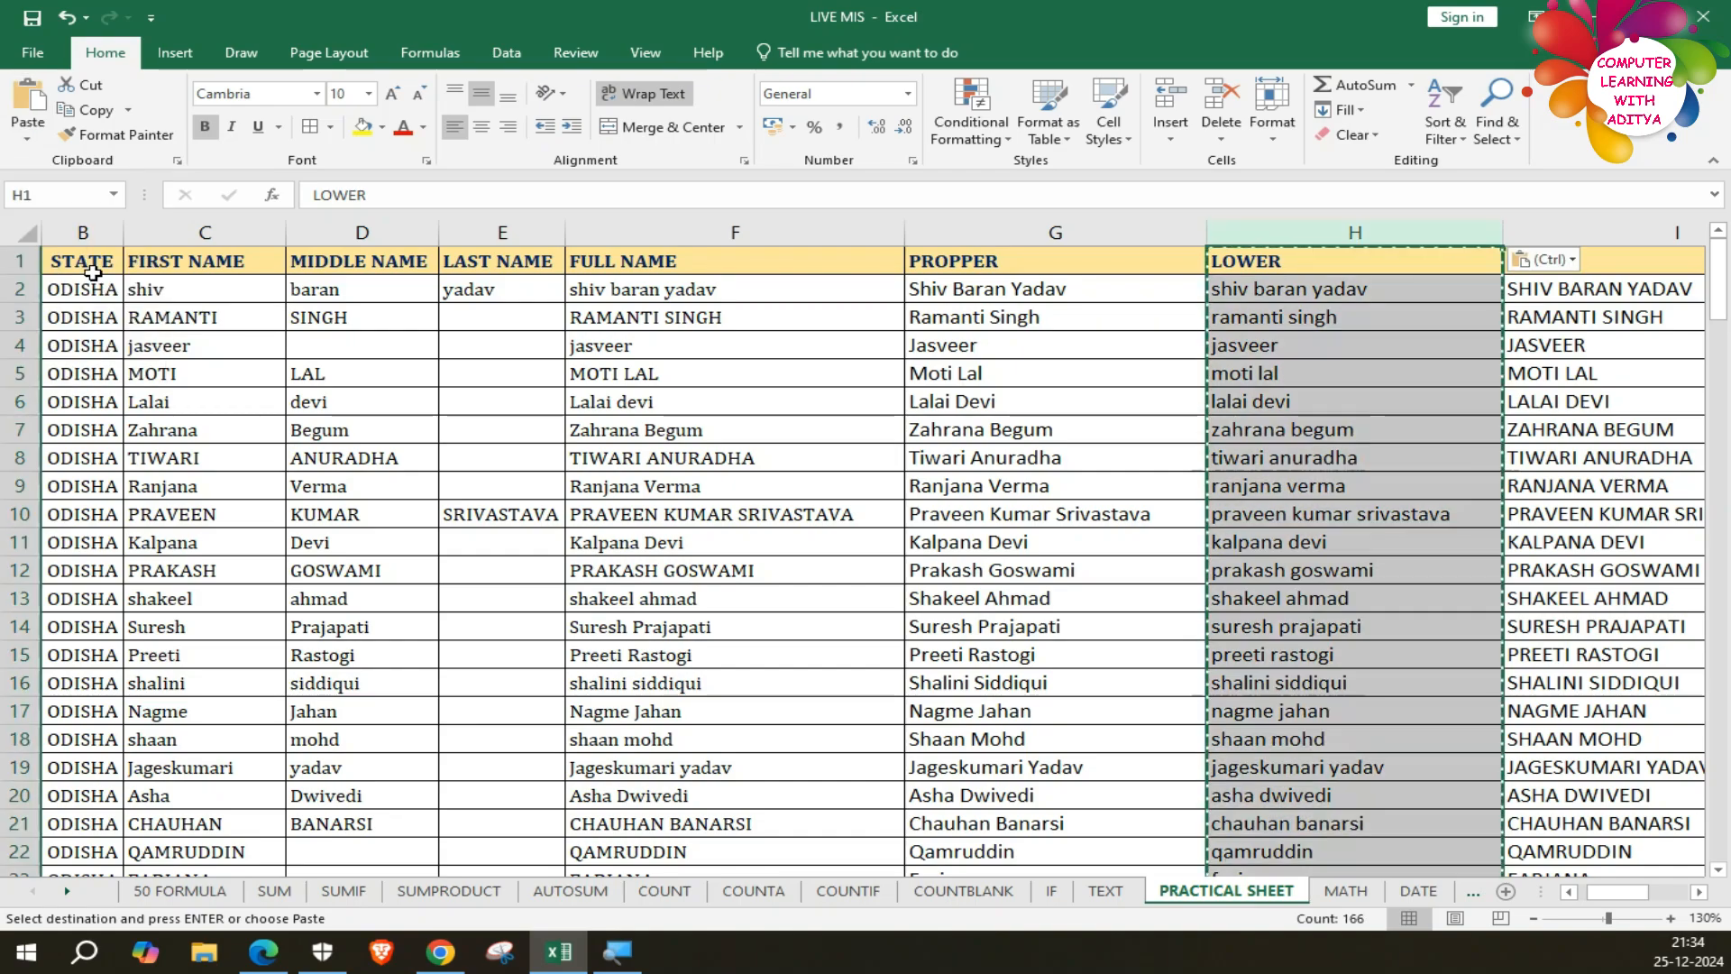
Check the contents of several LOWER column cells for remaining formulas, and cancel the copy selection.
click(1315, 404)
click(1289, 313)
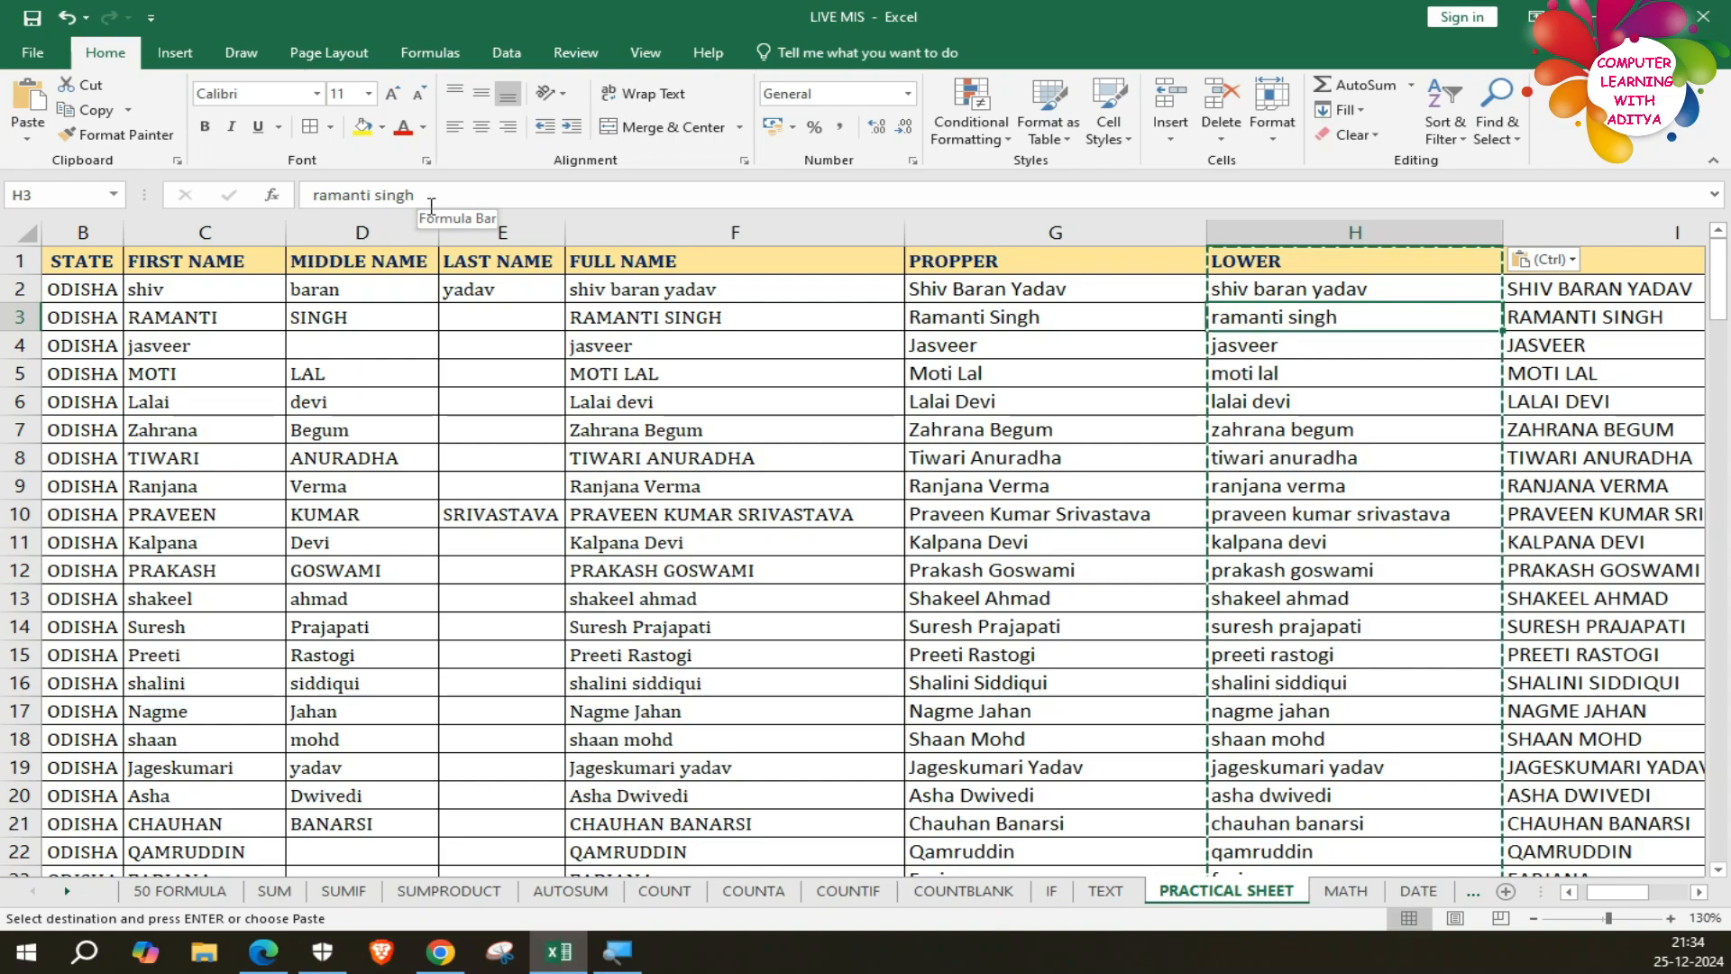
click(1326, 609)
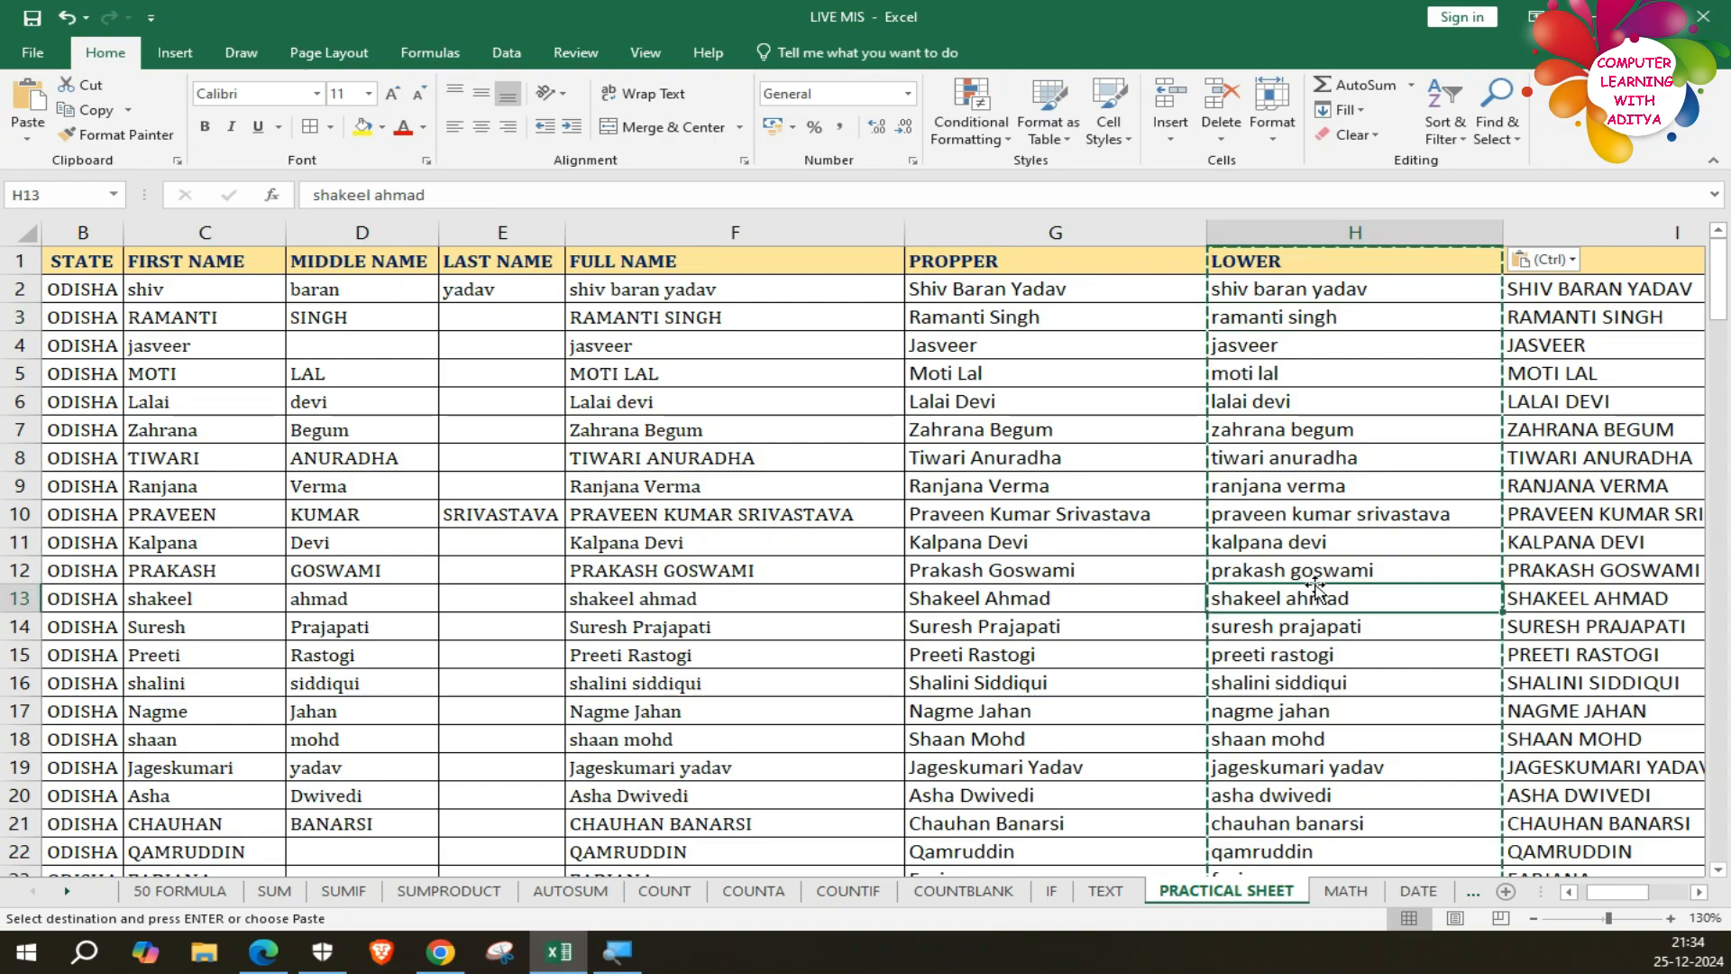
click(1307, 713)
click(1335, 825)
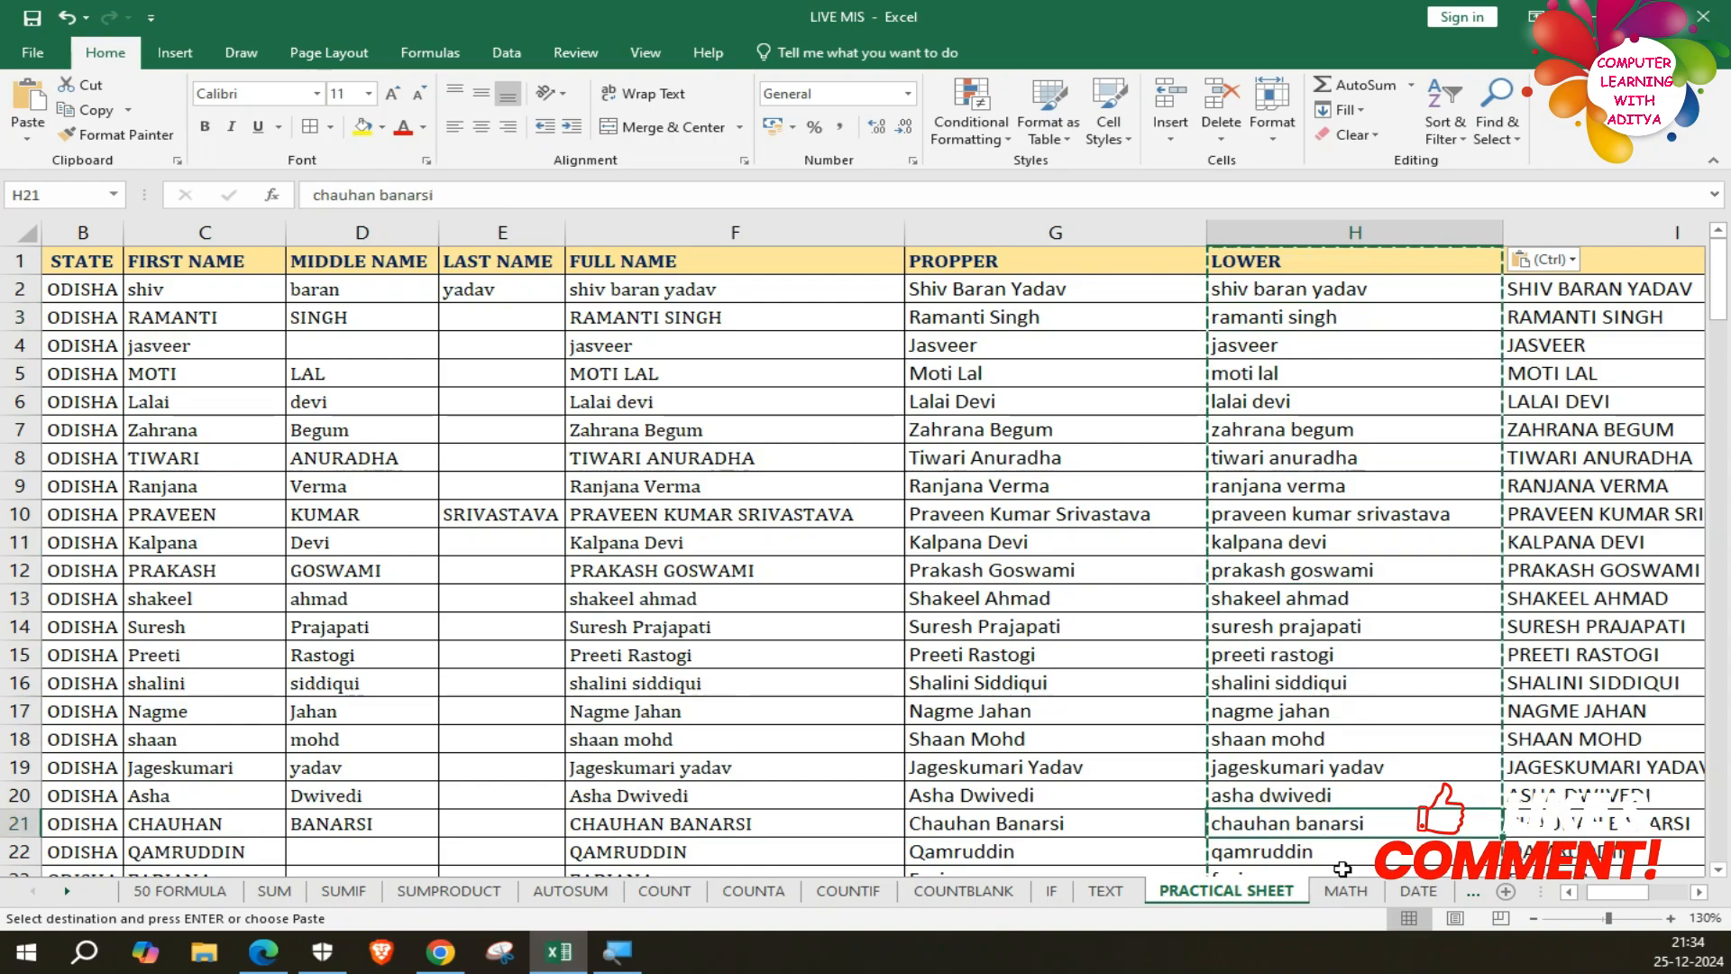
key(Escape)
click(1265, 377)
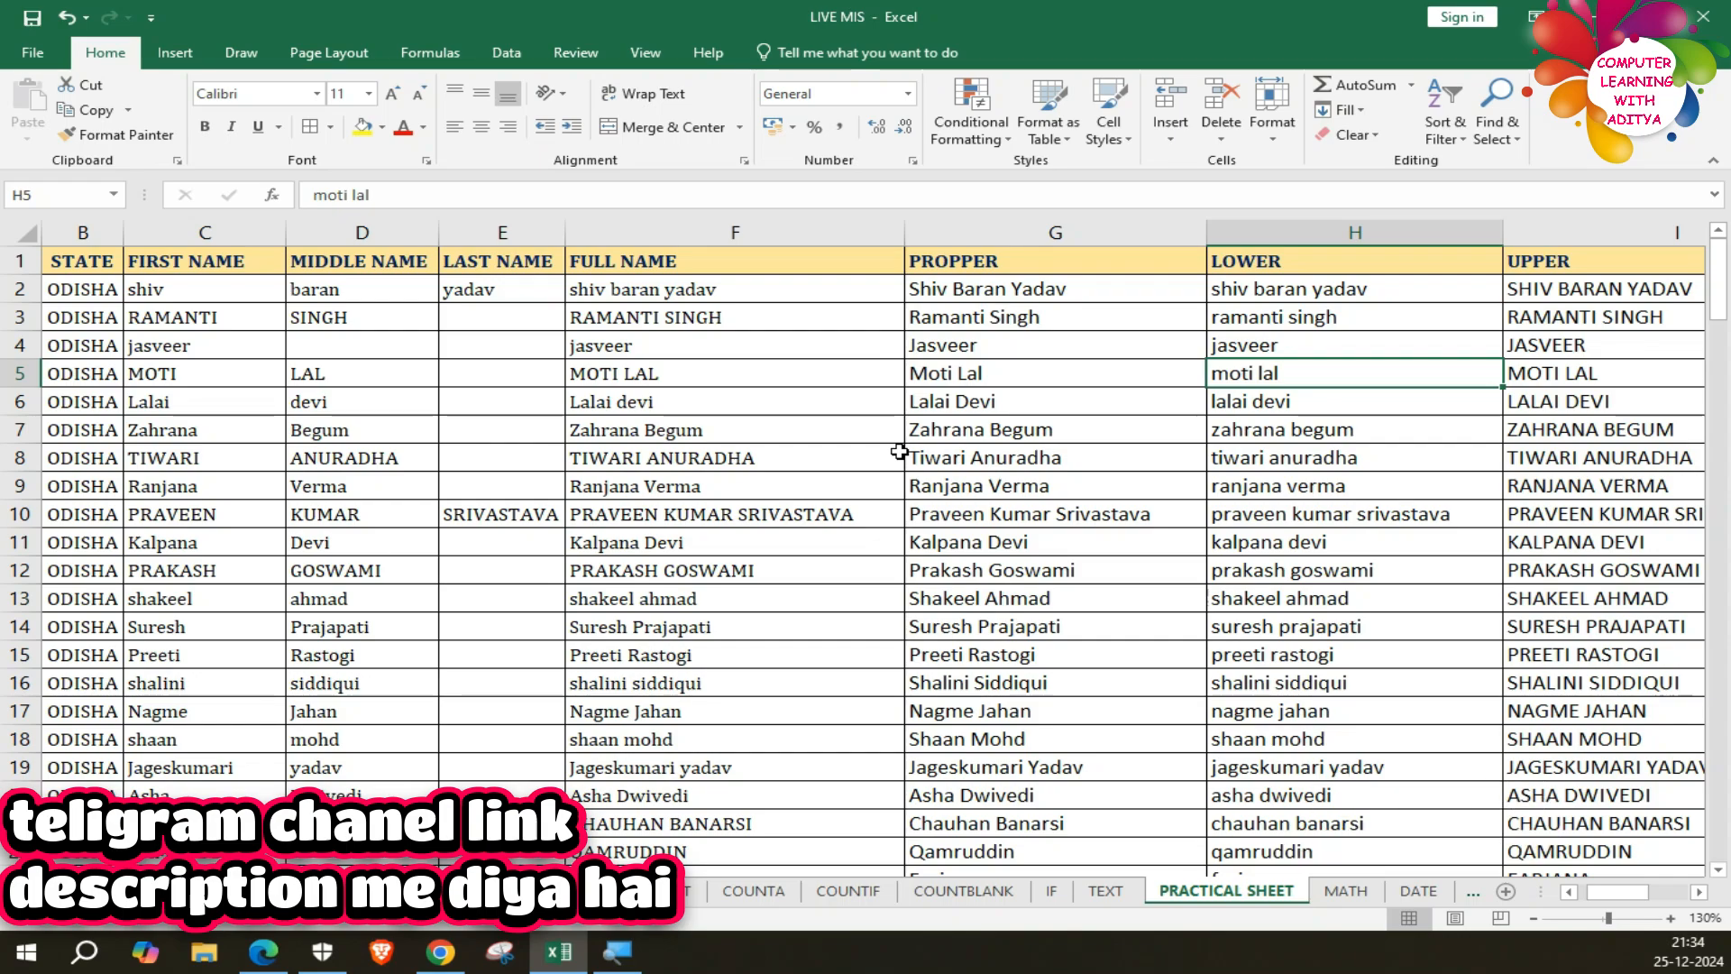
Copy the whole FULL NAME column F and paste it over itself from F1 as values with source formatting.
click(978, 318)
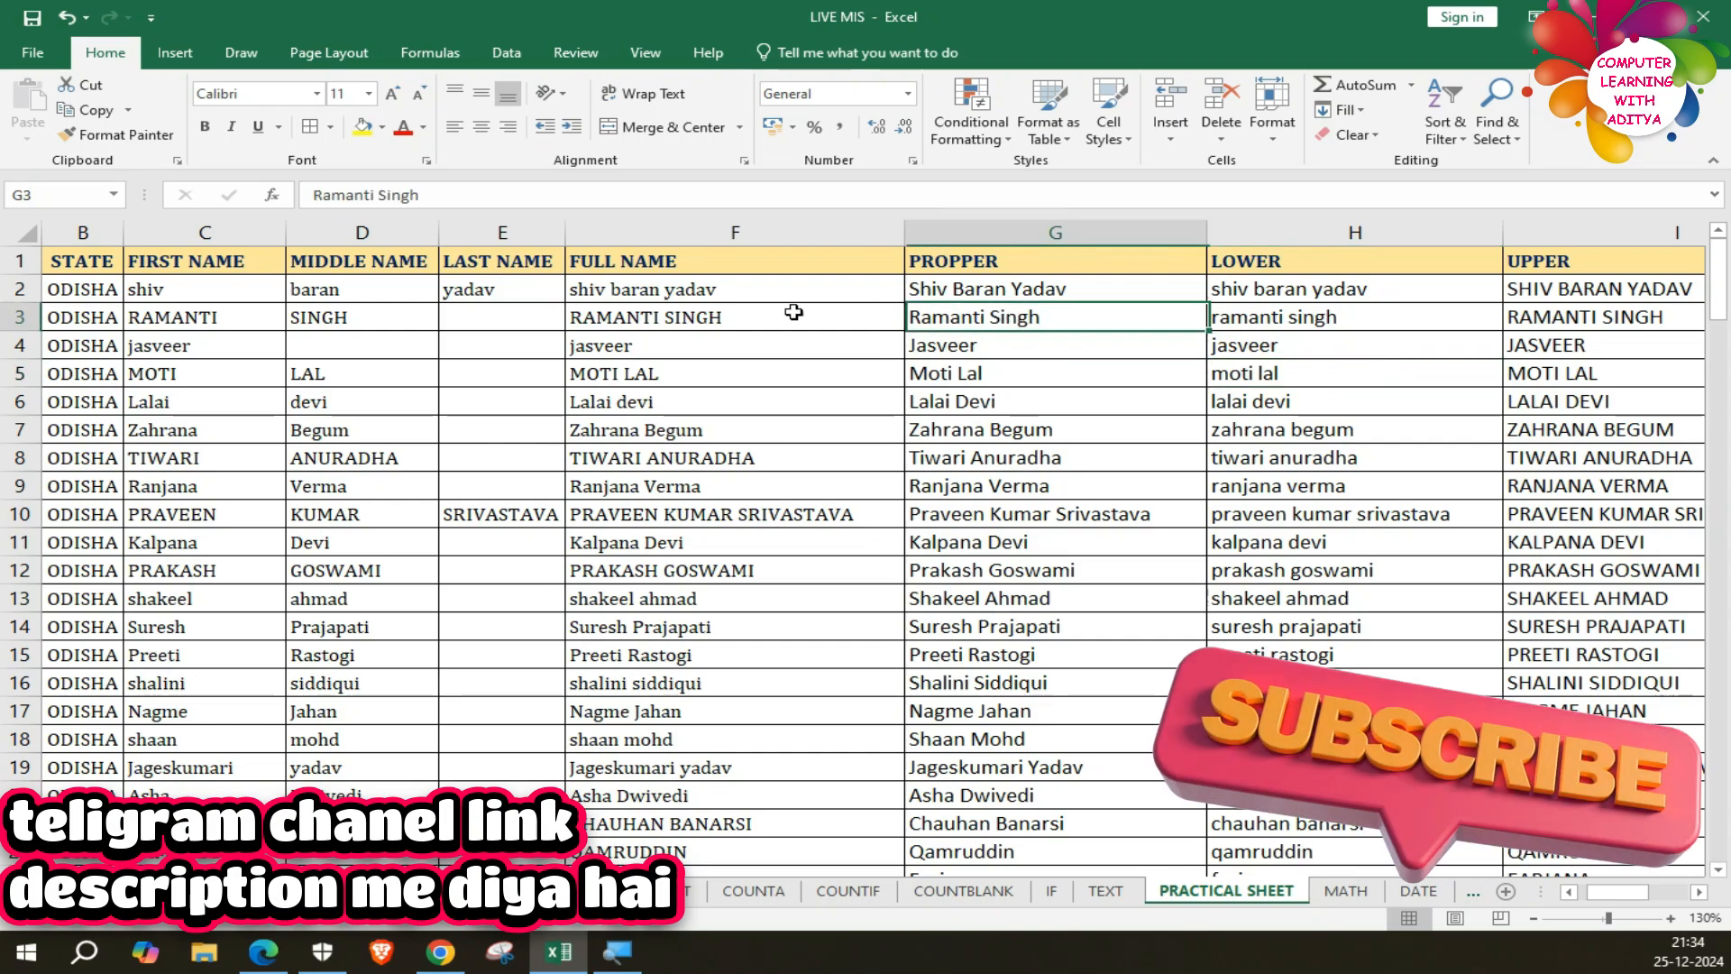
click(794, 312)
click(649, 595)
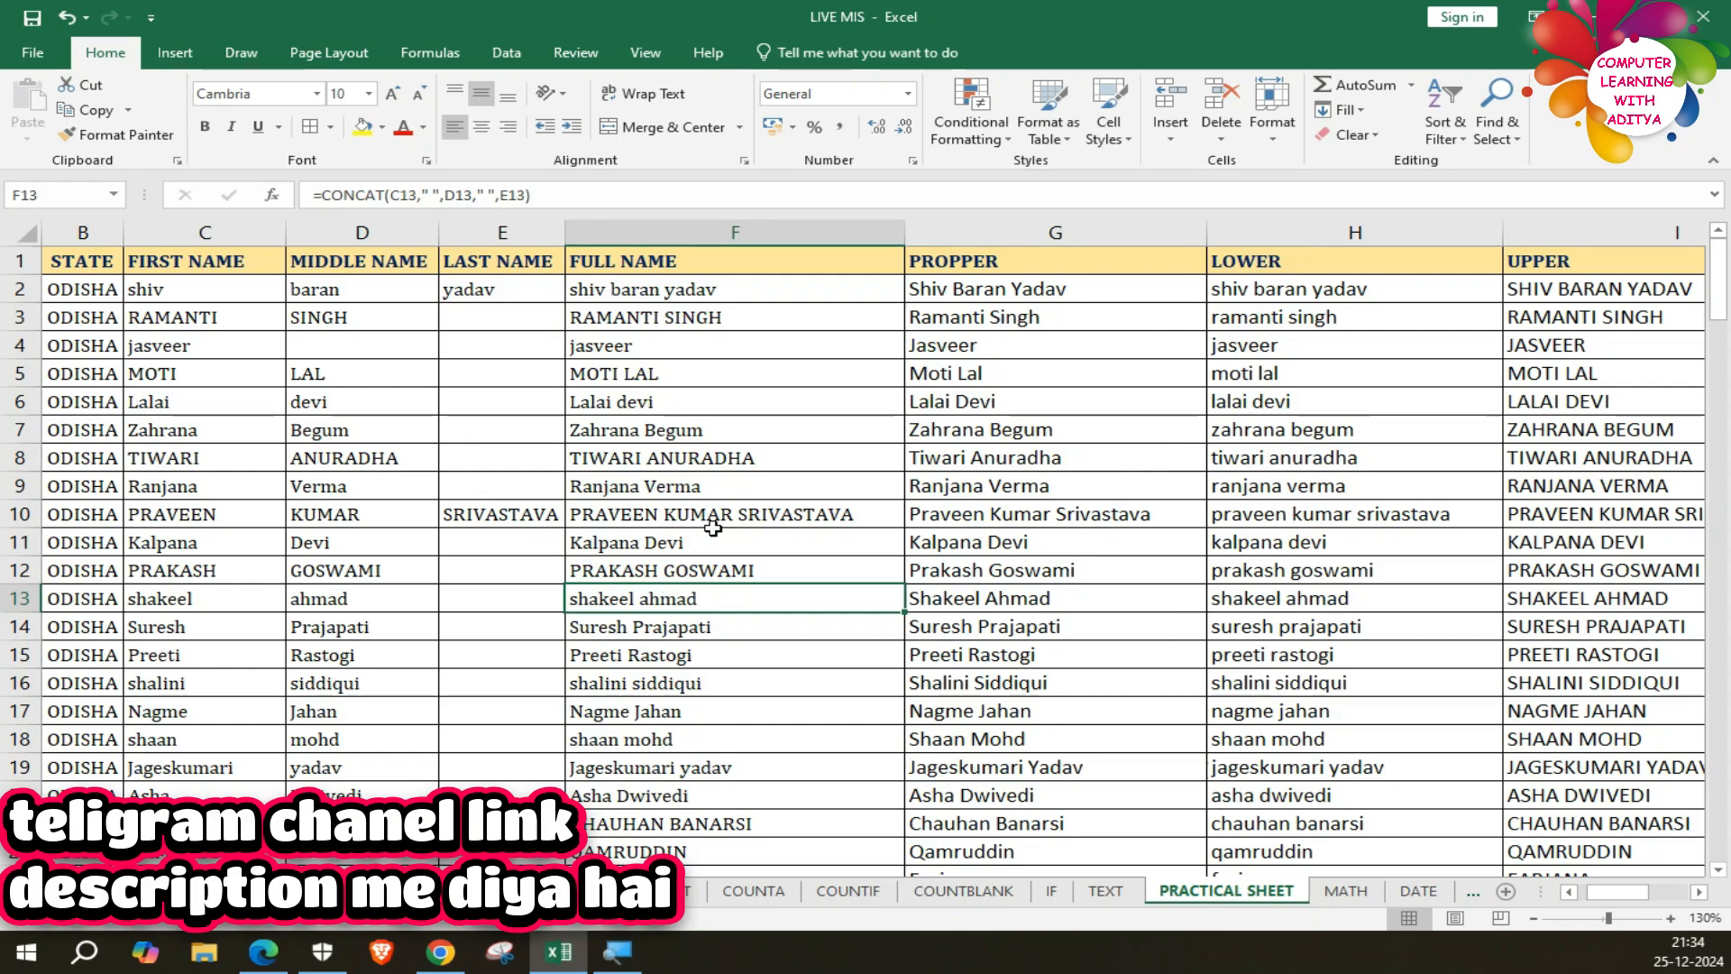
click(732, 227)
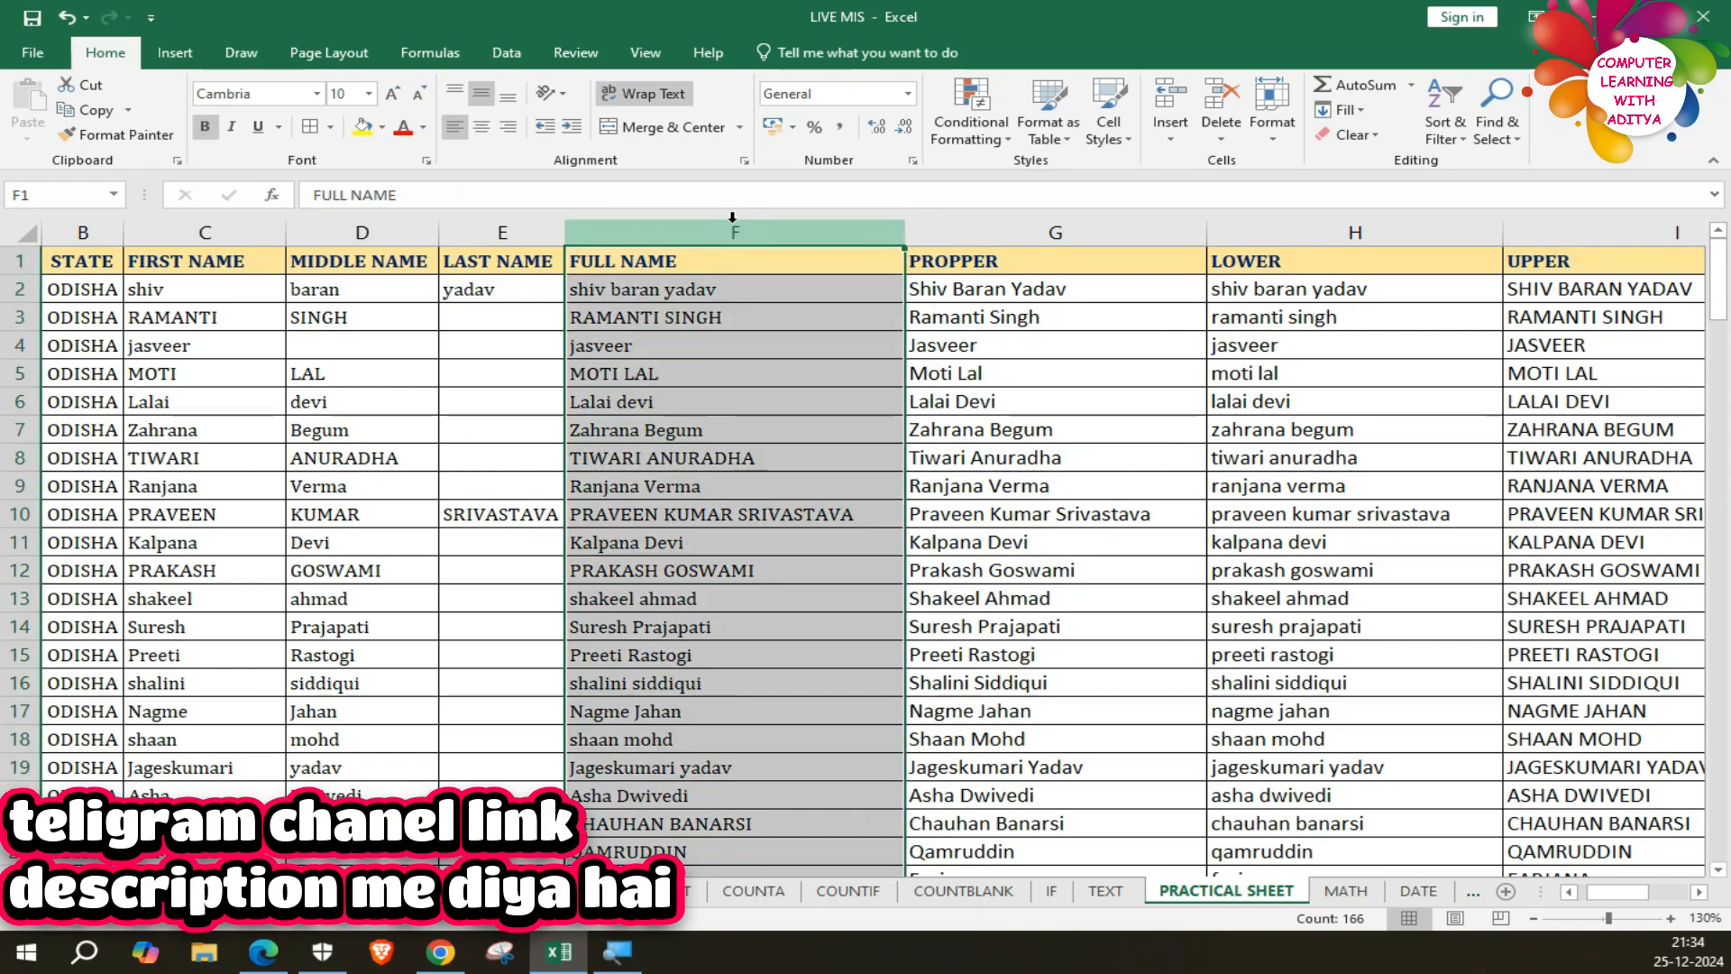
click(650, 260)
click(27, 137)
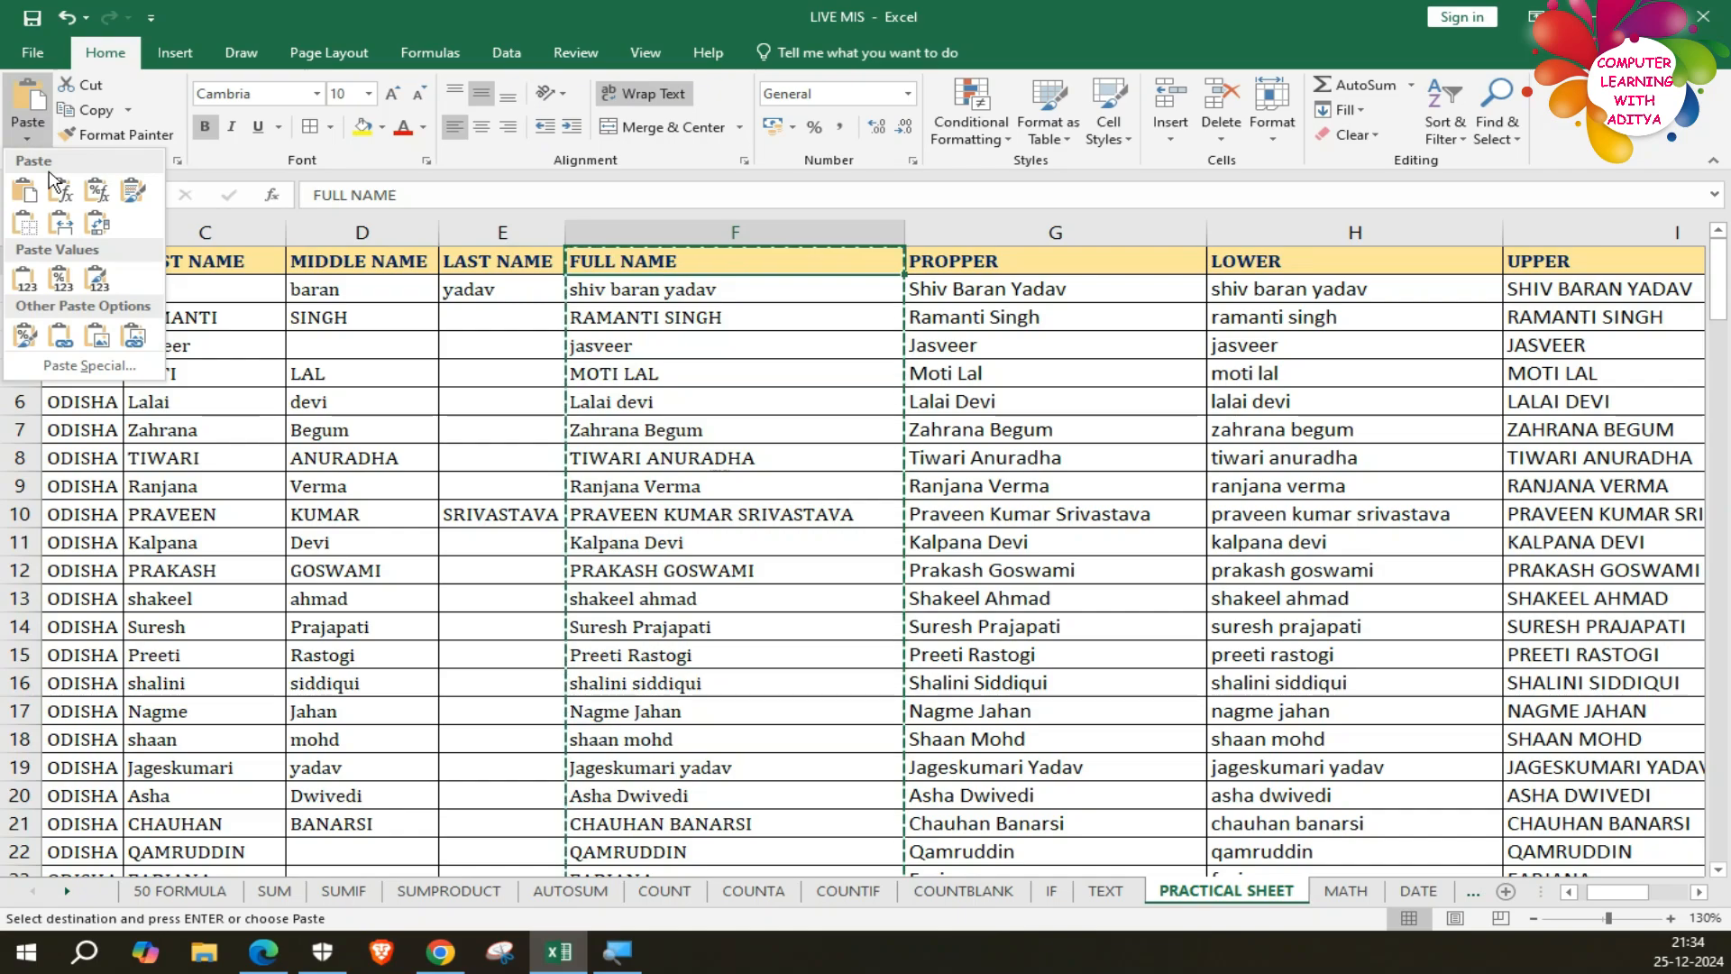
click(109, 287)
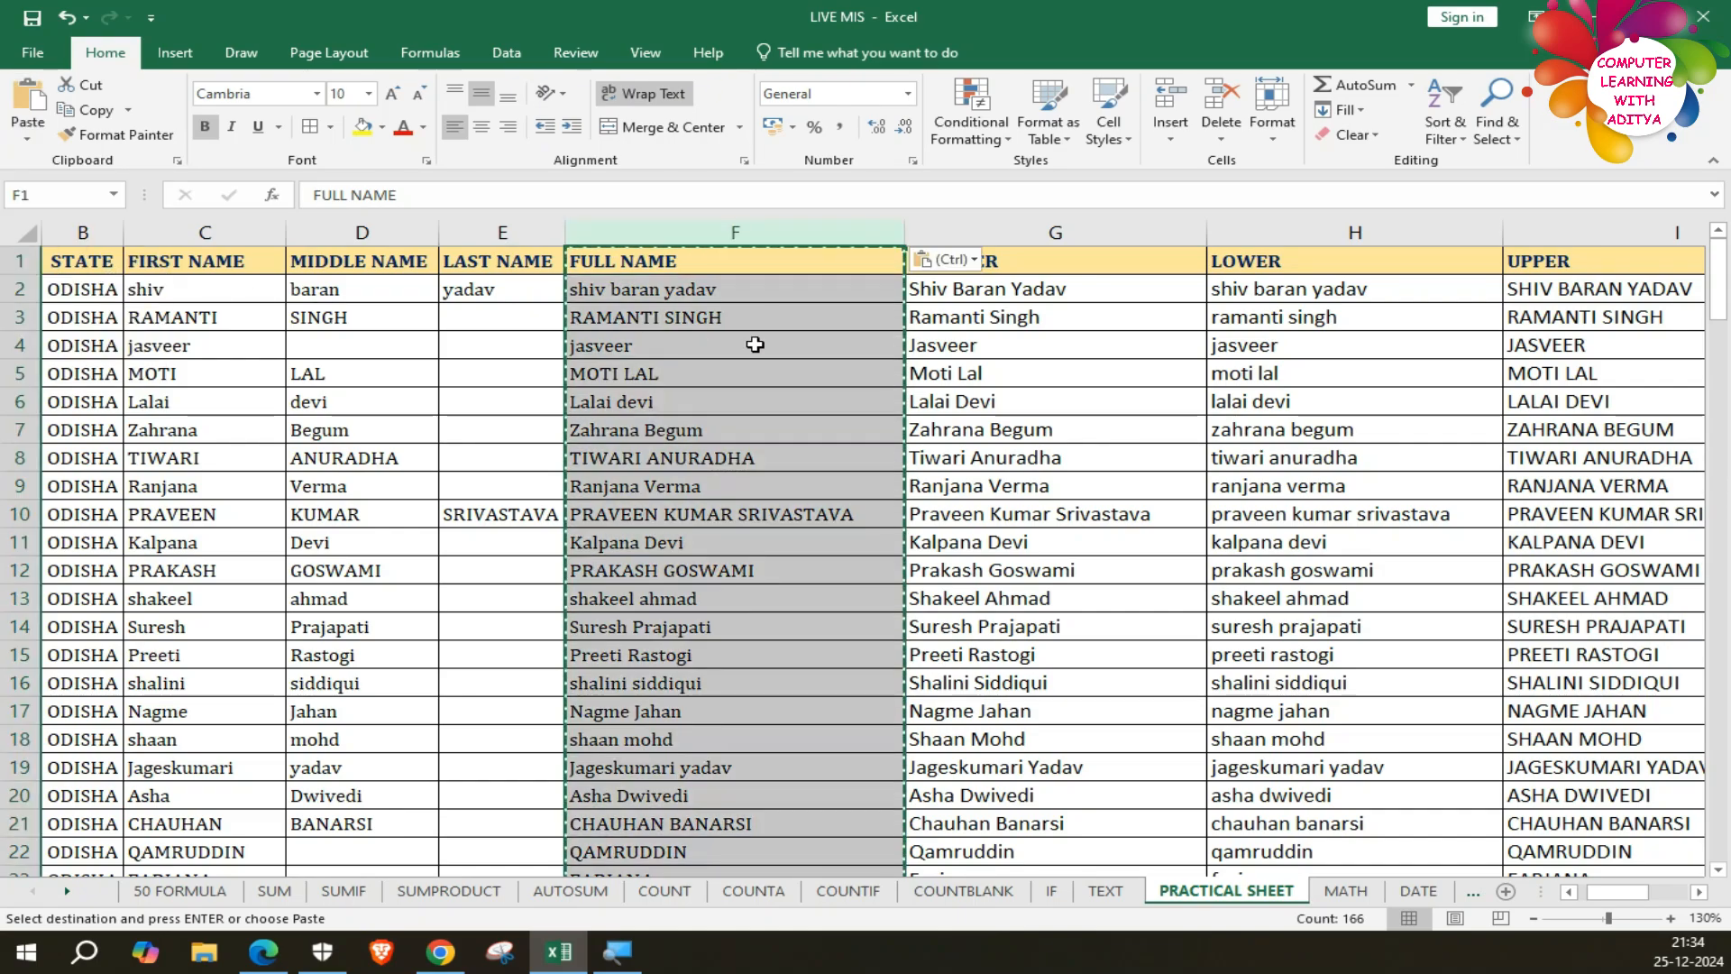
Check the FULL NAME cells from F3 down to F19 for remaining formulas.
click(683, 320)
key(Down)
key(Down)
key(Down)
key(Down)
key(Down)
key(Down)
key(Down)
key(Down)
key(Down)
key(Down)
key(Down)
key(Down)
key(Down)
key(Down)
key(Down)
key(Down)
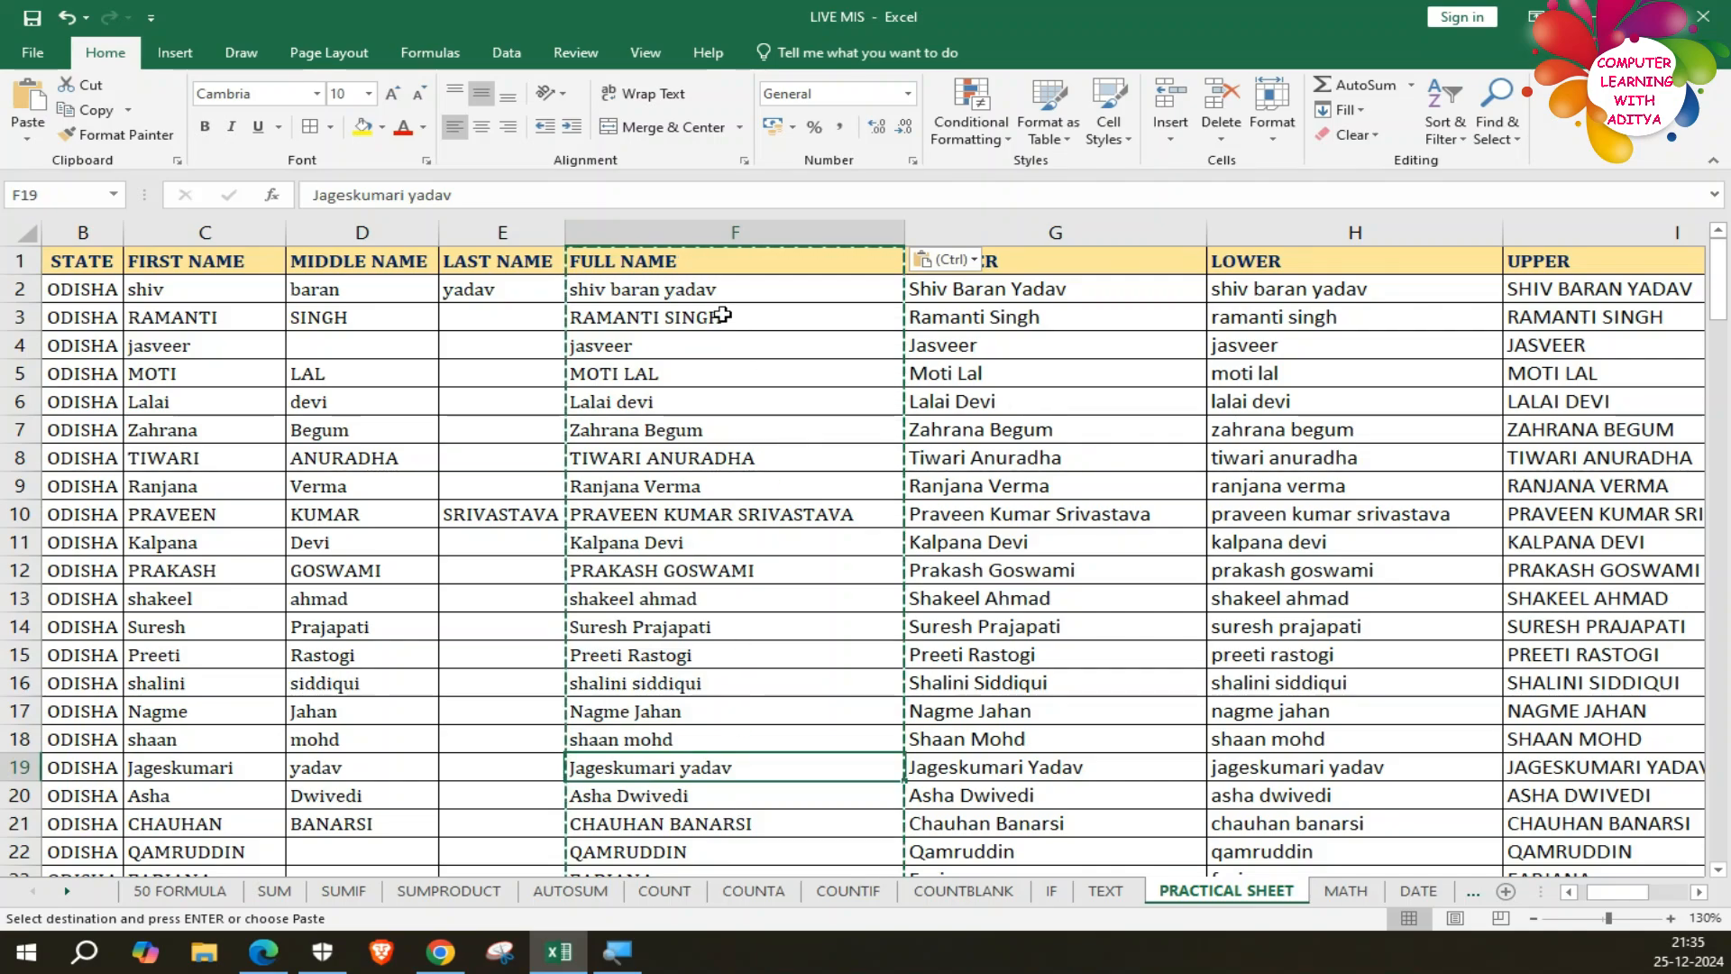
click(718, 233)
click(1032, 233)
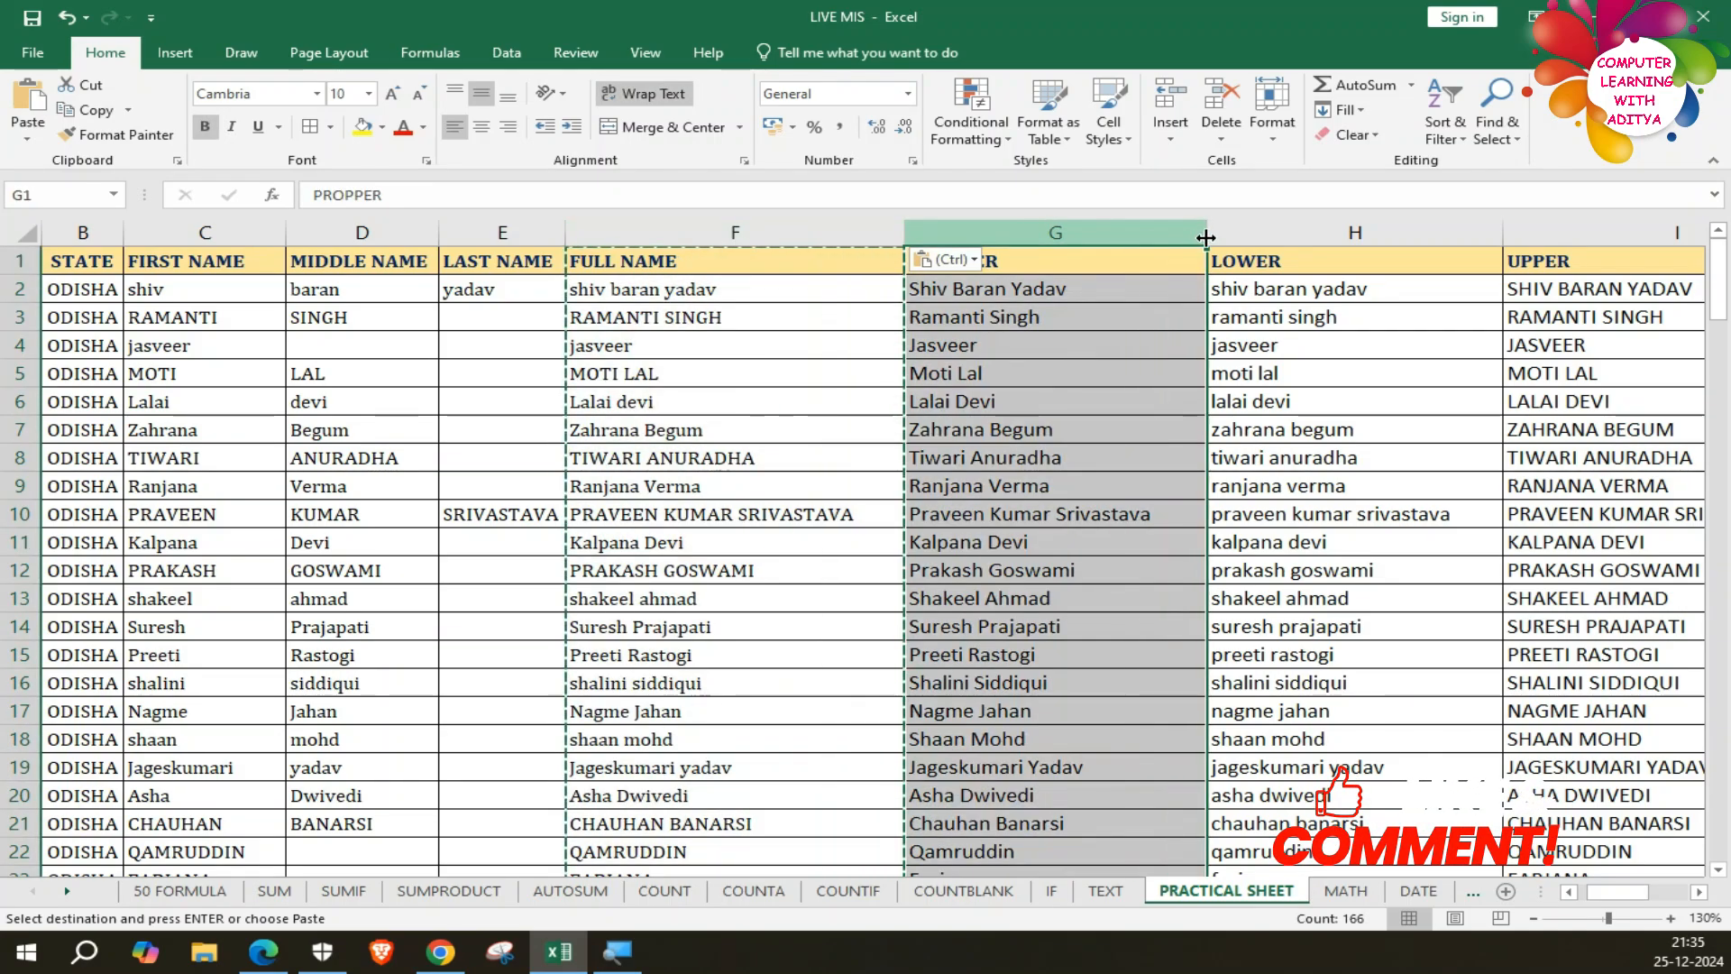
click(1284, 233)
Copy the entire data table, paste it over itself from A1 as values with source formatting, and cancel the copy selection.
click(915, 457)
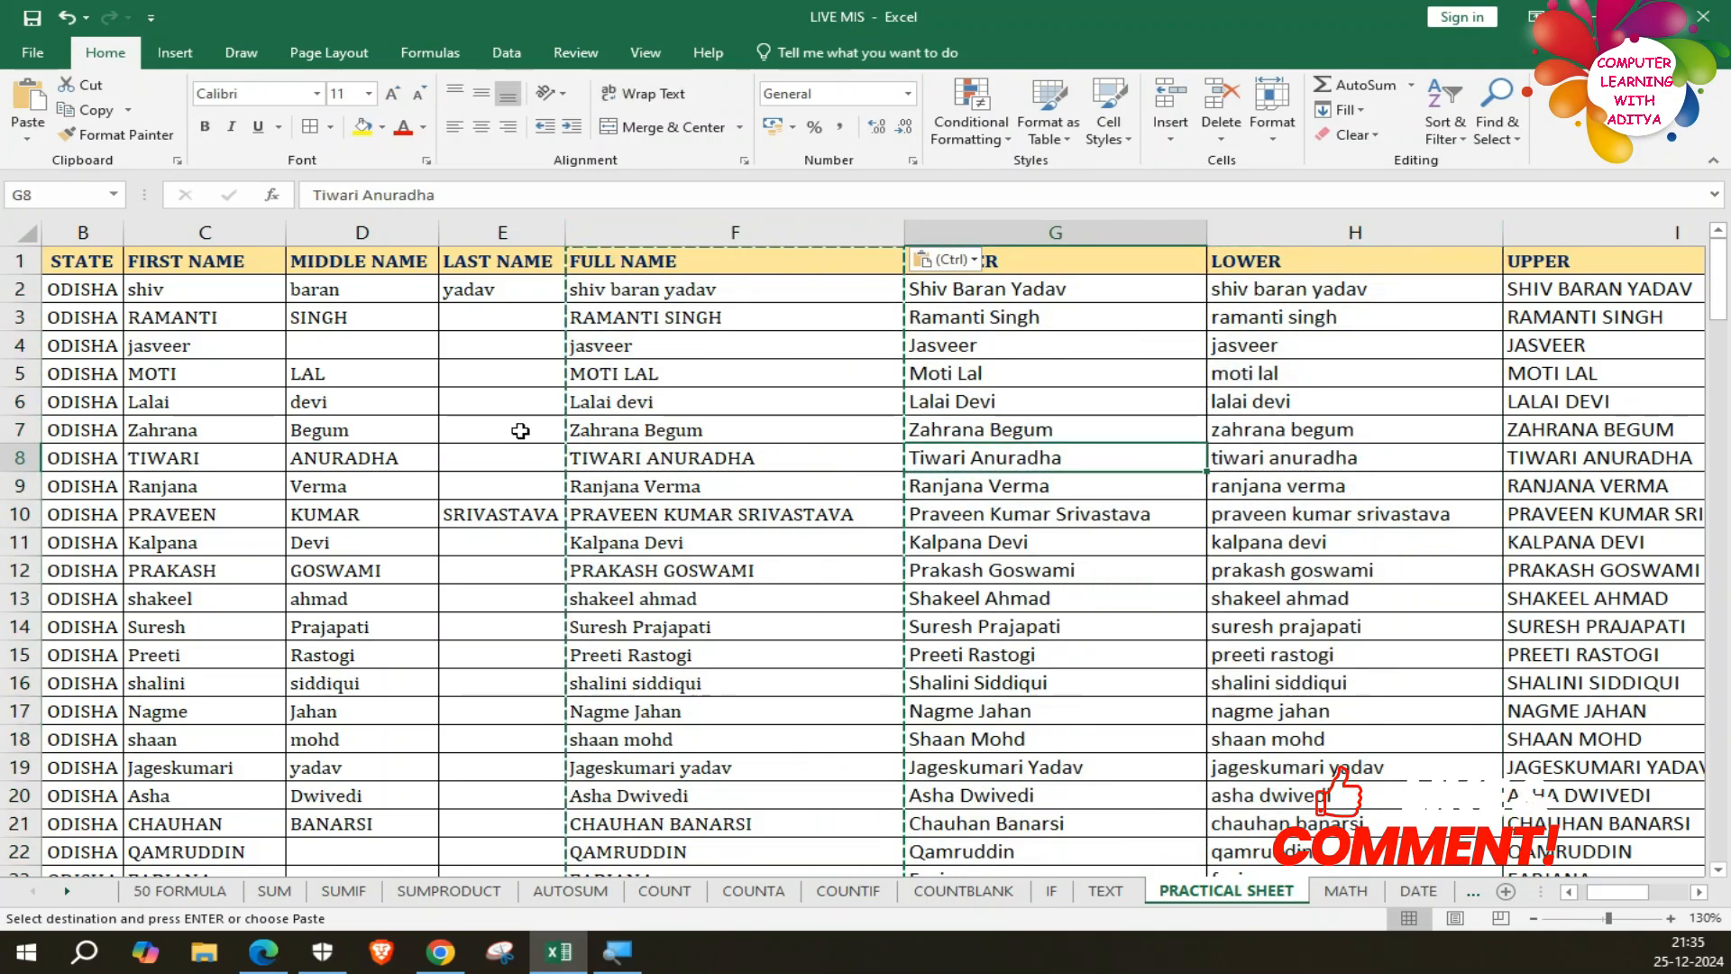
key(ctrl+a)
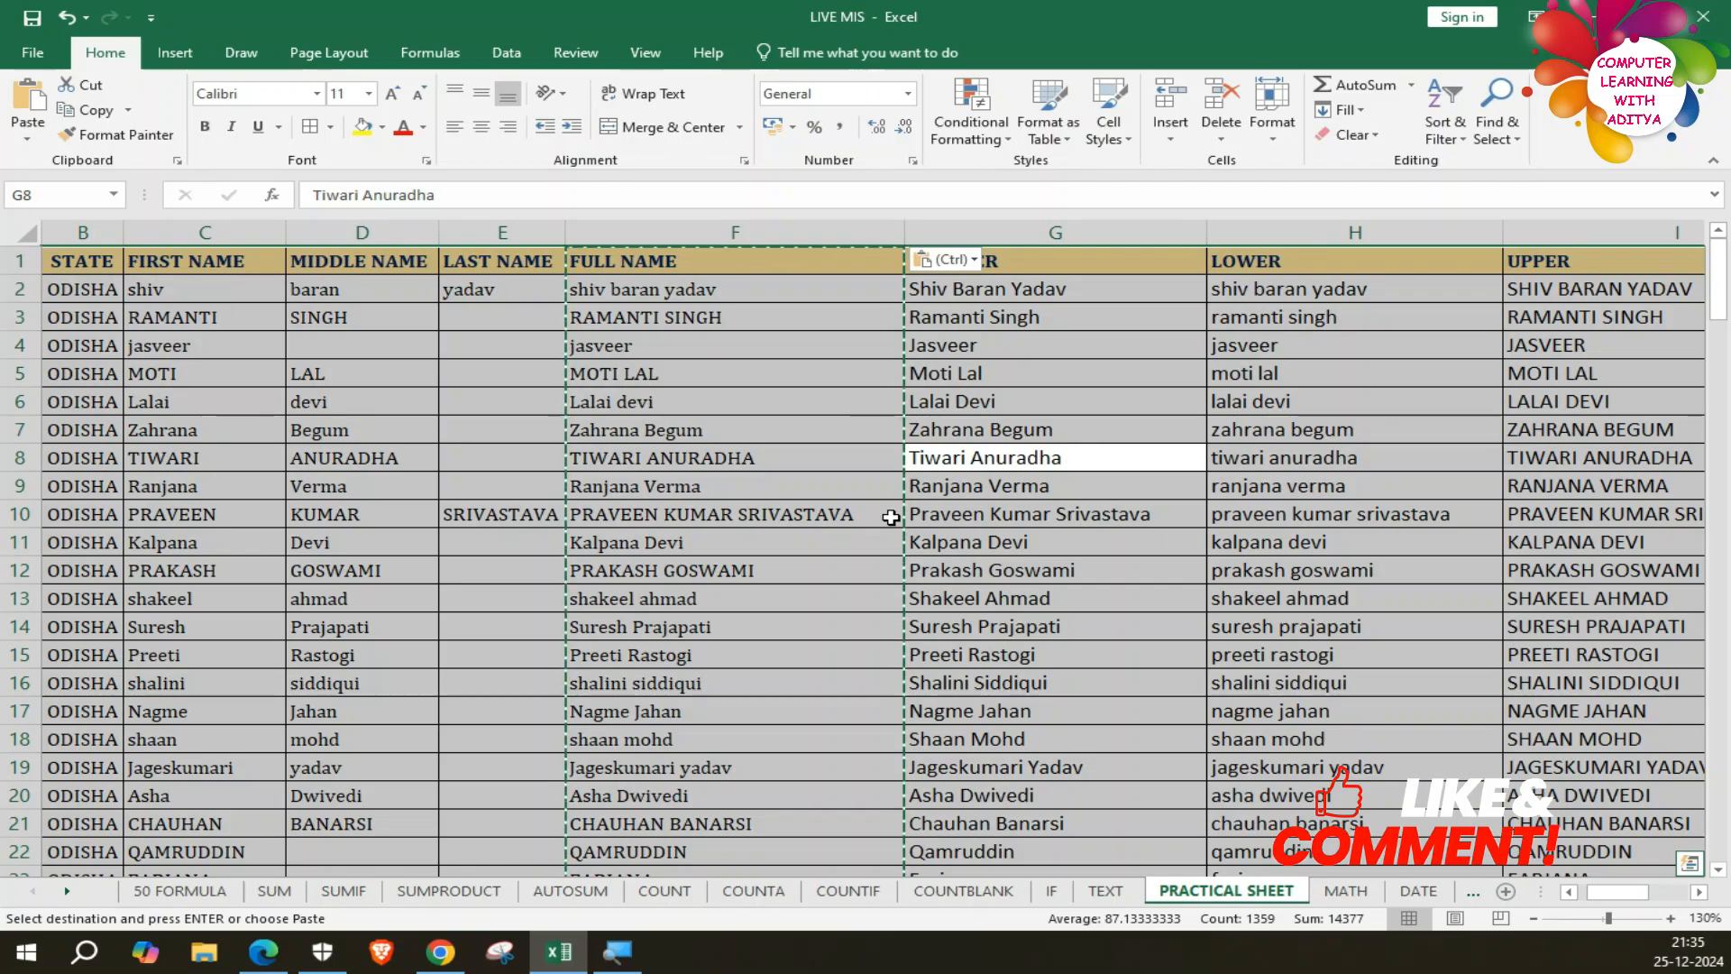
key(ctrl+c)
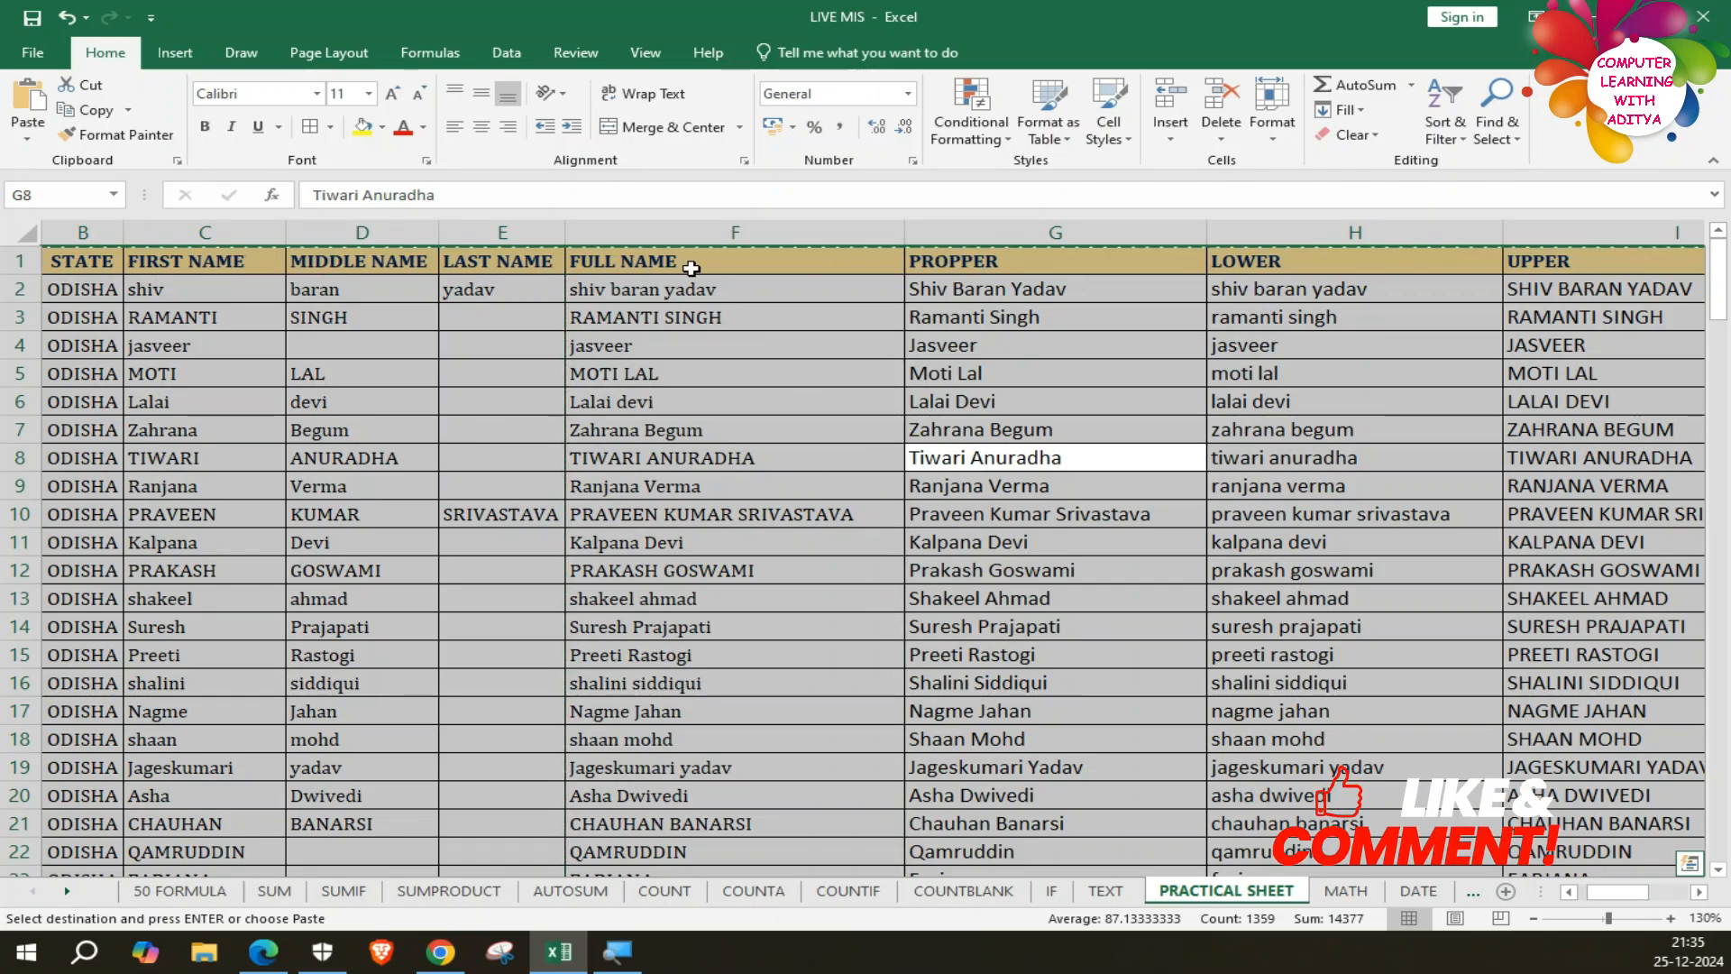
click(84, 270)
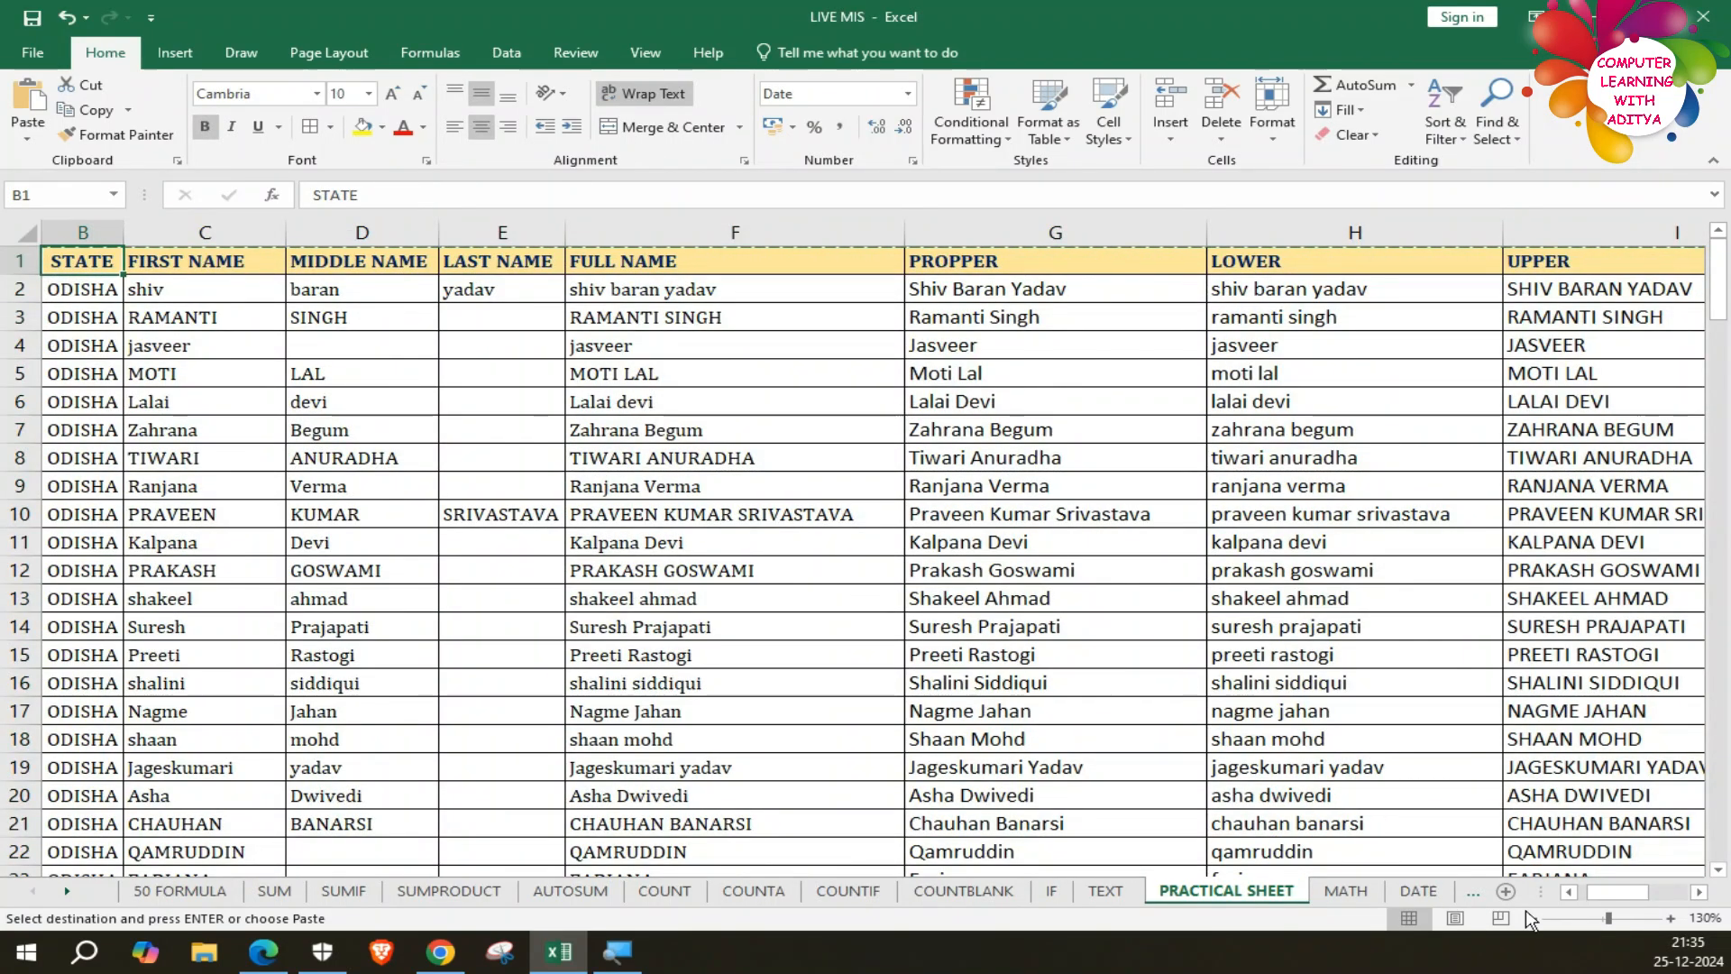
click(1574, 893)
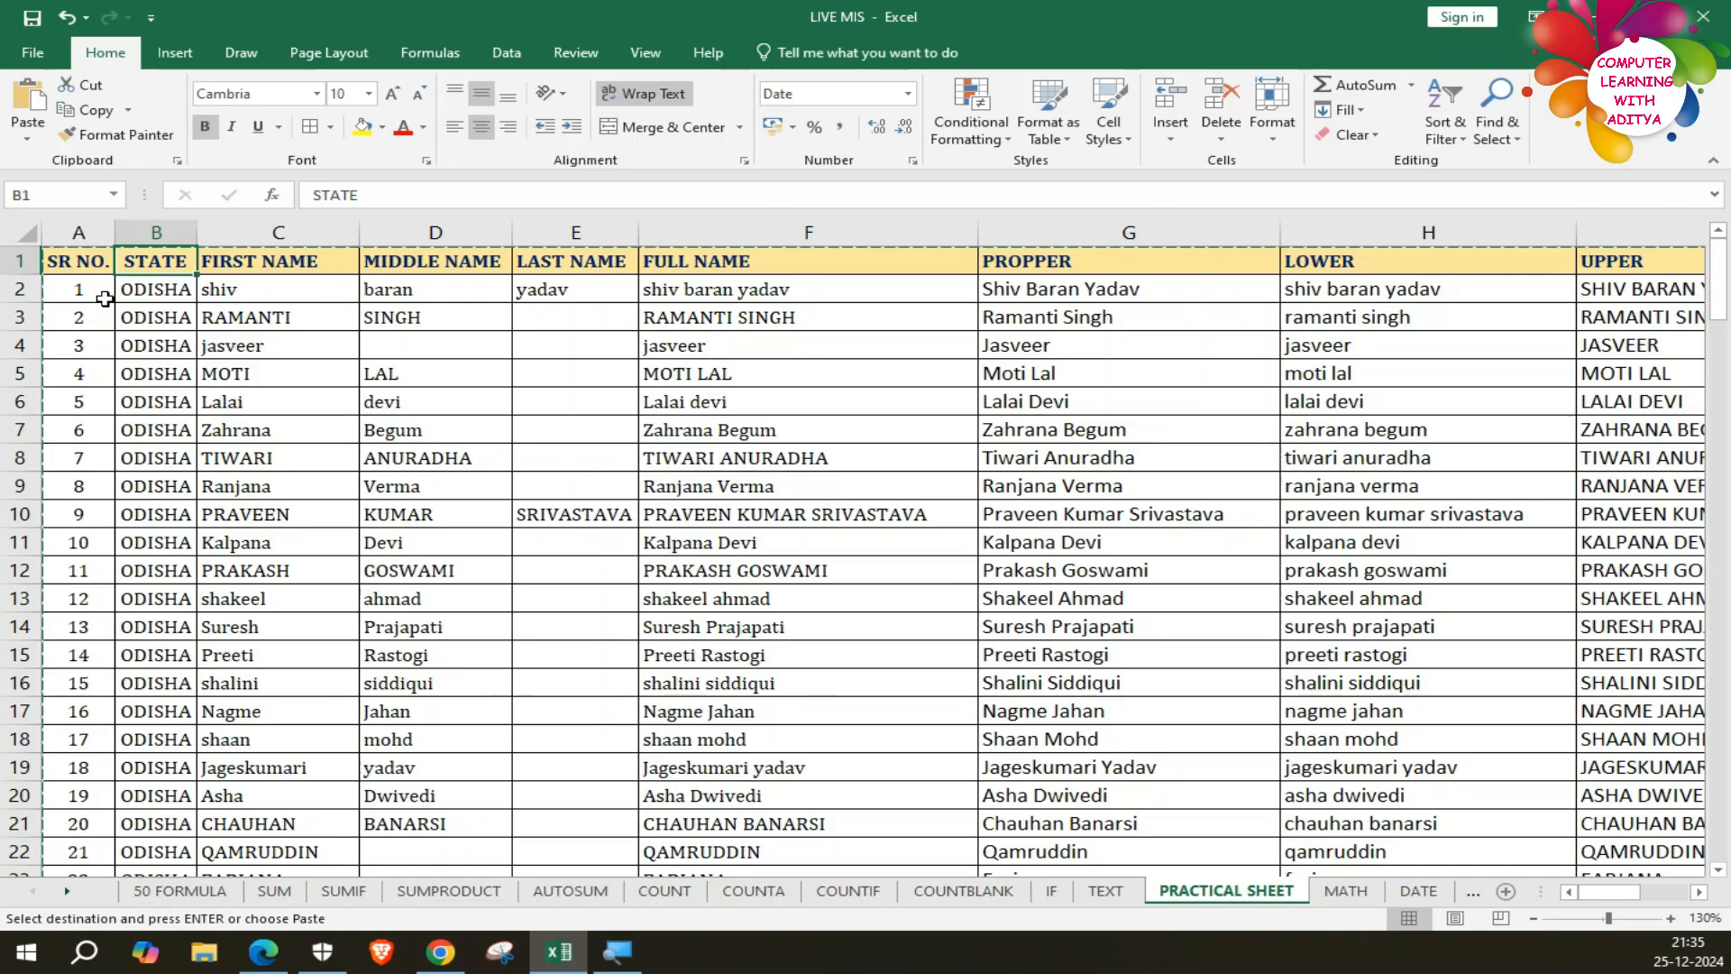
click(69, 261)
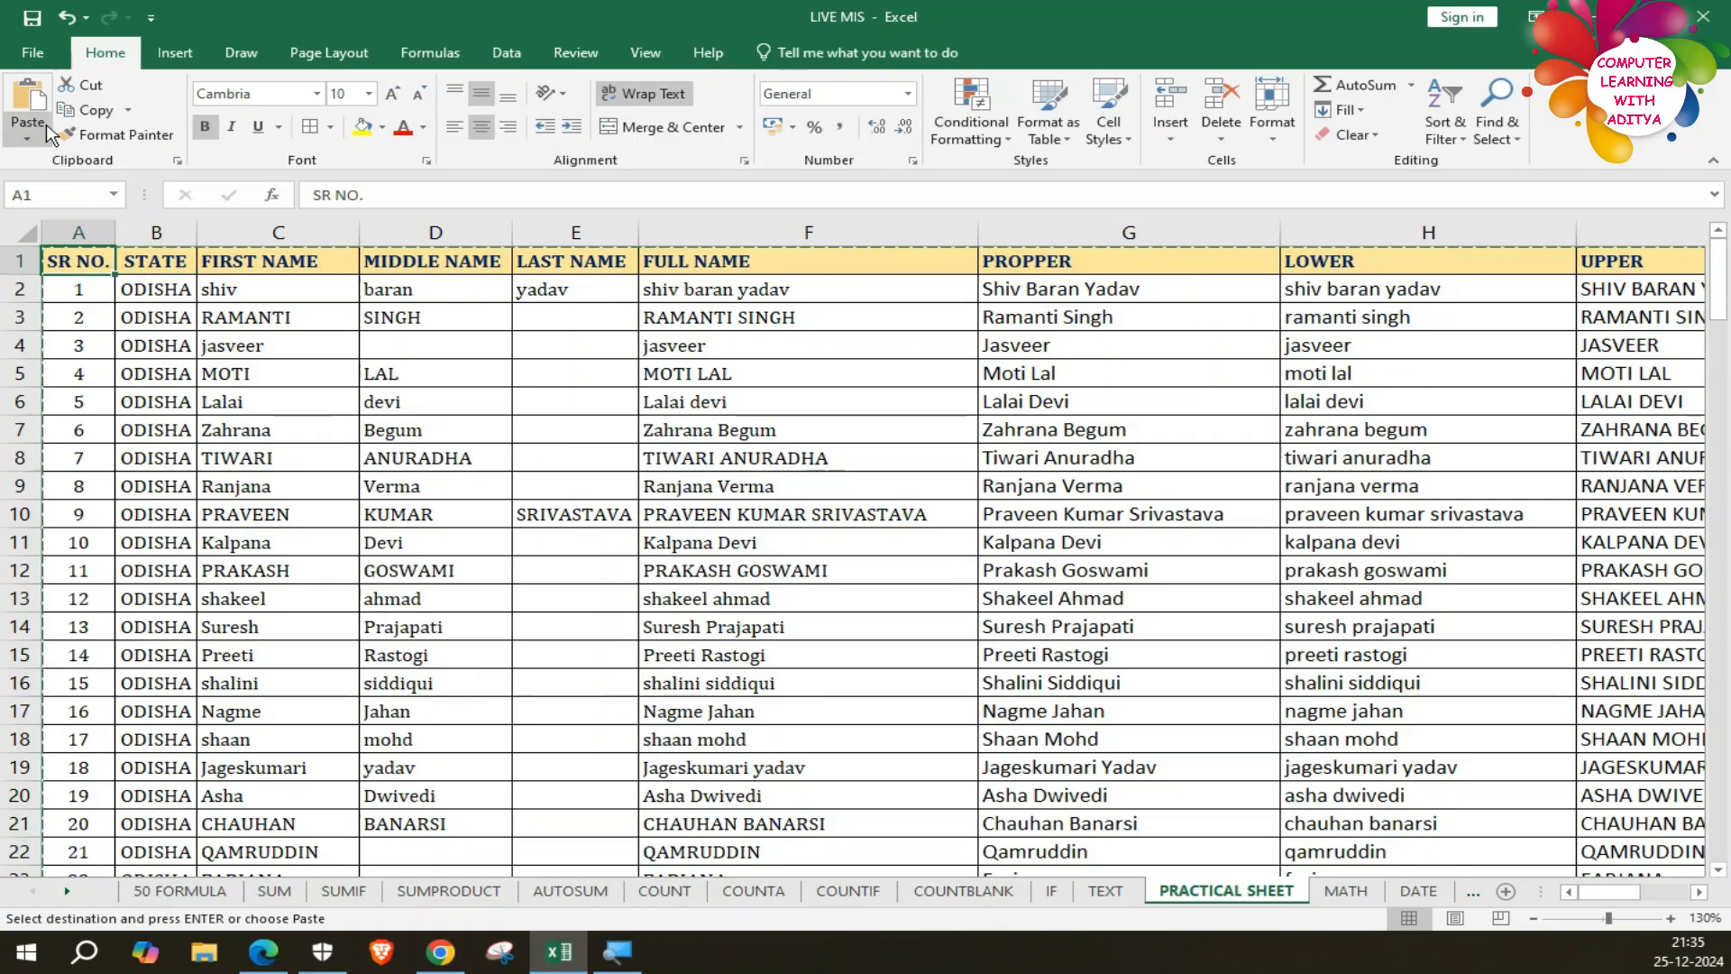
click(34, 130)
click(99, 279)
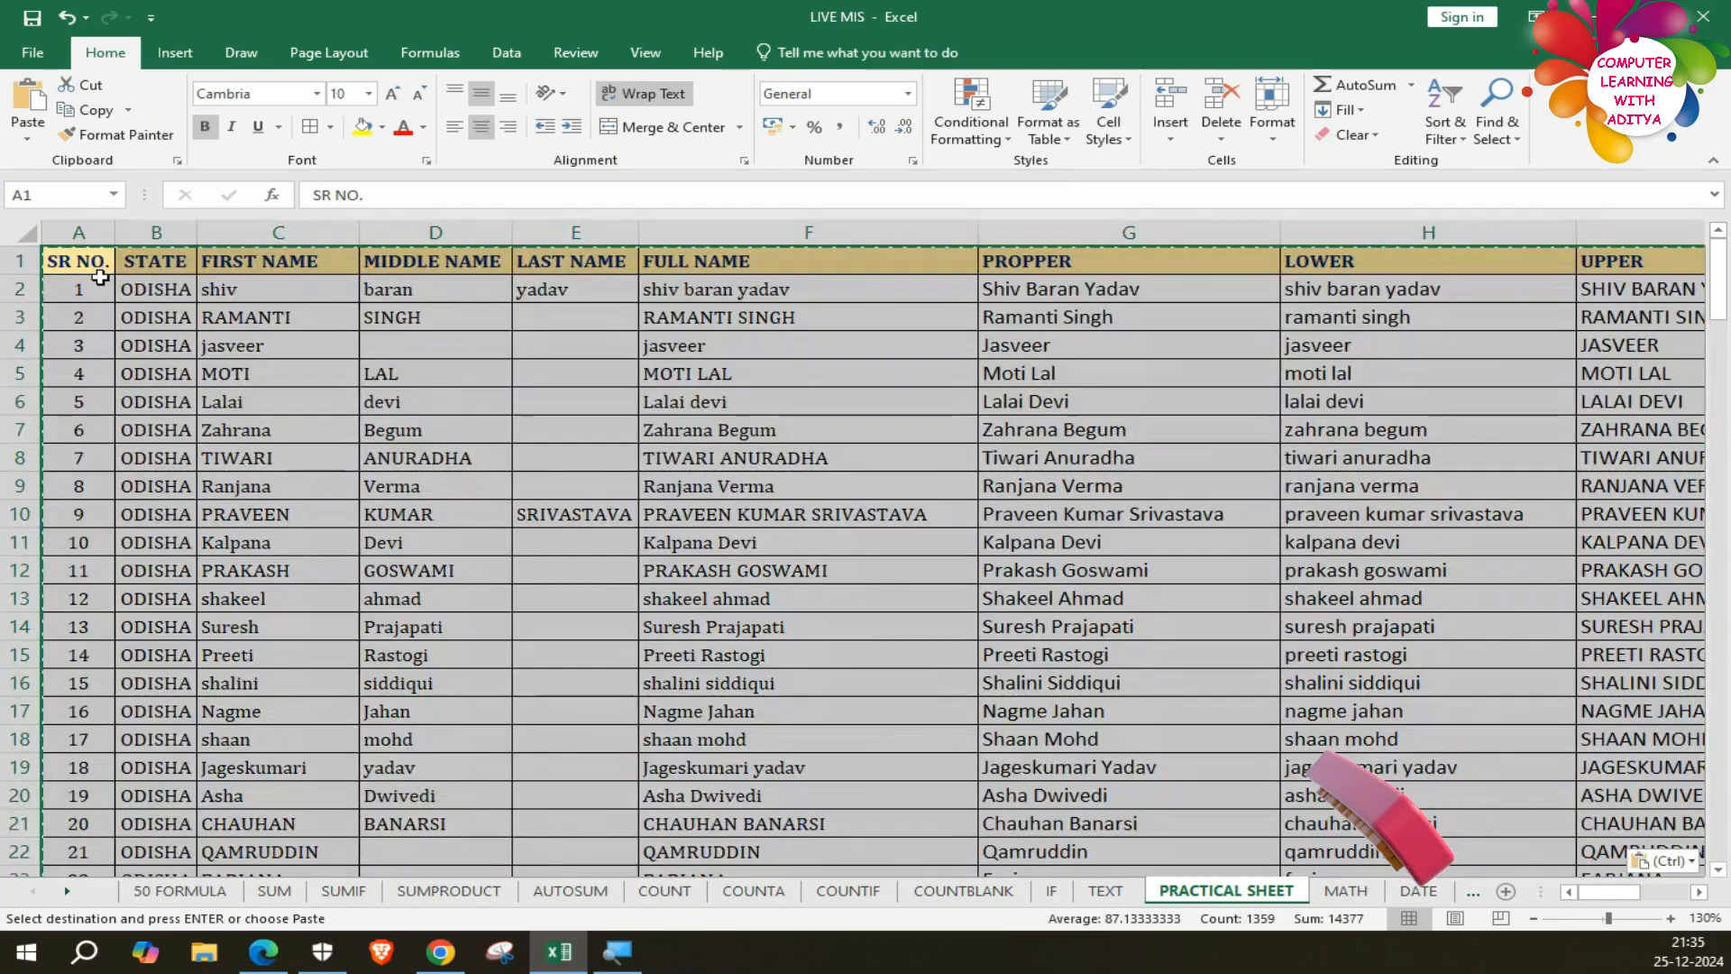
click(436, 426)
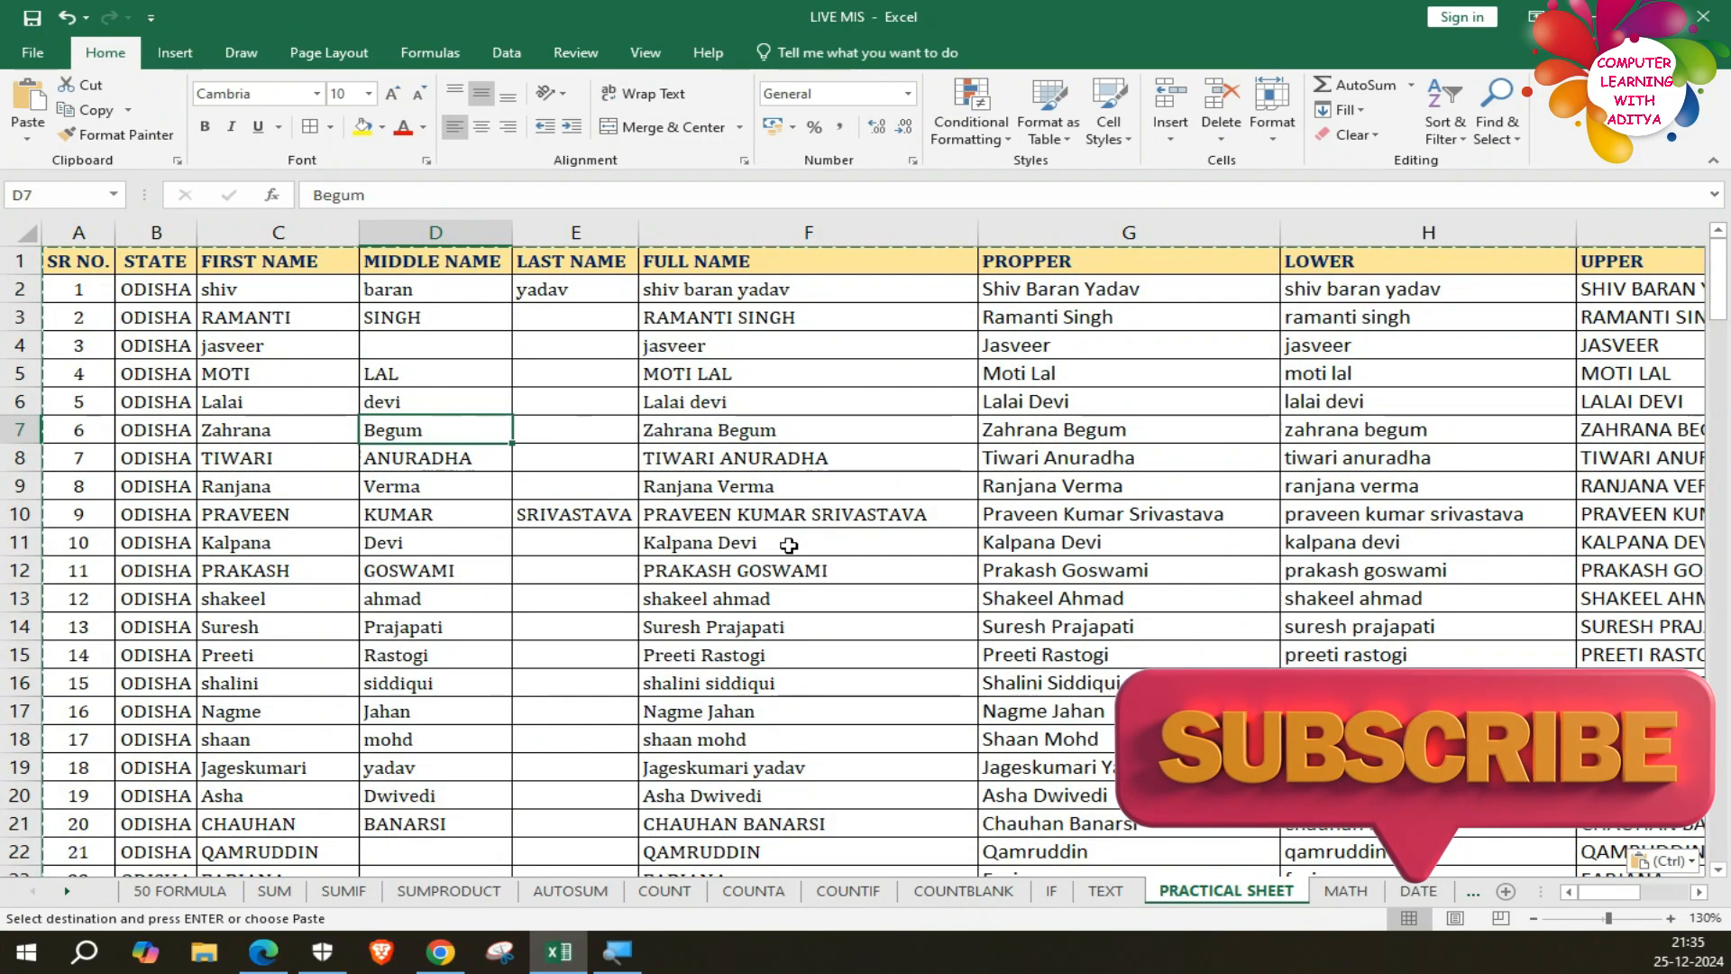
key(Escape)
Check cells across the FULL NAME, PROPPER, LOWER and UPPER columns, such as F8, H8, G12, I2 and H20, for remaining formulas.
click(840, 454)
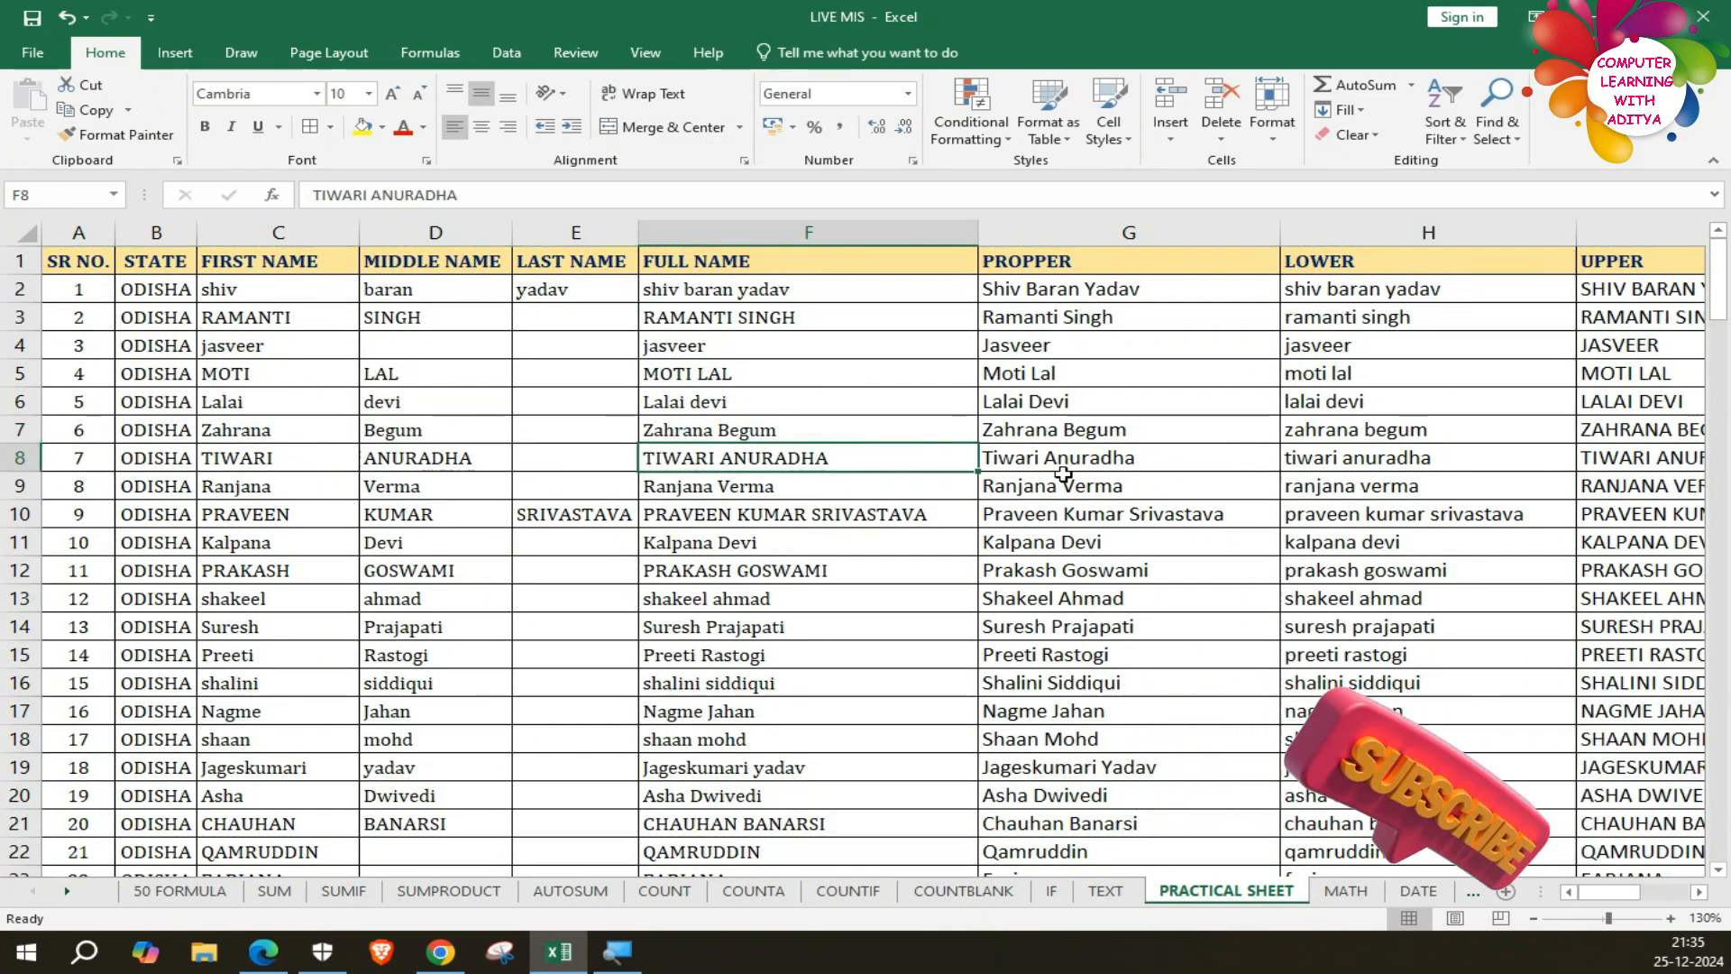
key(Right)
key(Right)
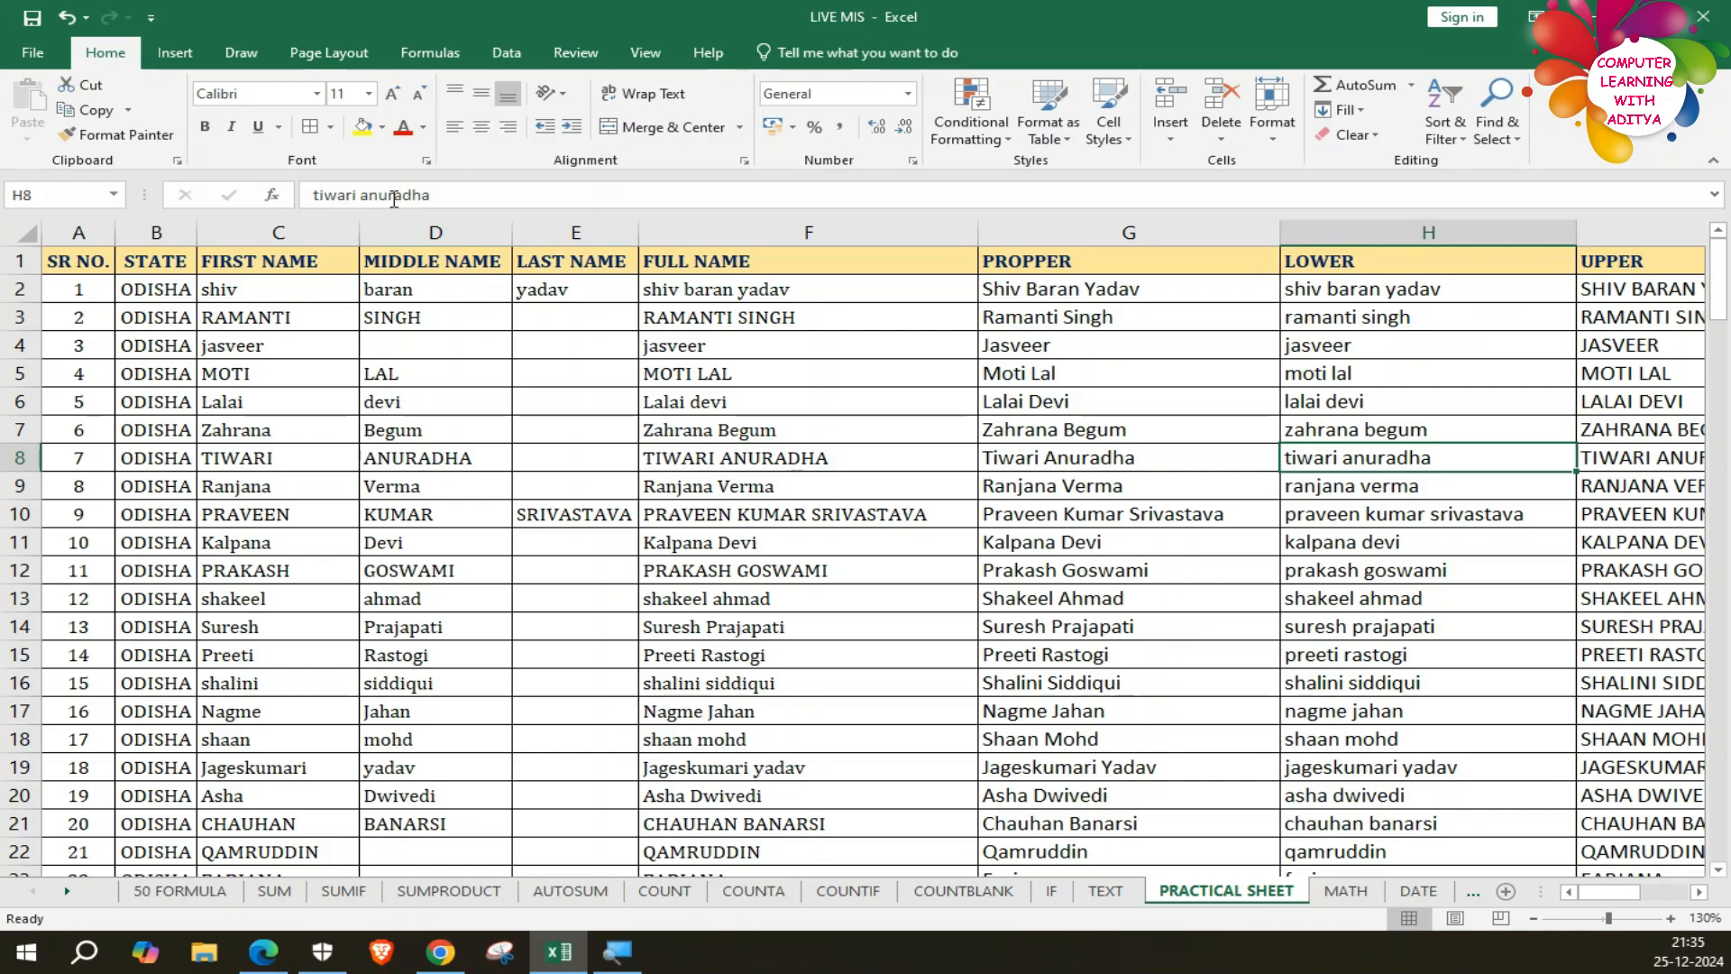
click(1478, 581)
key(Left)
key(Left)
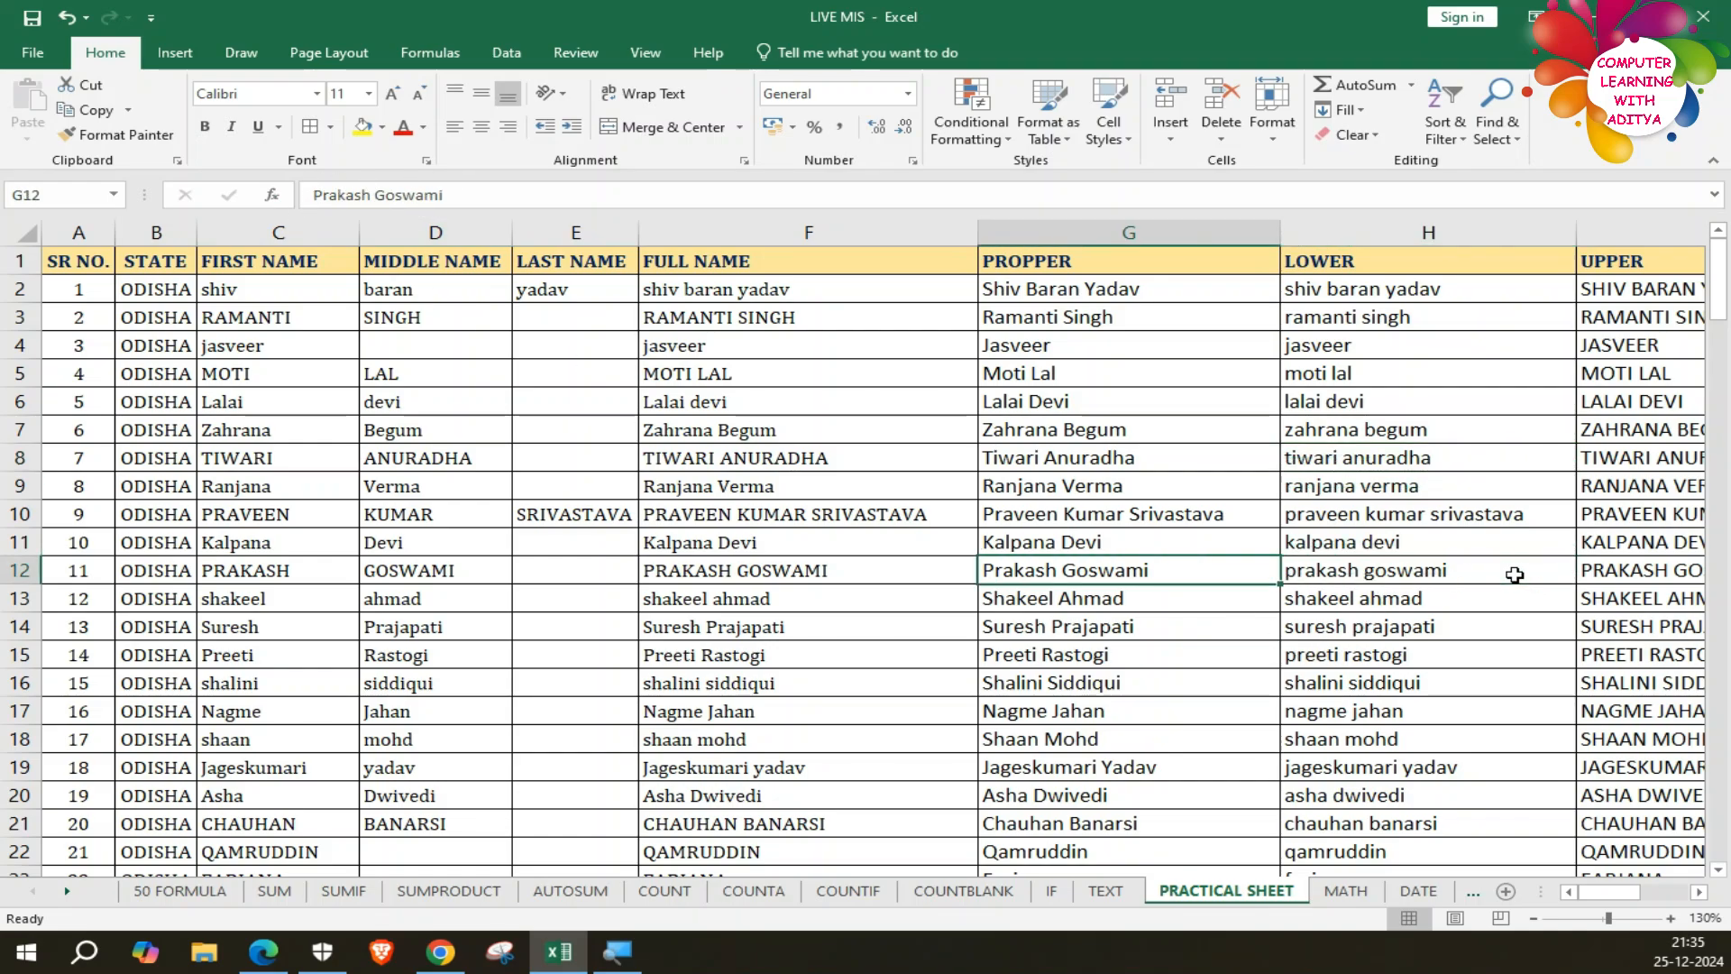
key(Right)
key(Right)
key(Right)
scroll(1514, 575, right, 2)
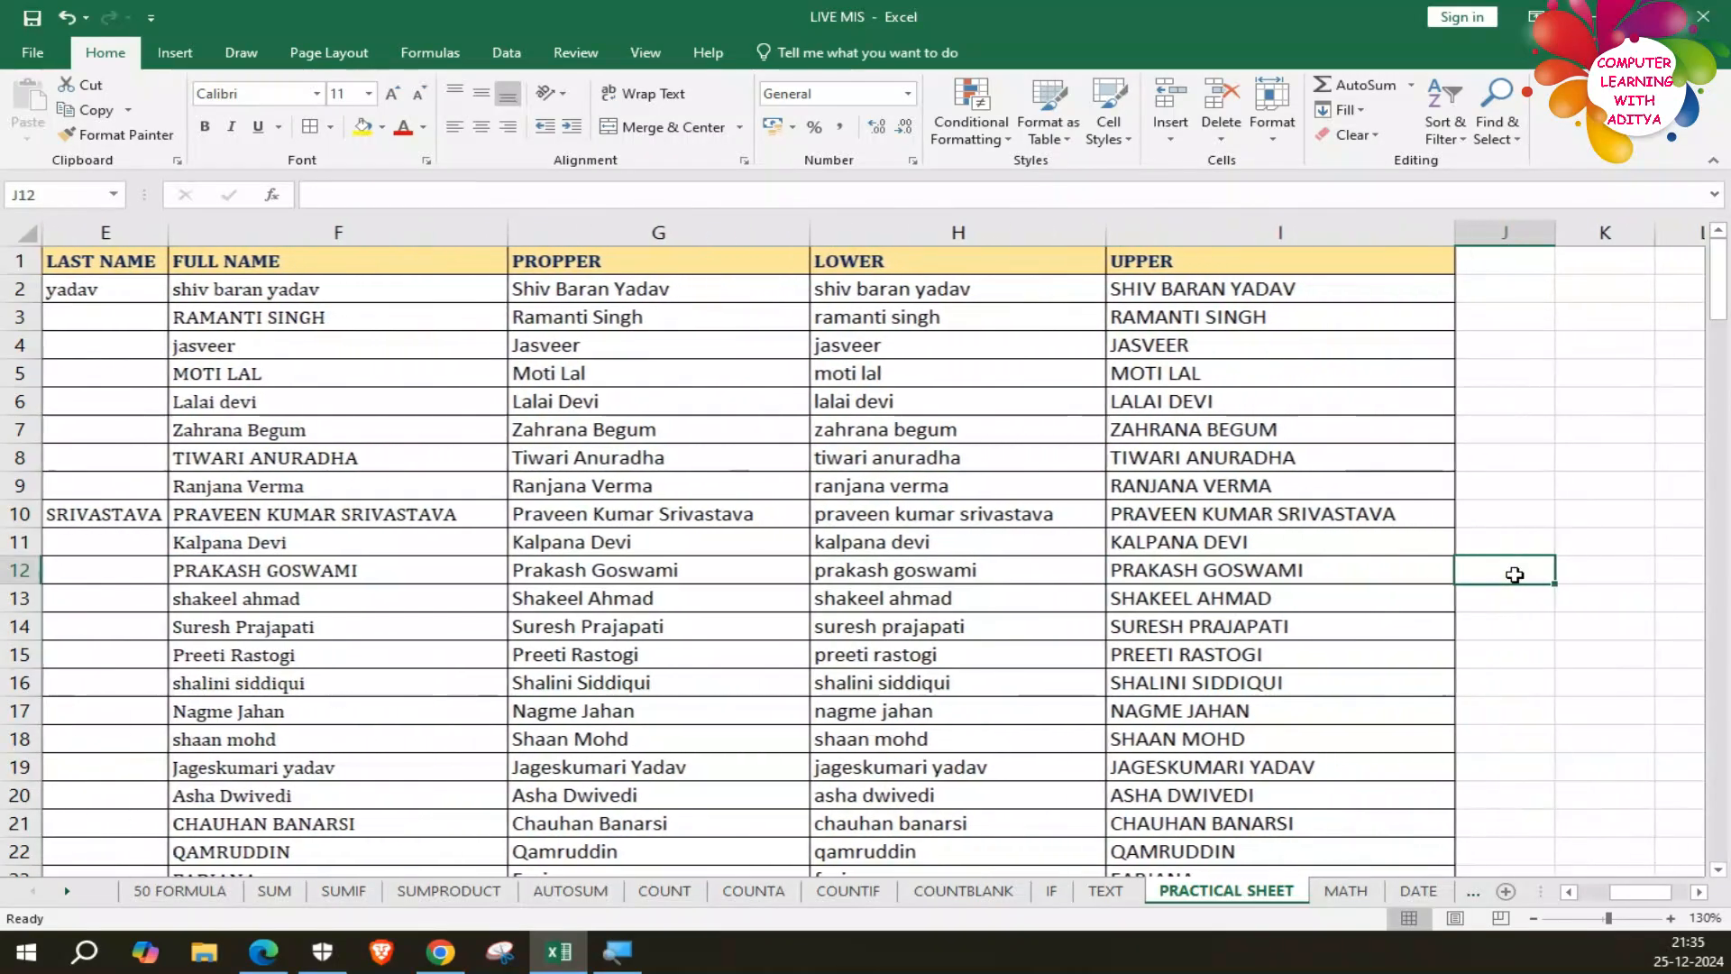
click(1461, 290)
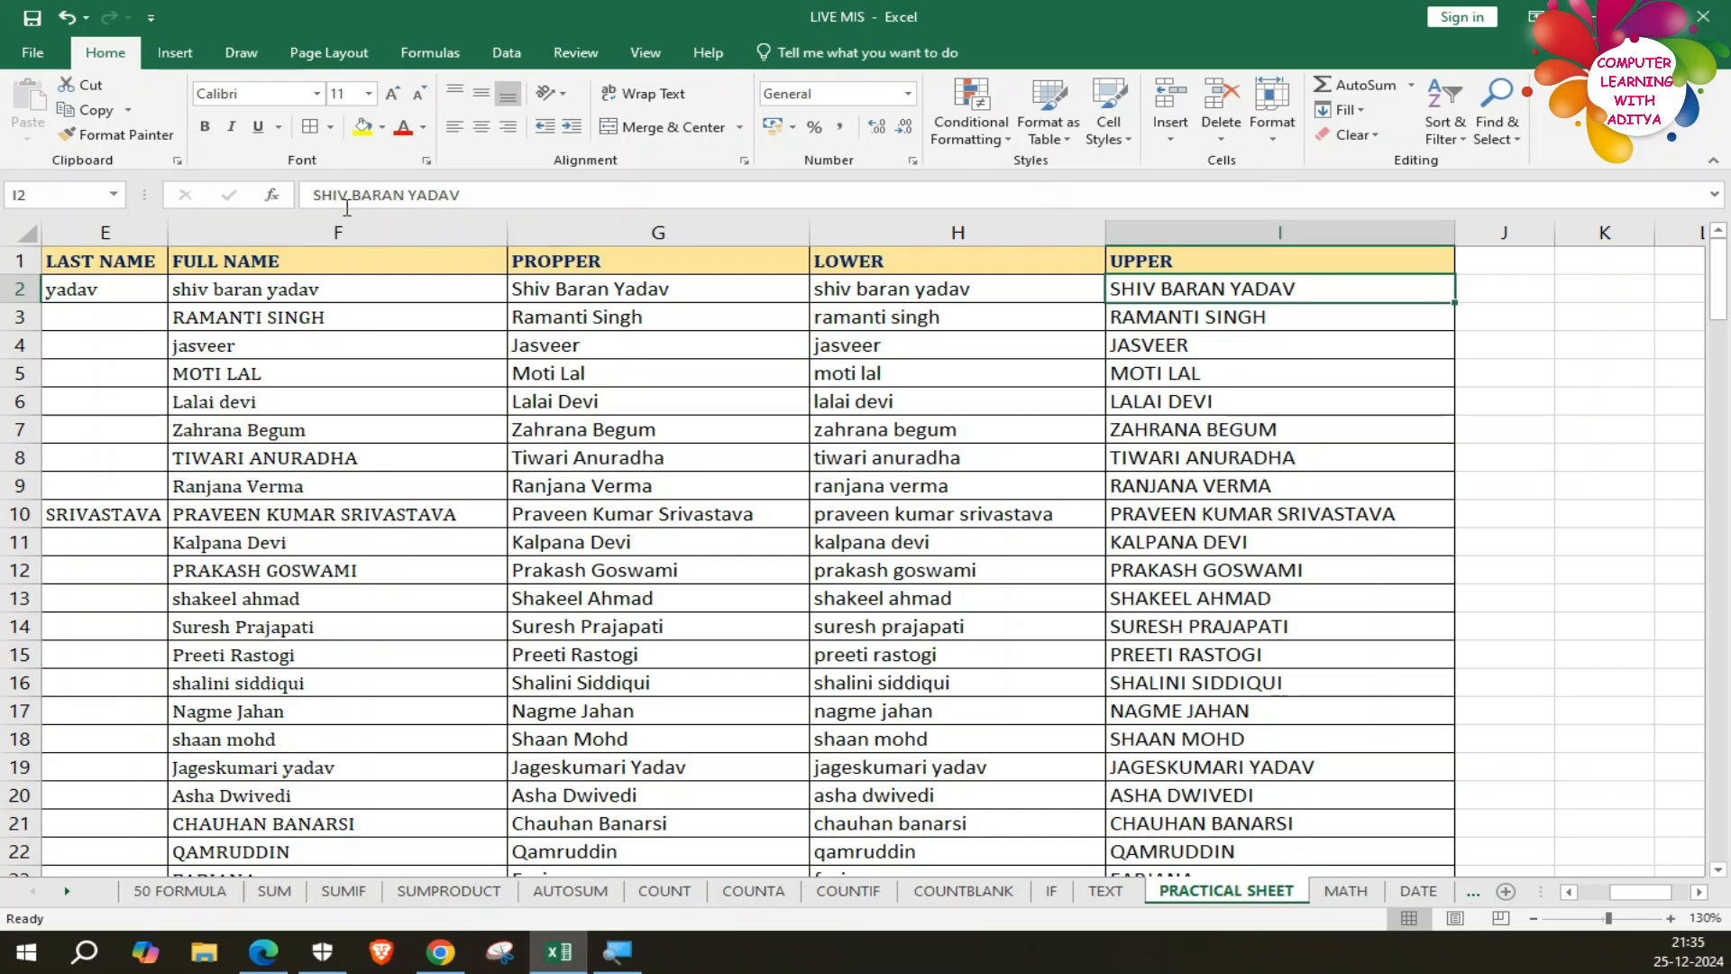
click(972, 800)
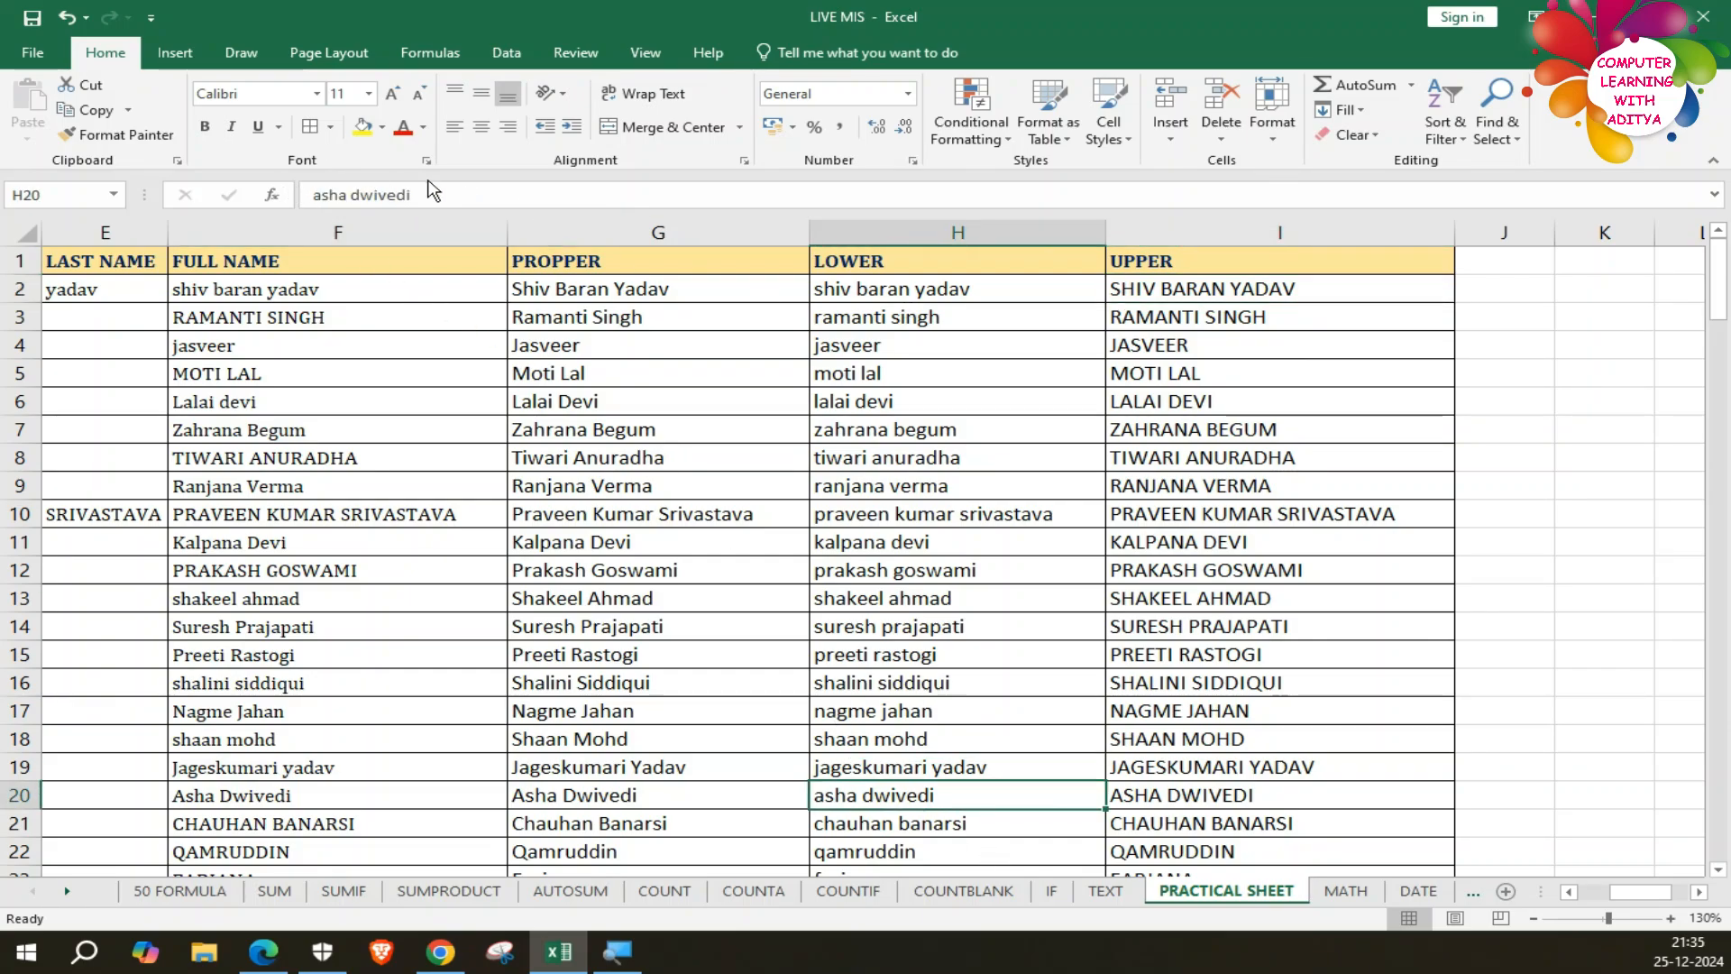